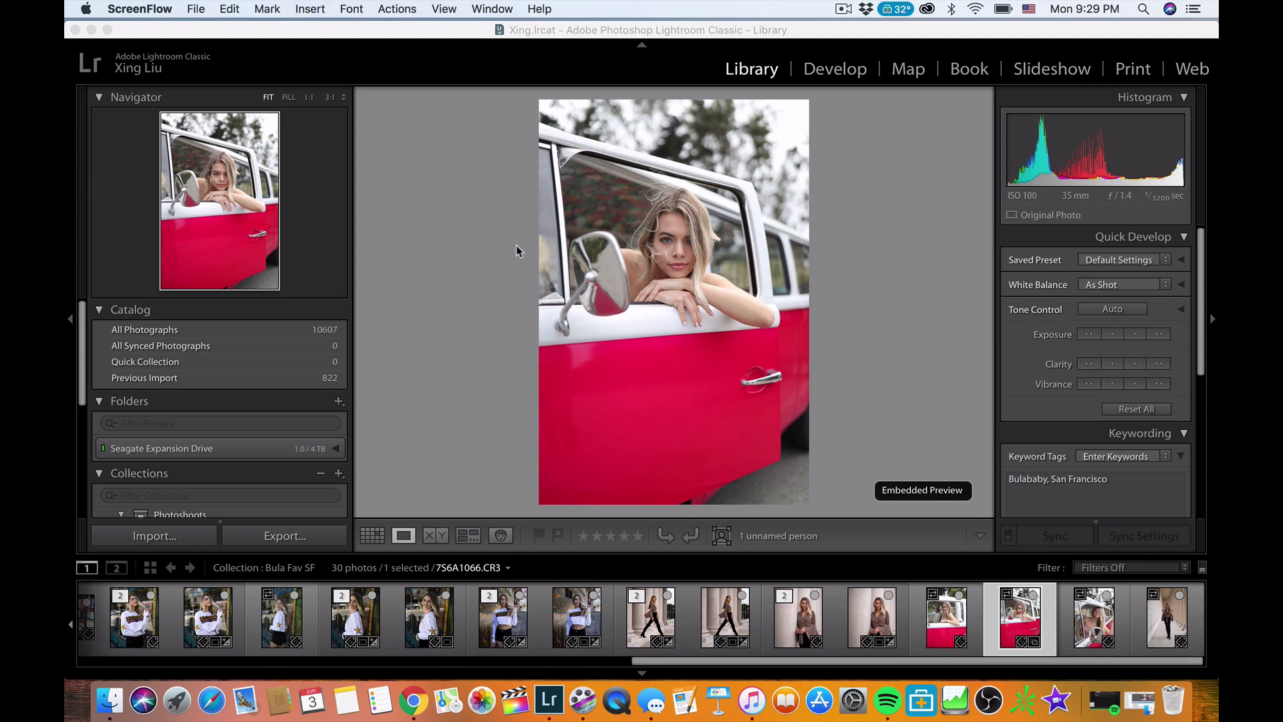
# Expand the Seagate Expansion Drive and its 2019 folder and look through the dated shoot folders.
pyautogui.scroll(-3, 345, 312)
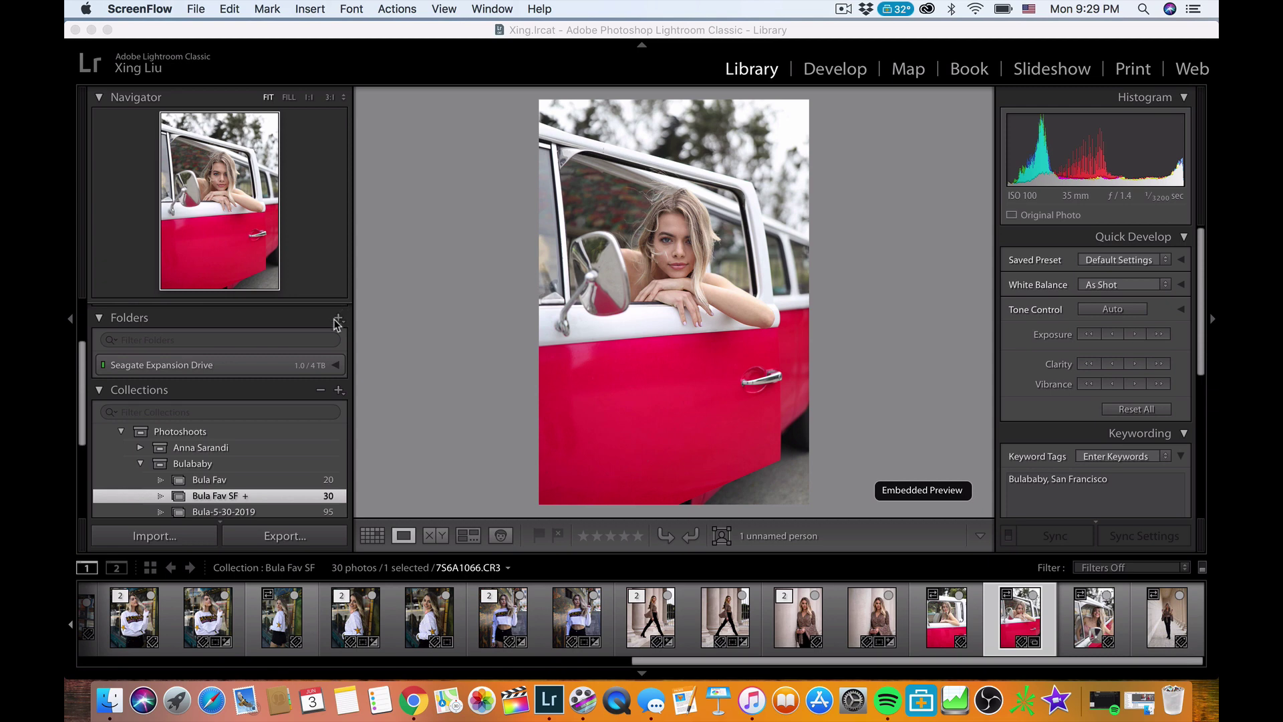
pyautogui.scroll(3, 294, 354)
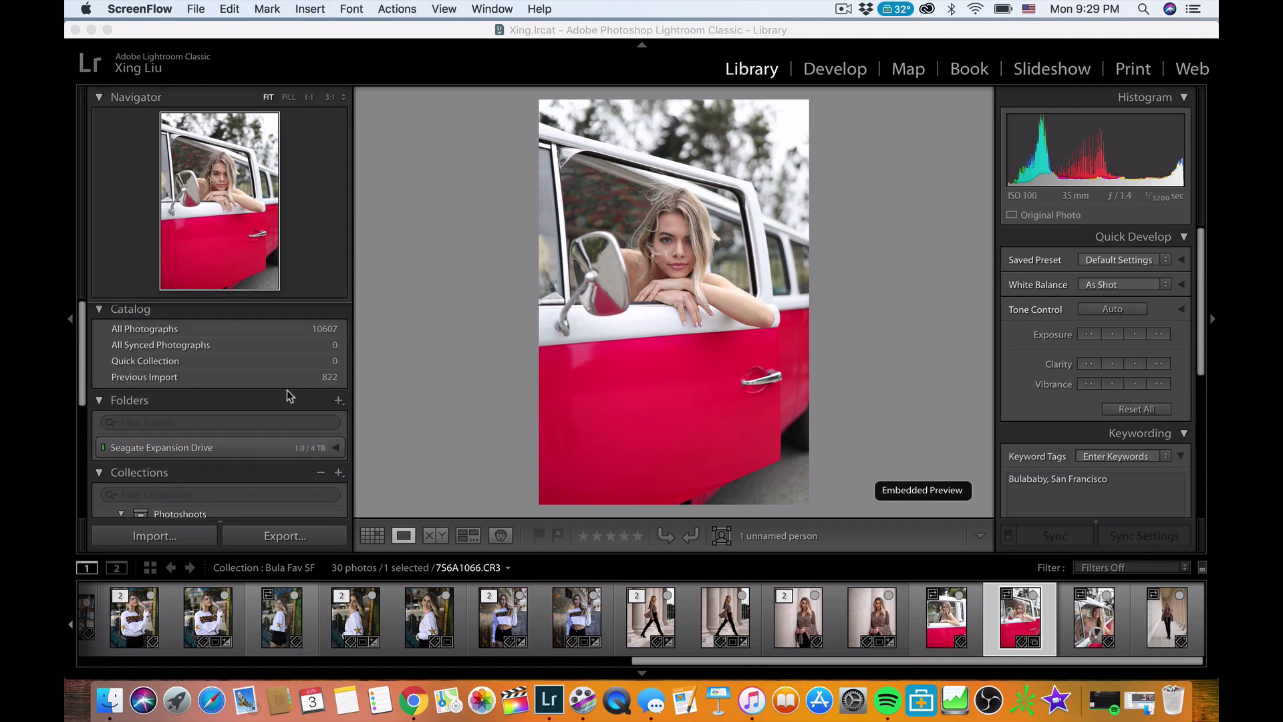
pyautogui.click(336, 447)
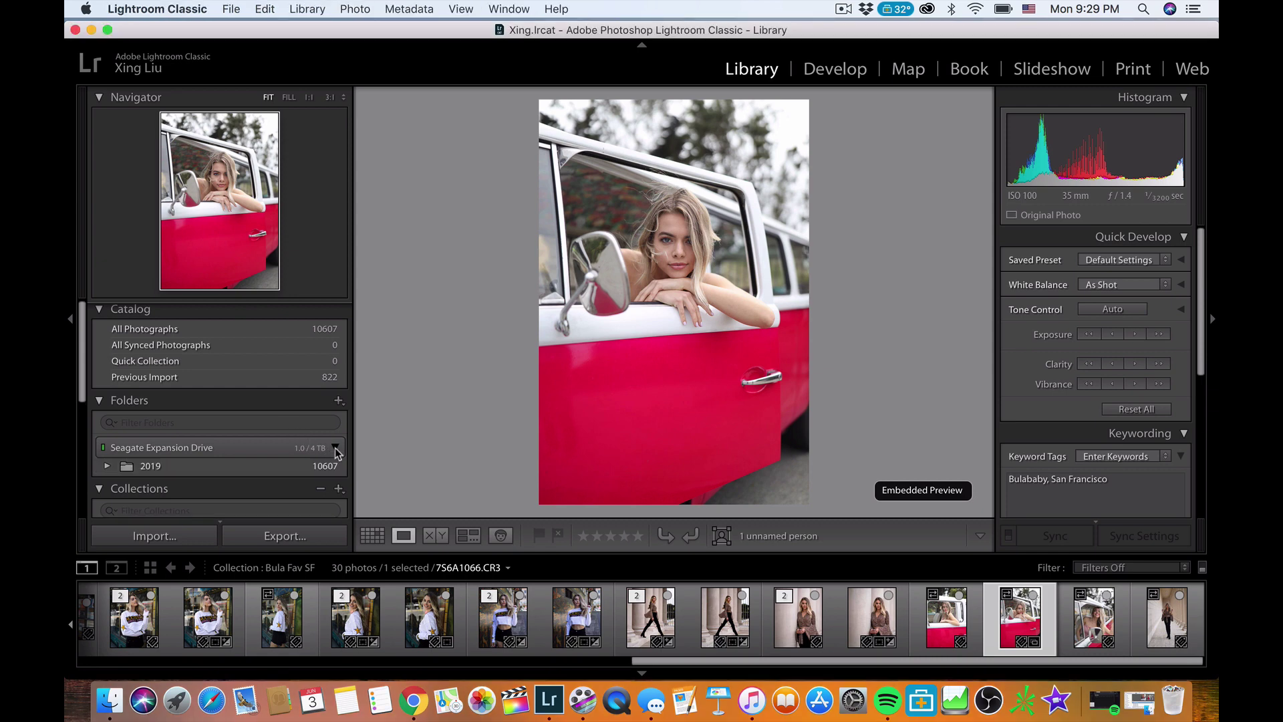
pyautogui.click(107, 466)
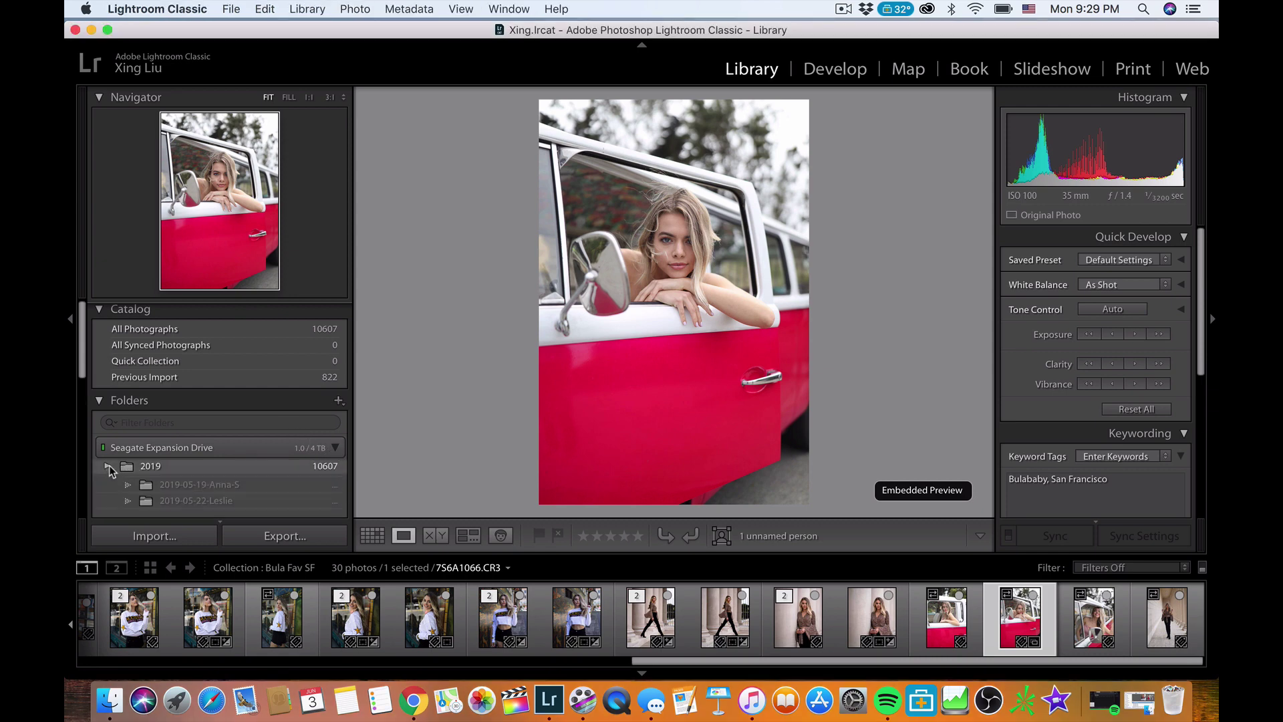
pyautogui.scroll(-2, 267, 431)
pyautogui.scroll(-2, 267, 431)
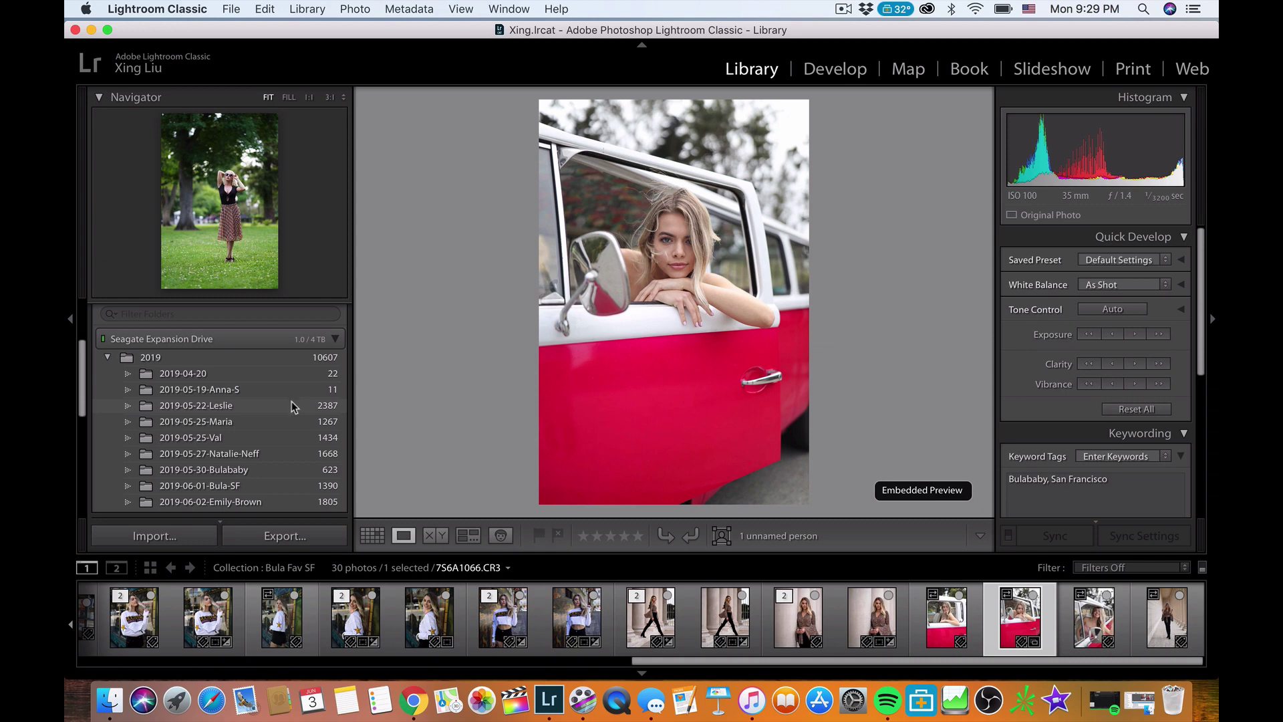
pyautogui.scroll(-1, 266, 452)
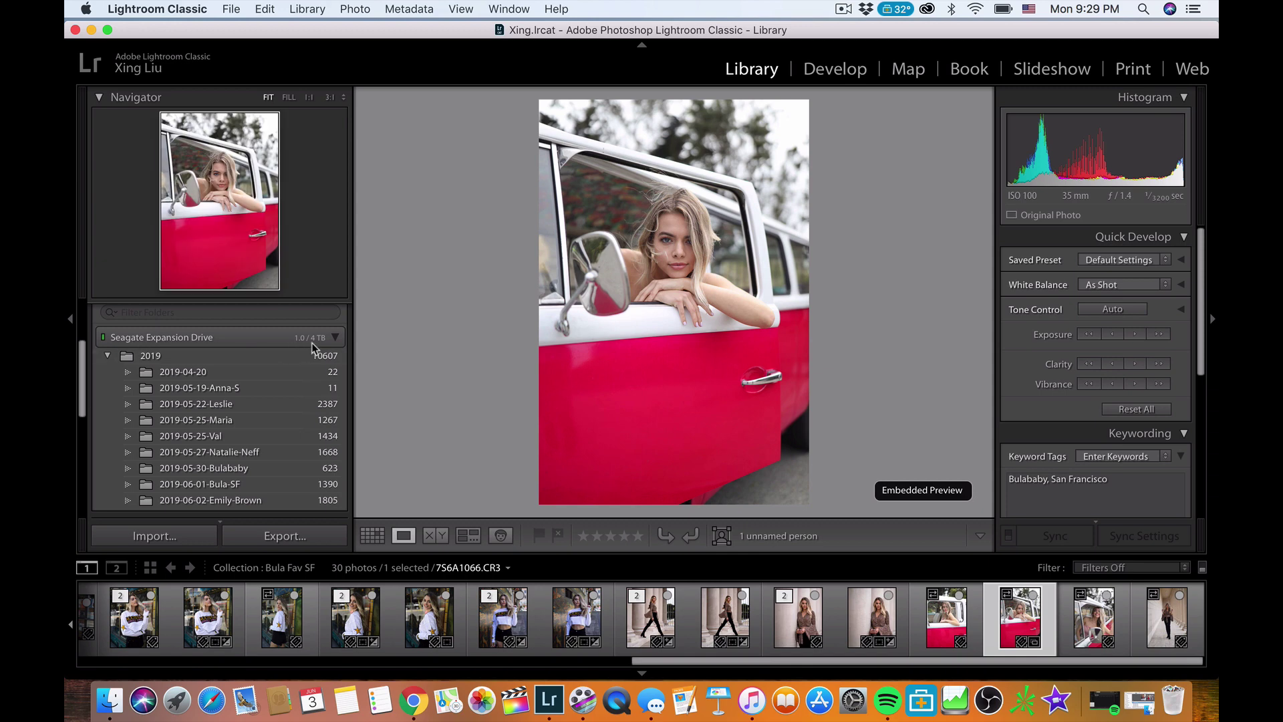
pyautogui.scroll(-2, 212, 455)
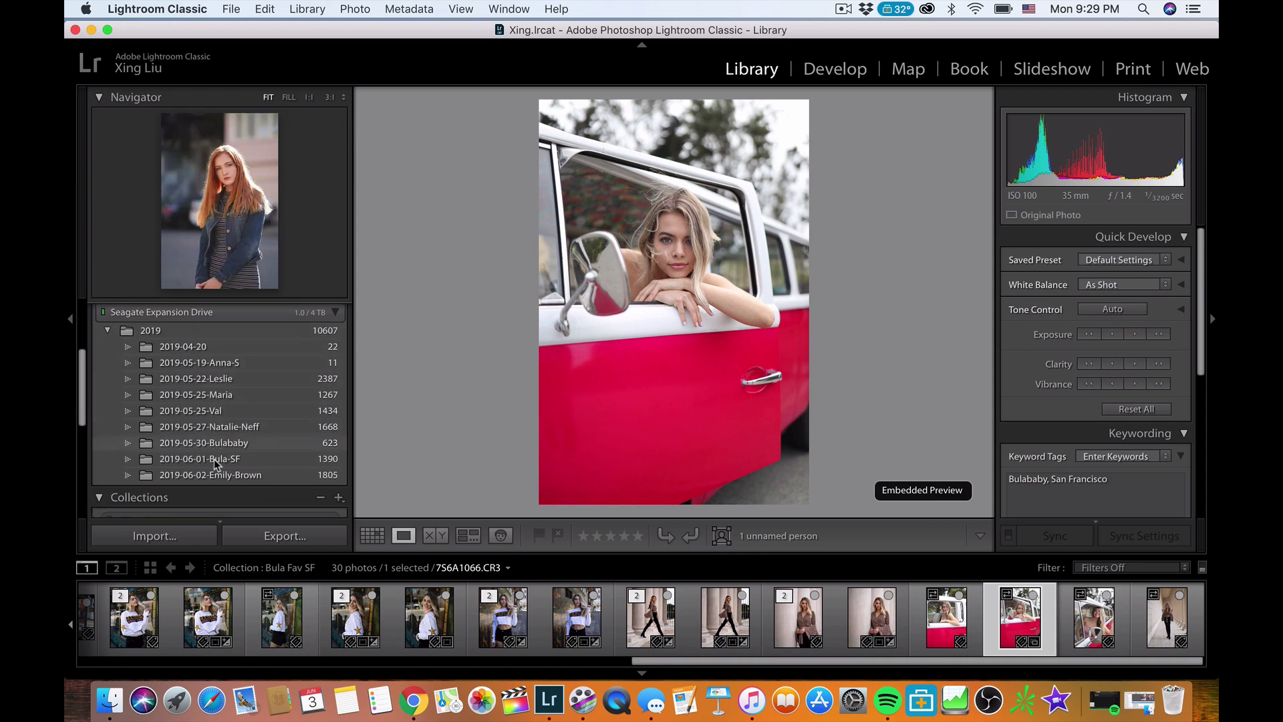
pyautogui.scroll(-1, 214, 459)
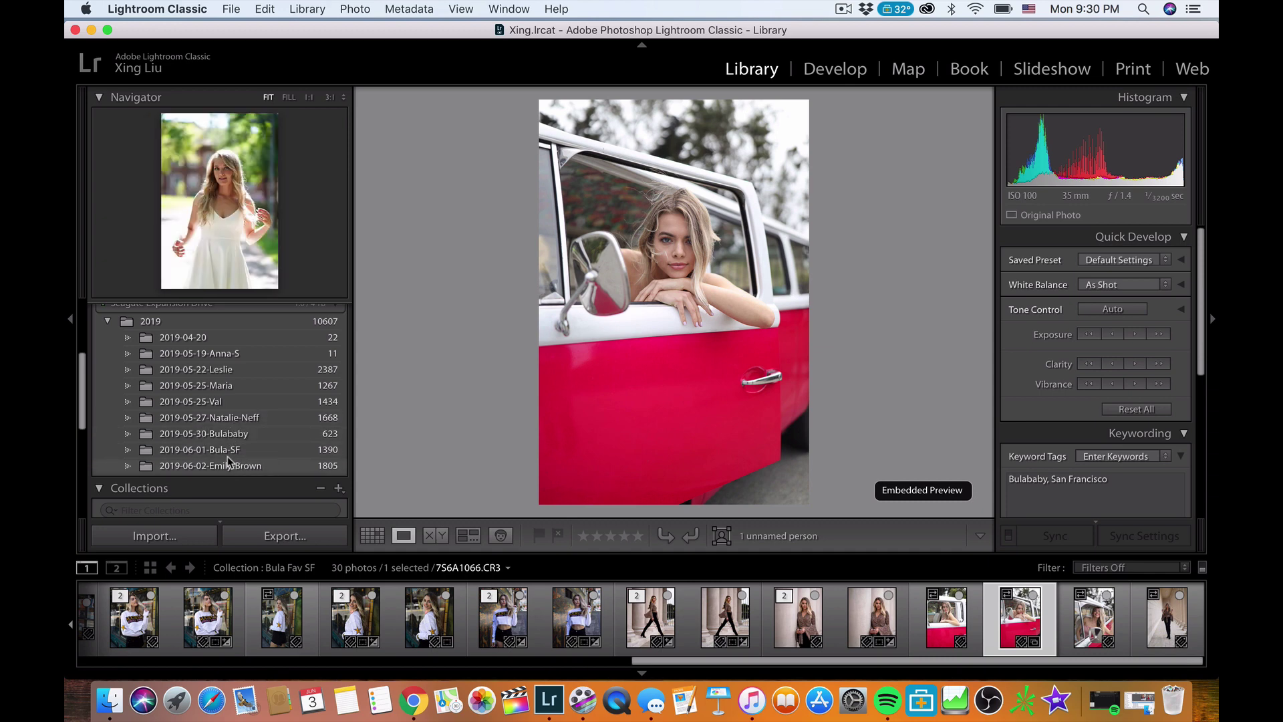
# Collapse the Bulababy collection set to review the Photoshoots sets, and expand it again to show its collections.
pyautogui.scroll(-5, 227, 456)
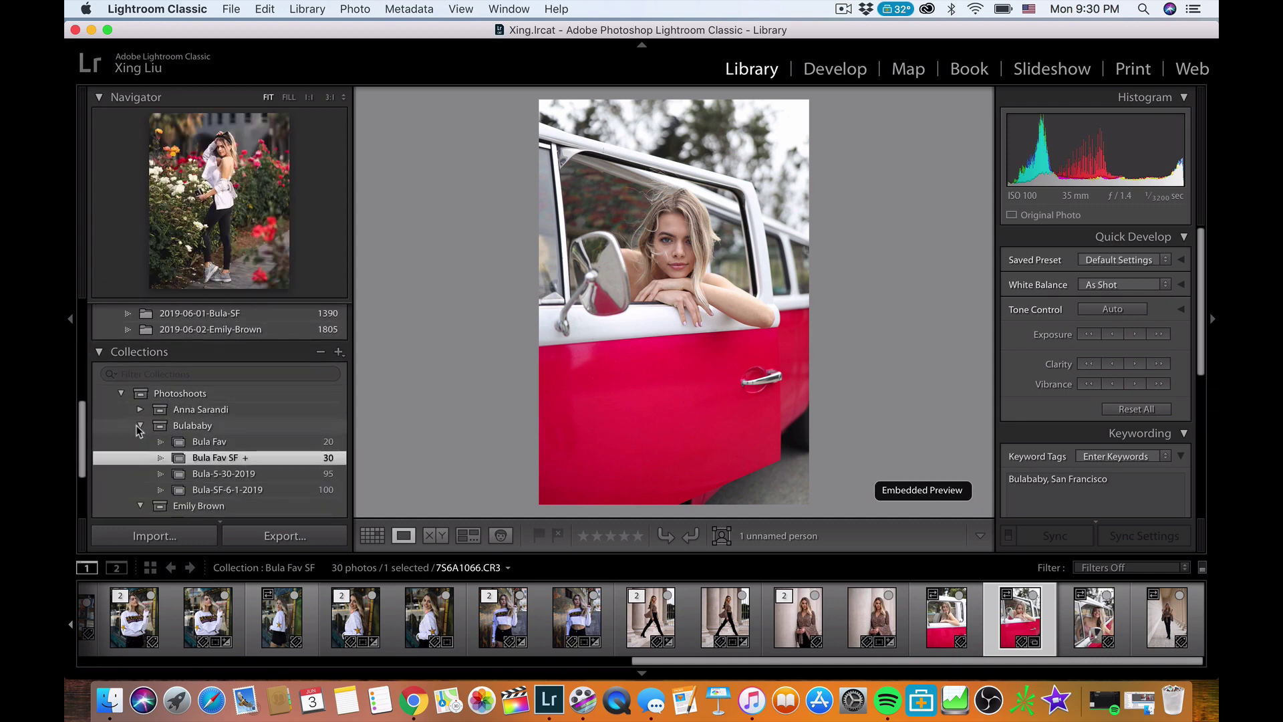
pyautogui.click(139, 428)
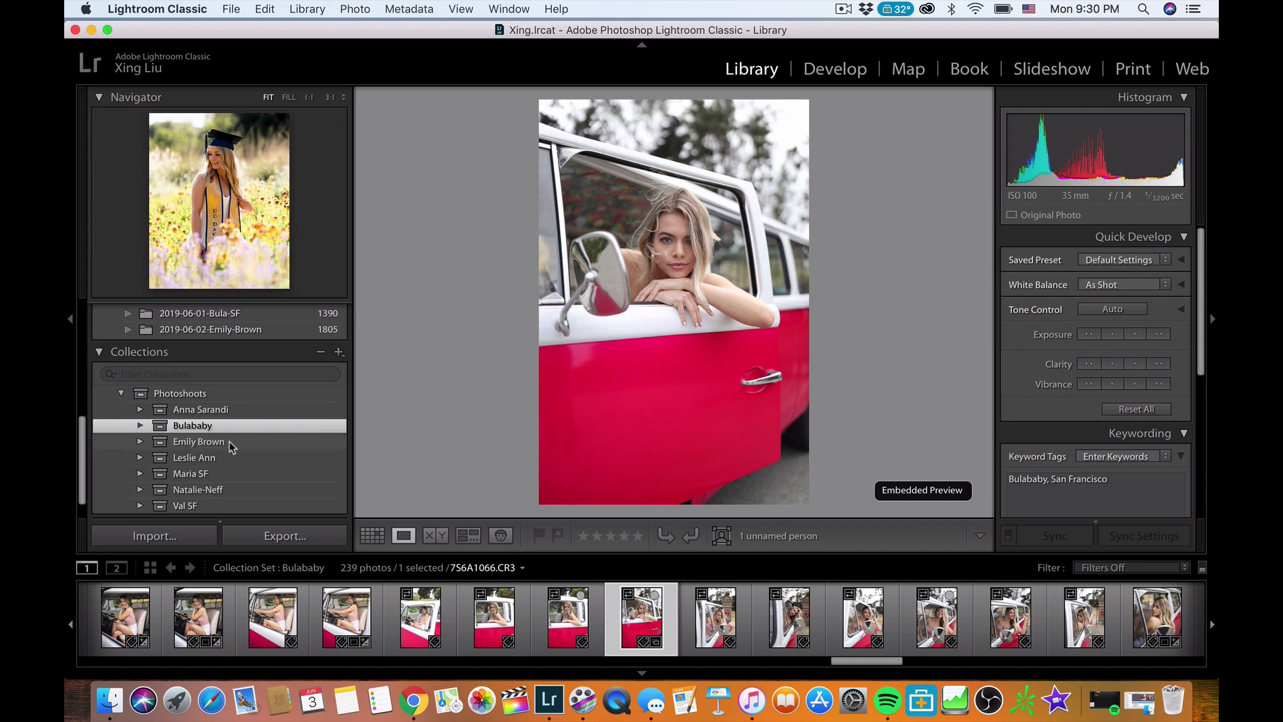
pyautogui.click(141, 425)
pyautogui.click(141, 427)
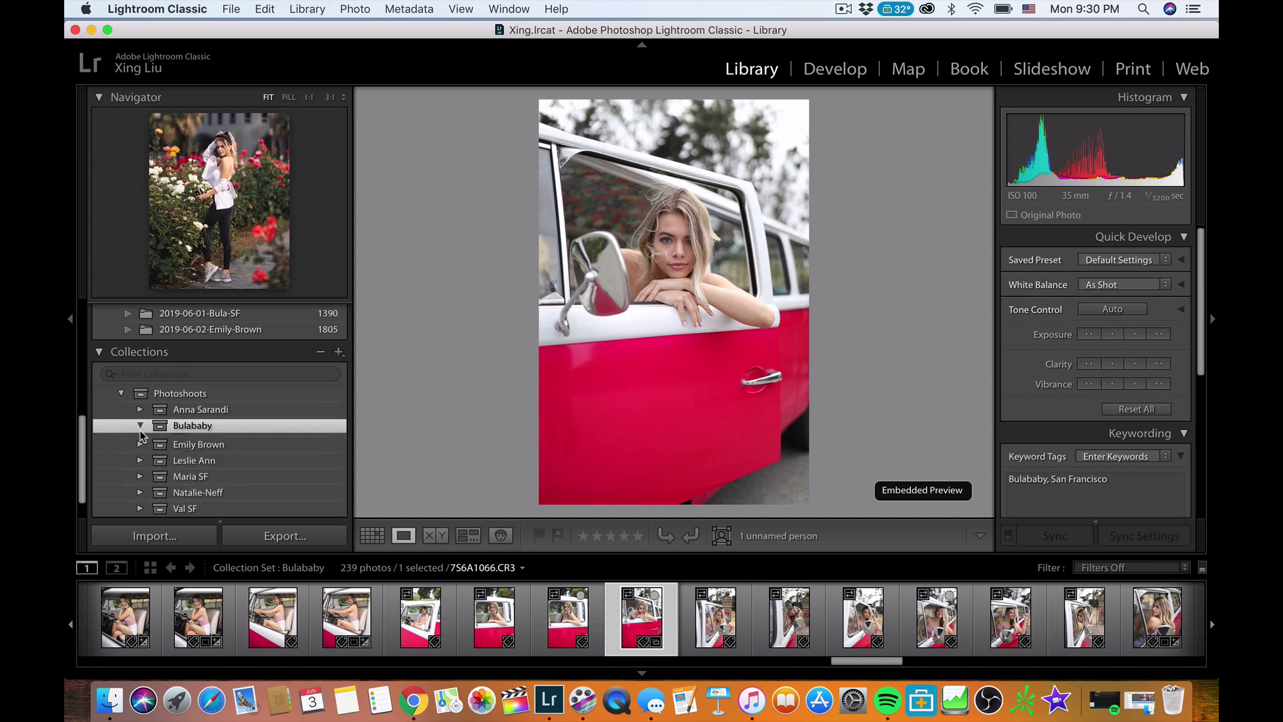
pyautogui.click(141, 428)
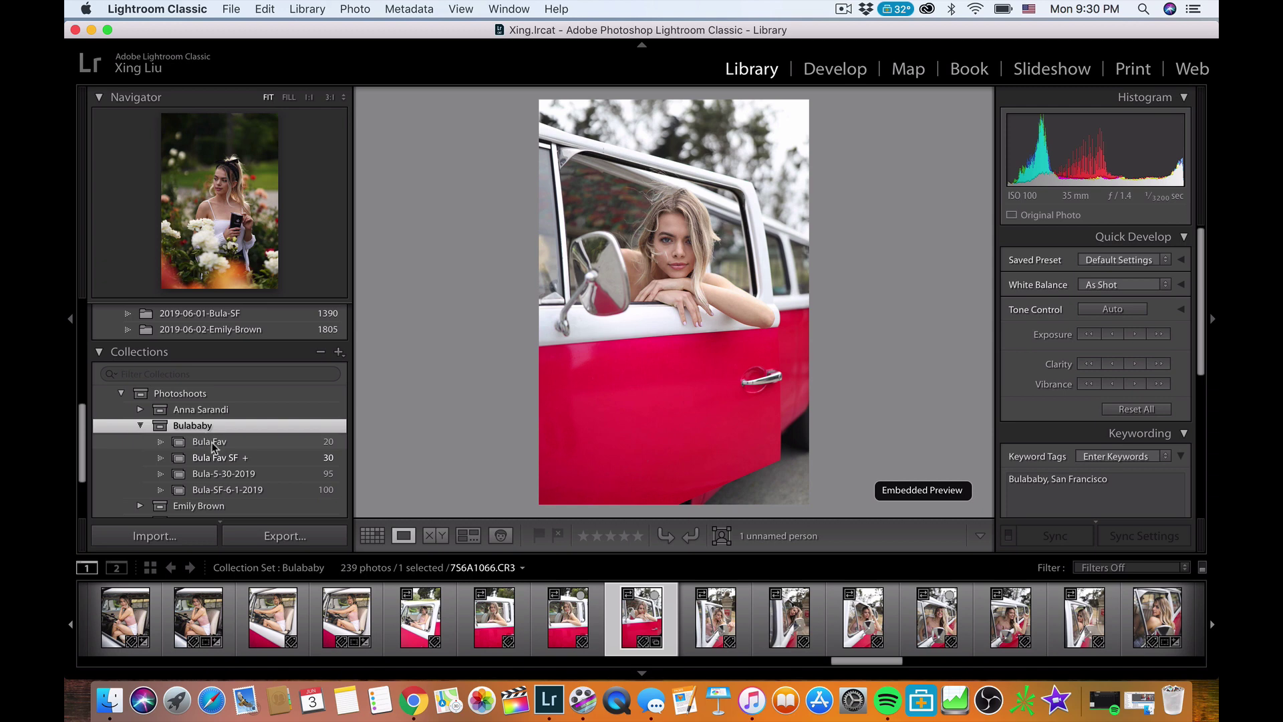
# View the Bula Fav, Bula-5-30-2019 and Bula-SF-6-1-2019 collections, and return to Bula Fav SF.
pyautogui.click(213, 444)
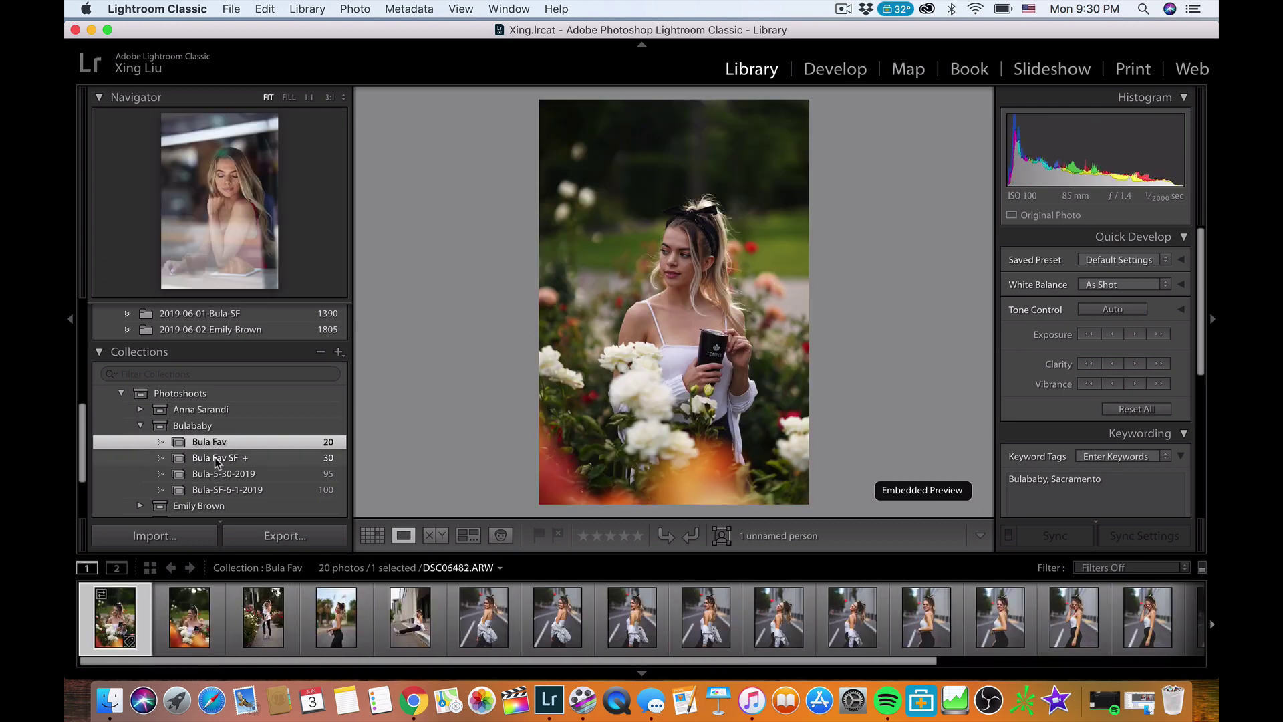
pyautogui.click(219, 459)
pyautogui.click(223, 474)
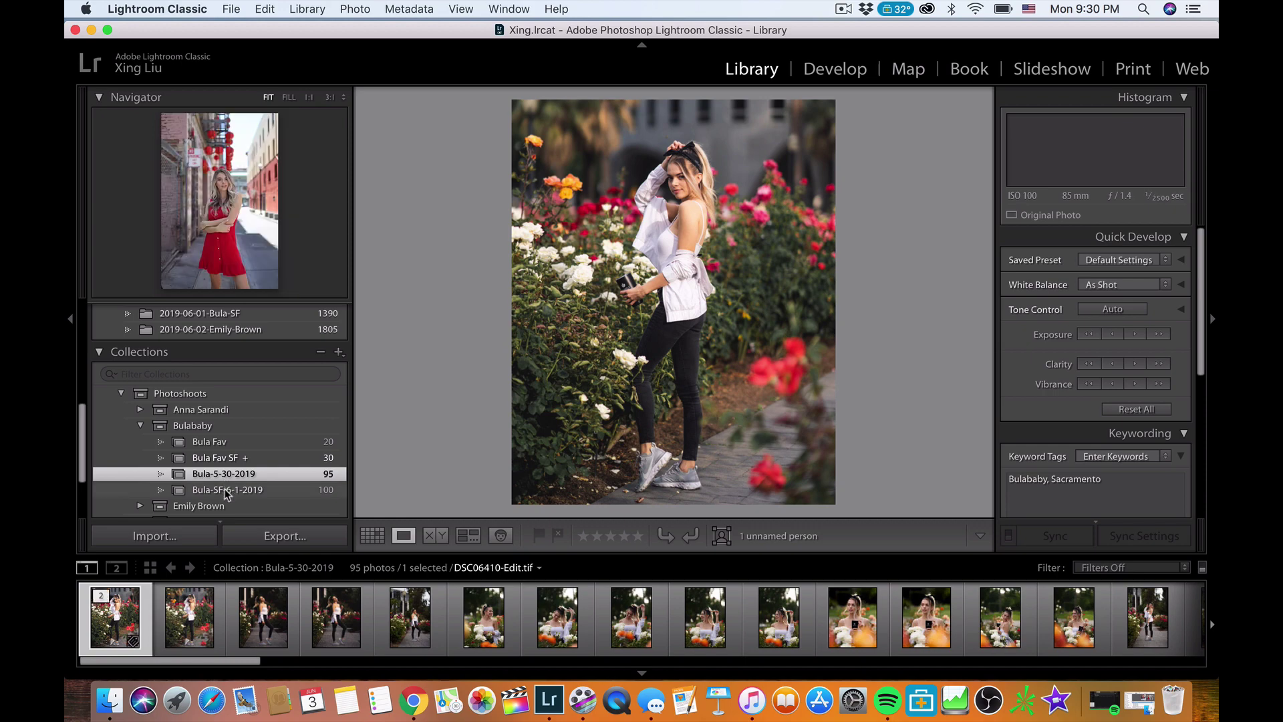
pyautogui.click(227, 491)
pyautogui.click(228, 460)
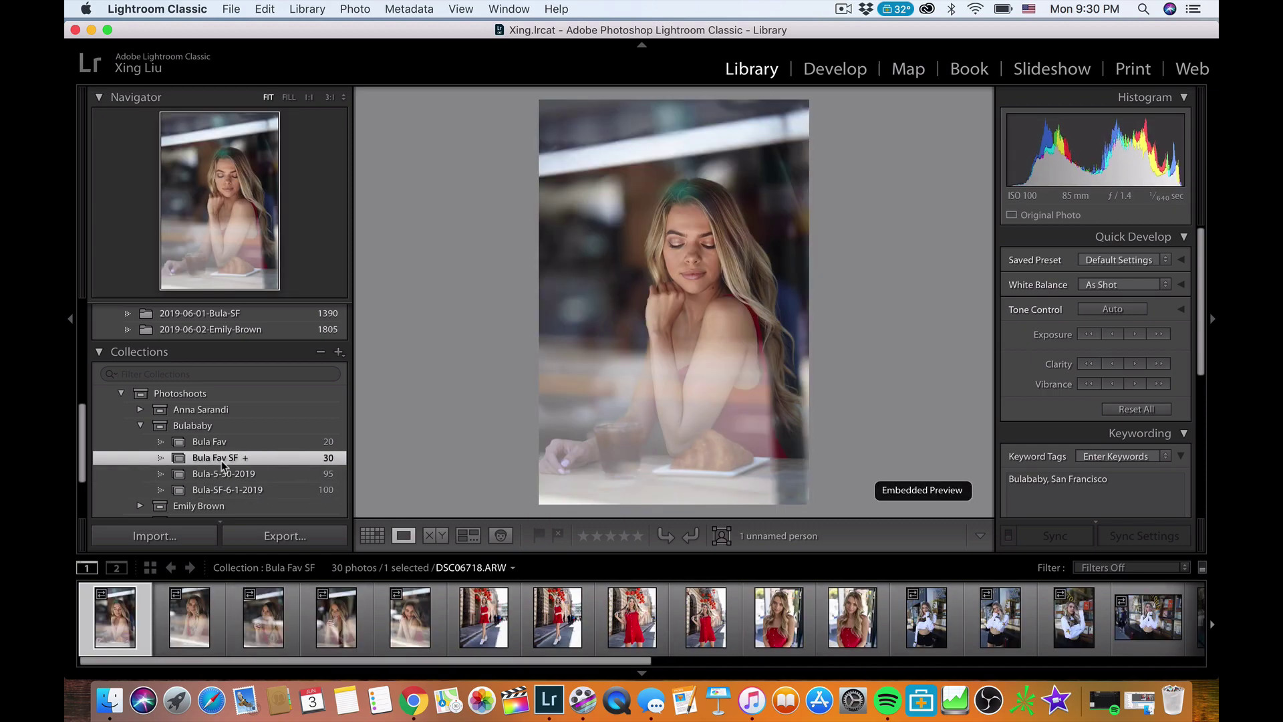
# Compare the folders with the collections and show all photos in the 2019-06-01-Bula-SF folder.
pyautogui.scroll(5, 200, 474)
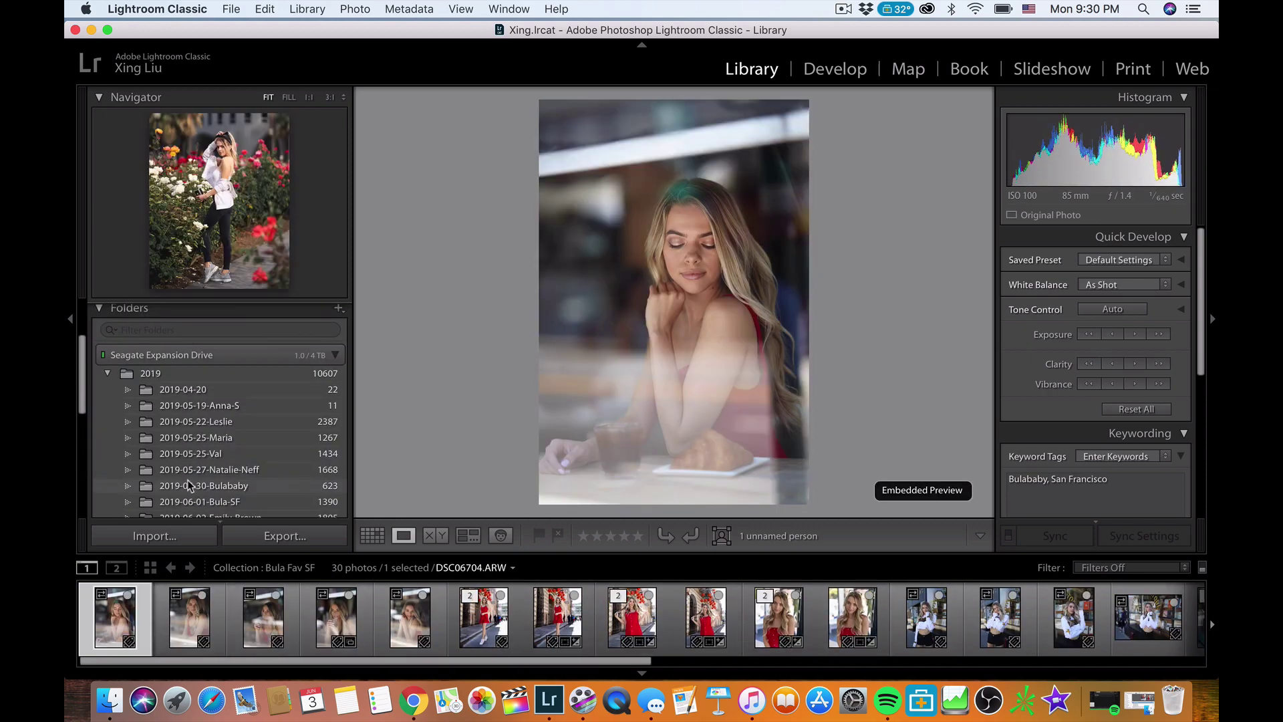
pyautogui.scroll(-5, 193, 485)
pyautogui.scroll(-3, 194, 486)
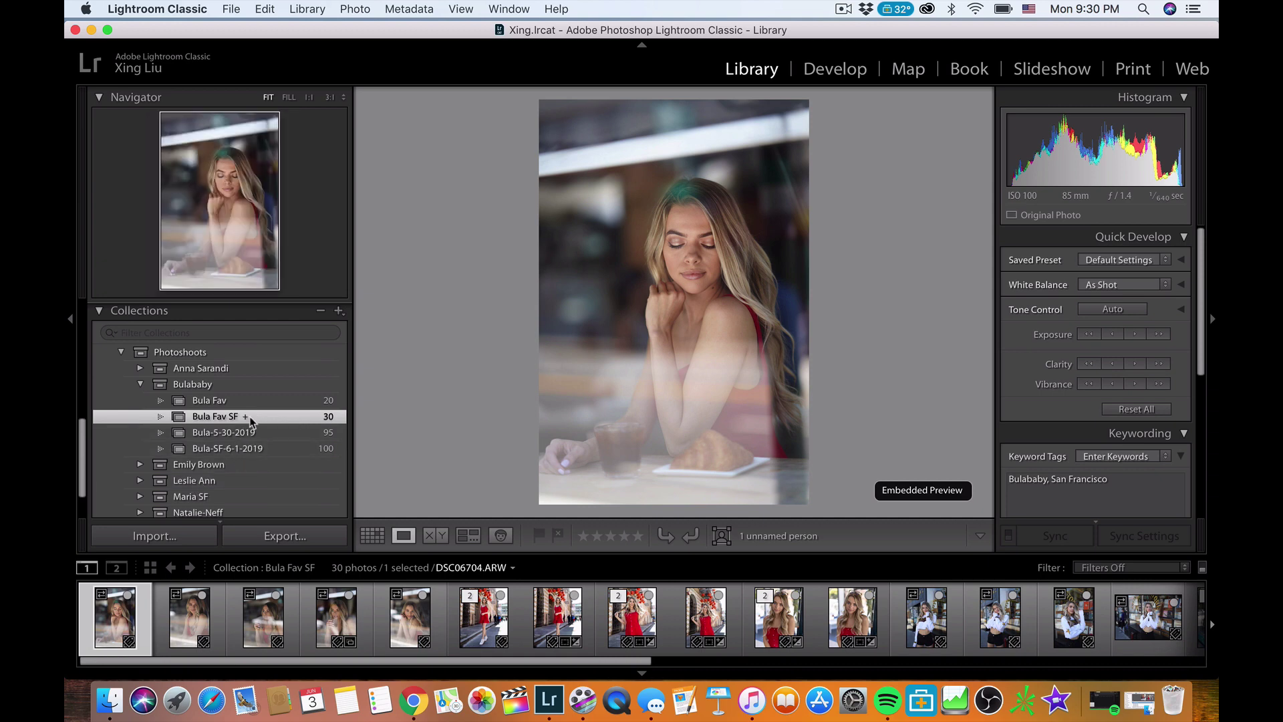
pyautogui.scroll(5, 234, 441)
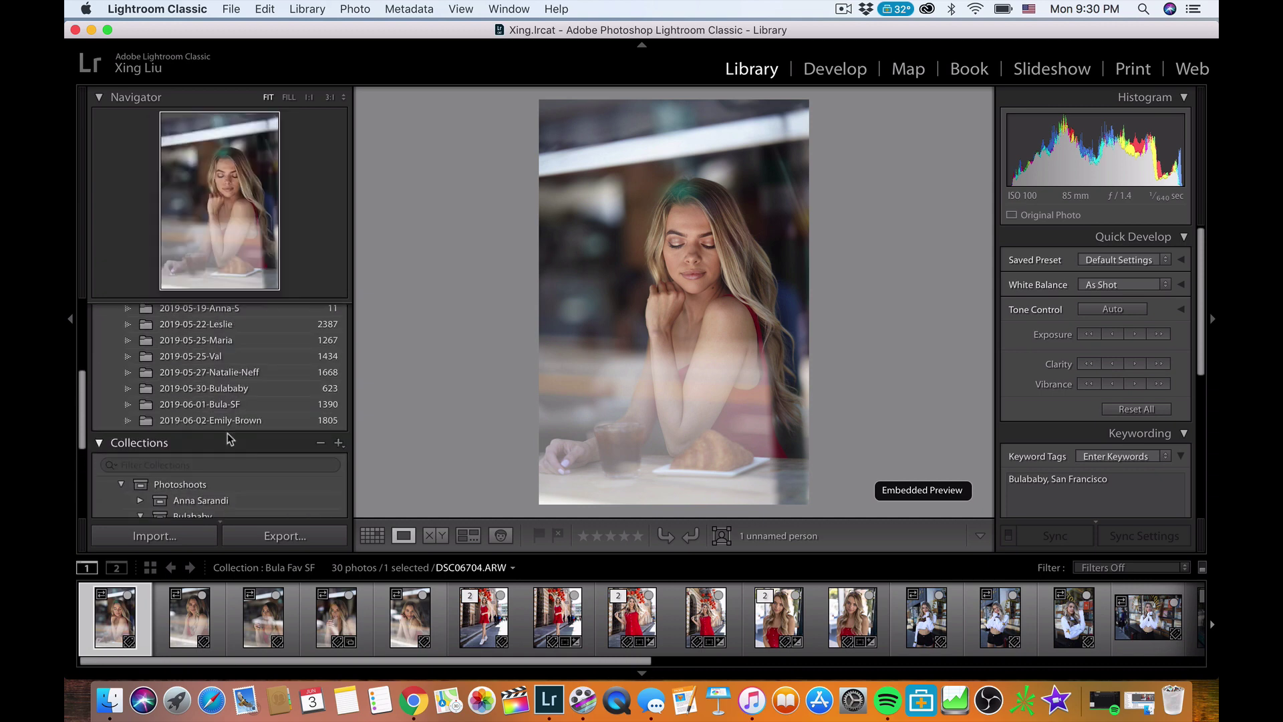
pyautogui.click(138, 406)
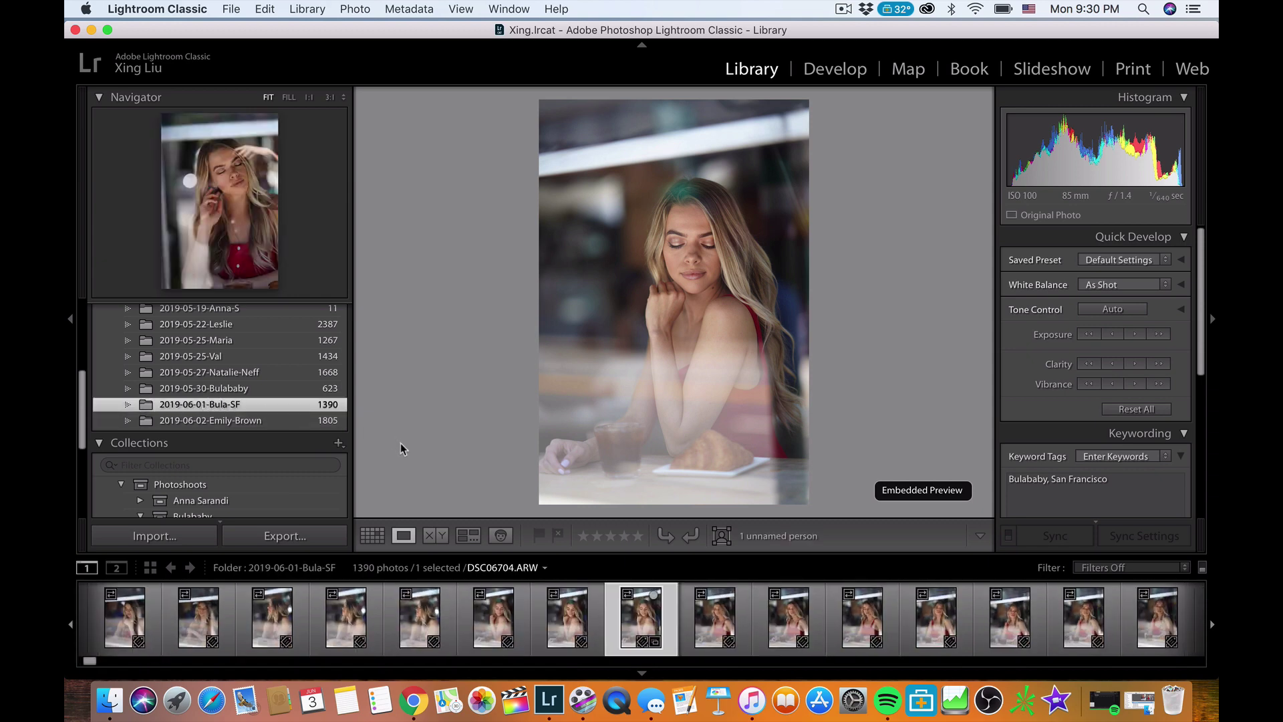
# Collapse the Bulababy collection set and compare the list of photoshoot collection sets with the folder list.
pyautogui.scroll(-3, 214, 422)
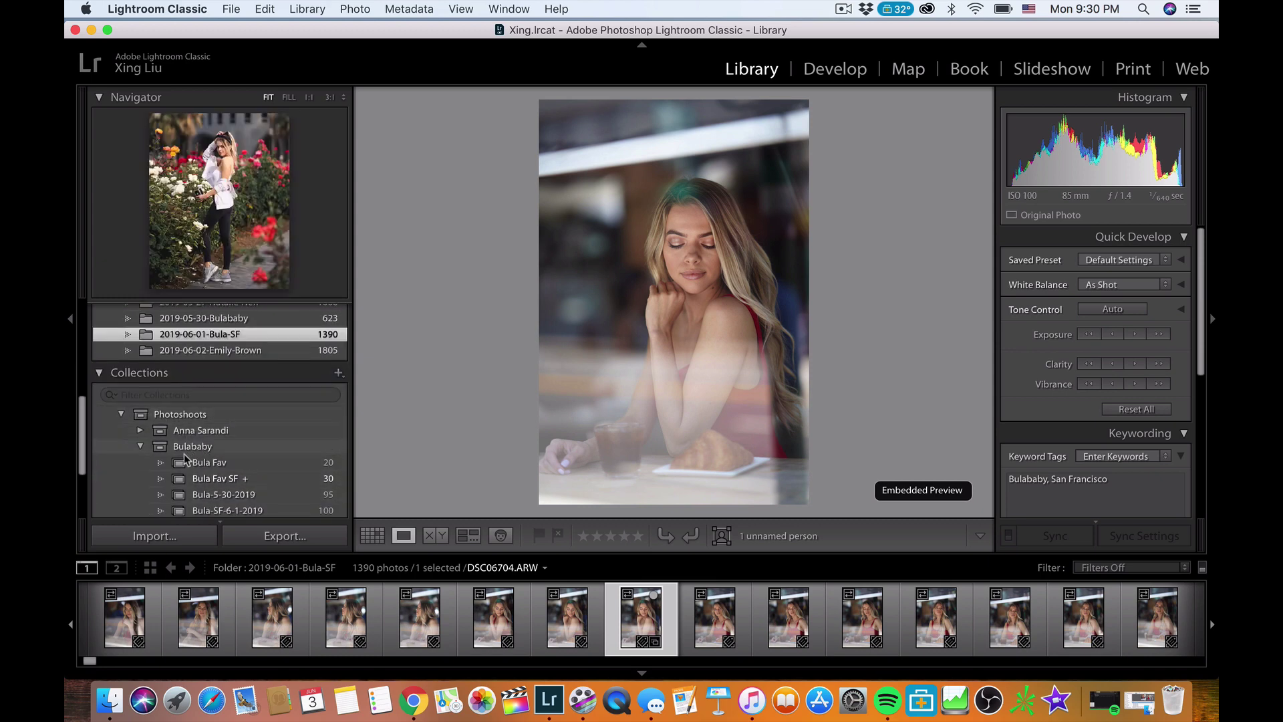
pyautogui.click(141, 446)
pyautogui.scroll(2, 220, 428)
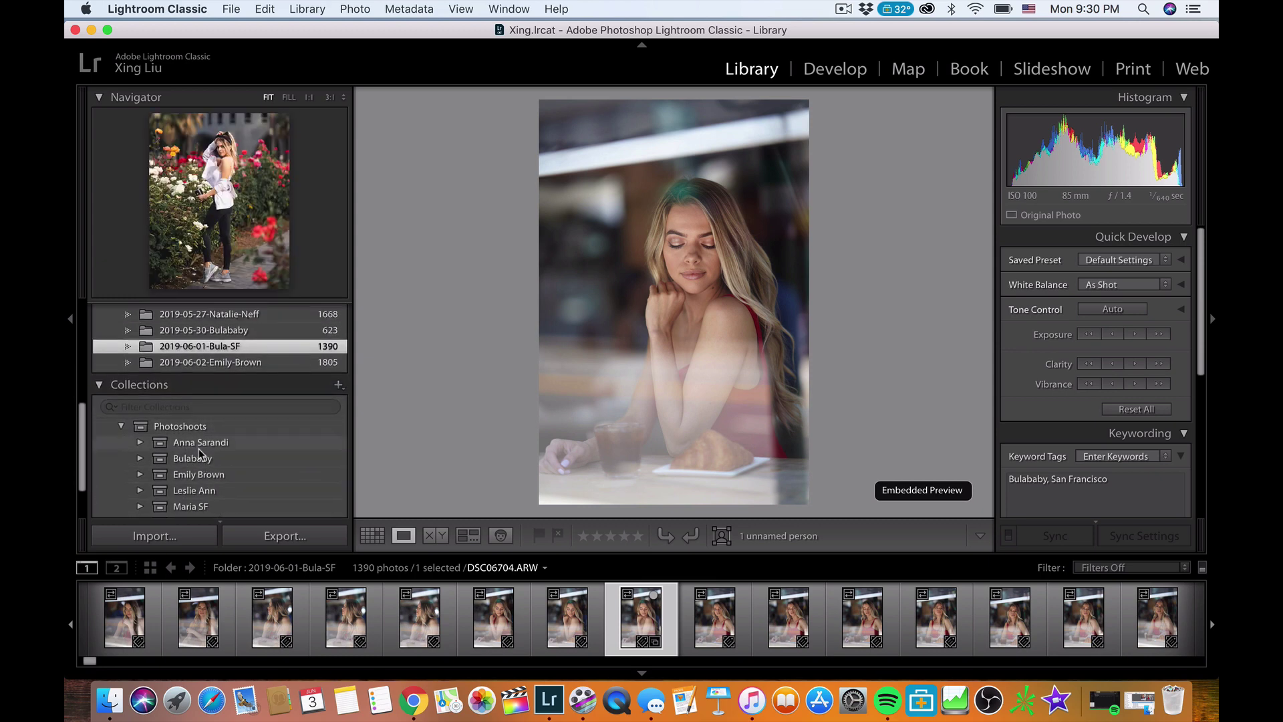
pyautogui.scroll(3, 211, 424)
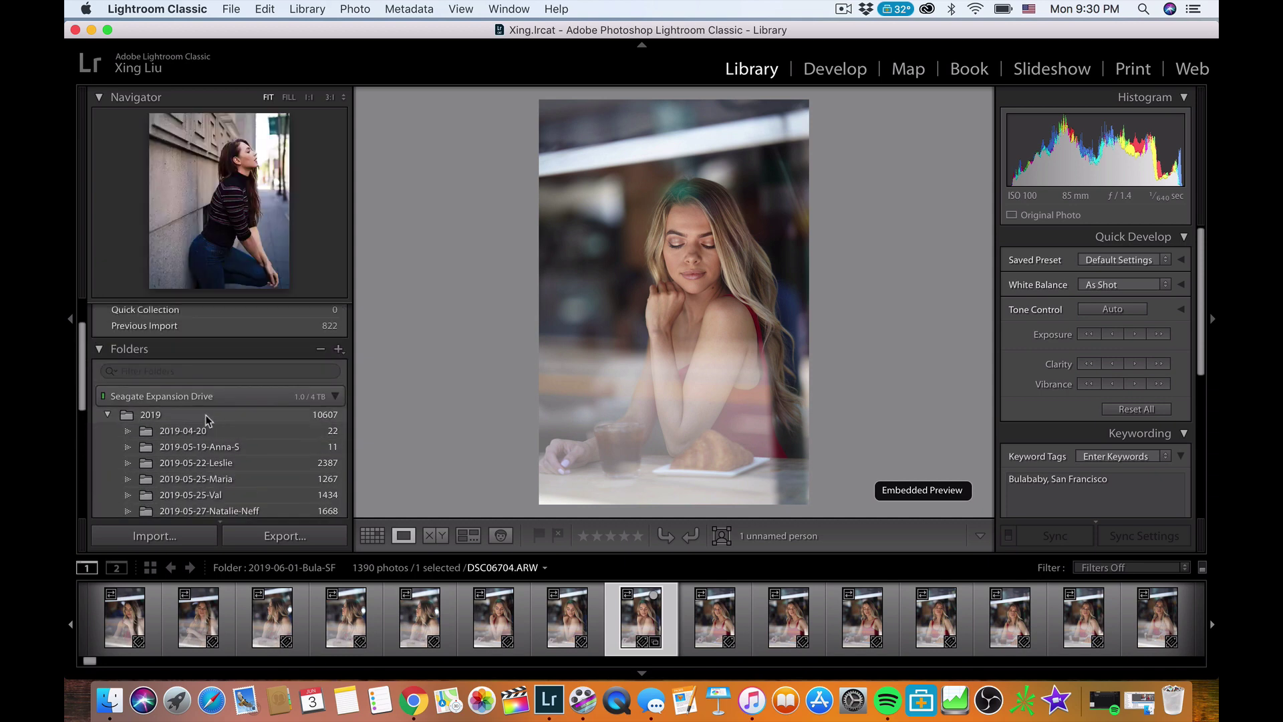
pyautogui.scroll(-4, 207, 421)
pyautogui.scroll(-2, 208, 420)
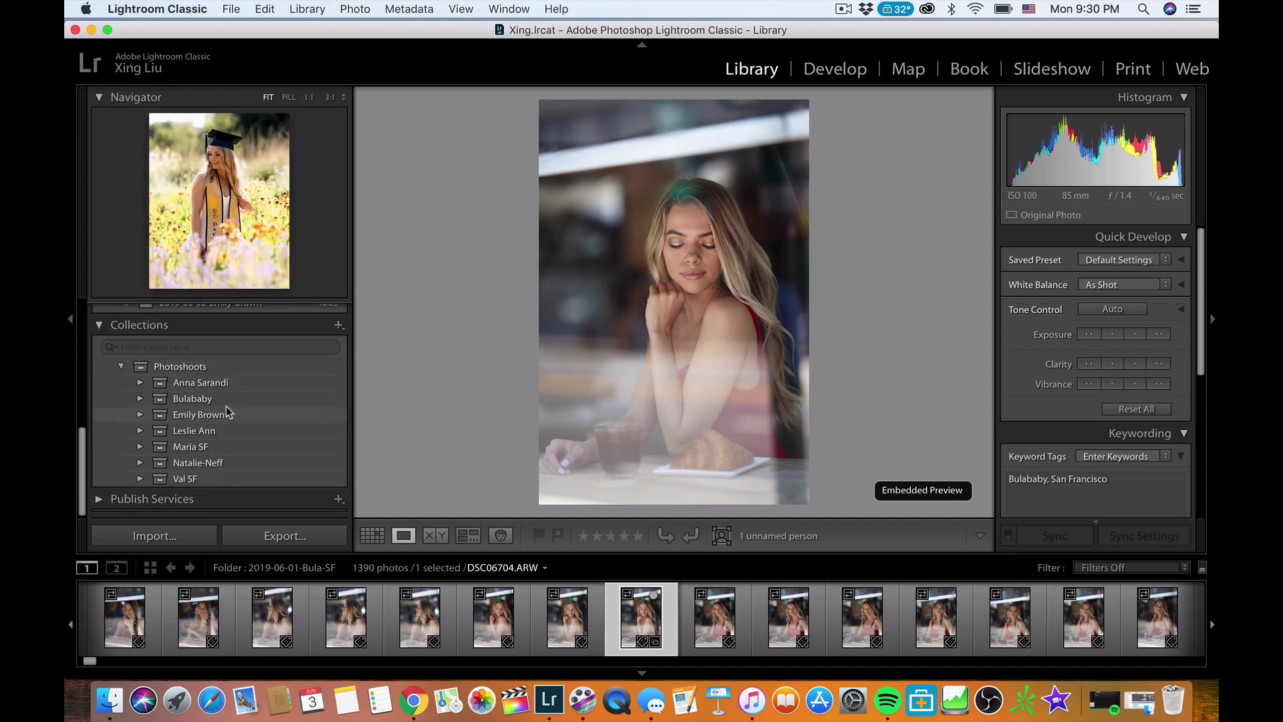
pyautogui.scroll(3, 267, 428)
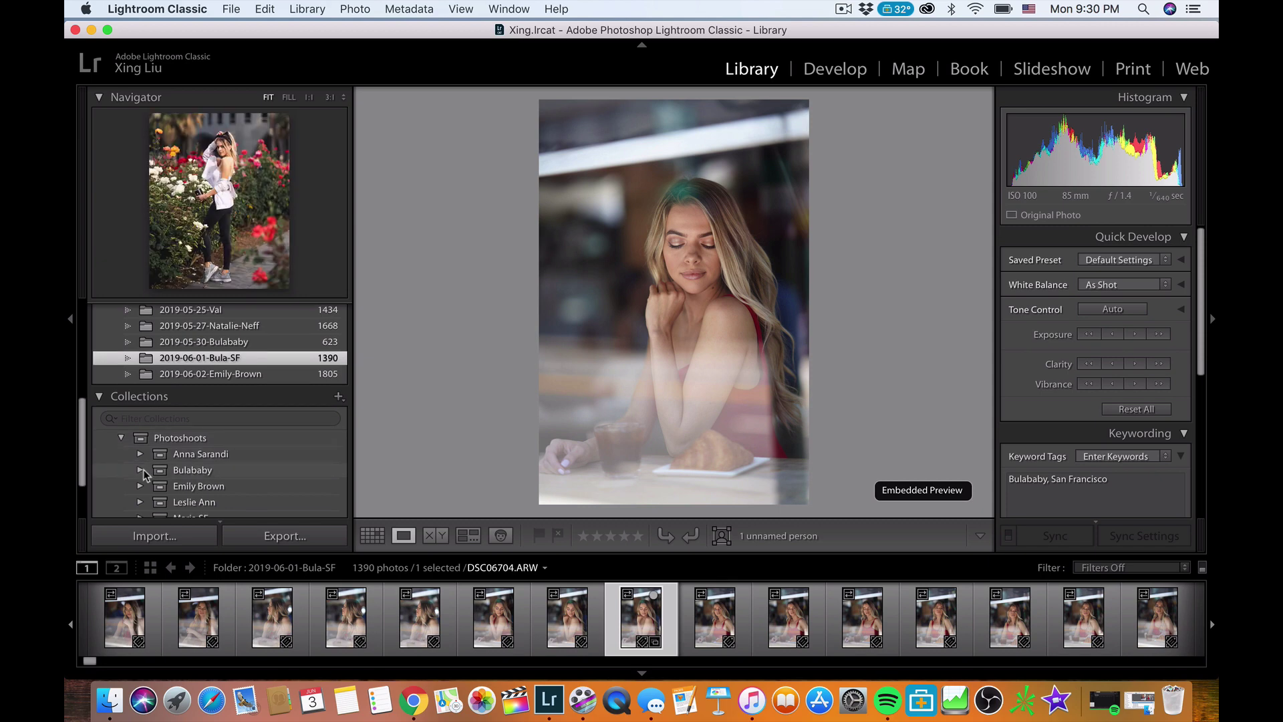
# Open the Bula Fav SF collection in the Bulababy set and select the red van photo 7S6A1066.CR3.
pyautogui.click(141, 471)
pyautogui.scroll(-2, 221, 487)
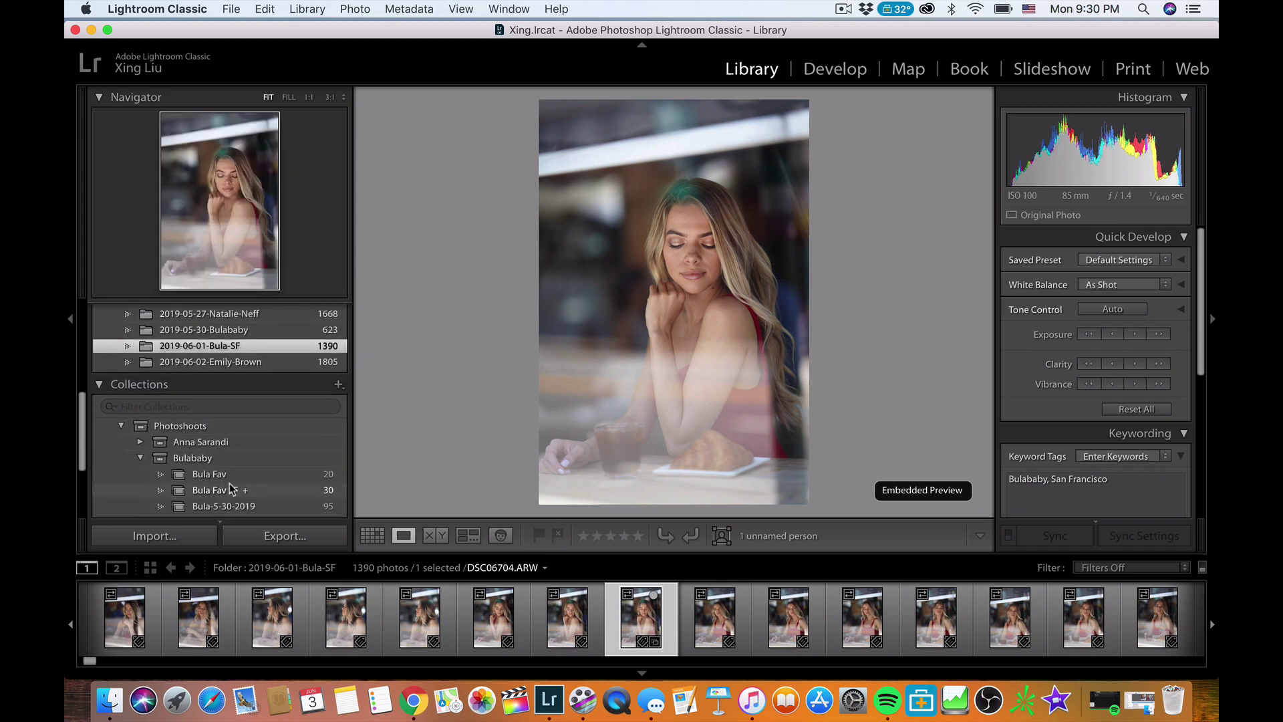
pyautogui.click(231, 491)
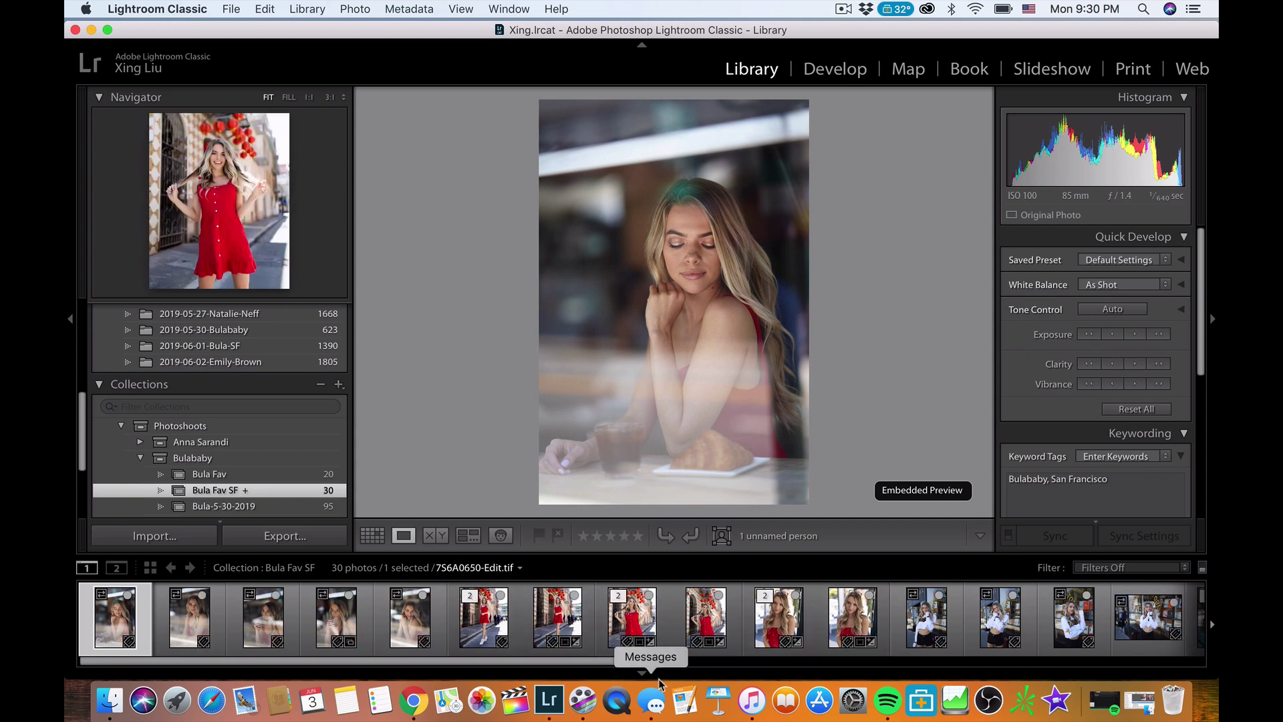
pyautogui.moveTo(603, 660); pyautogui.dragTo(1143, 628)
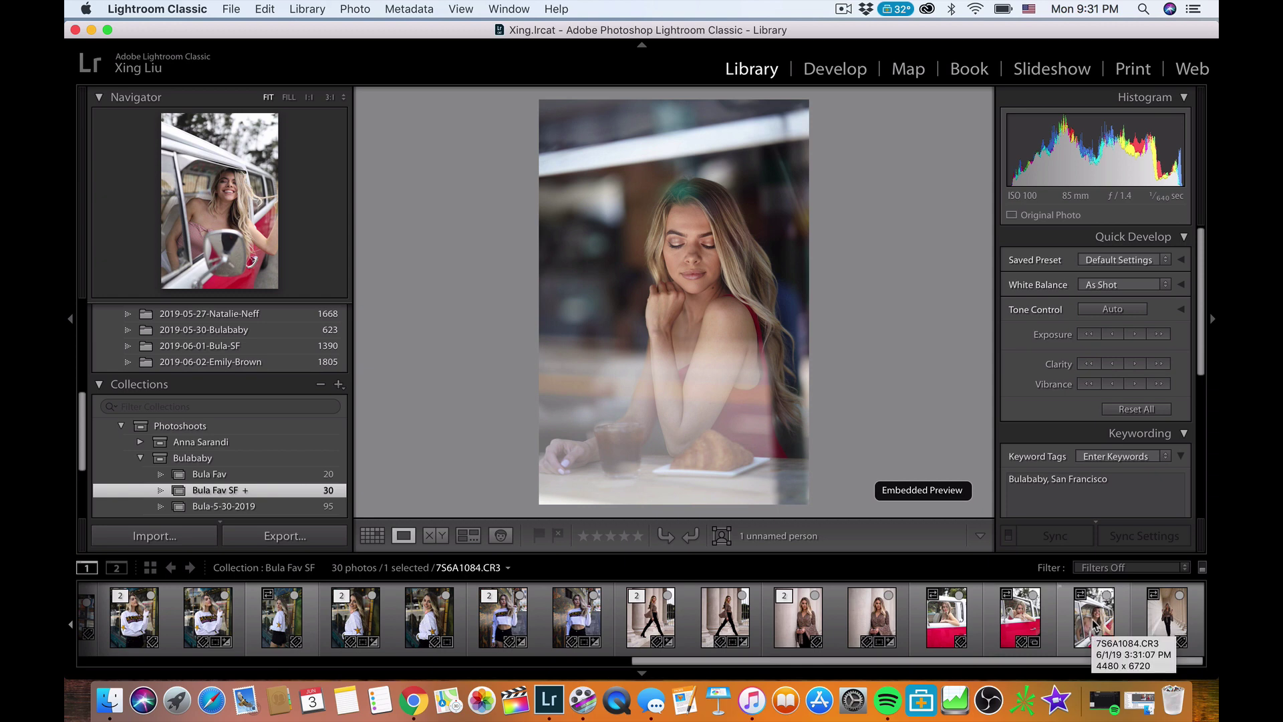
pyautogui.click(1021, 629)
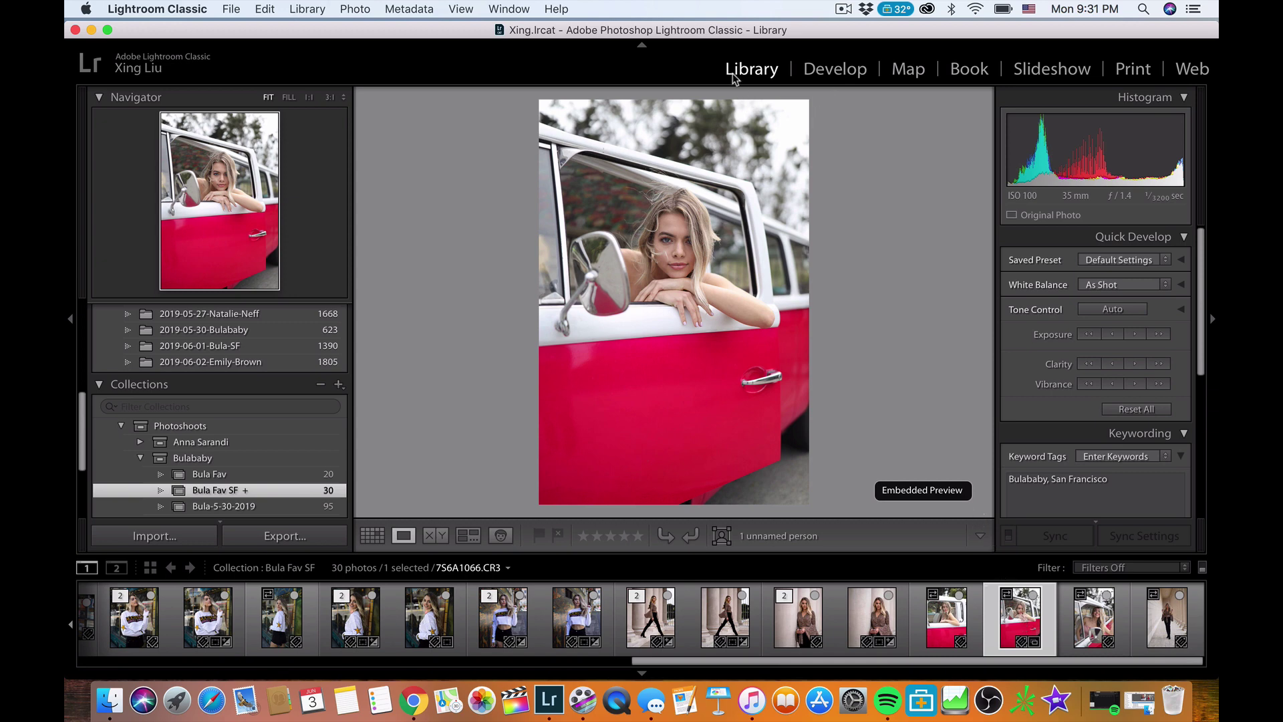
# Show the selected van photo in the Develop module, return to the Library for comparison, and reopen Develop.
pyautogui.click(836, 78)
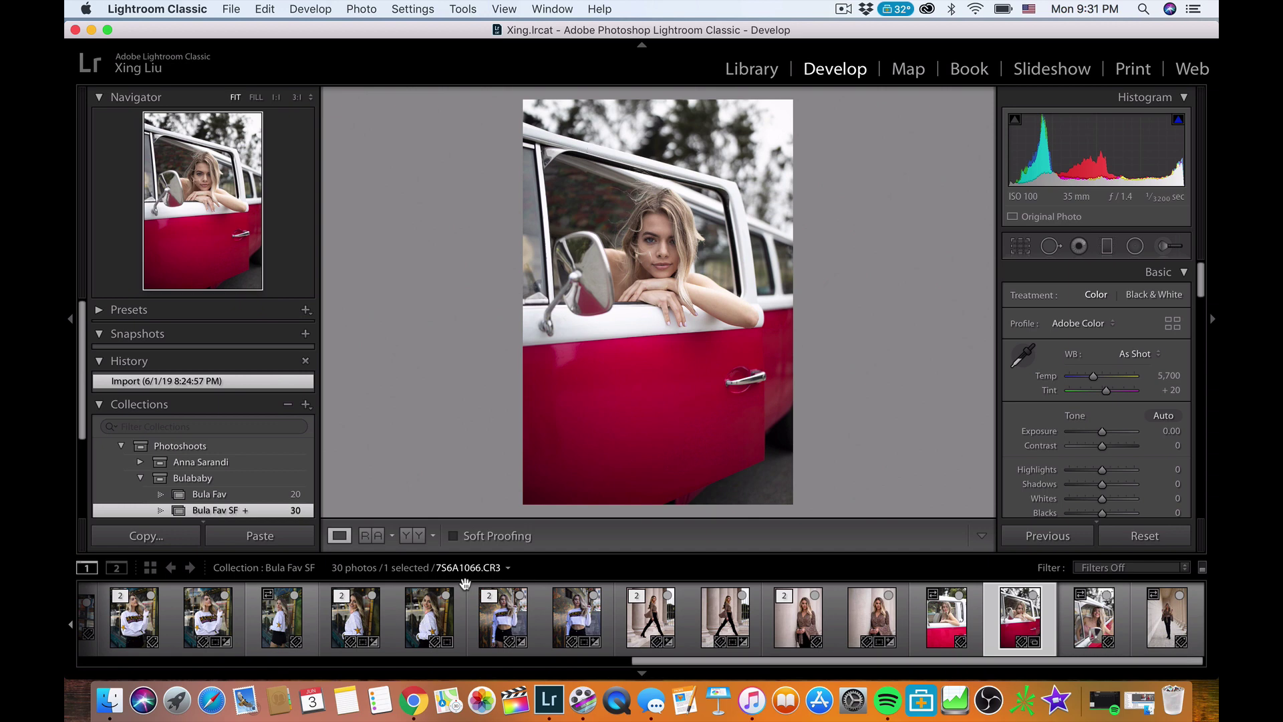
pyautogui.click(751, 69)
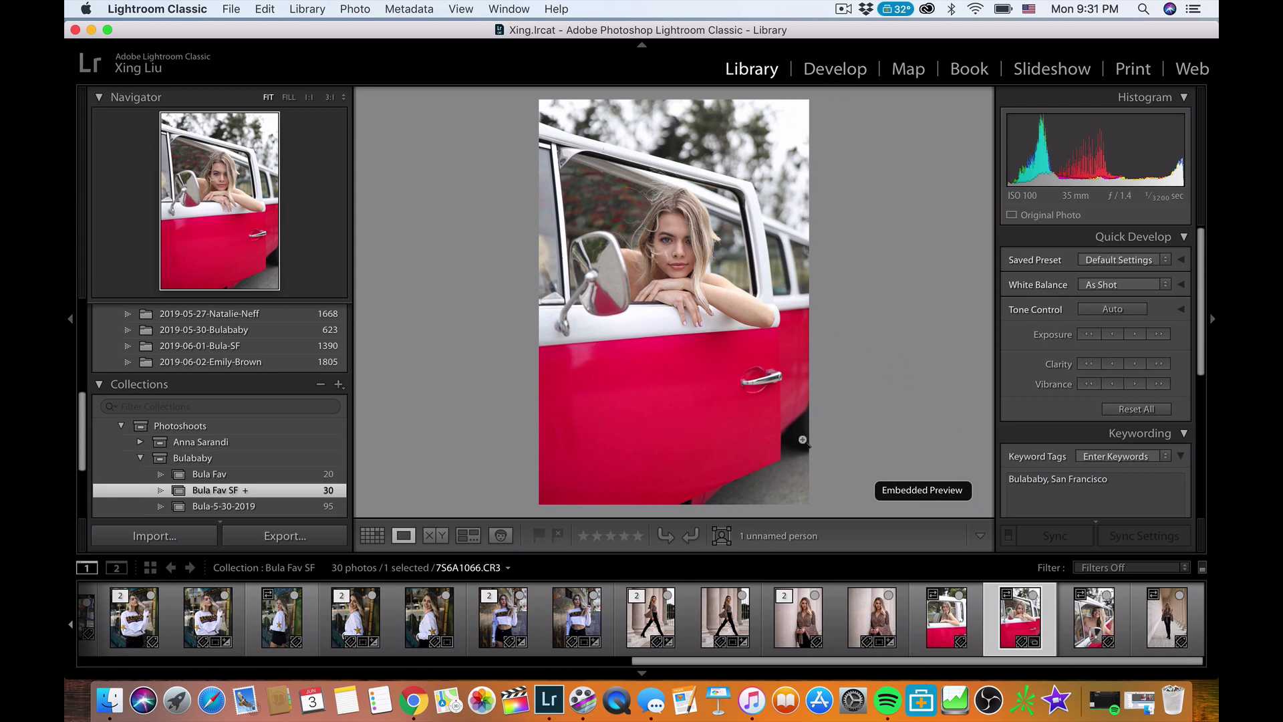
pyautogui.click(840, 74)
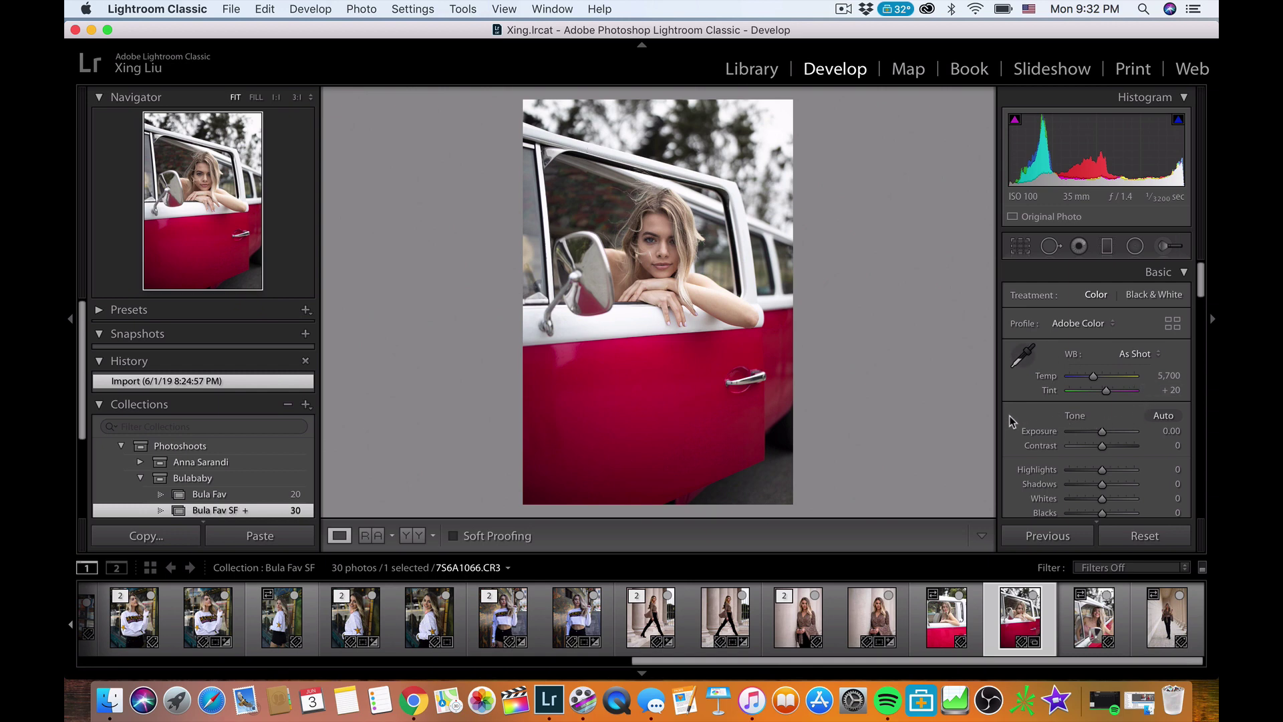
# Set the van photo's white balance preset to Daylight.
pyautogui.scroll(-1, 1104, 394)
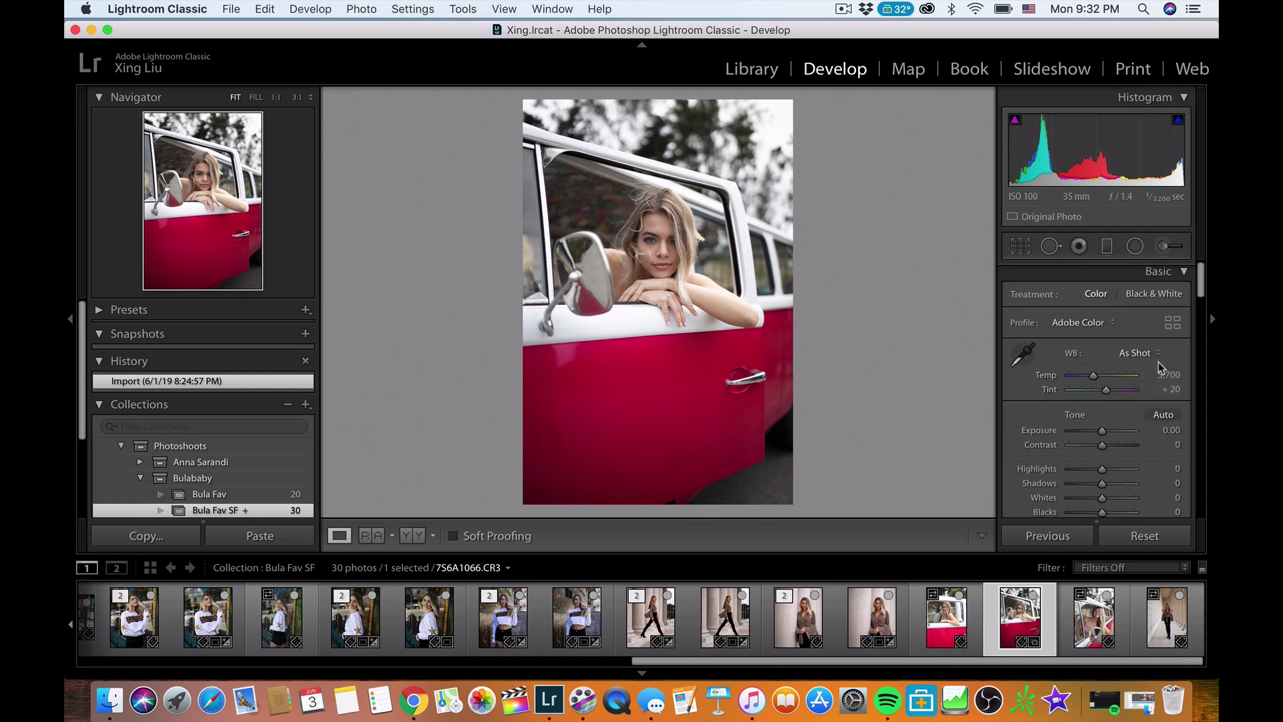
pyautogui.click(1139, 354)
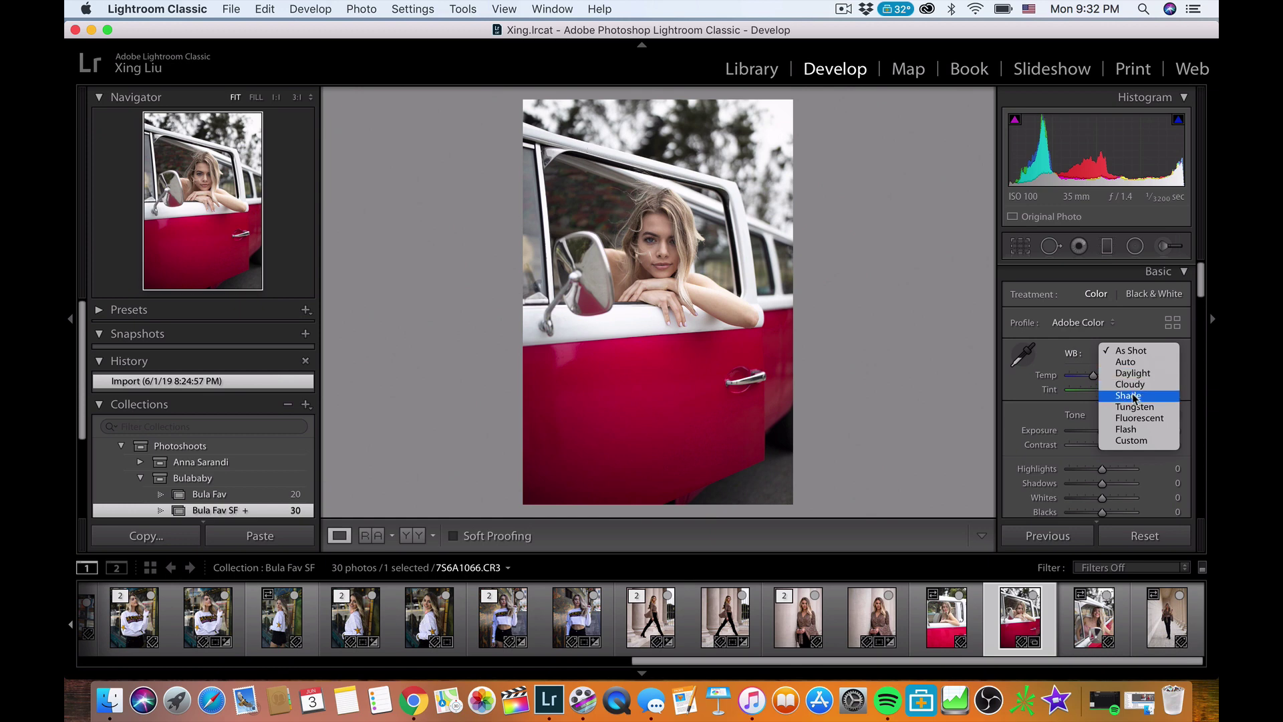
pyautogui.click(1131, 375)
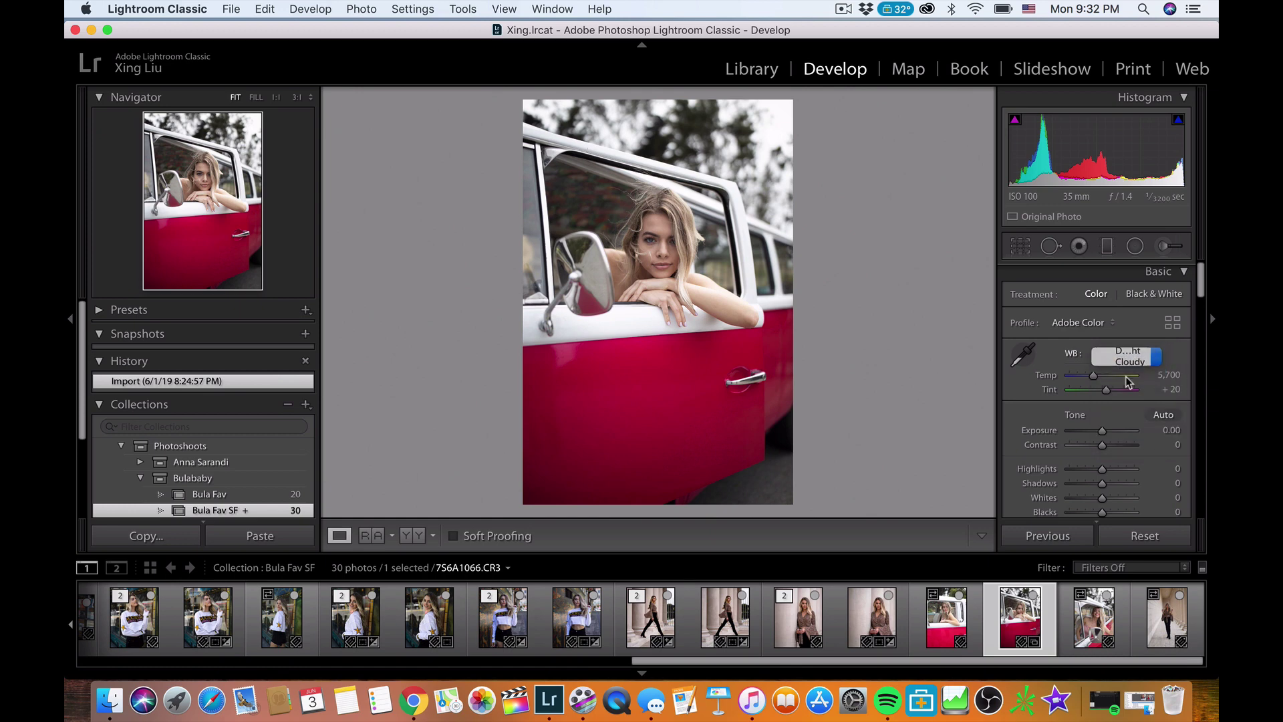
# Try the Shade and Flash white balance presets on the van photo and return the white balance to As Shot.
pyautogui.click(1130, 354)
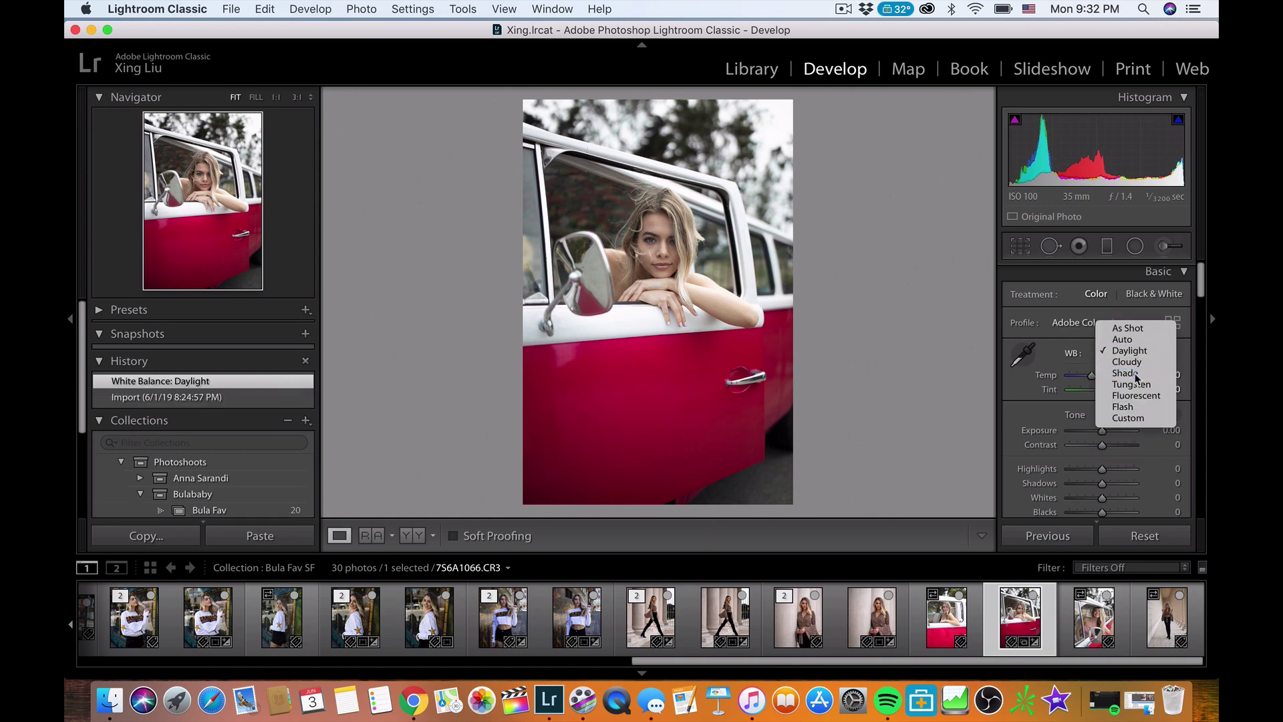
pyautogui.click(1138, 388)
pyautogui.click(1137, 362)
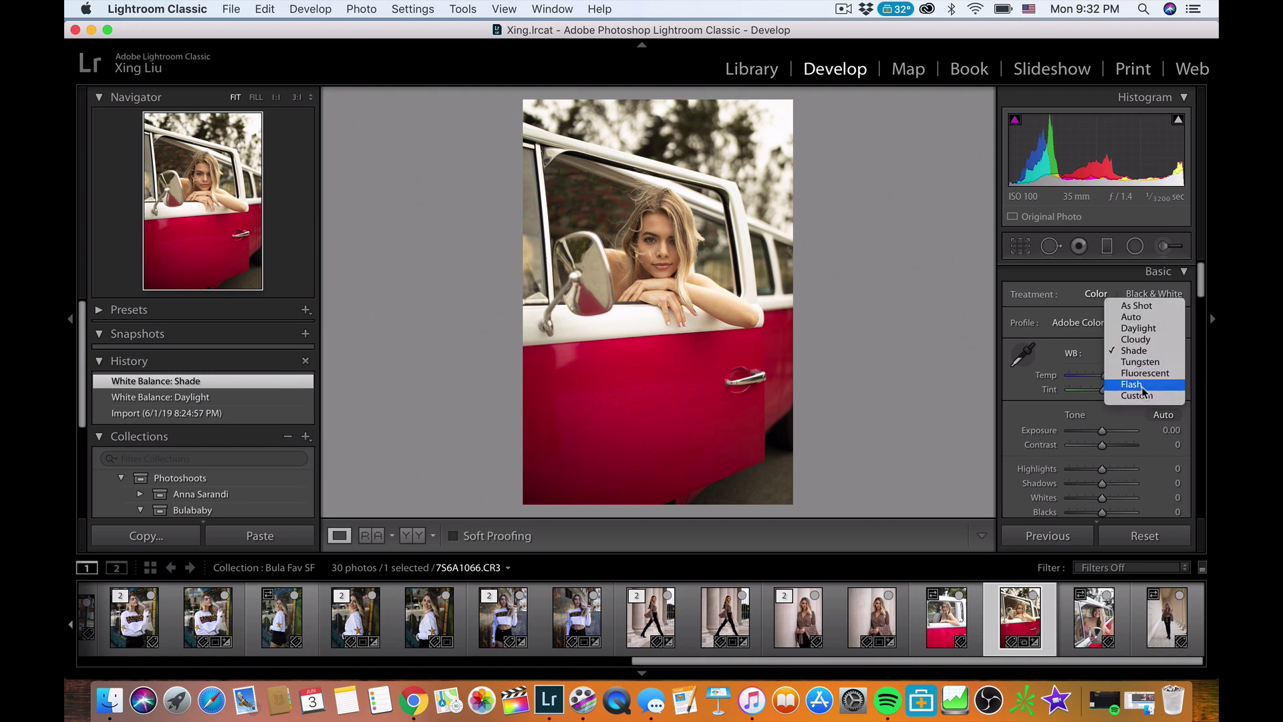
pyautogui.click(1142, 382)
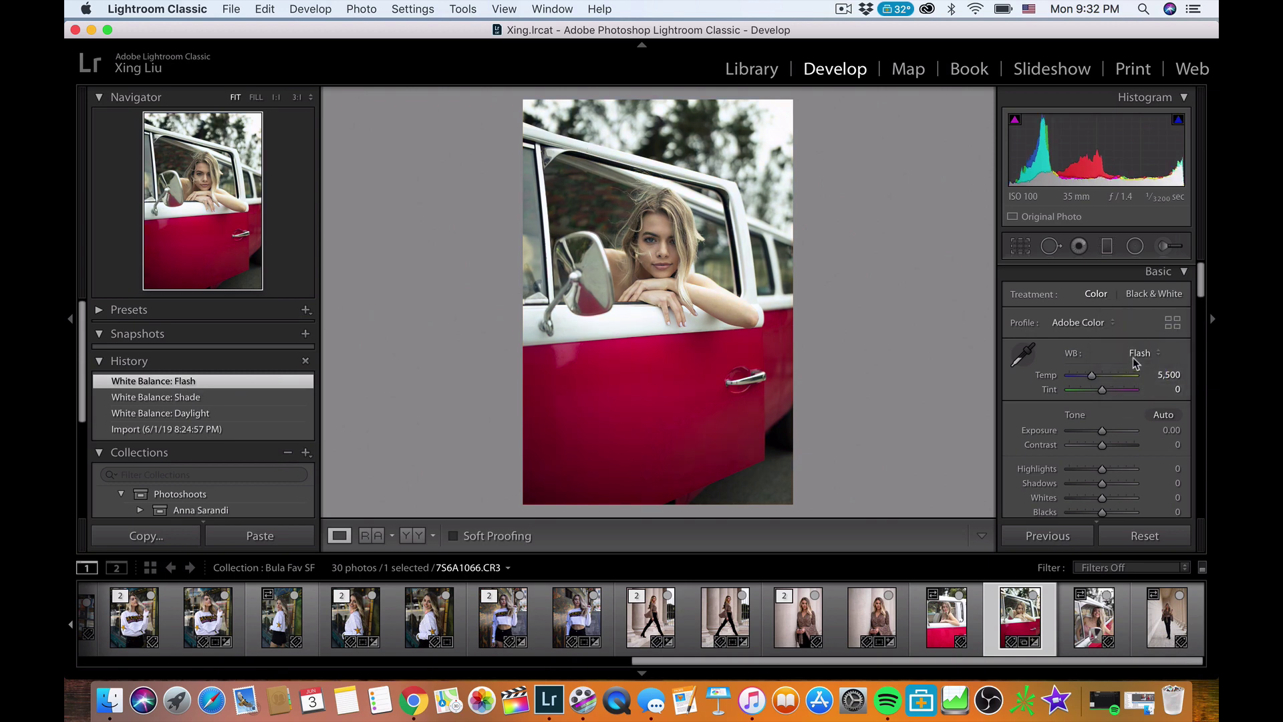
pyautogui.click(1138, 355)
pyautogui.click(1130, 272)
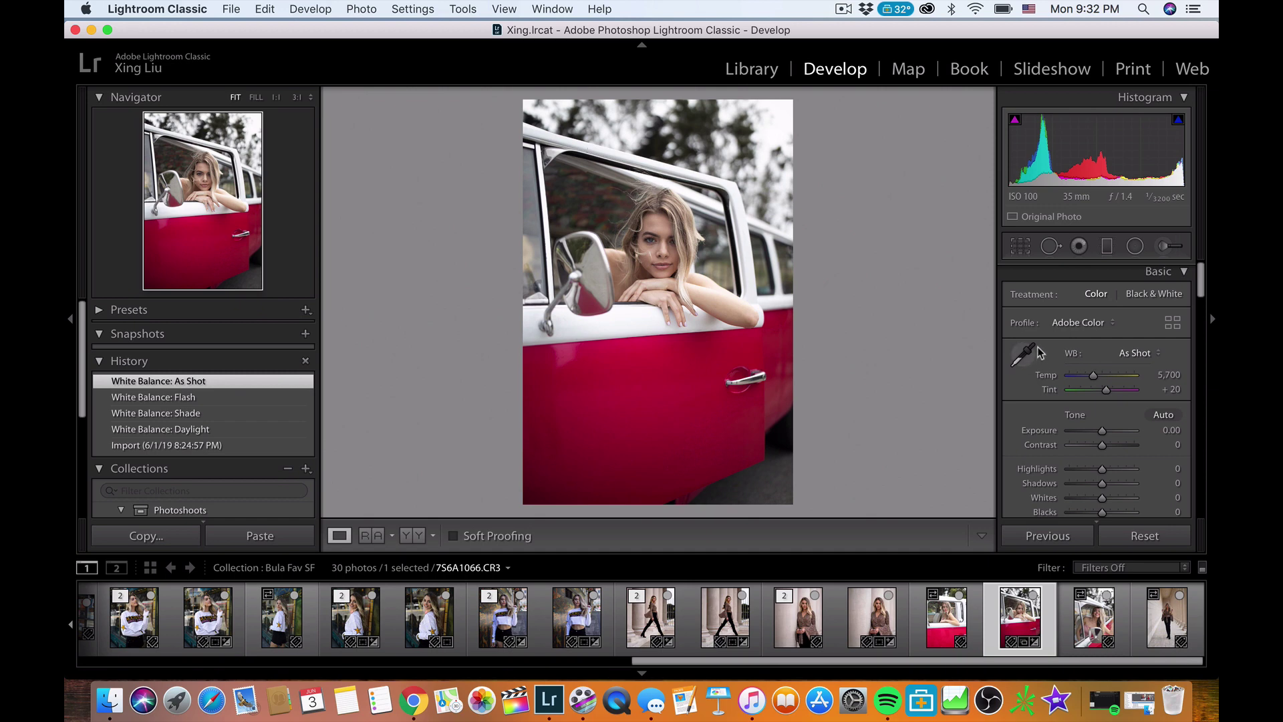
# Enable lens profile corrections for the van photo, compare it with and without them, and set the profile's vignetting amount to 66.
pyautogui.scroll(-5, 1039, 374)
pyautogui.scroll(-8, 1038, 376)
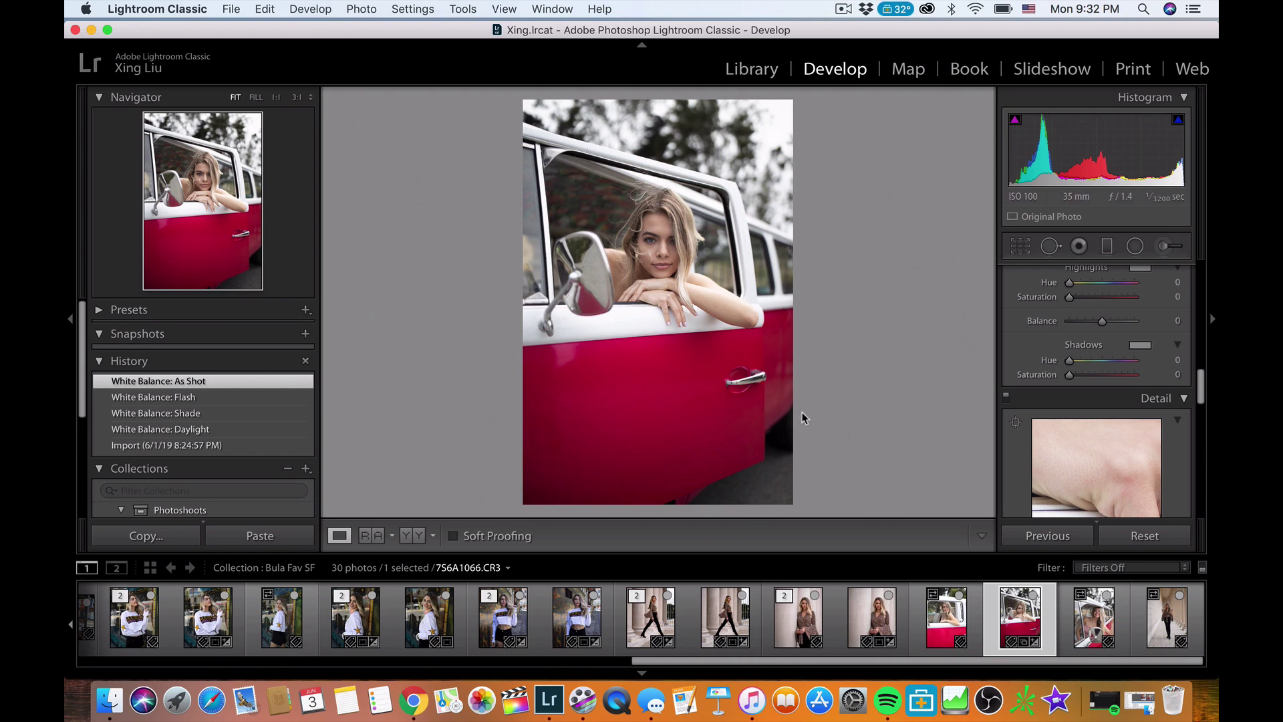
pyautogui.scroll(-6, 1160, 388)
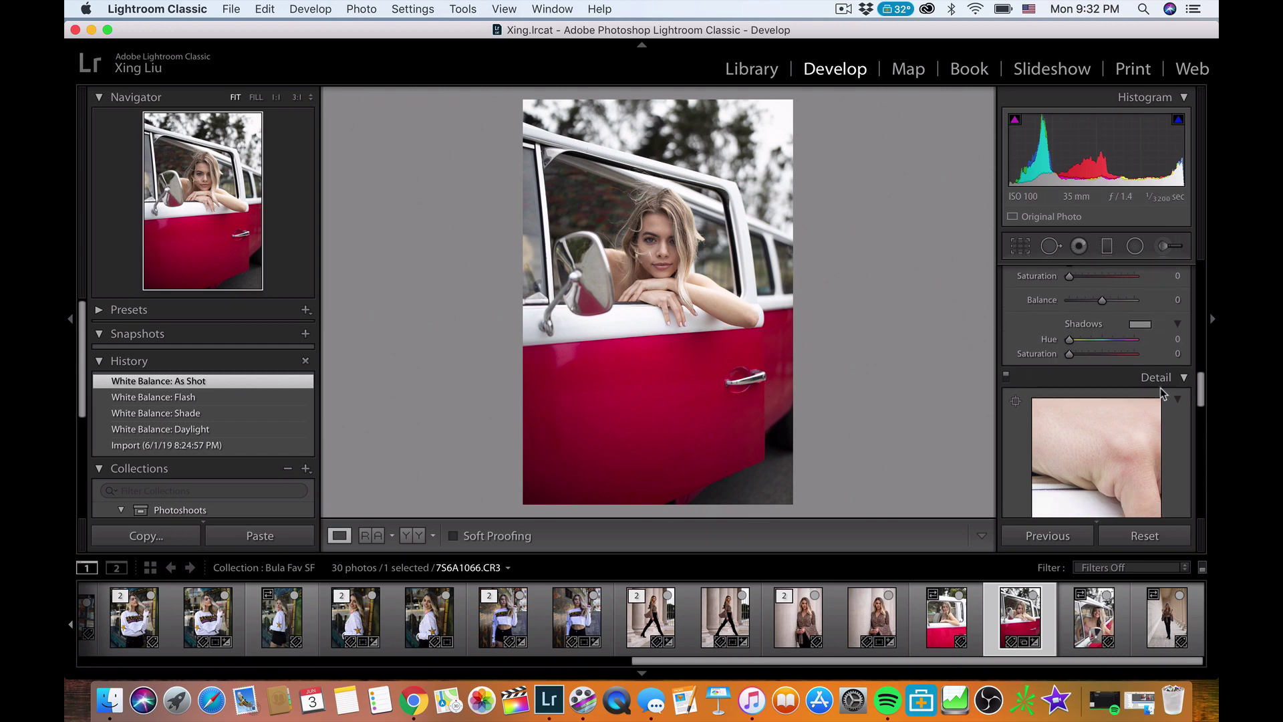
pyautogui.scroll(-4, 1164, 398)
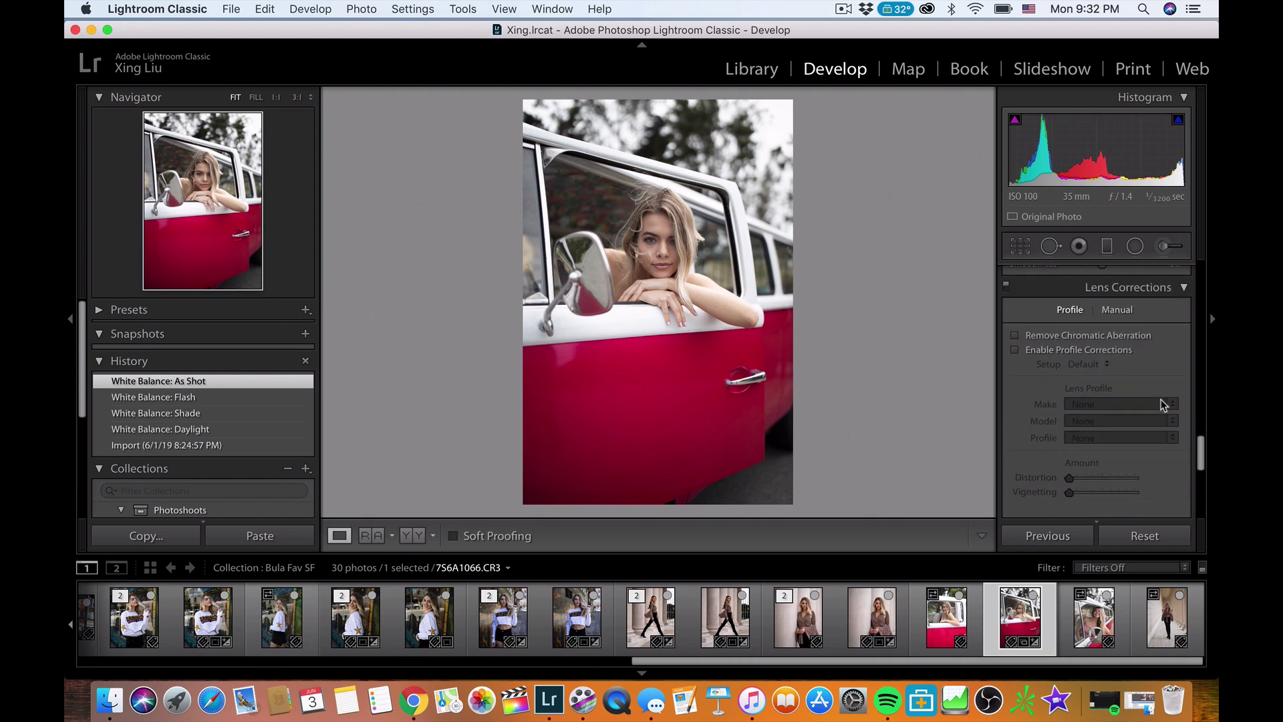
pyautogui.click(1015, 350)
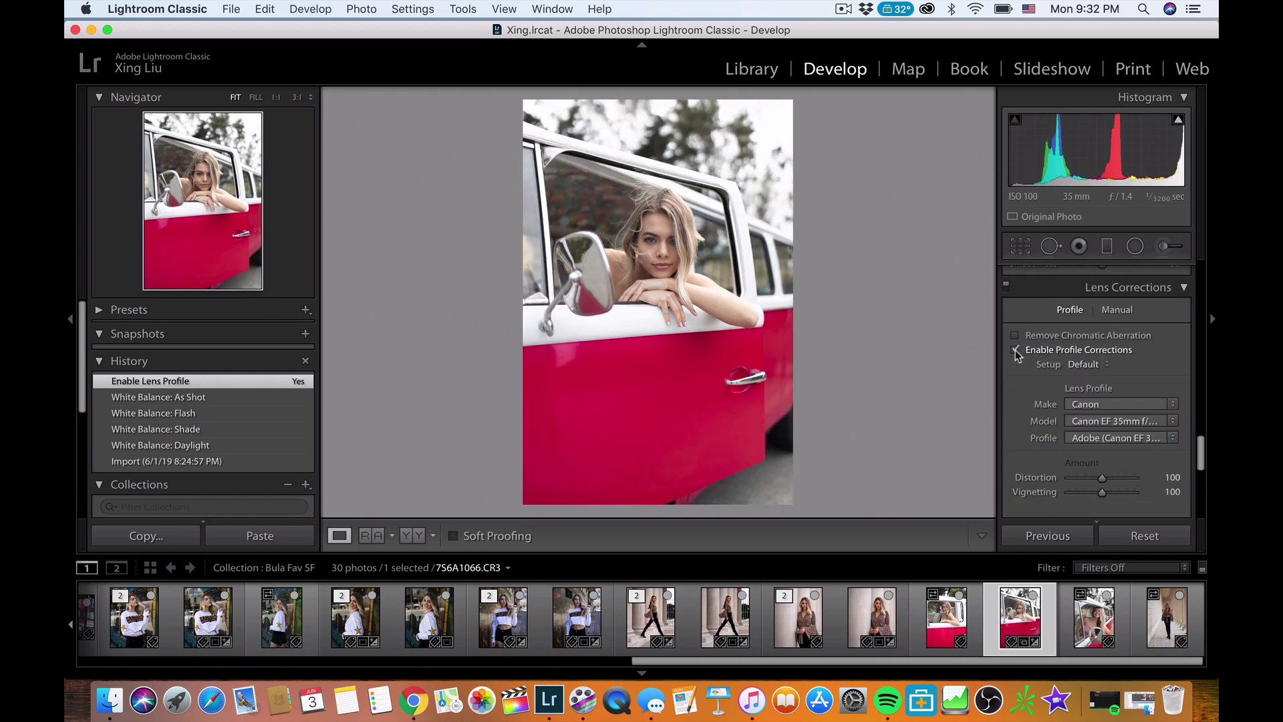
pyautogui.click(1015, 351)
pyautogui.click(1016, 350)
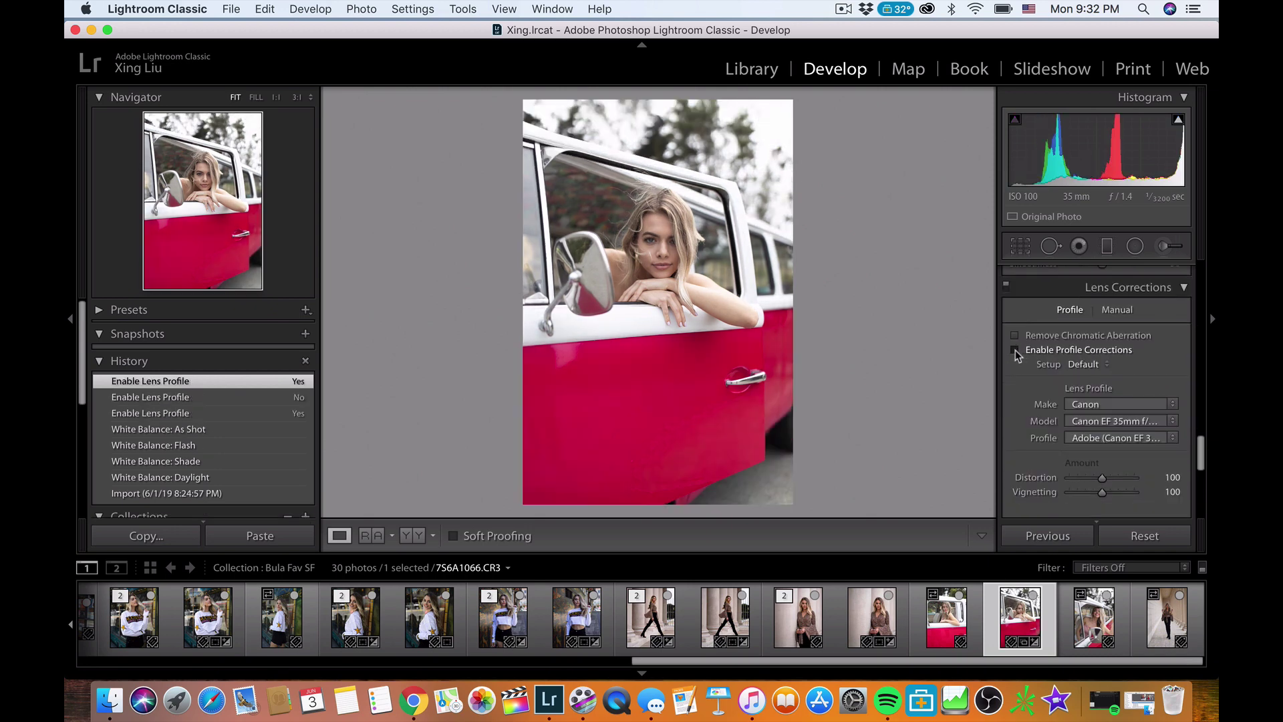
pyautogui.click(1016, 350)
pyautogui.click(1016, 350)
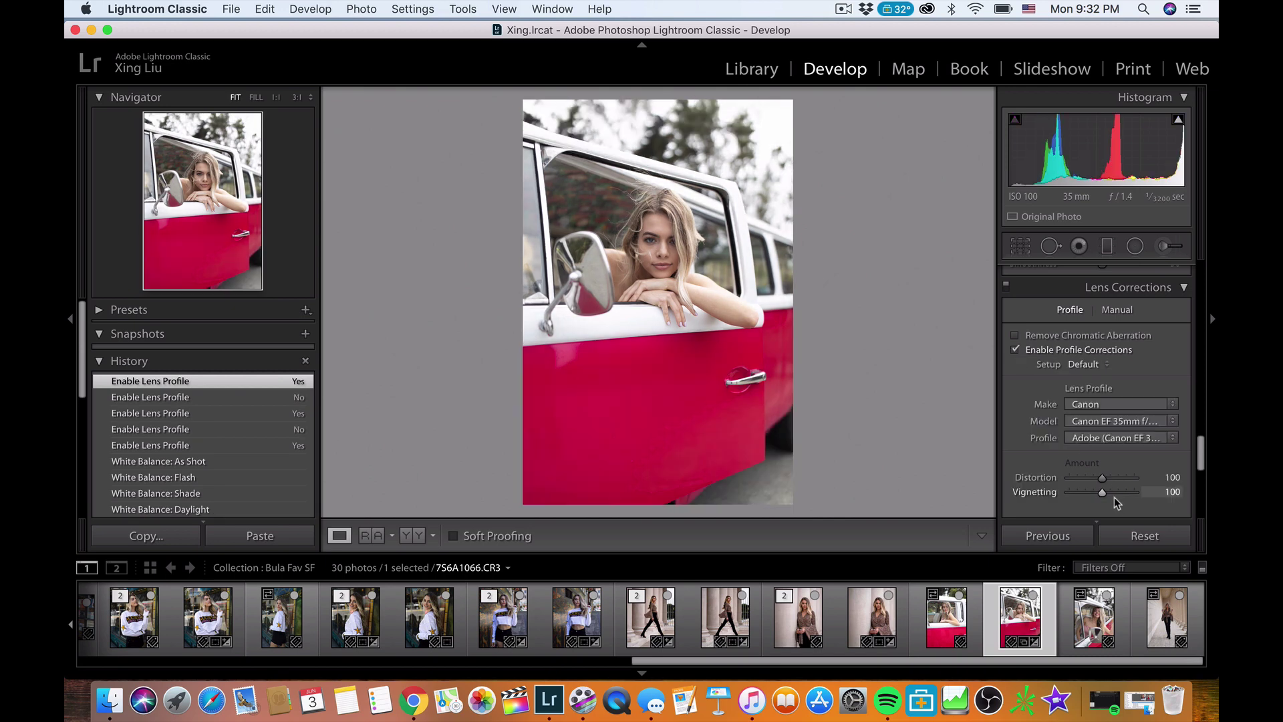
pyautogui.moveTo(1102, 493); pyautogui.dragTo(1091, 497)
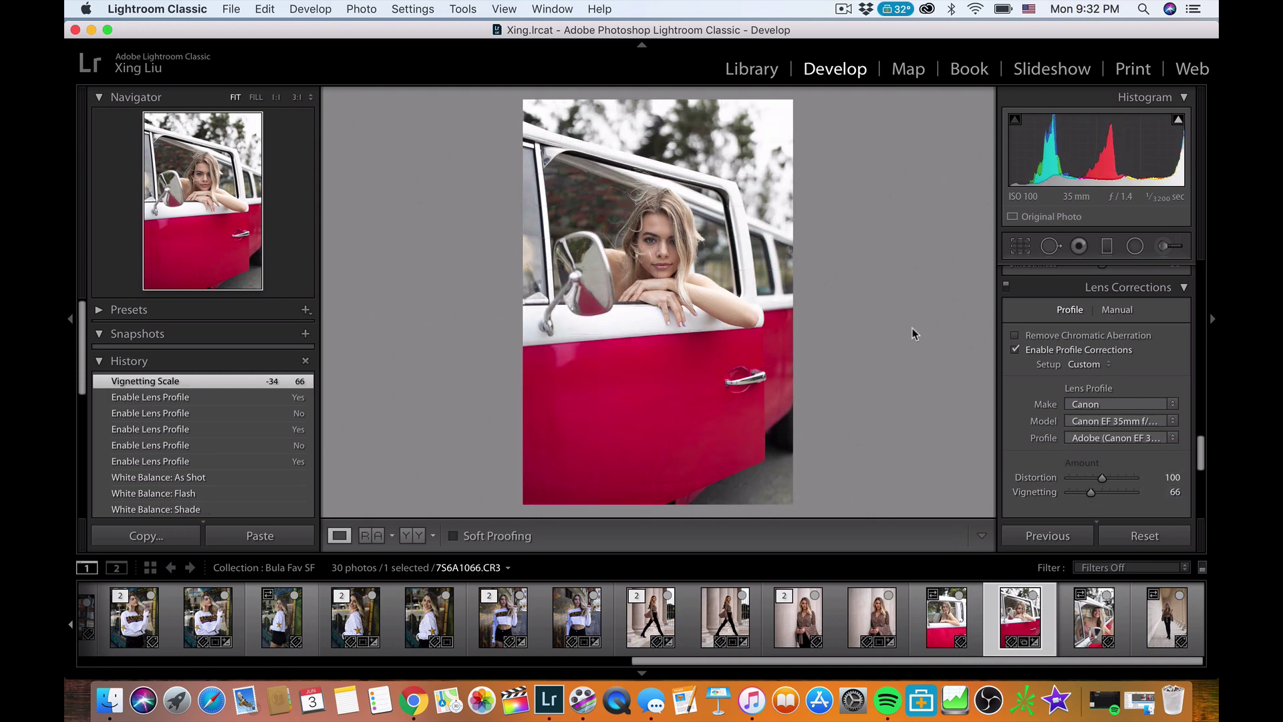
# Add a shadow and a midtone point to the RGB point curve, lowering the shadow point to about 25.5 / 20.0 % for an S-shape.
pyautogui.scroll(10, 1172, 479)
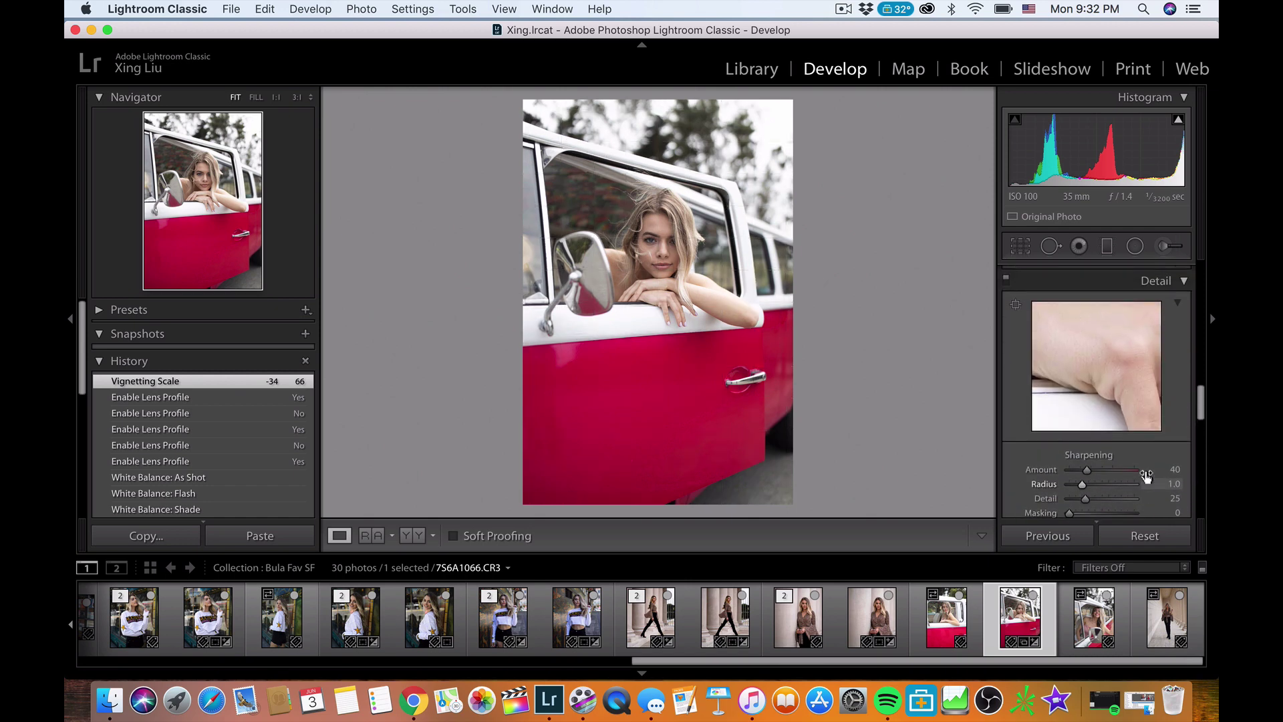
pyautogui.scroll(4, 1141, 473)
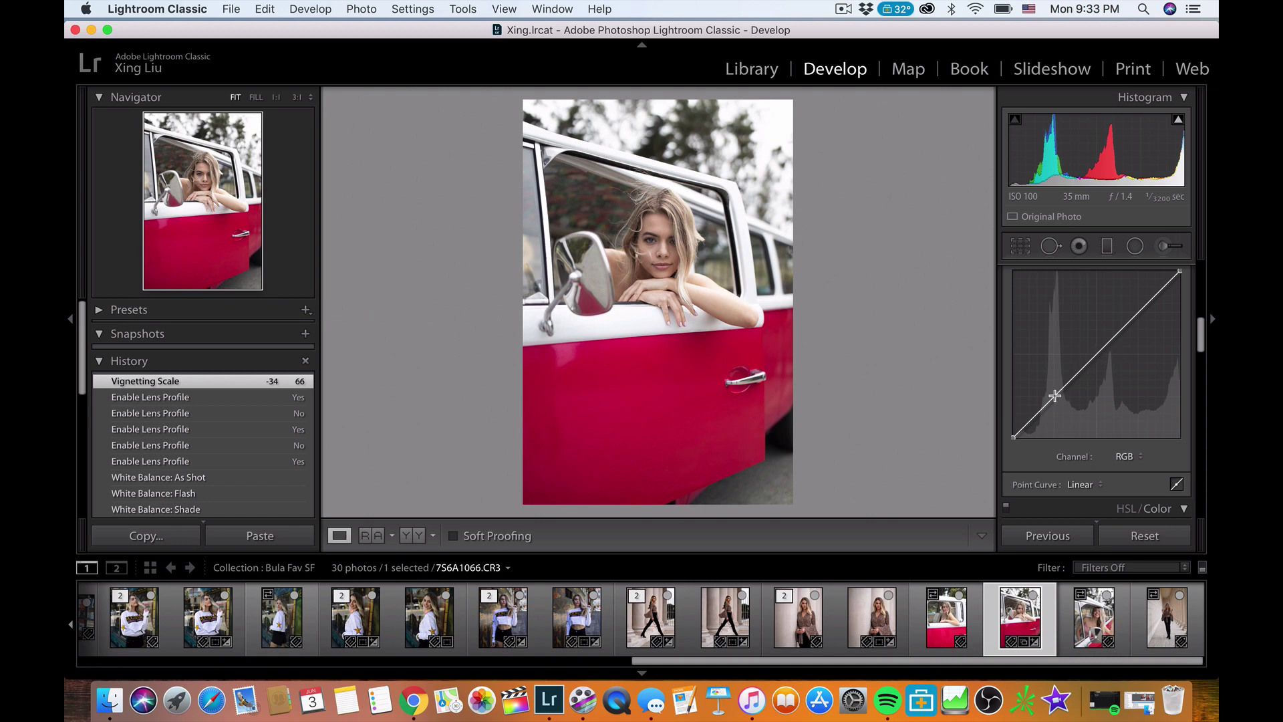
pyautogui.moveTo(1054, 396); pyautogui.dragTo(1056, 397)
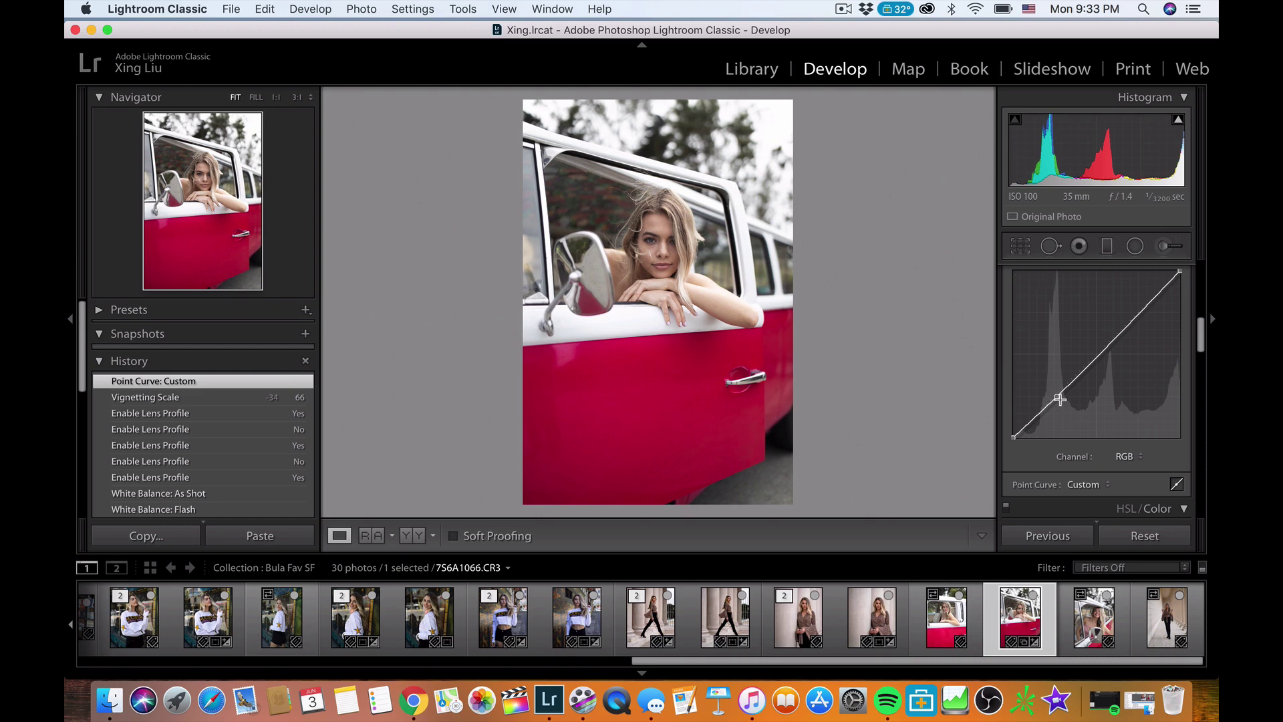
pyautogui.click(1099, 357)
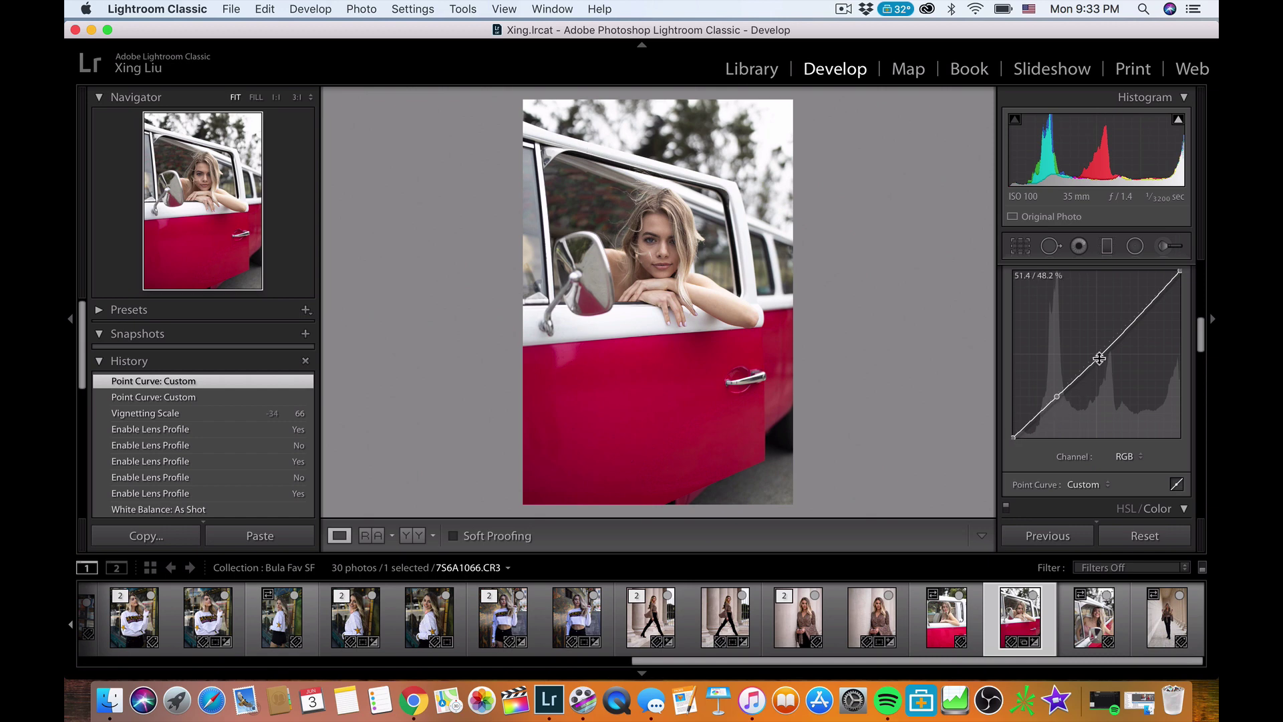
pyautogui.moveTo(1098, 357); pyautogui.dragTo(1055, 407)
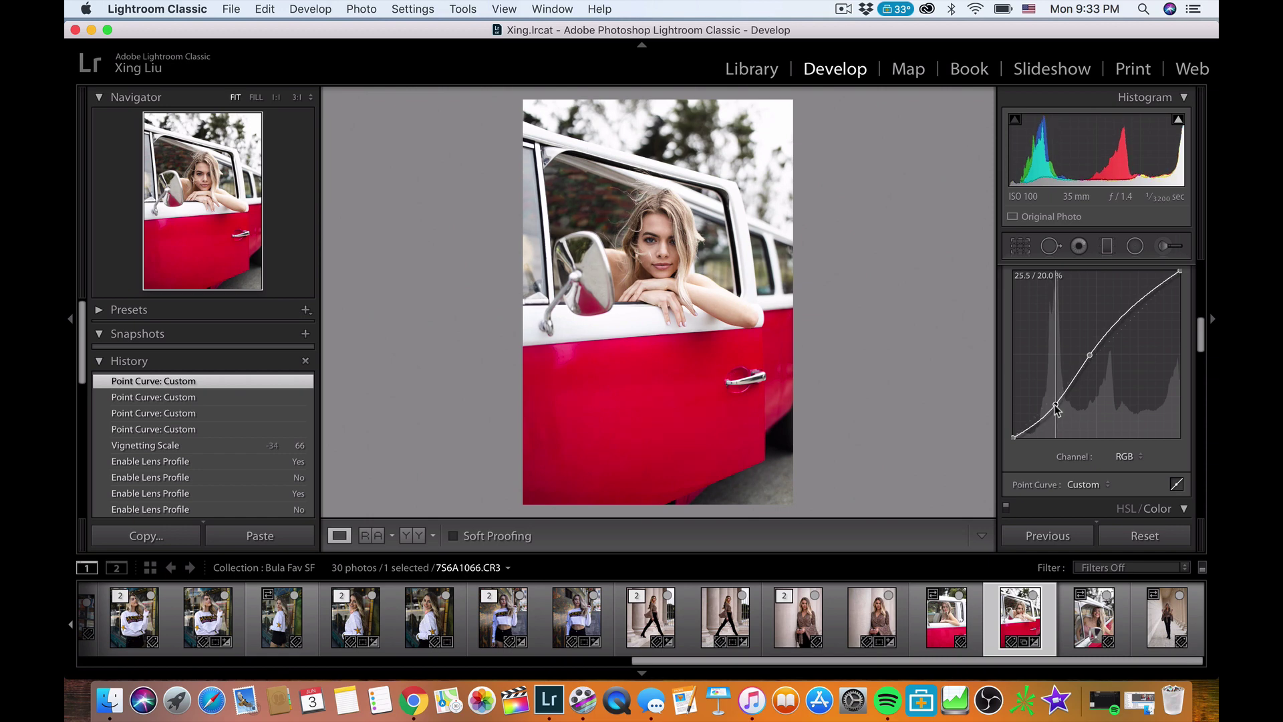
# Refine the RGB curve's shadow point, place the midtone point at about 45.5 / 51.0 %, and move the black point inward along the base.
pyautogui.moveTo(1054, 403); pyautogui.dragTo(1052, 402)
pyautogui.moveTo(1093, 362); pyautogui.dragTo(1087, 365)
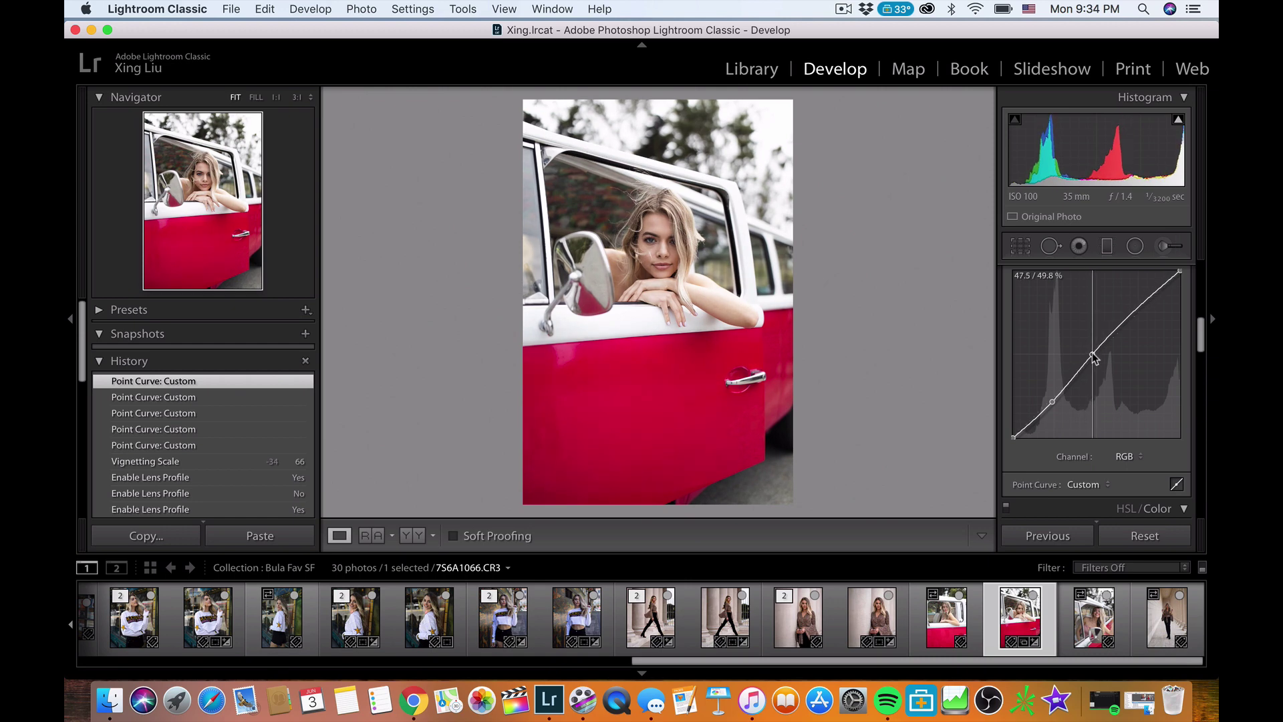
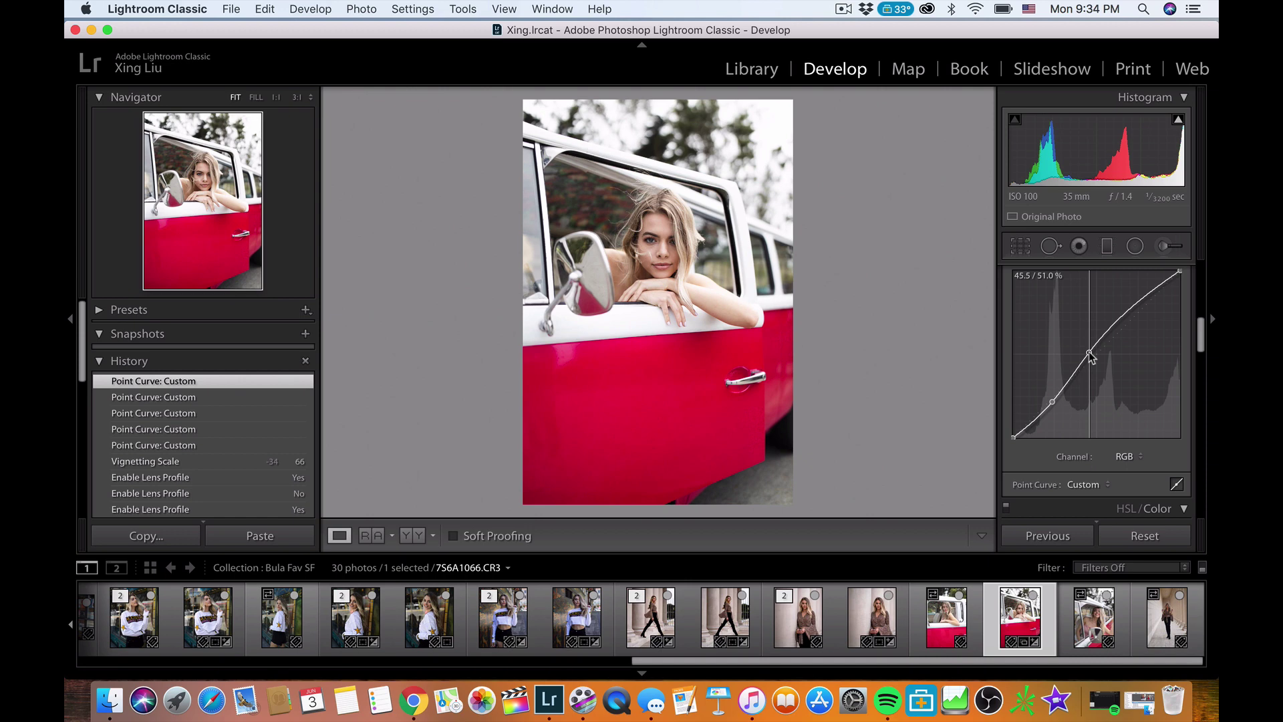
pyautogui.click(1090, 354)
pyautogui.moveTo(1012, 437); pyautogui.dragTo(1035, 454)
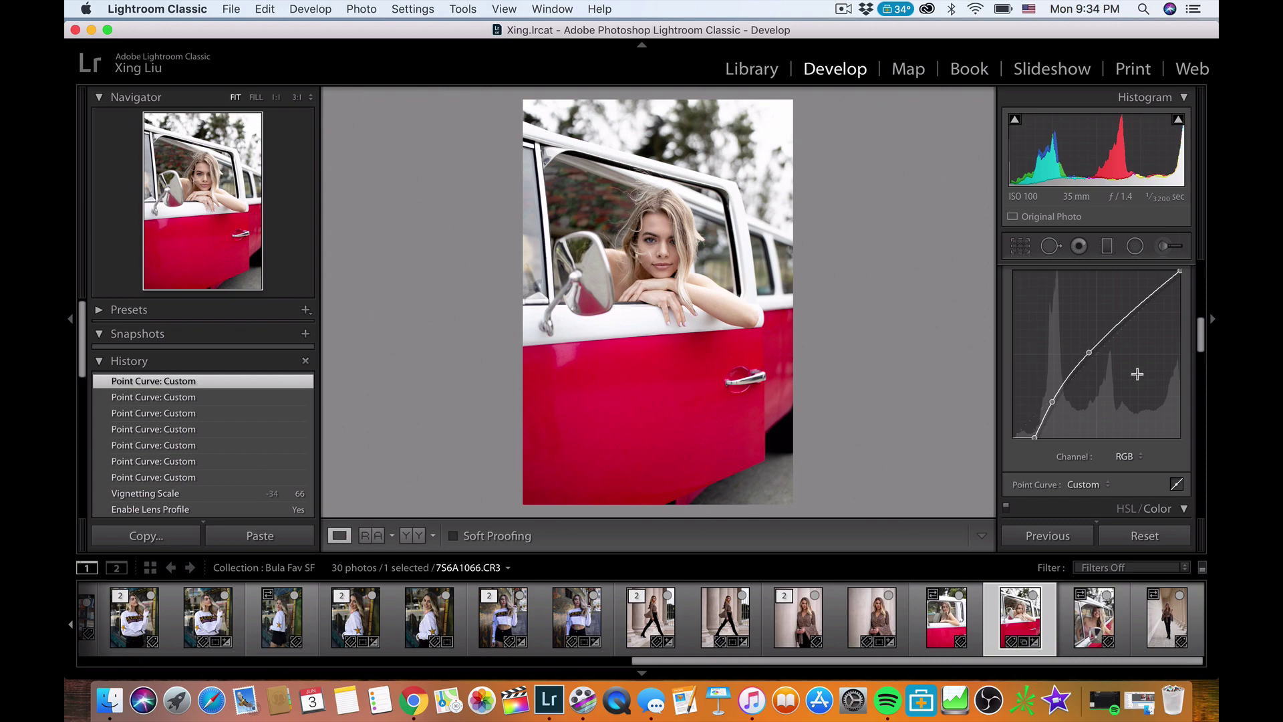
# Inspect the face up close and set the photo's Highlights to −15, Contrast to +15 and Shadows to +13.
pyautogui.click(665, 244)
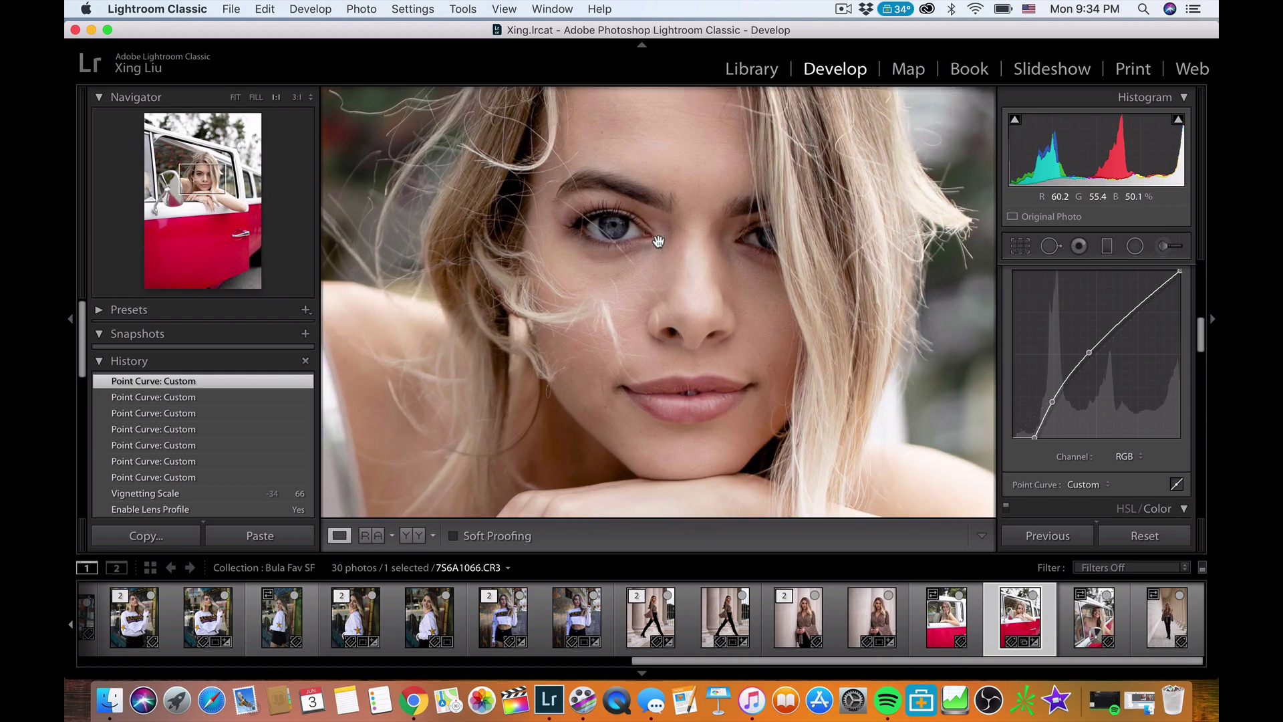
pyautogui.click(664, 218)
pyautogui.click(658, 223)
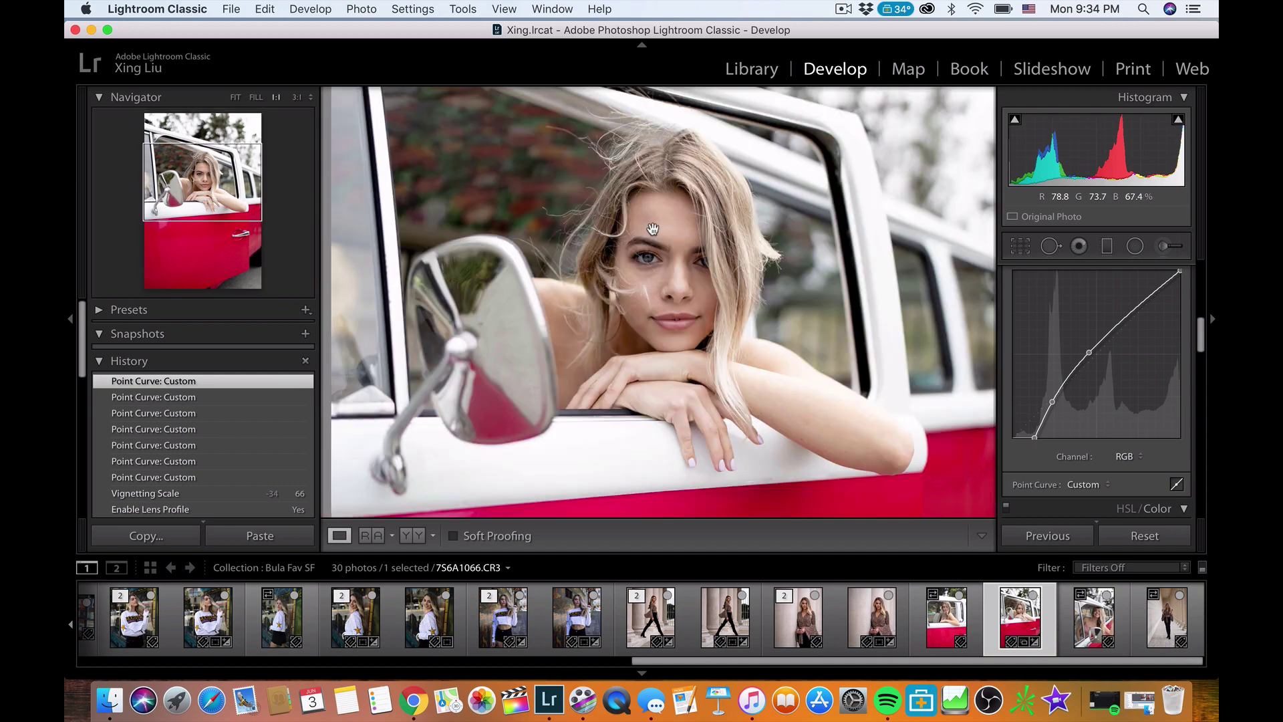
pyautogui.click(665, 227)
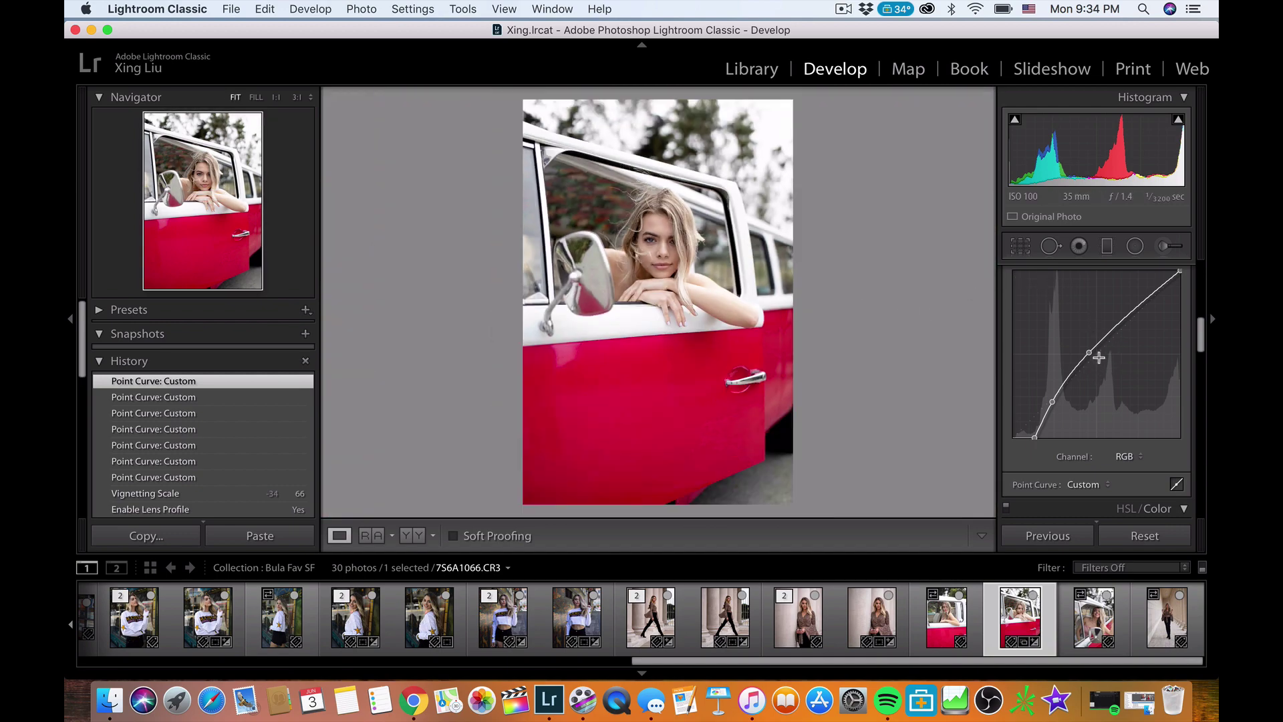
pyautogui.scroll(5, 1099, 355)
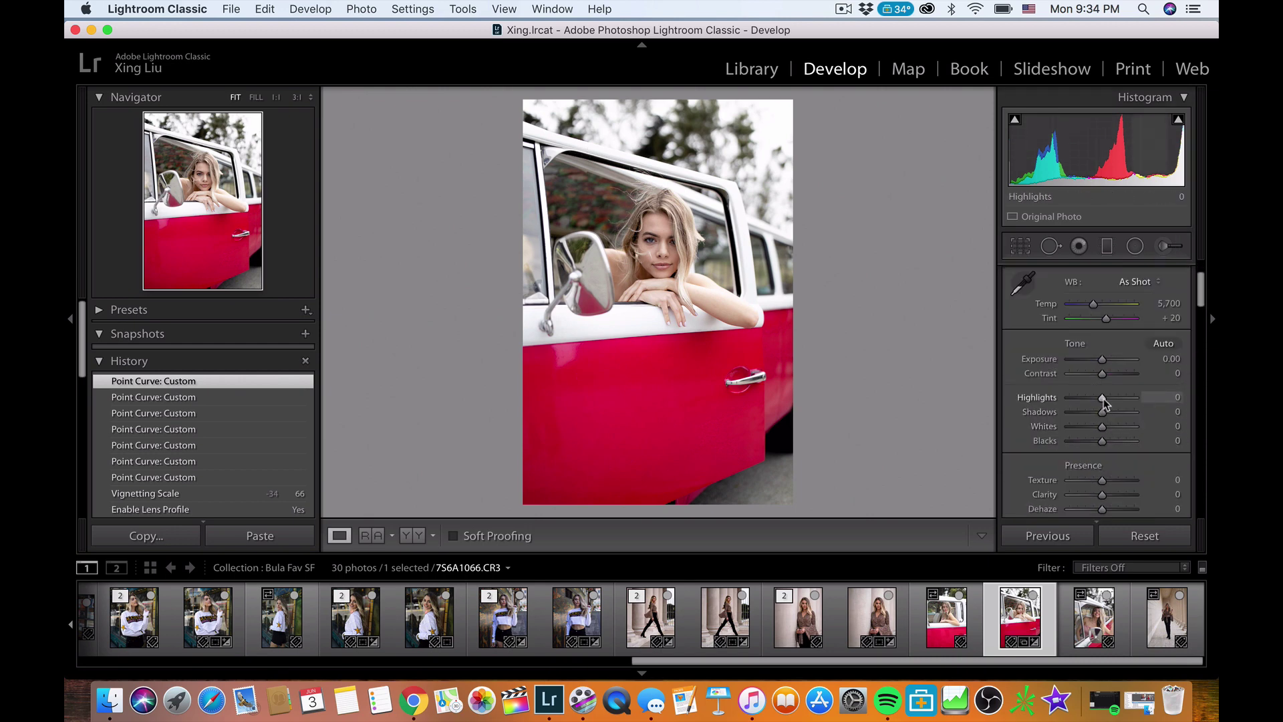
pyautogui.moveTo(1096, 397)
pyautogui.mouseDown()
pyautogui.moveTo(1109, 377)
pyautogui.moveTo(1109, 414)
pyautogui.mouseUp()
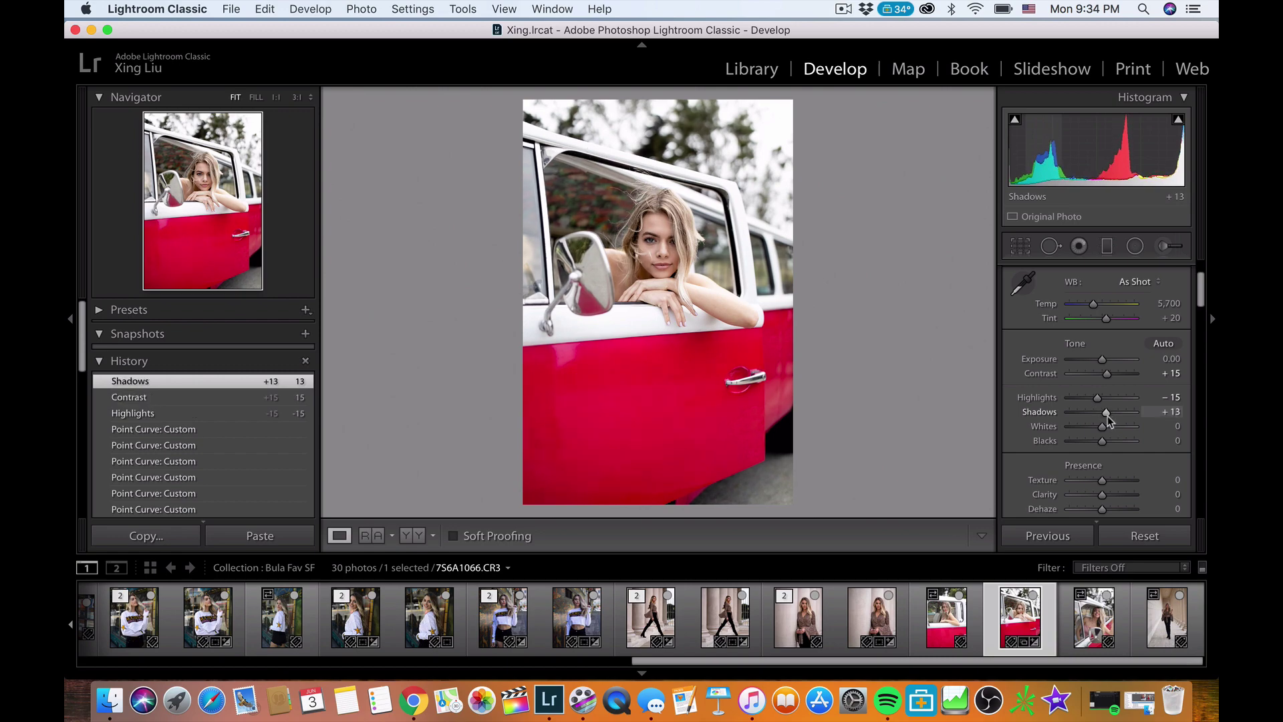
# Zoom in on the woman's face and activate the Adjustment Brush with the Shadows effect at 25.
pyautogui.click(661, 253)
pyautogui.moveTo(661, 207); pyautogui.dragTo(620, 331)
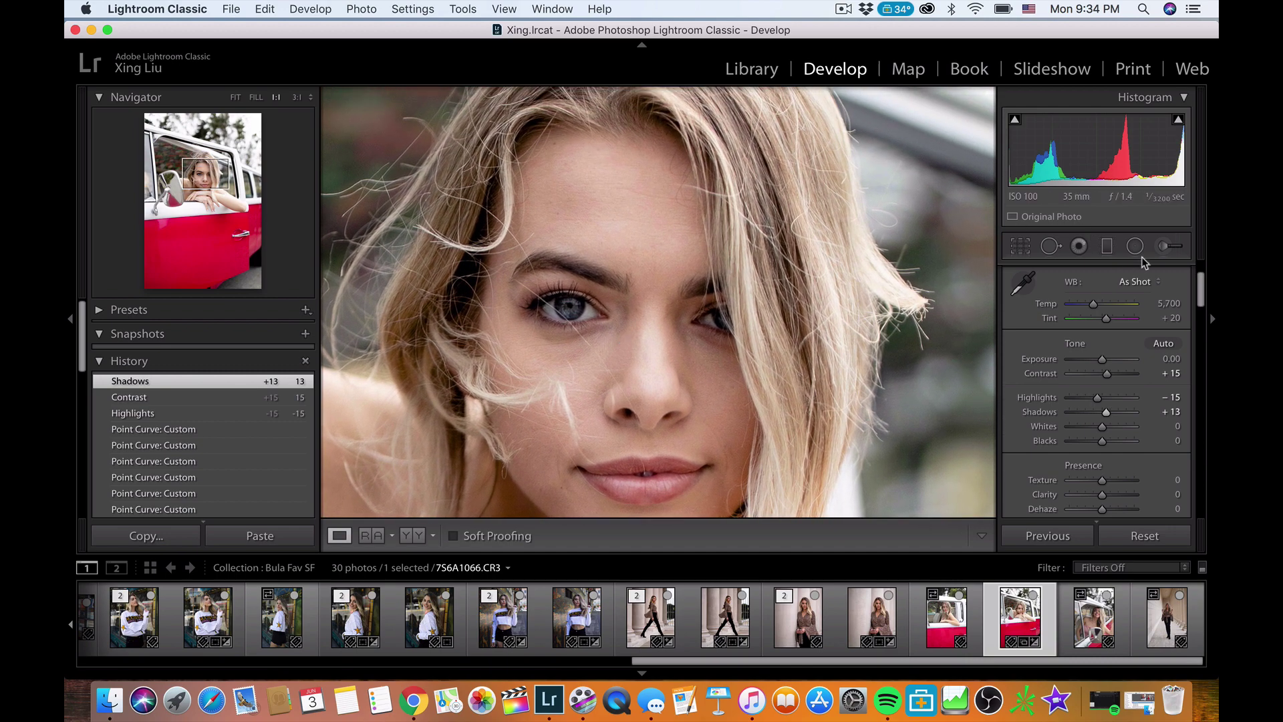
pyautogui.click(1162, 247)
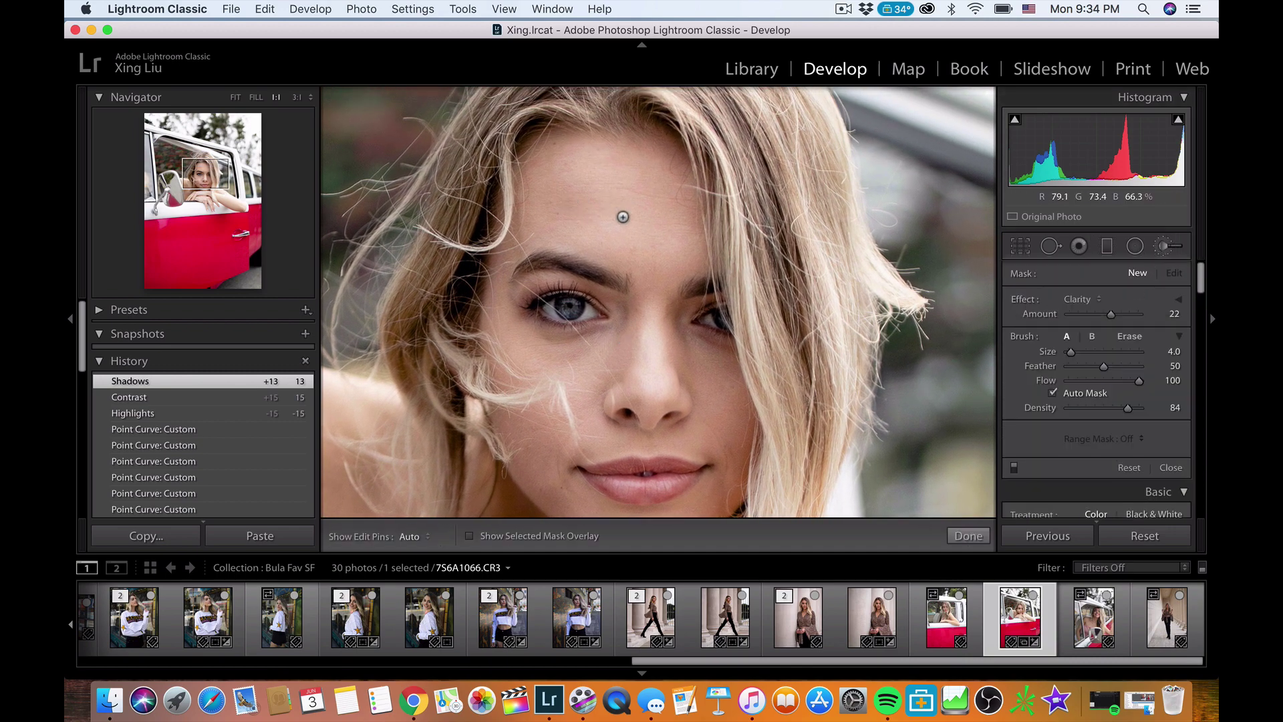
pyautogui.click(1080, 298)
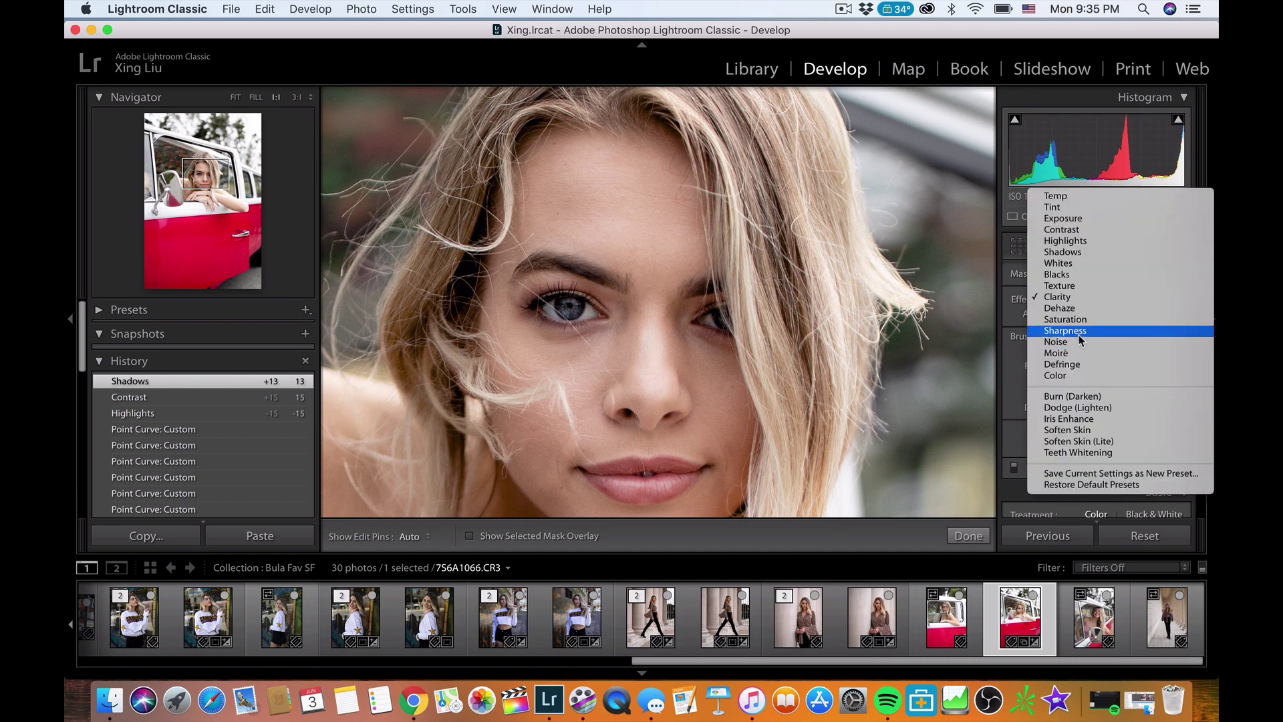
pyautogui.click(1069, 257)
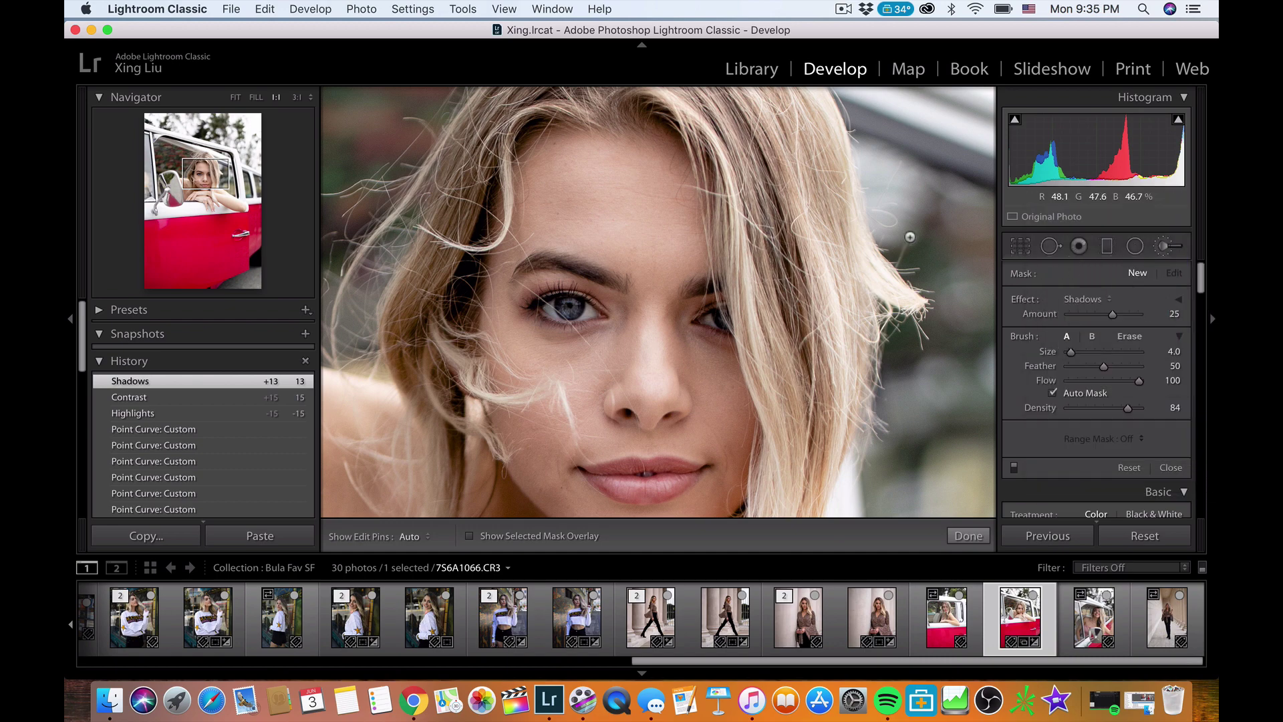
# Brush a mask over part of the forehead at size 16, checking it with the mask overlay, and set its Shadows amount to 11.
pyautogui.press(']')
pyautogui.press('o')
pyautogui.press('o')
pyautogui.press('o')
pyautogui.press(']')
pyautogui.press('h')
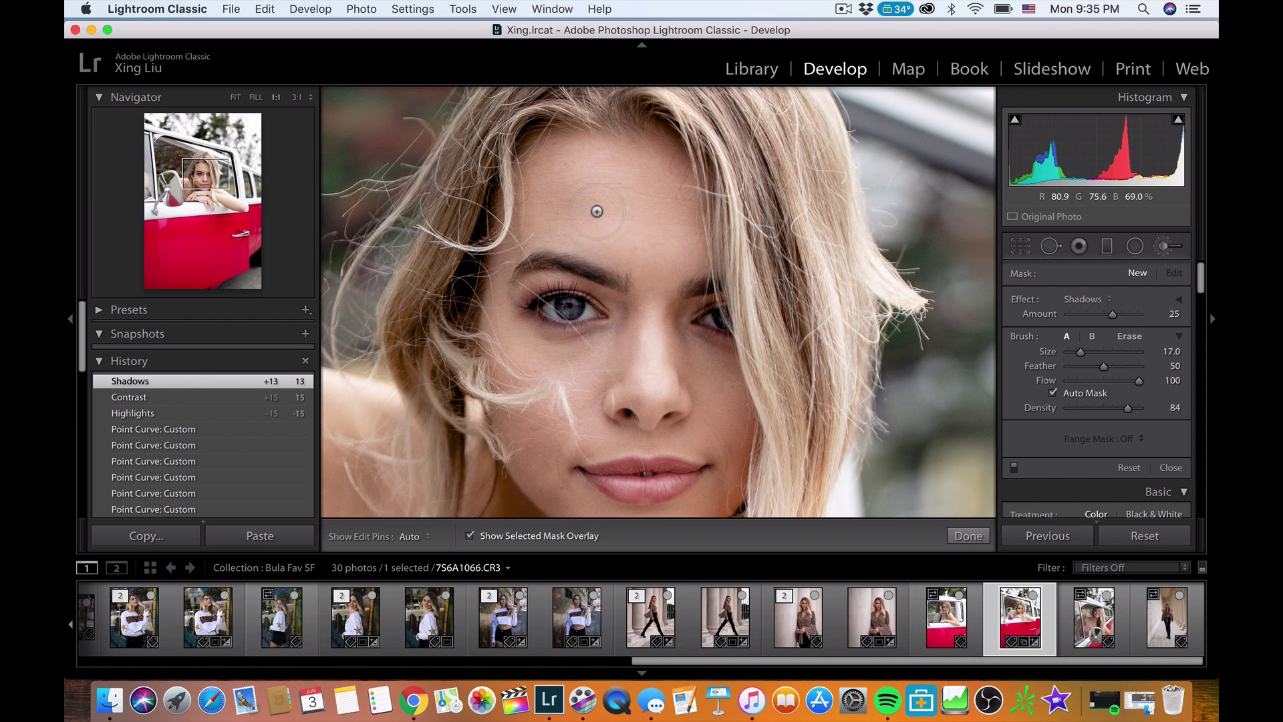
pyautogui.moveTo(589, 216)
pyautogui.mouseDown()
pyautogui.moveTo(563, 210)
pyautogui.moveTo(559, 185)
pyautogui.mouseUp()
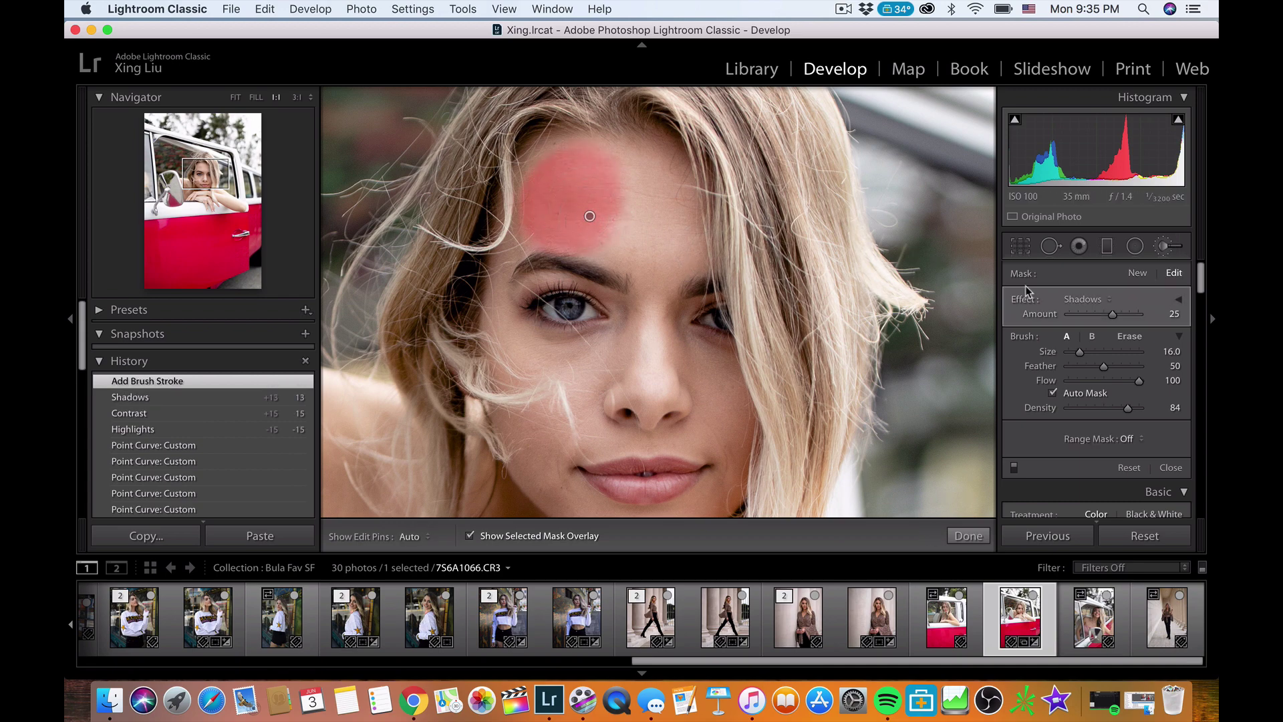
pyautogui.press('o')
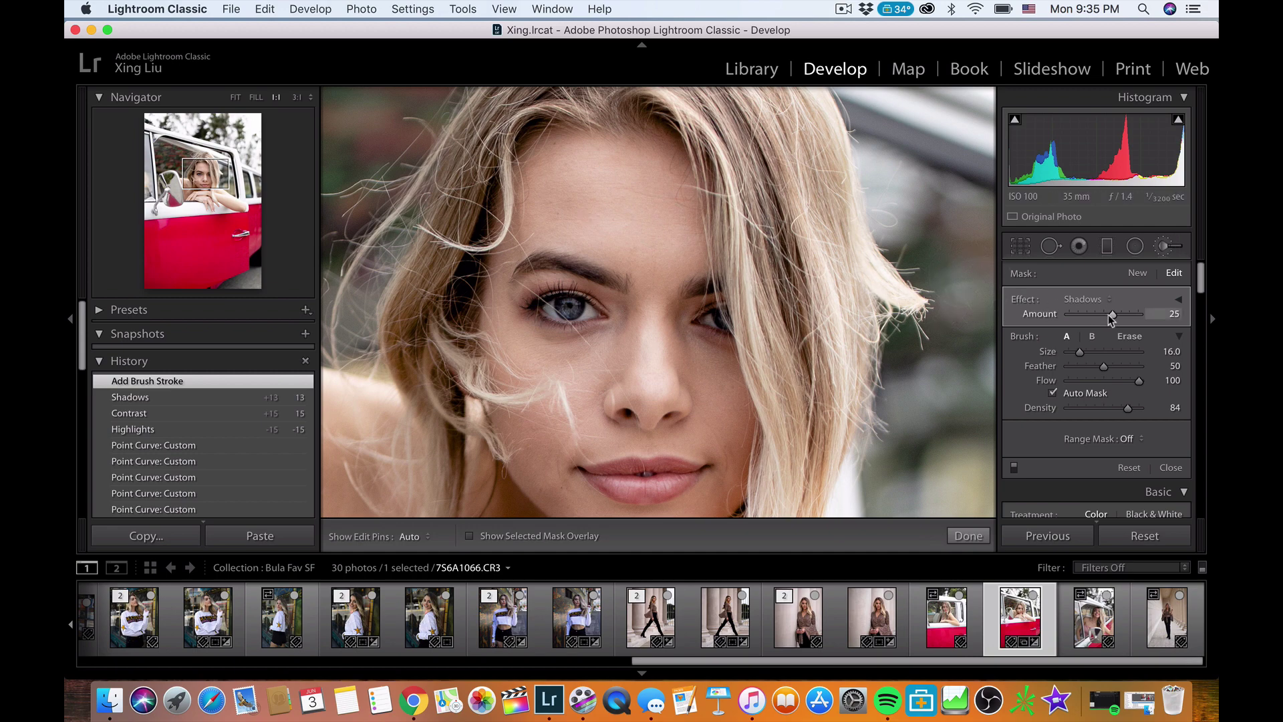
pyautogui.moveTo(1096, 315)
pyautogui.mouseDown()
pyautogui.moveTo(1077, 317)
pyautogui.moveTo(1102, 317)
pyautogui.mouseUp()
pyautogui.moveTo(1105, 317); pyautogui.dragTo(1101, 317)
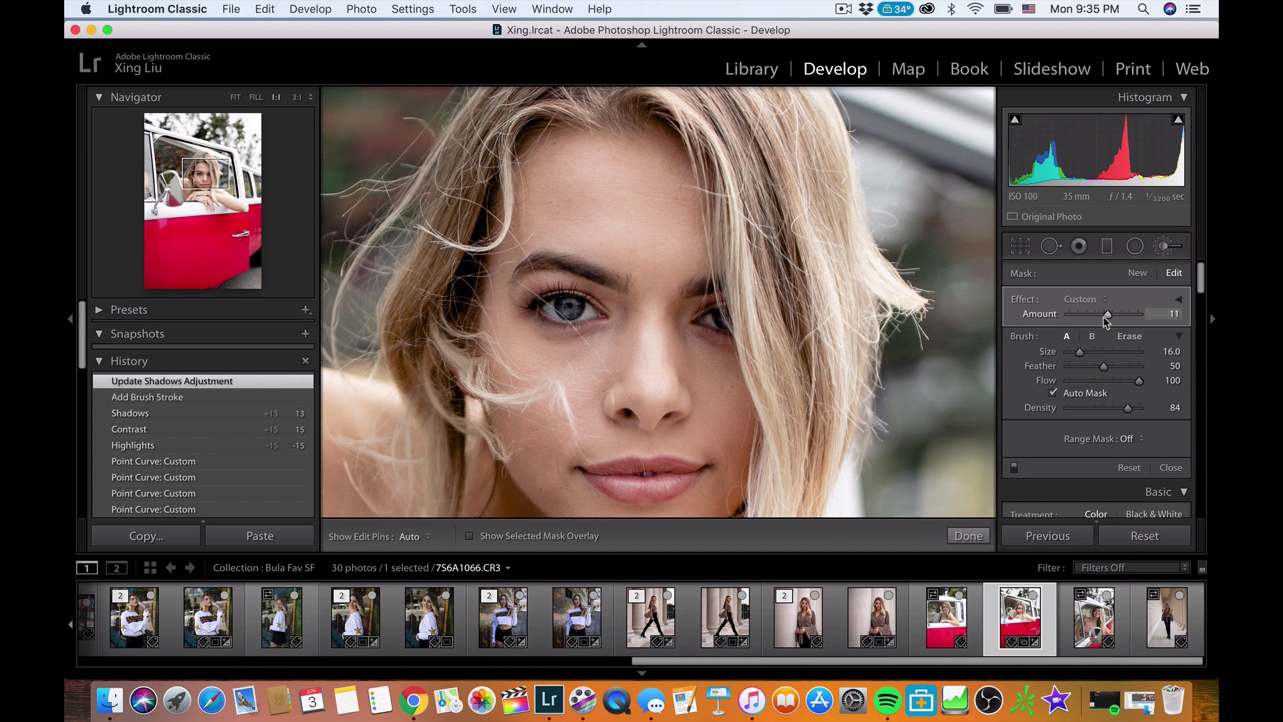
# Start a new Adjustment Brush mask with the Soften Skin (Lite) effect.
pyautogui.click(1159, 249)
pyautogui.click(1164, 247)
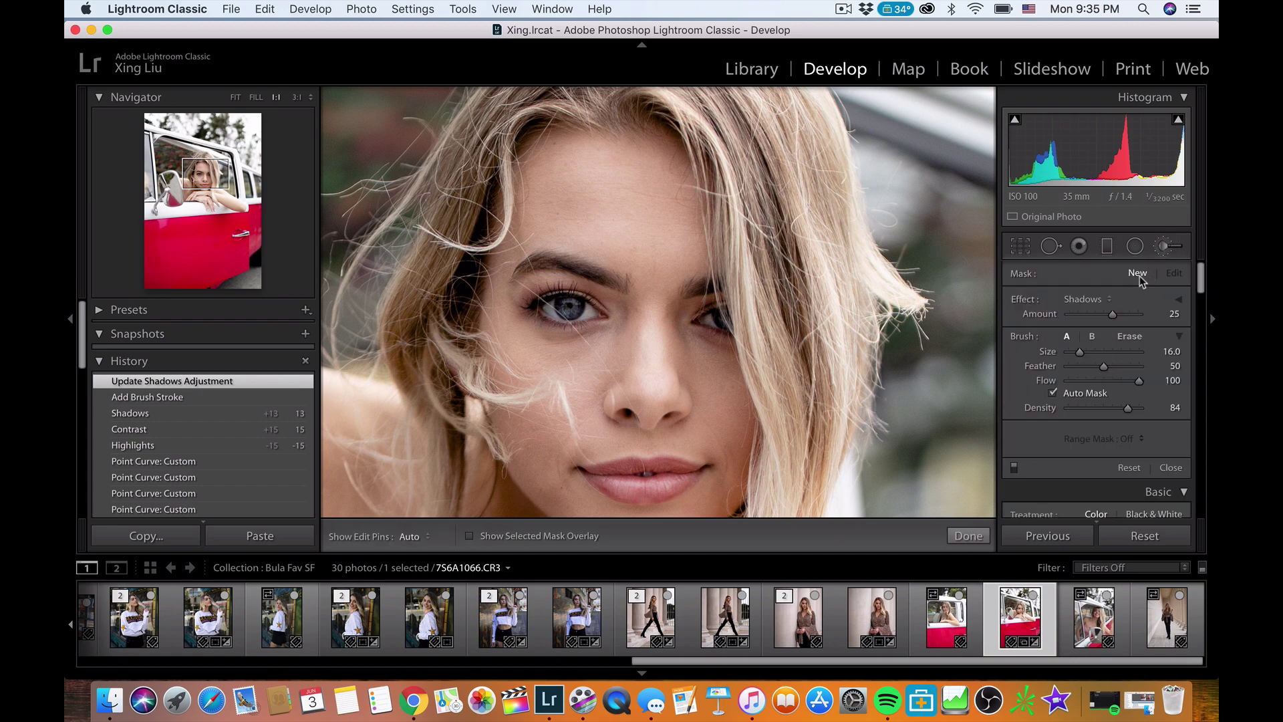
pyautogui.click(1084, 299)
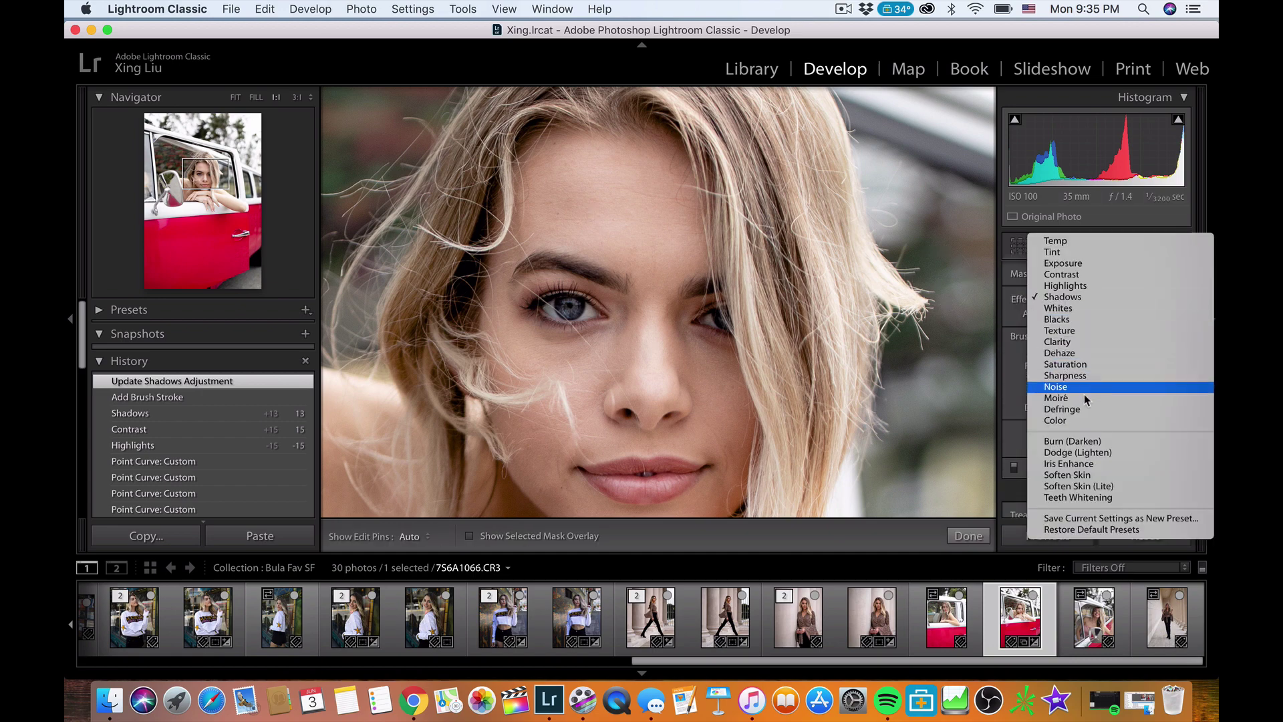
pyautogui.click(1077, 486)
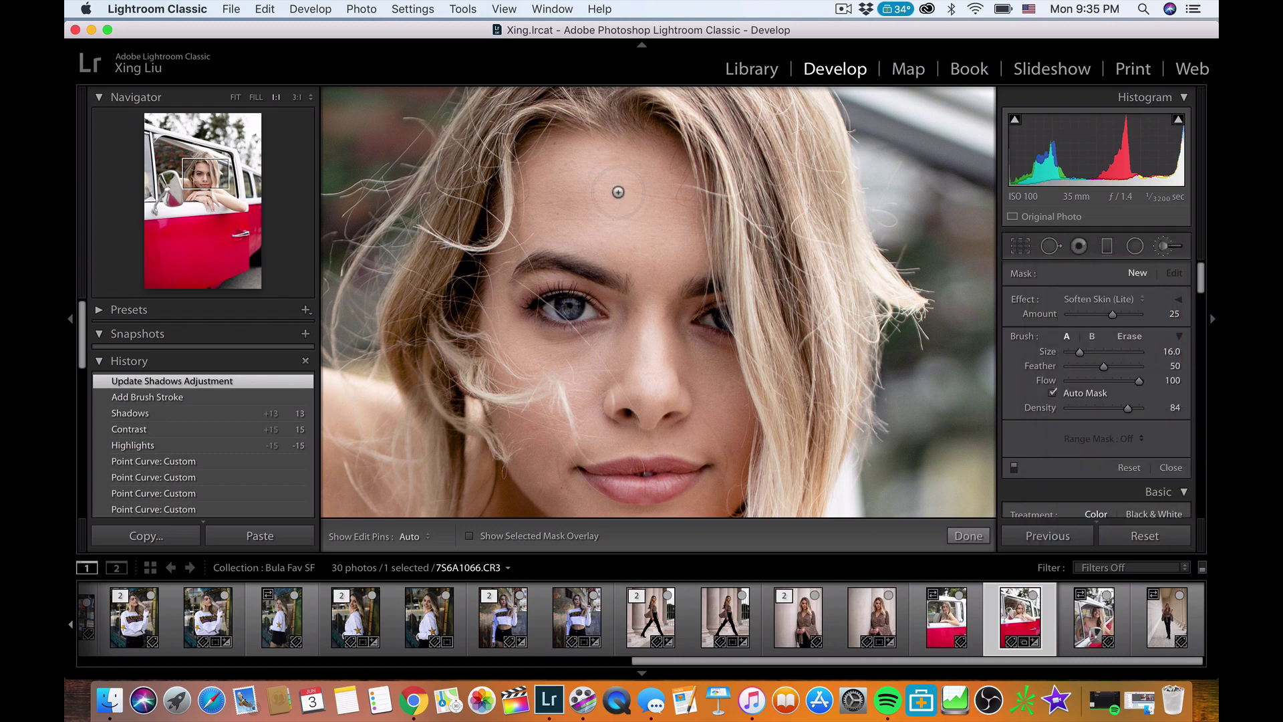
# Soften the skin on the forehead with the Adjustment Brush at size 14, using a Soften Skin (Lite) amount of 35.
pyautogui.press('[')
pyautogui.press('h')
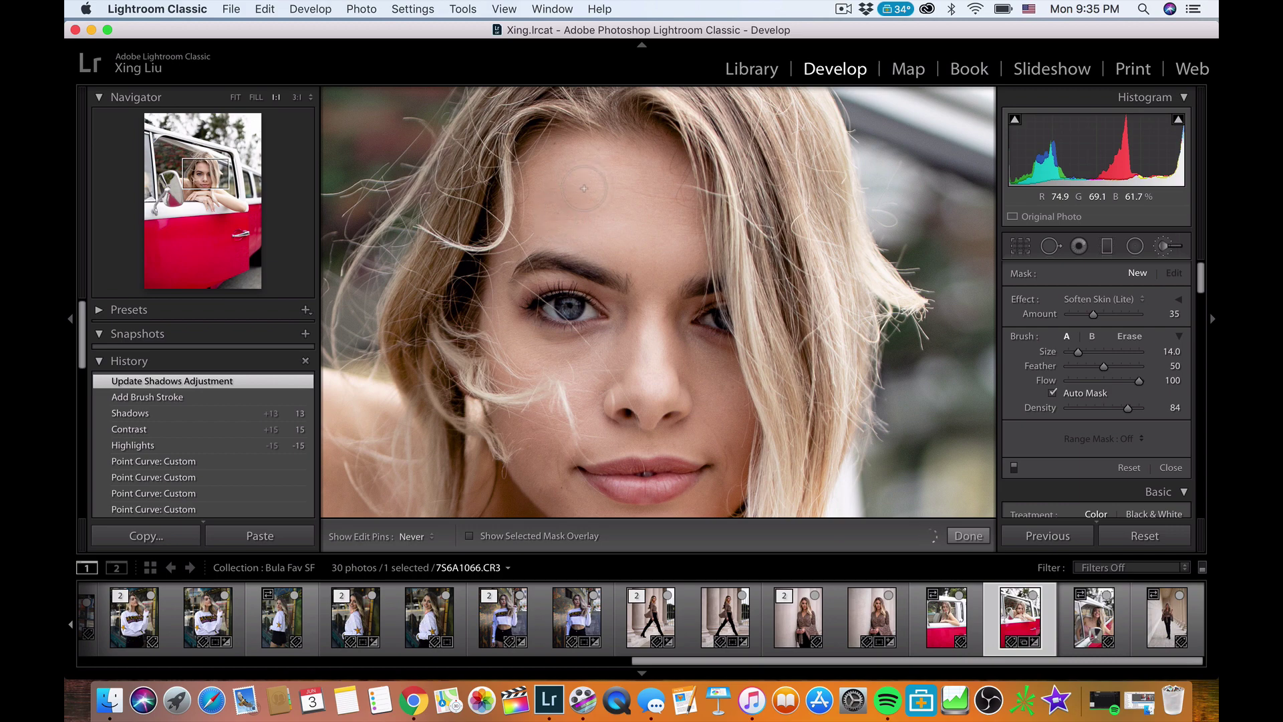
pyautogui.moveTo(588, 182); pyautogui.dragTo(587, 194)
pyautogui.press('h')
# Extend the Soften Skin (Lite) mask at brush size 11 over the cheeks, under-eye areas, jaw and upper forehead.
pyautogui.press('[')
pyautogui.press('h')
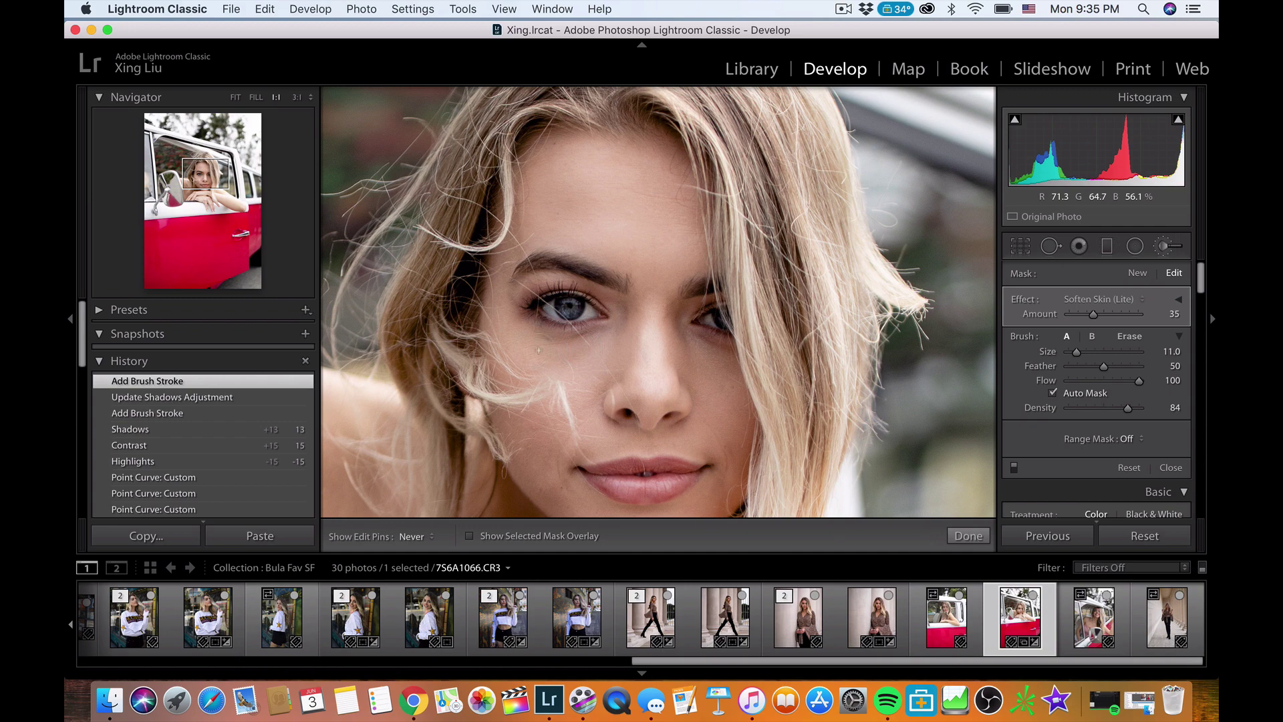
pyautogui.moveTo(615, 368); pyautogui.dragTo(698, 350)
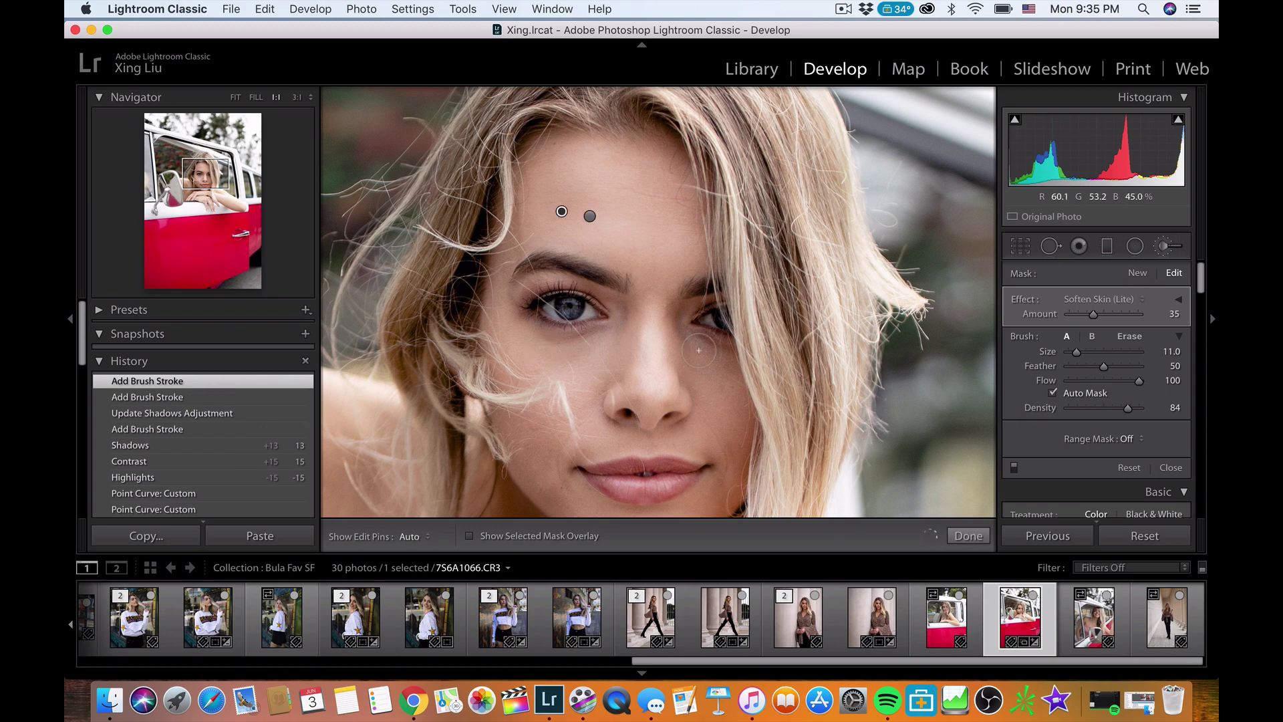
pyautogui.press('h')
pyautogui.moveTo(717, 371); pyautogui.dragTo(719, 385)
pyautogui.press('h')
pyautogui.click(738, 461)
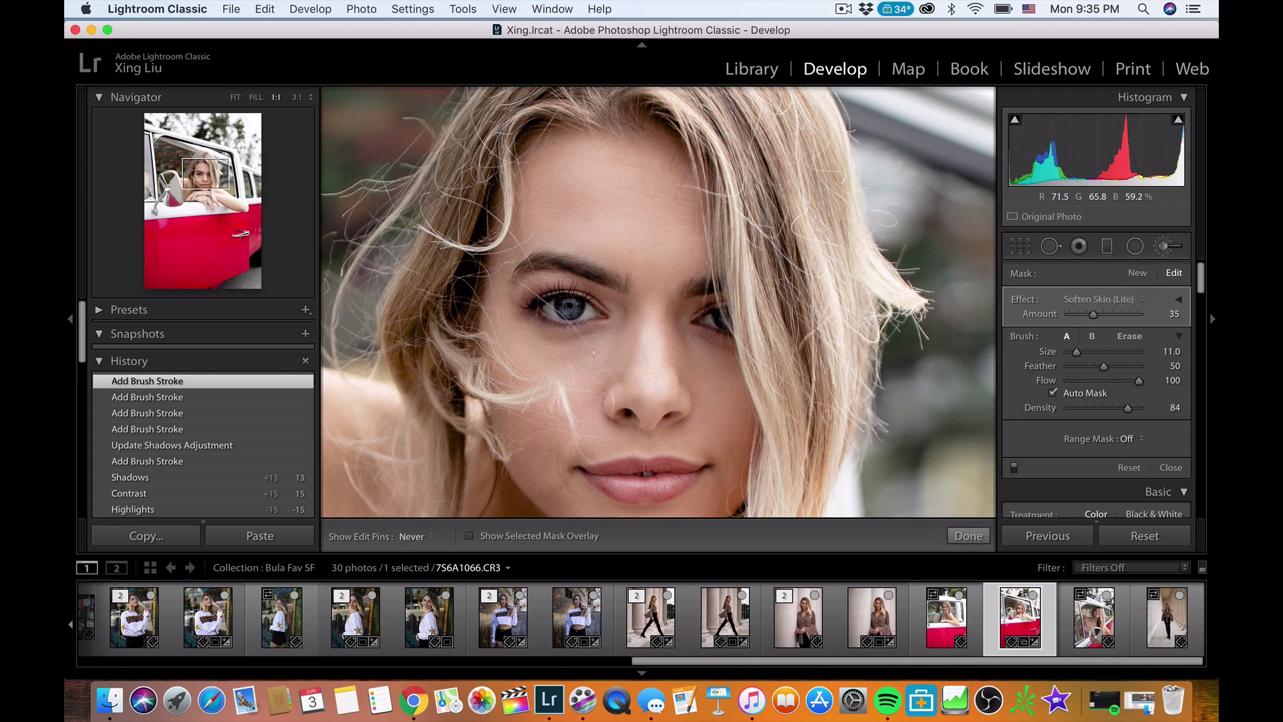
pyautogui.moveTo(589, 368); pyautogui.dragTo(689, 335)
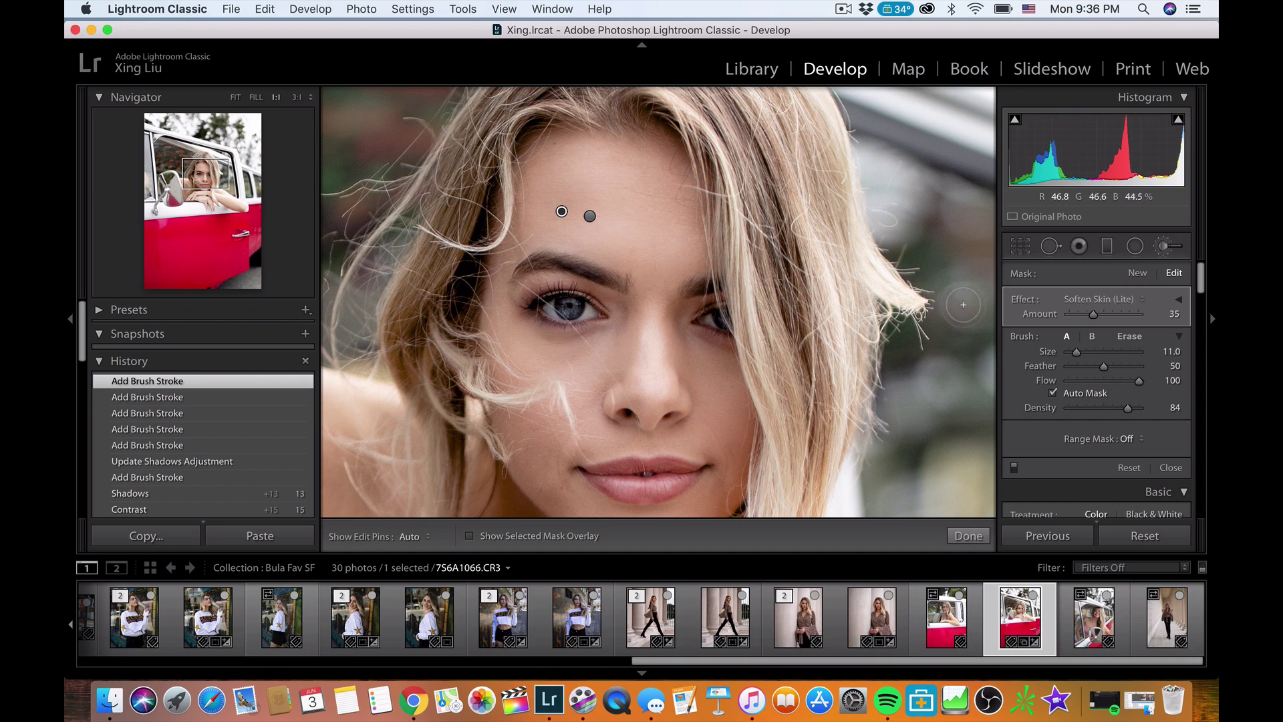
pyautogui.moveTo(615, 173); pyautogui.dragTo(635, 164)
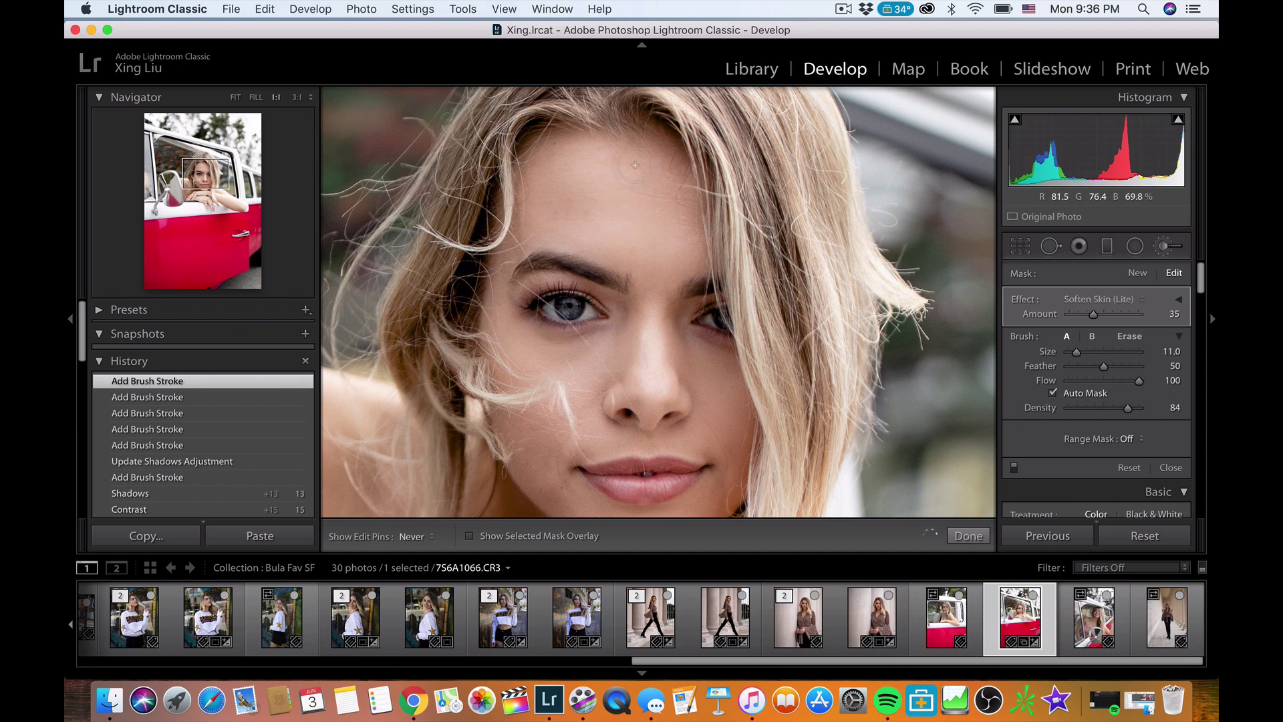
# Start a new Adjustment Brush mask with the Sharpness effect.
pyautogui.click(1144, 274)
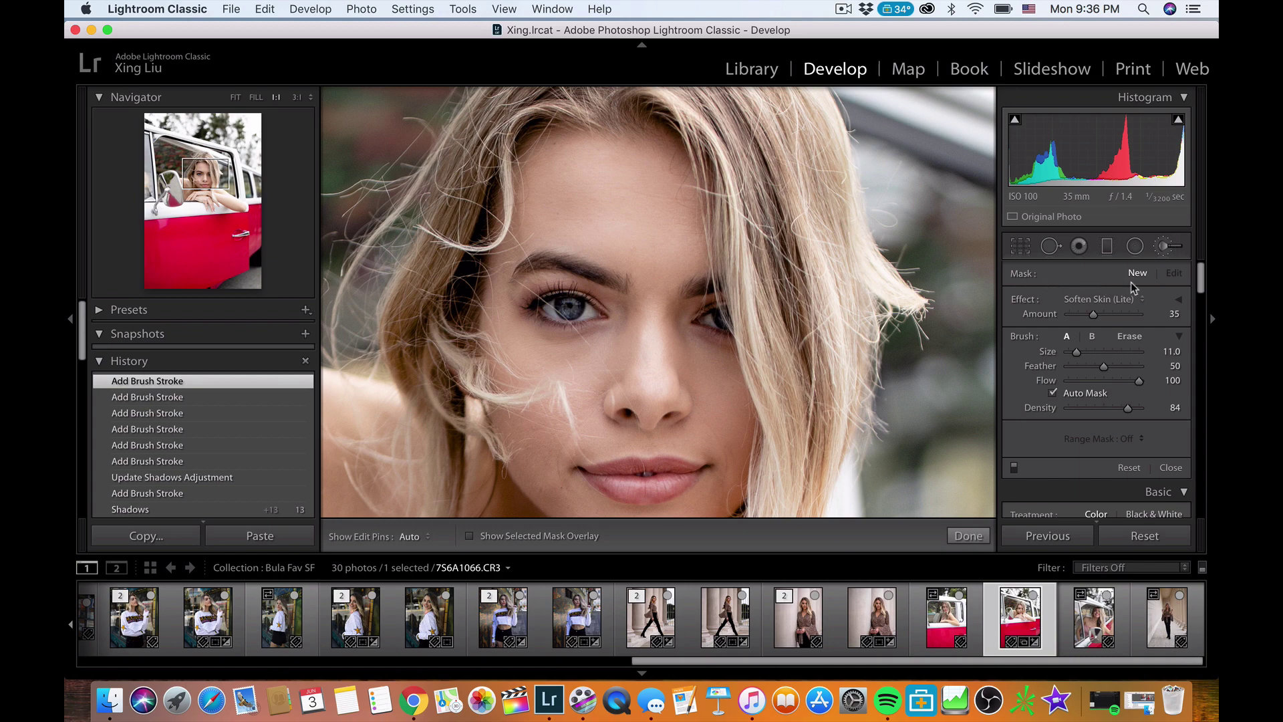
pyautogui.click(1126, 296)
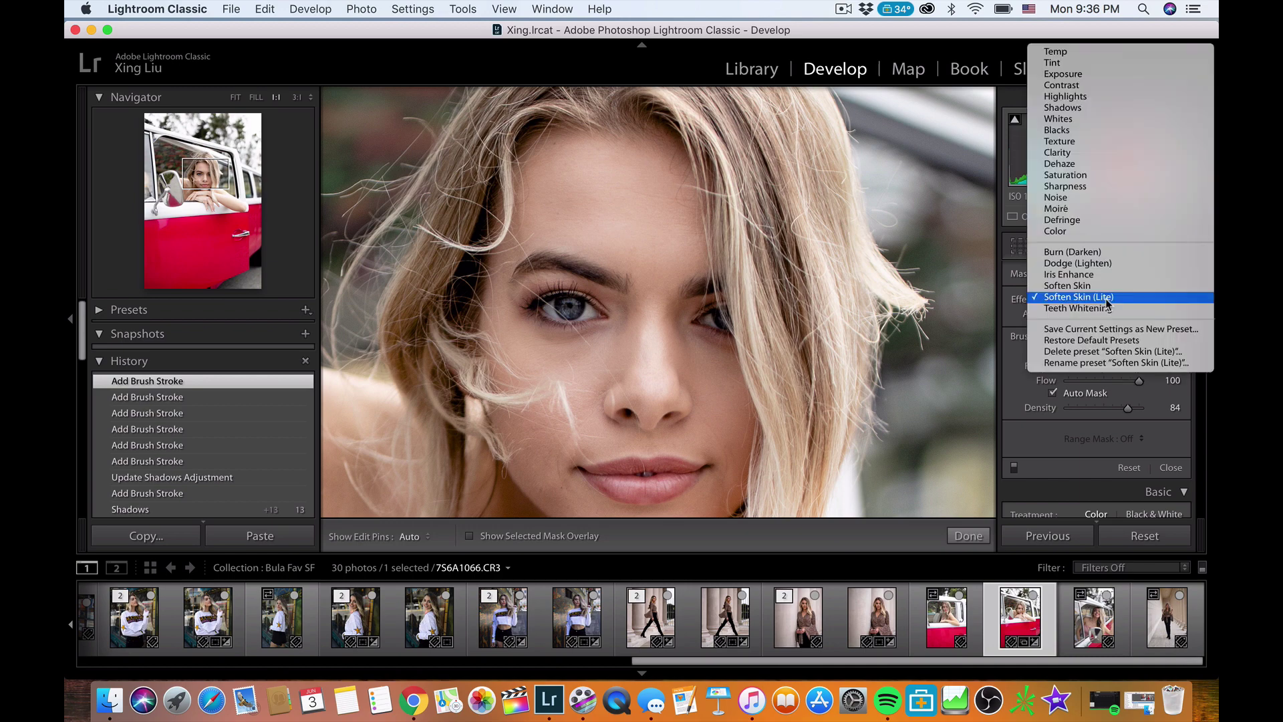
pyautogui.click(1058, 197)
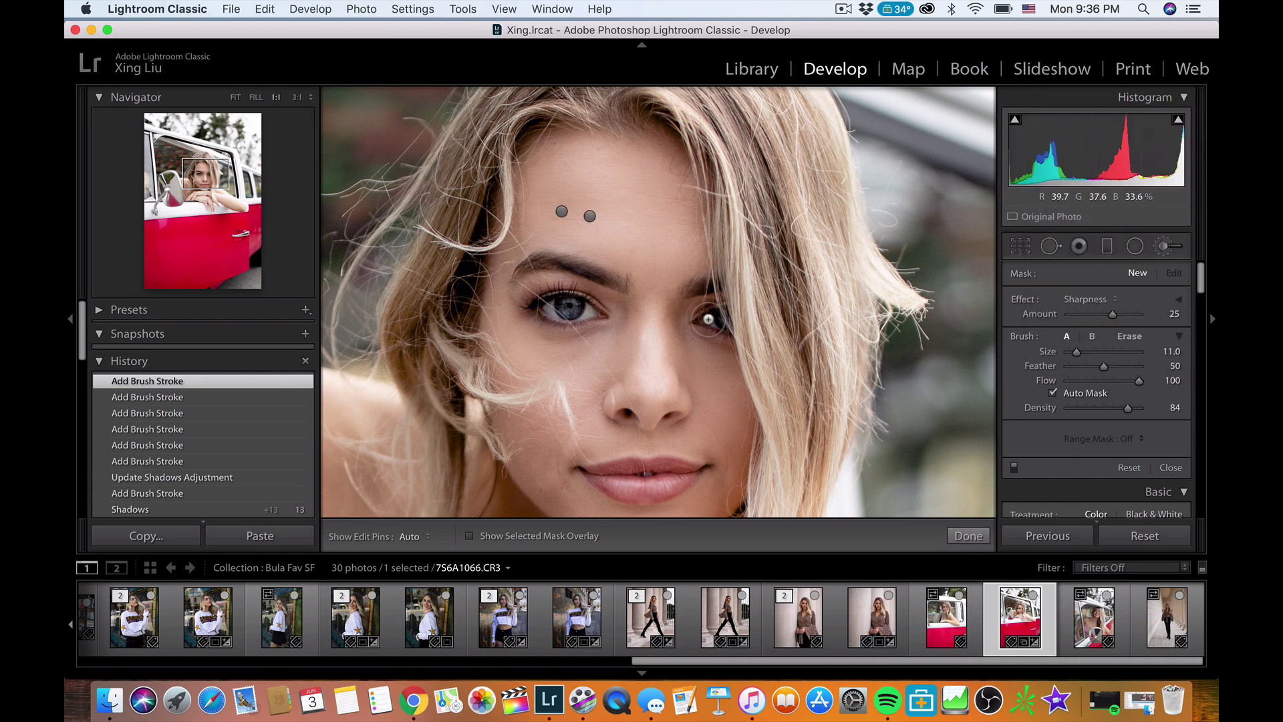
# Brush the sharpening mask over the iris of the fully visible eye at size 6 and set its Sharpness amount to 19.
pyautogui.press('super+equal')
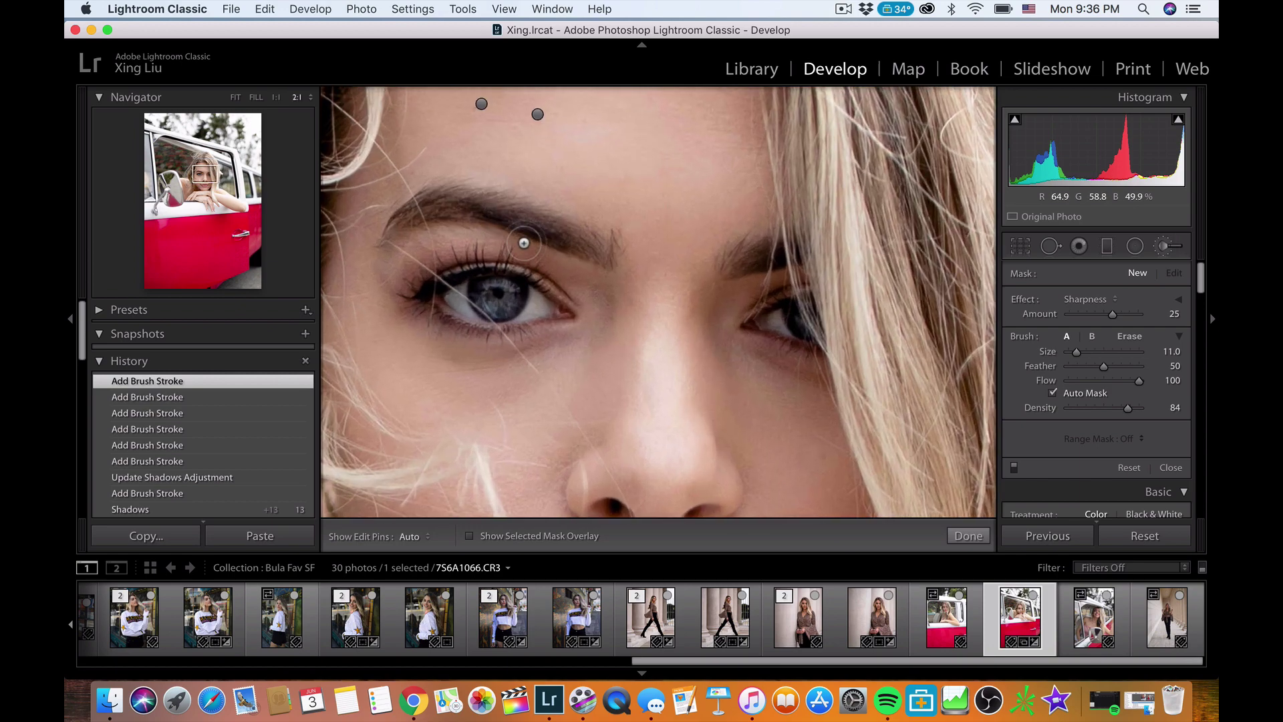
pyautogui.scroll(-5, 509, 292)
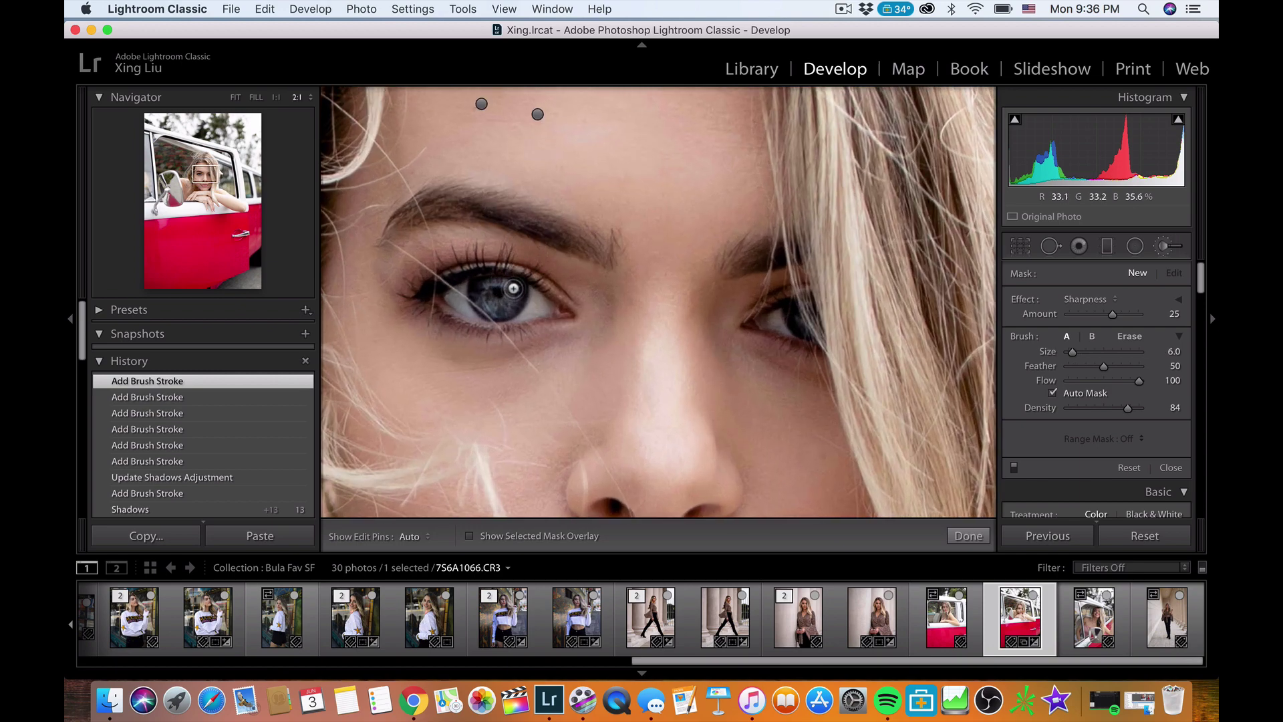
pyautogui.press('h')
pyautogui.moveTo(499, 287)
pyautogui.mouseDown()
pyautogui.moveTo(477, 301)
pyautogui.moveTo(508, 299)
pyautogui.moveTo(497, 292)
pyautogui.mouseUp()
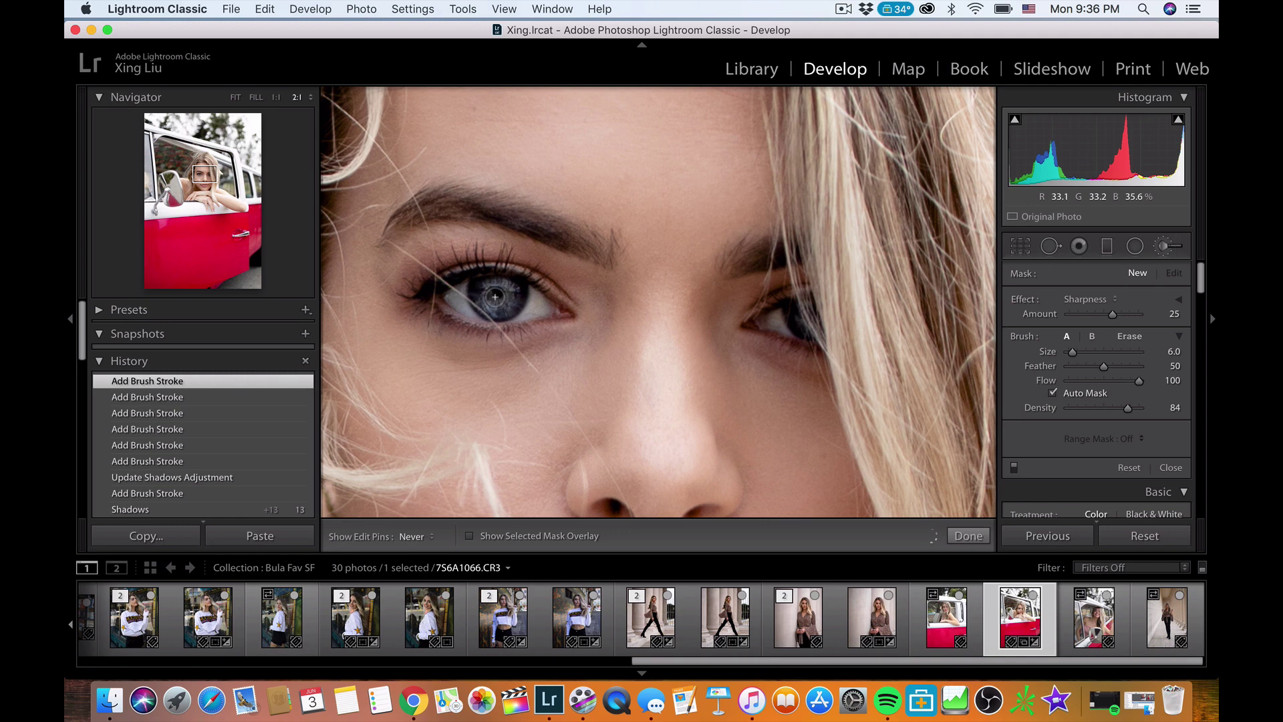
pyautogui.press('h')
pyautogui.moveTo(1114, 311); pyautogui.dragTo(1113, 313)
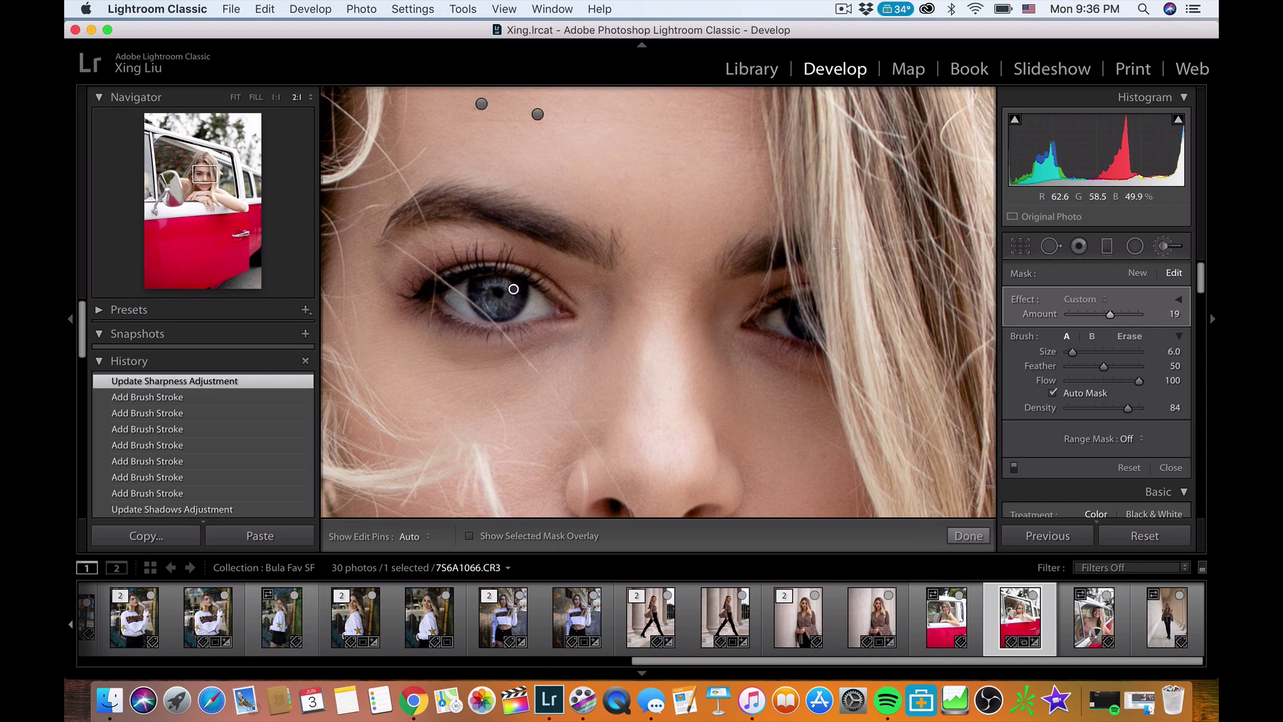
# Close the Adjustment Brush and lower the photo's Highlights to −28.
pyautogui.click(256, 98)
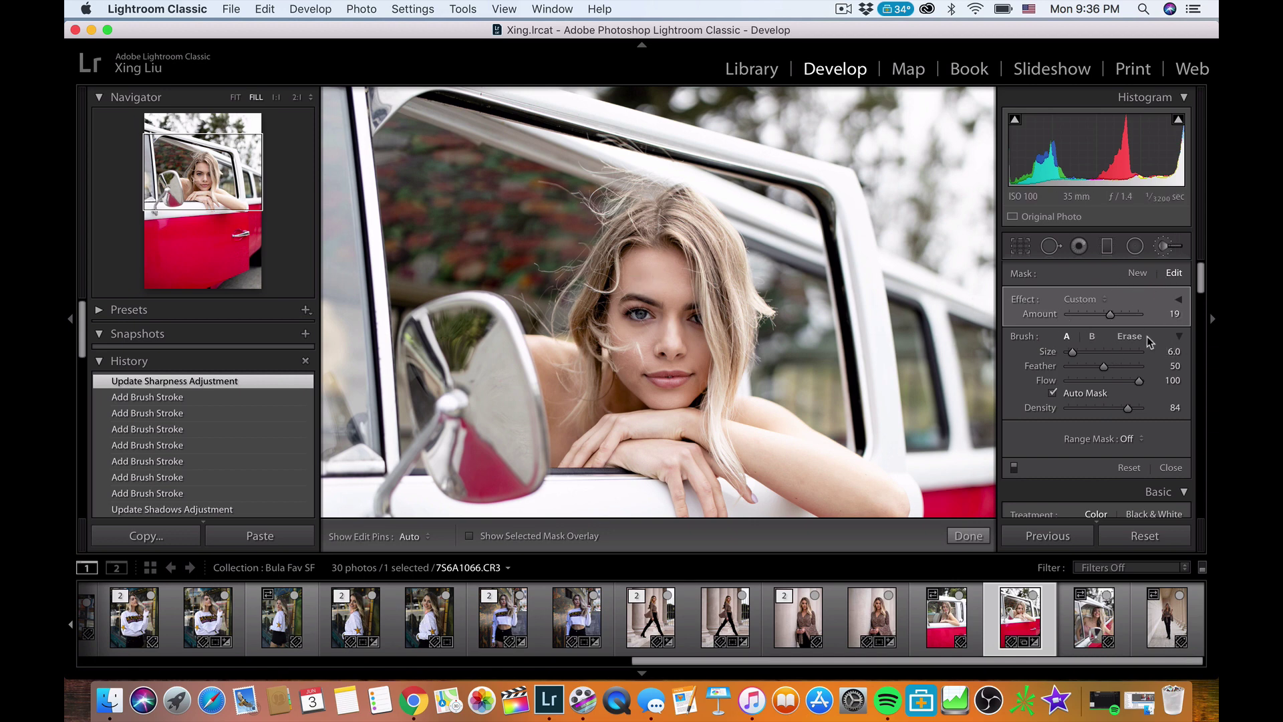
pyautogui.click(1159, 247)
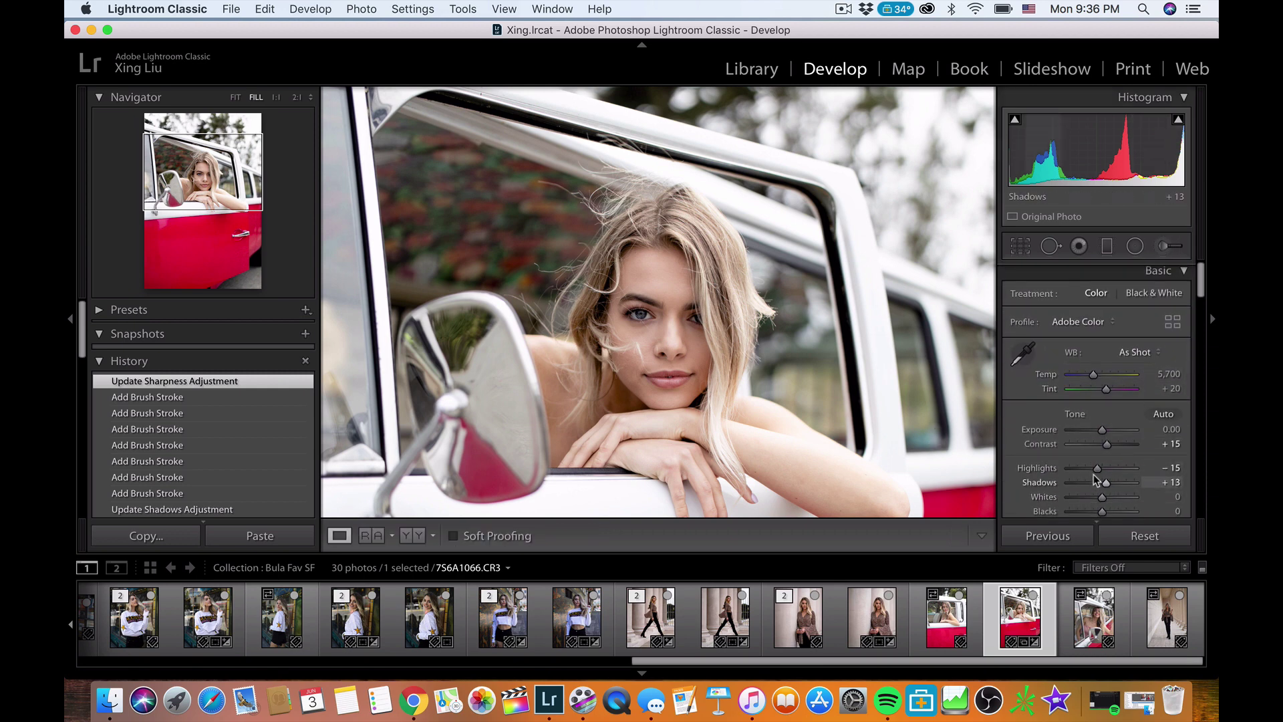
pyautogui.moveTo(1096, 470); pyautogui.dragTo(1092, 466)
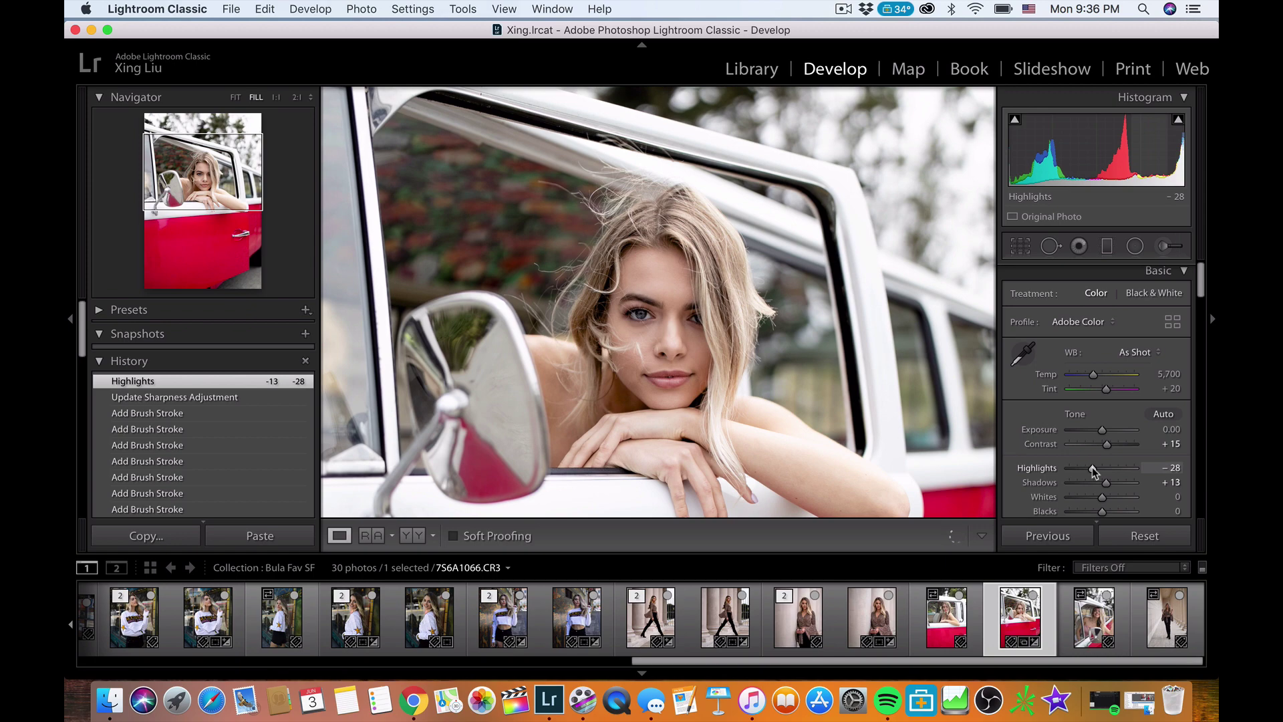
pyautogui.click(899, 346)
pyautogui.click(900, 346)
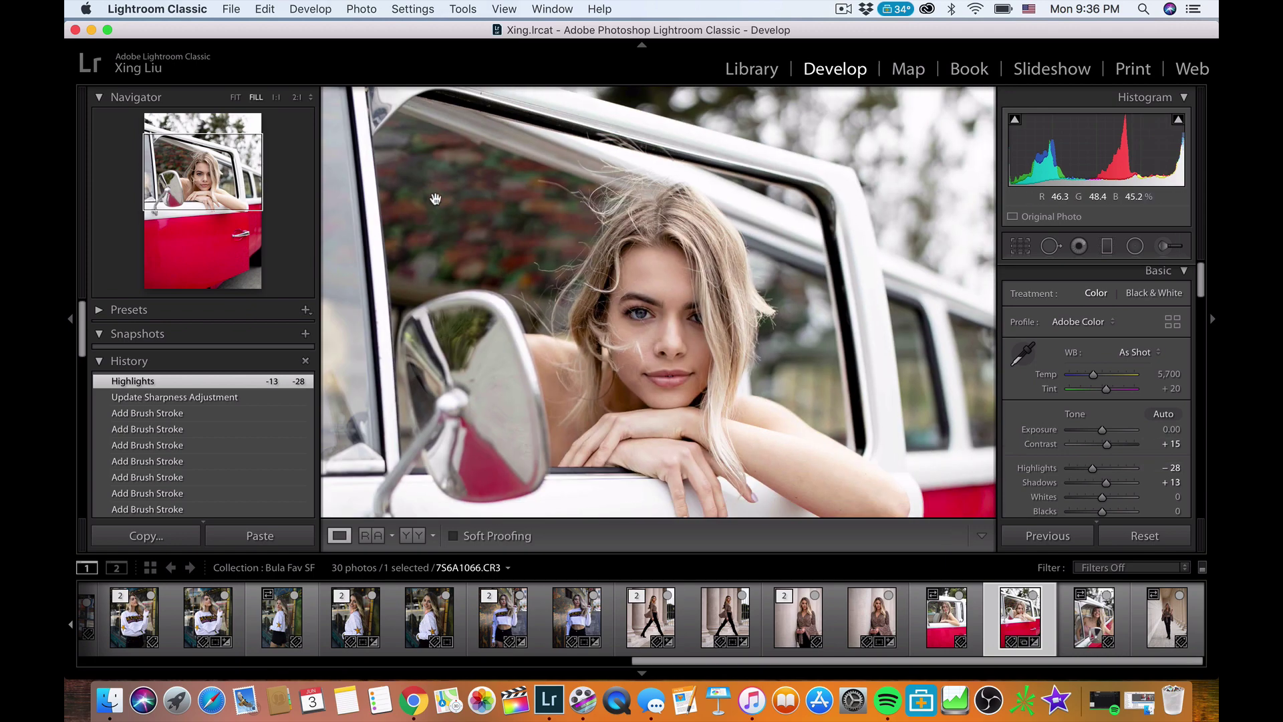
# Crop the photo to the 4 x 5 / 8 x 10 aspect ratio, framing the woman in the van window and the red door.
pyautogui.click(236, 98)
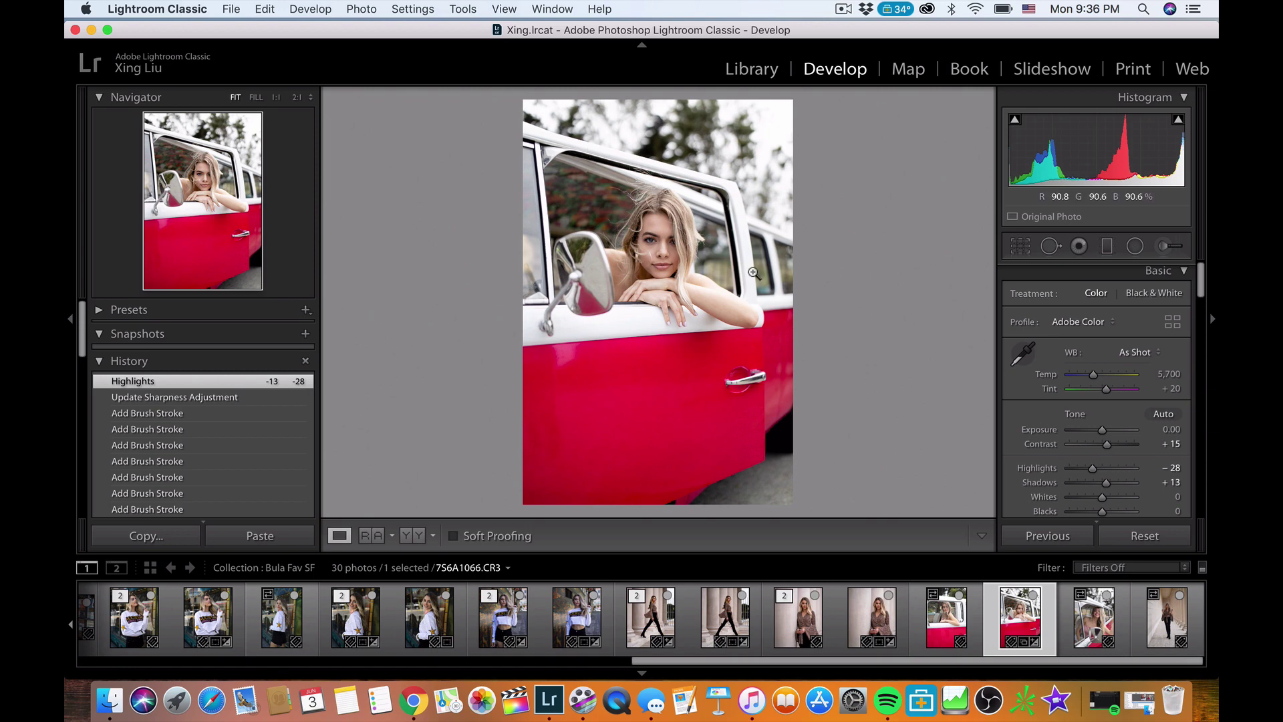
pyautogui.click(1020, 246)
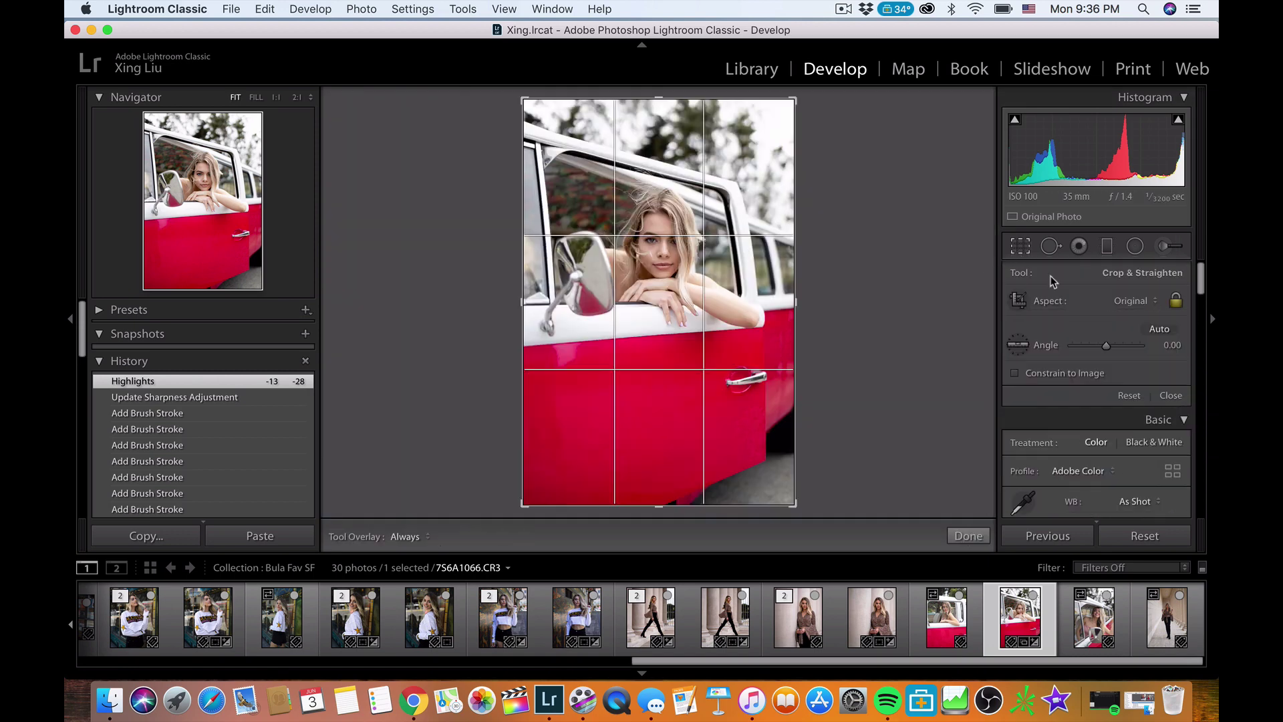
pyautogui.click(1144, 304)
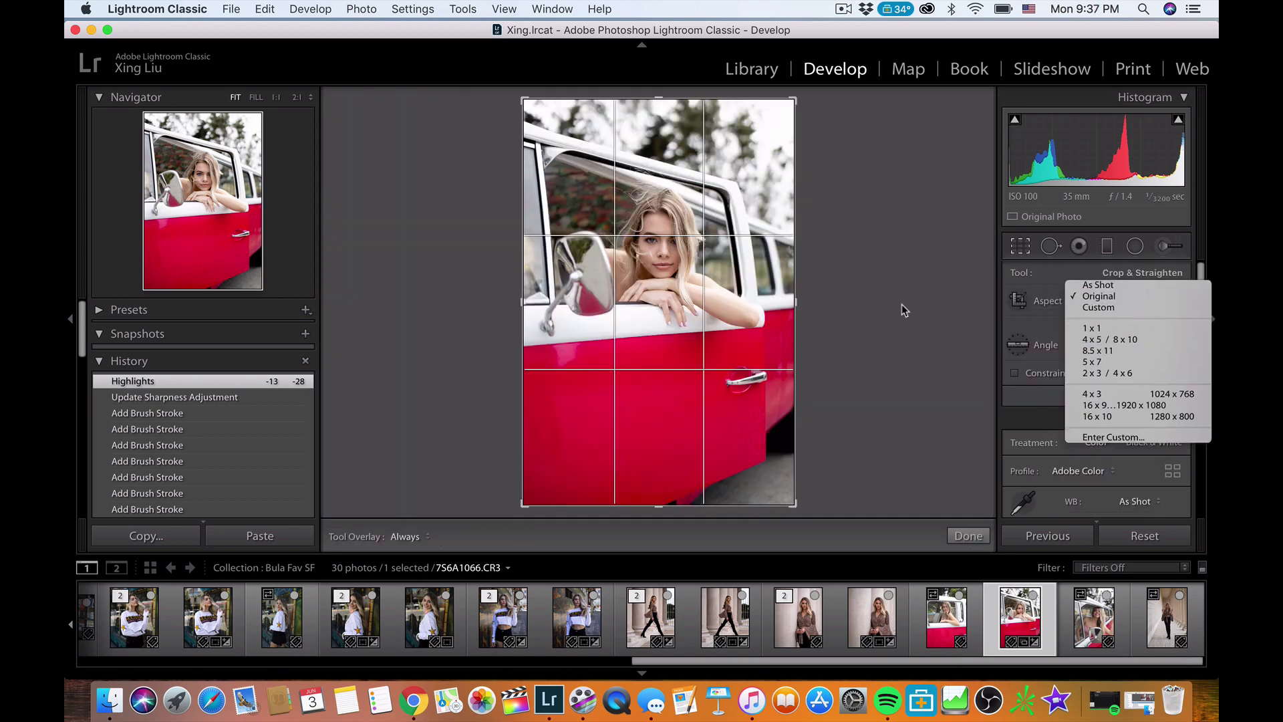
pyautogui.click(1129, 344)
pyautogui.moveTo(763, 266); pyautogui.dragTo(765, 256)
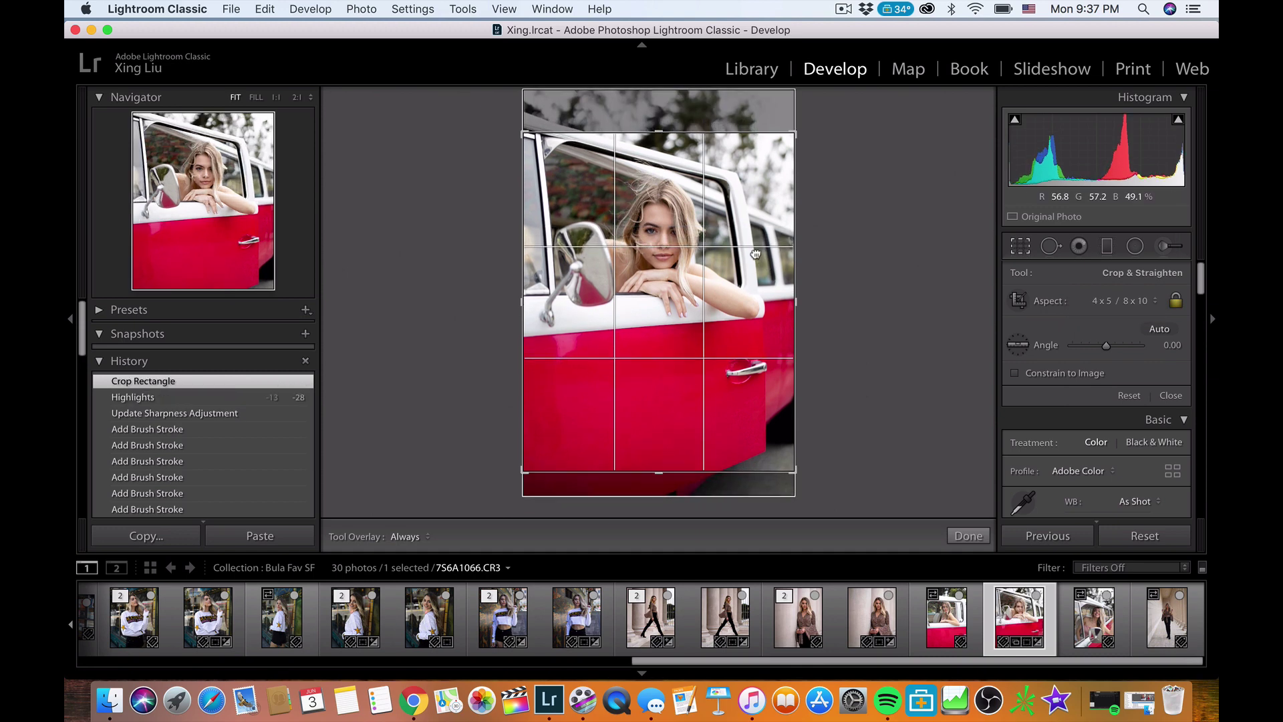
pyautogui.moveTo(793, 470); pyautogui.dragTo(740, 435)
pyautogui.press('Return')
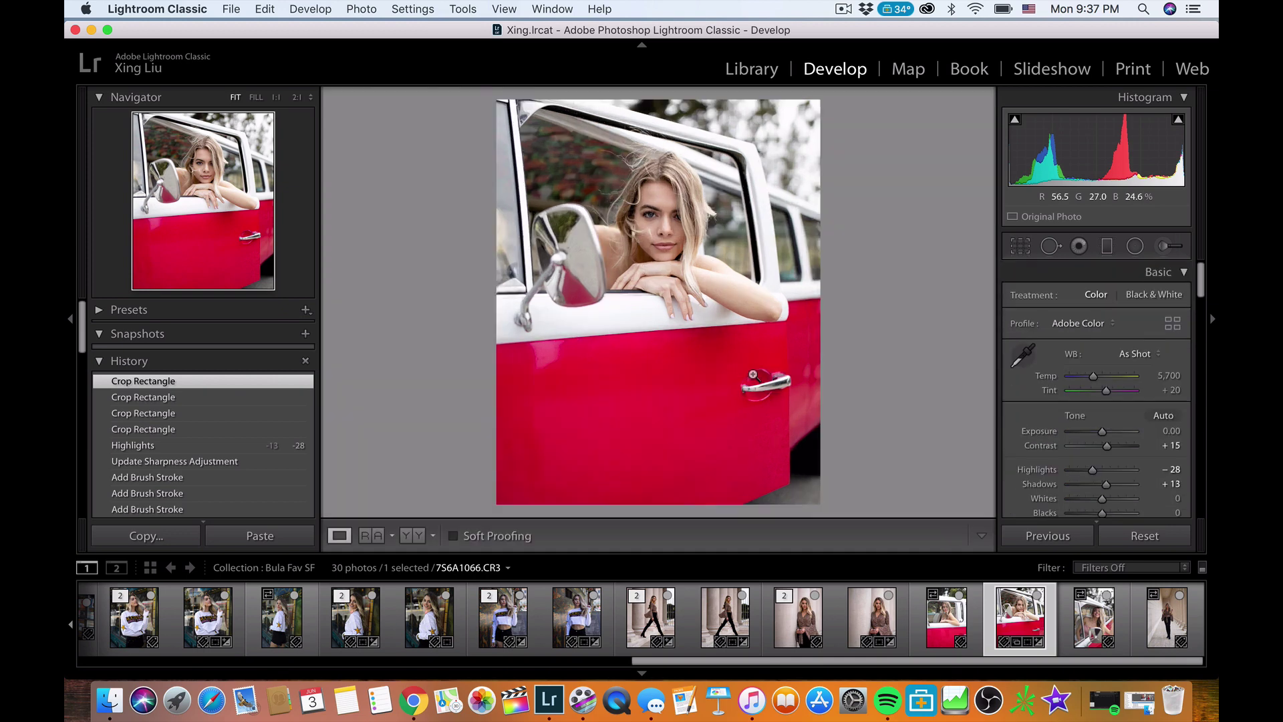
# Try purple, warm and blue tints for the Split Toning highlights and settle on hue 37 with saturation 2.
pyautogui.scroll(-10, 1107, 381)
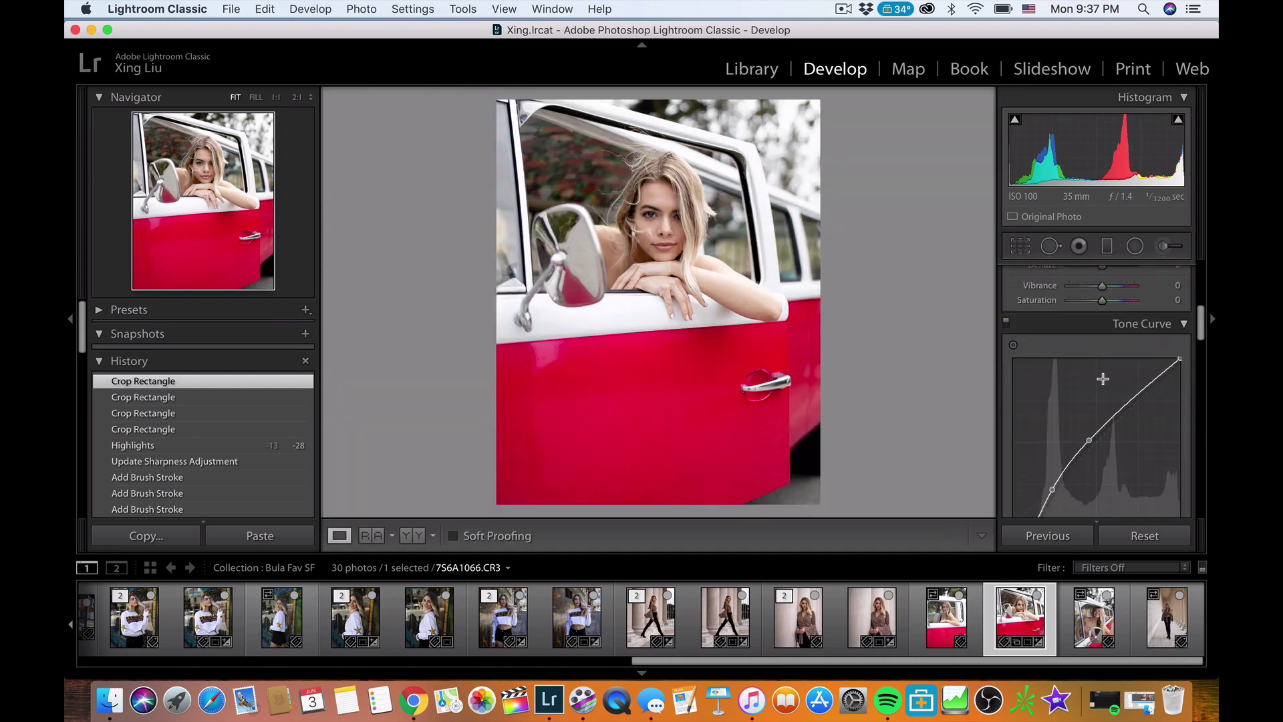
pyautogui.scroll(-8, 1107, 382)
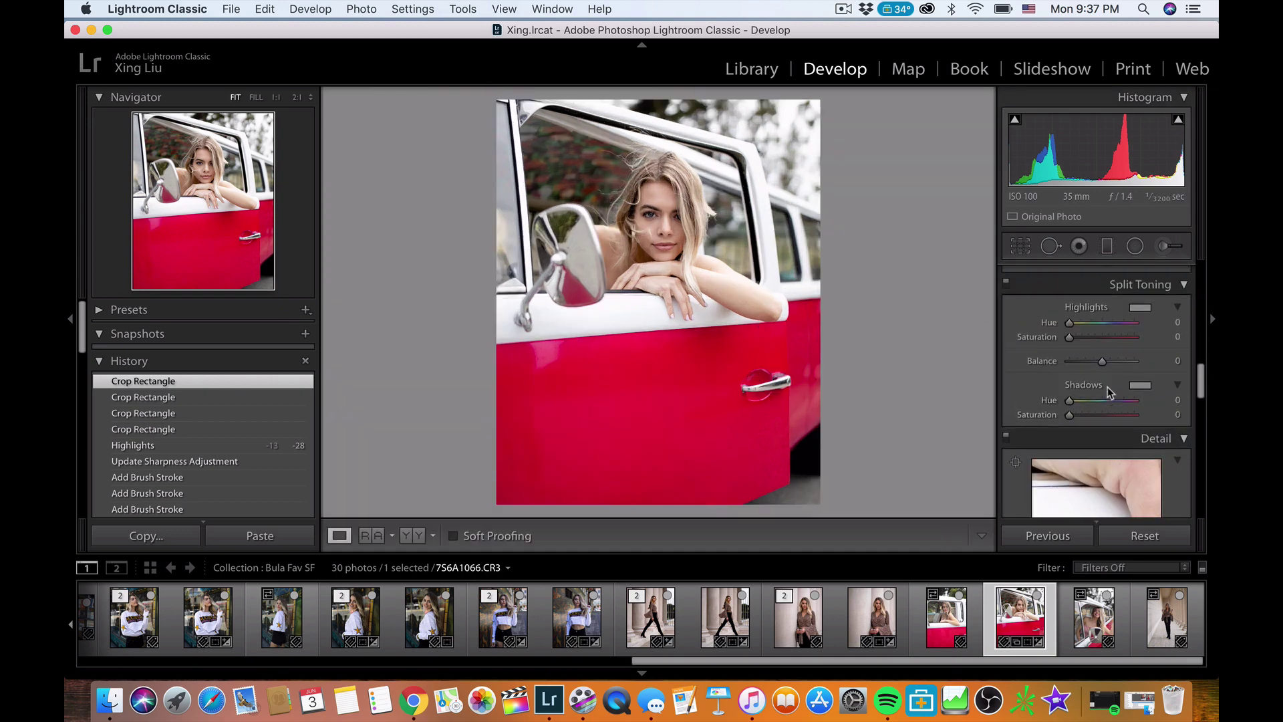
pyautogui.scroll(1, 1110, 383)
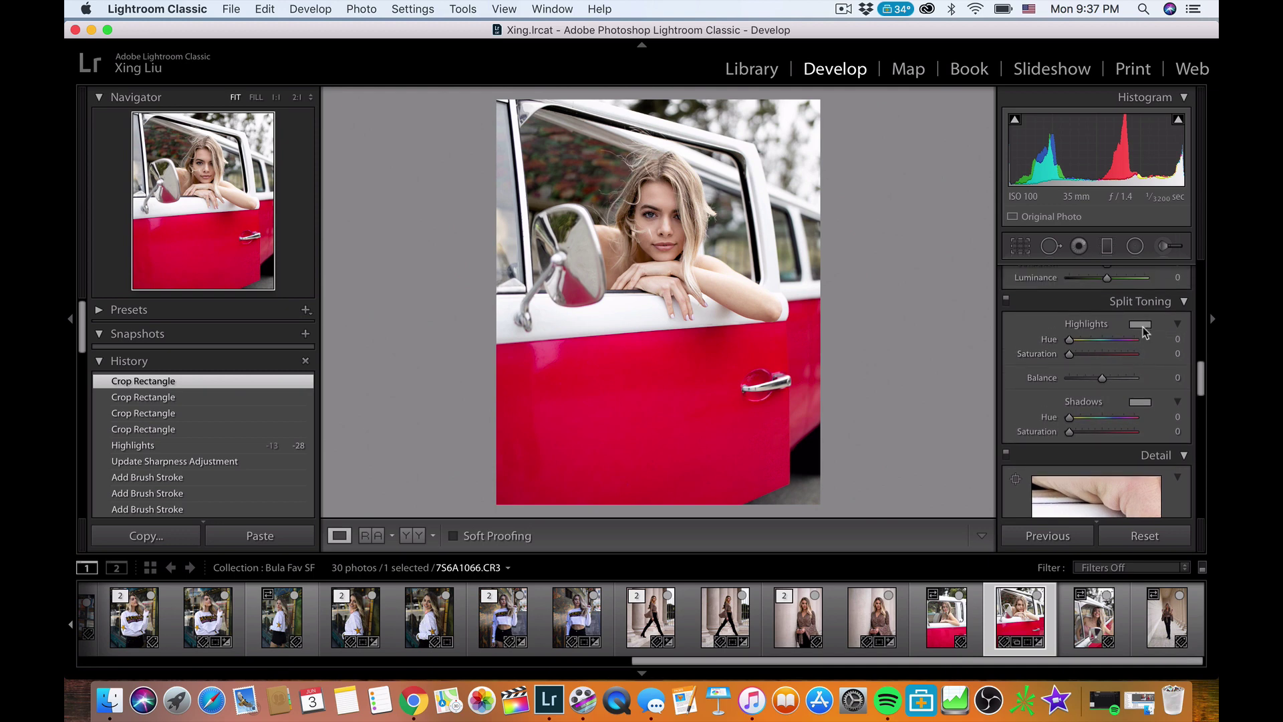
pyautogui.click(1142, 326)
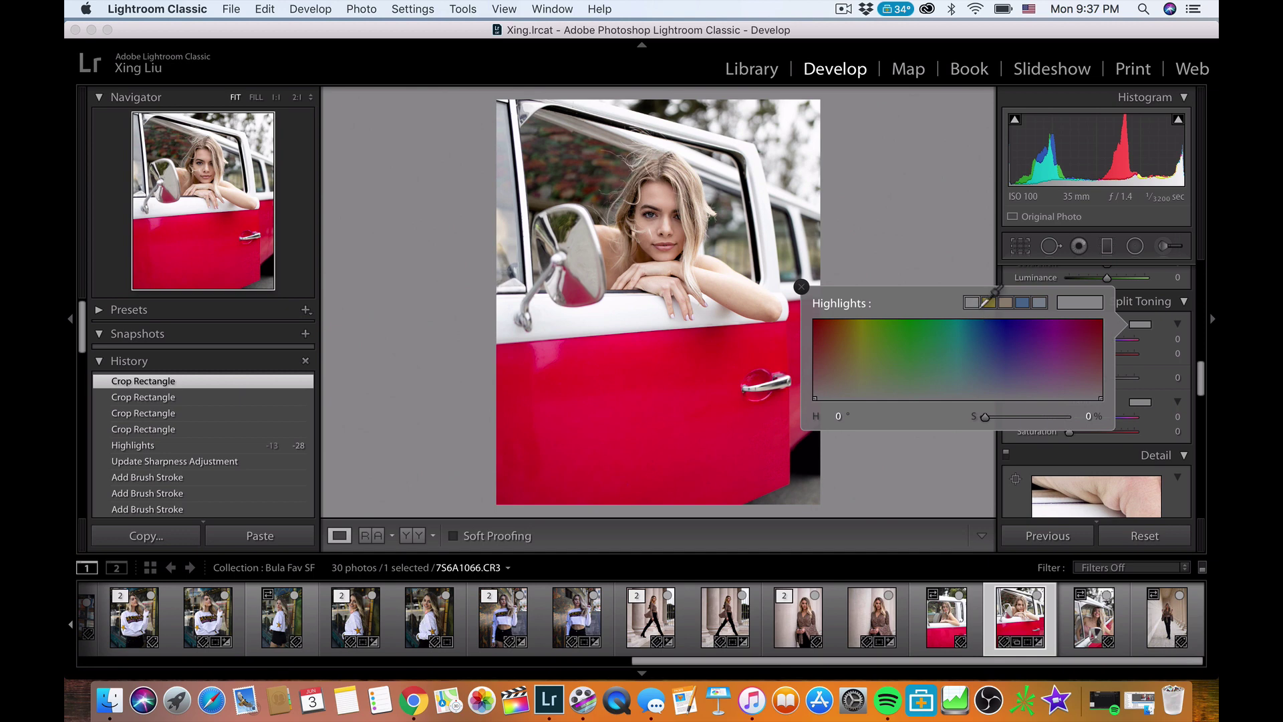
pyautogui.moveTo(884, 354); pyautogui.dragTo(987, 373)
pyautogui.moveTo(987, 381); pyautogui.dragTo(1028, 391)
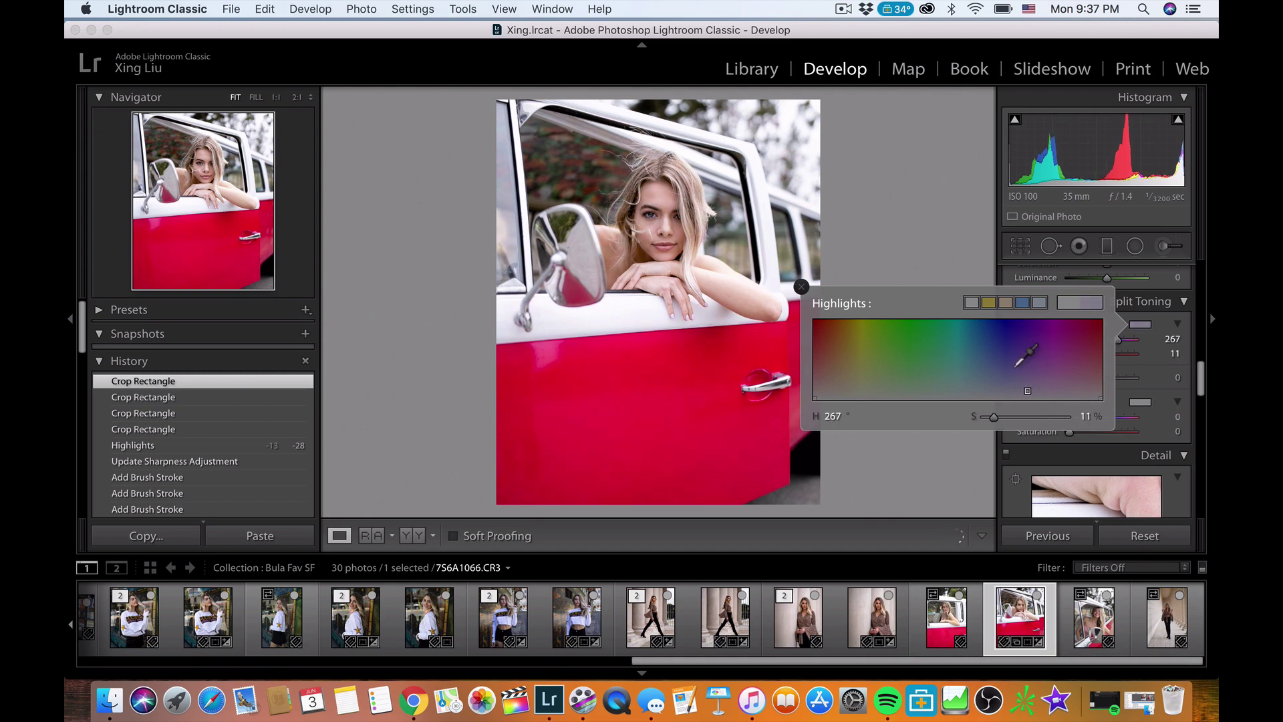
pyautogui.click(1005, 303)
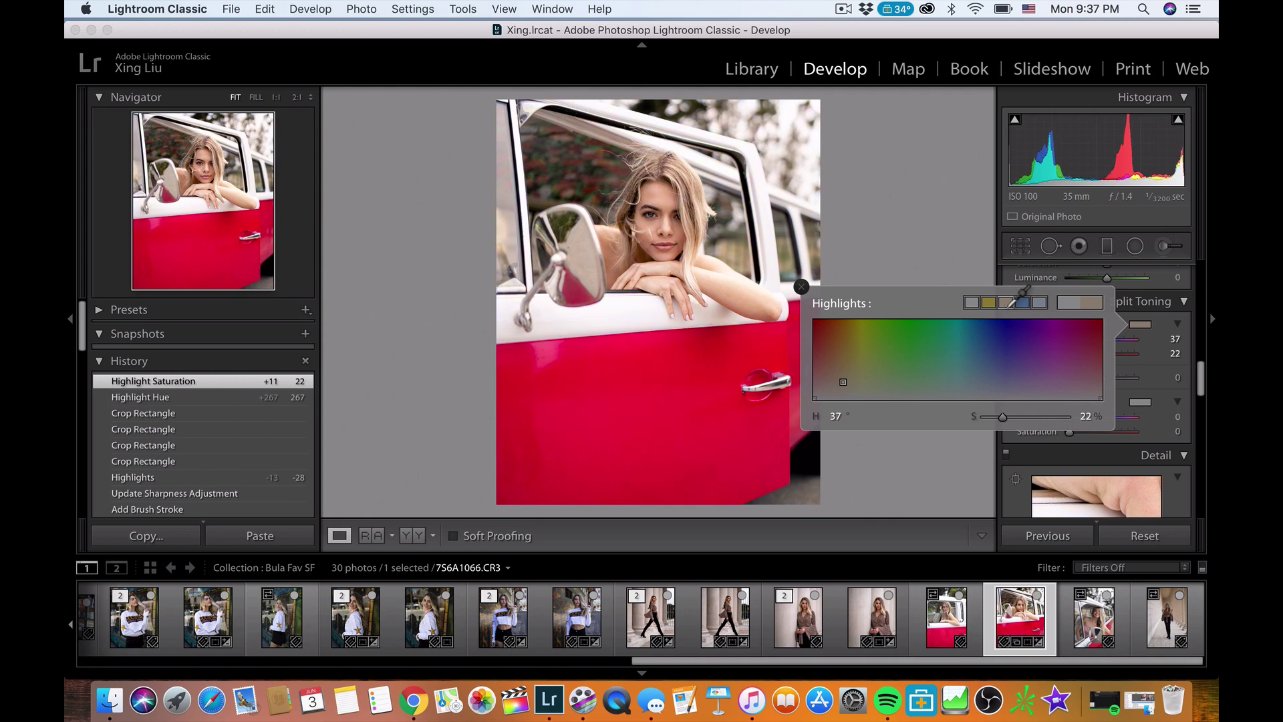
pyautogui.click(1039, 303)
pyautogui.click(1041, 302)
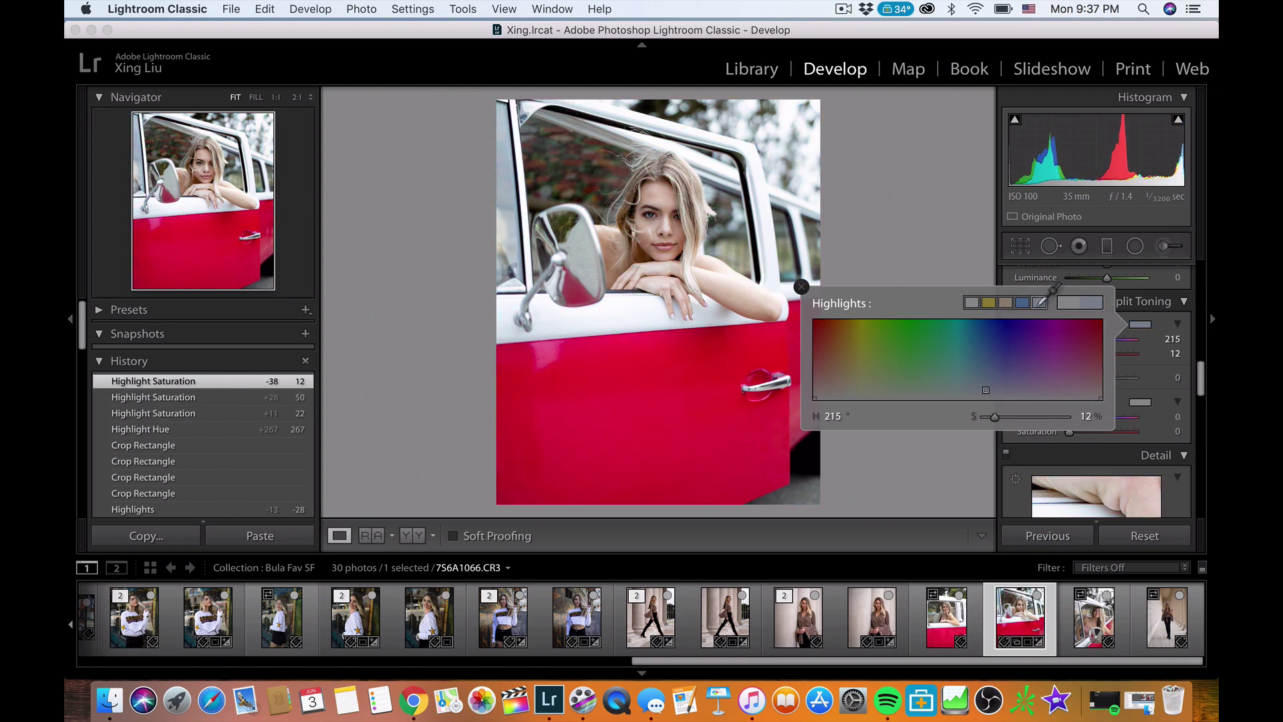
pyautogui.click(985, 393)
pyautogui.moveTo(985, 393)
pyautogui.mouseDown()
pyautogui.moveTo(993, 376)
pyautogui.moveTo(987, 419)
pyautogui.mouseUp()
pyautogui.click(1005, 303)
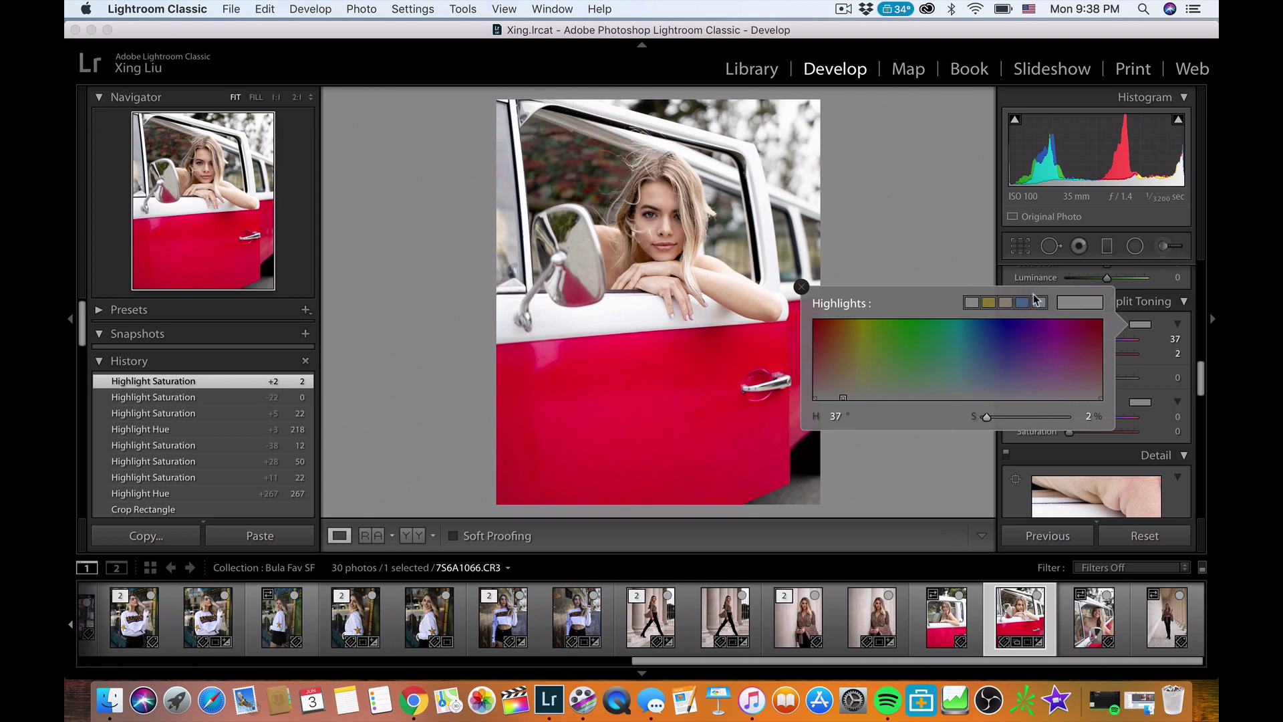
# Try pale and strong blue tints for the Split Toning shadows and settle on hue 37 with saturation 1.
pyautogui.click(1139, 402)
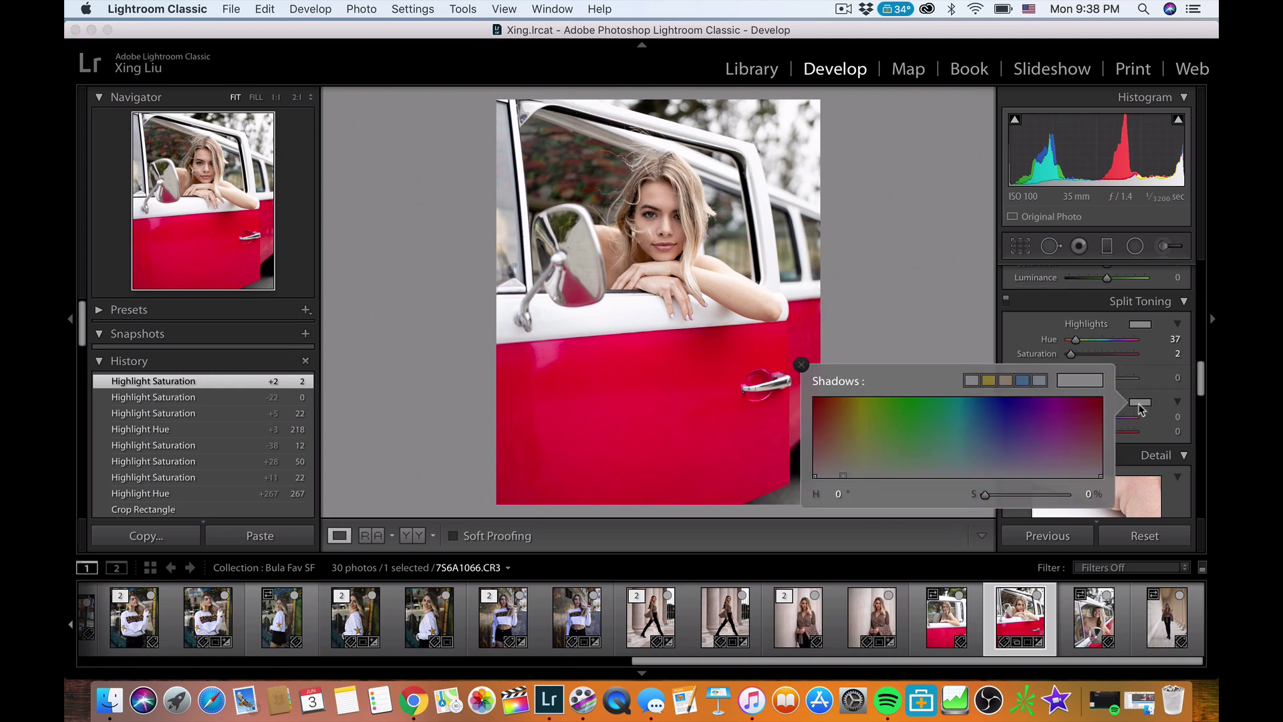
pyautogui.click(1038, 381)
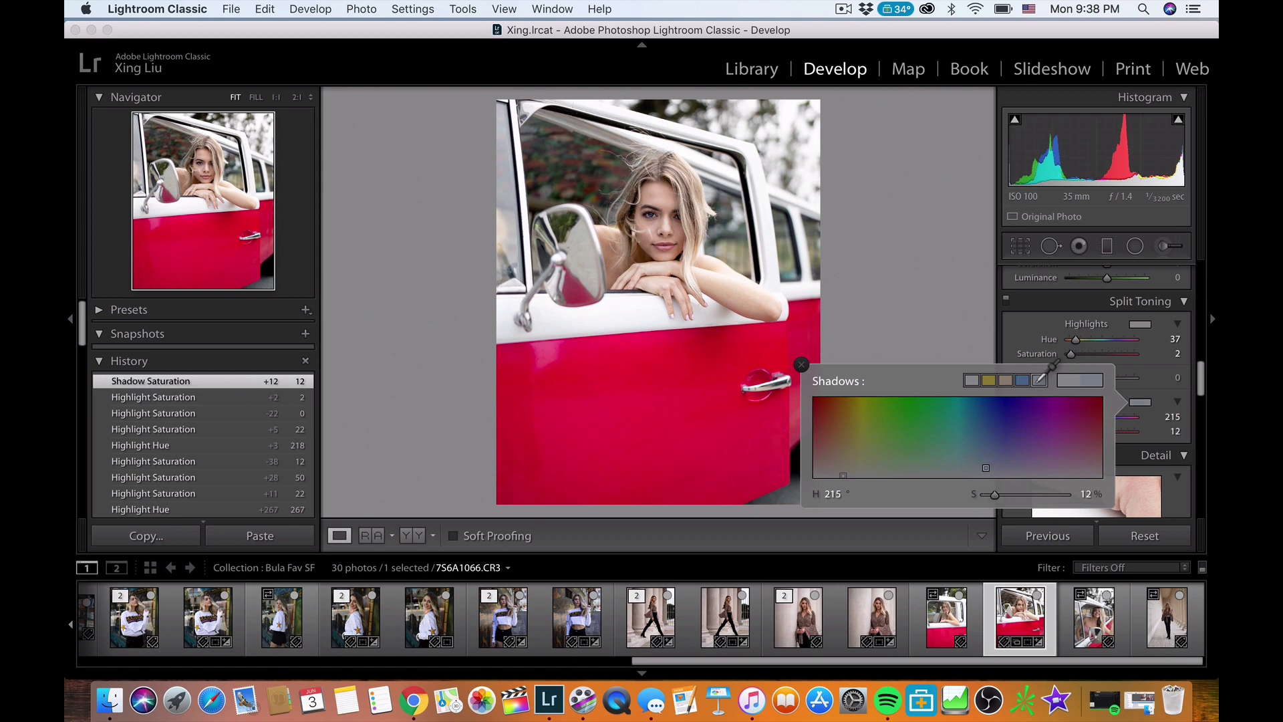
pyautogui.click(1023, 380)
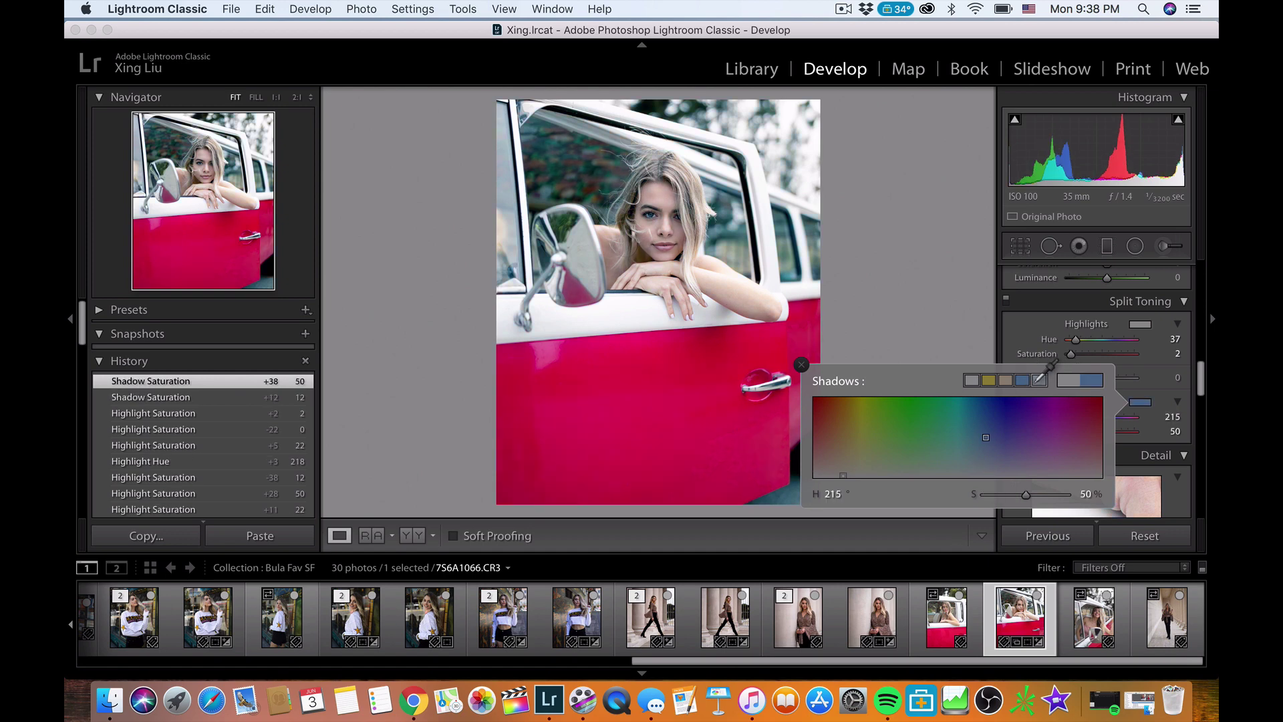
pyautogui.click(1006, 380)
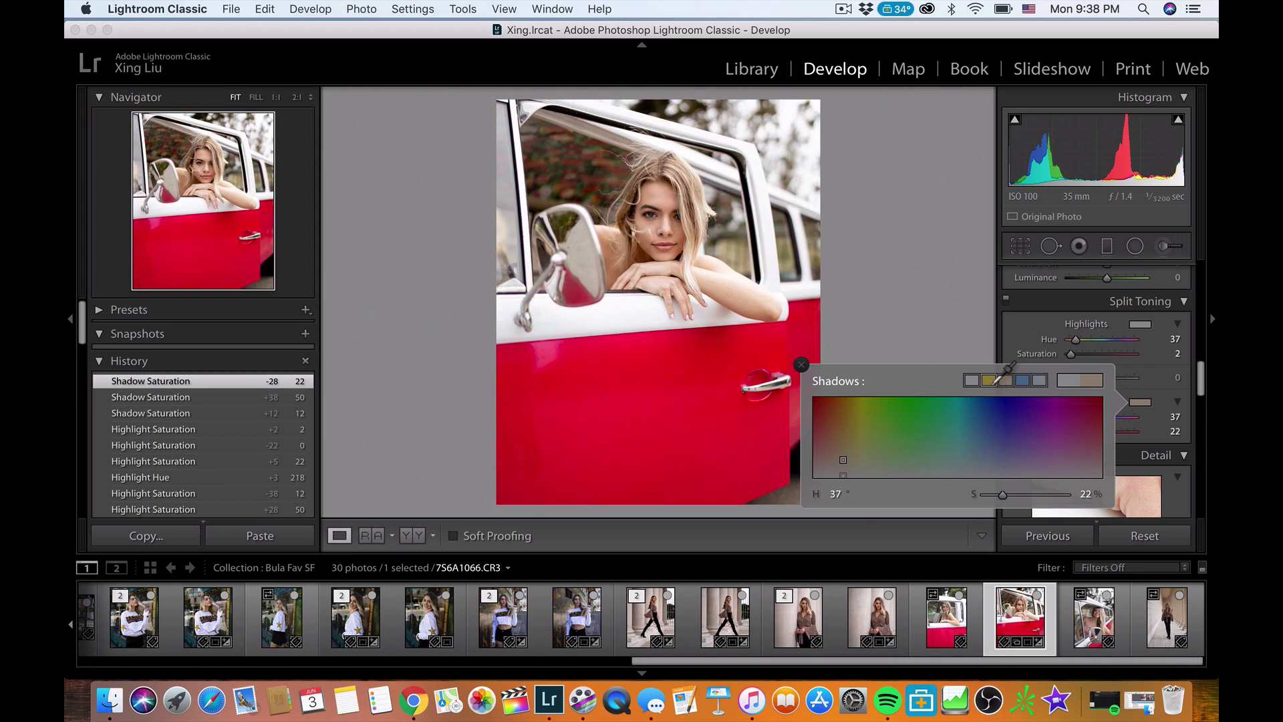
pyautogui.moveTo(1003, 495); pyautogui.dragTo(985, 496)
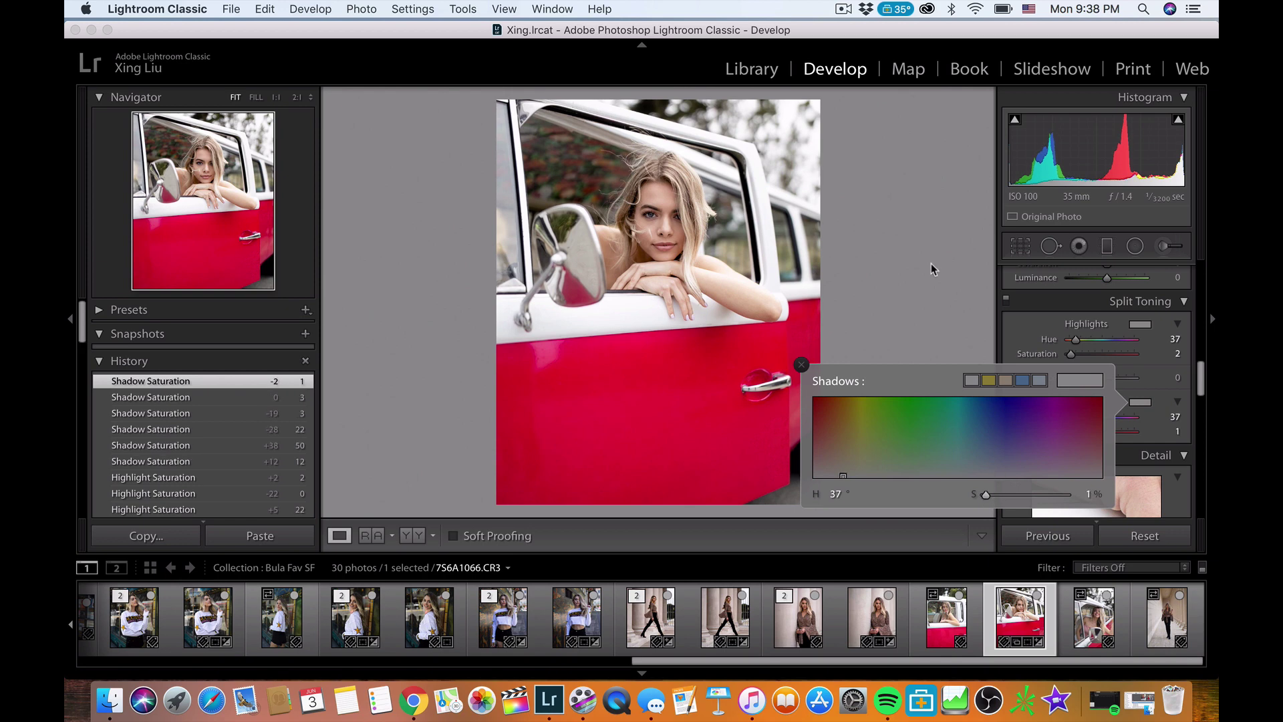
# Show all HSL colour ranges, raise the Red Saturation to +14 and keep the Red Luminance at 0.
pyautogui.click(947, 290)
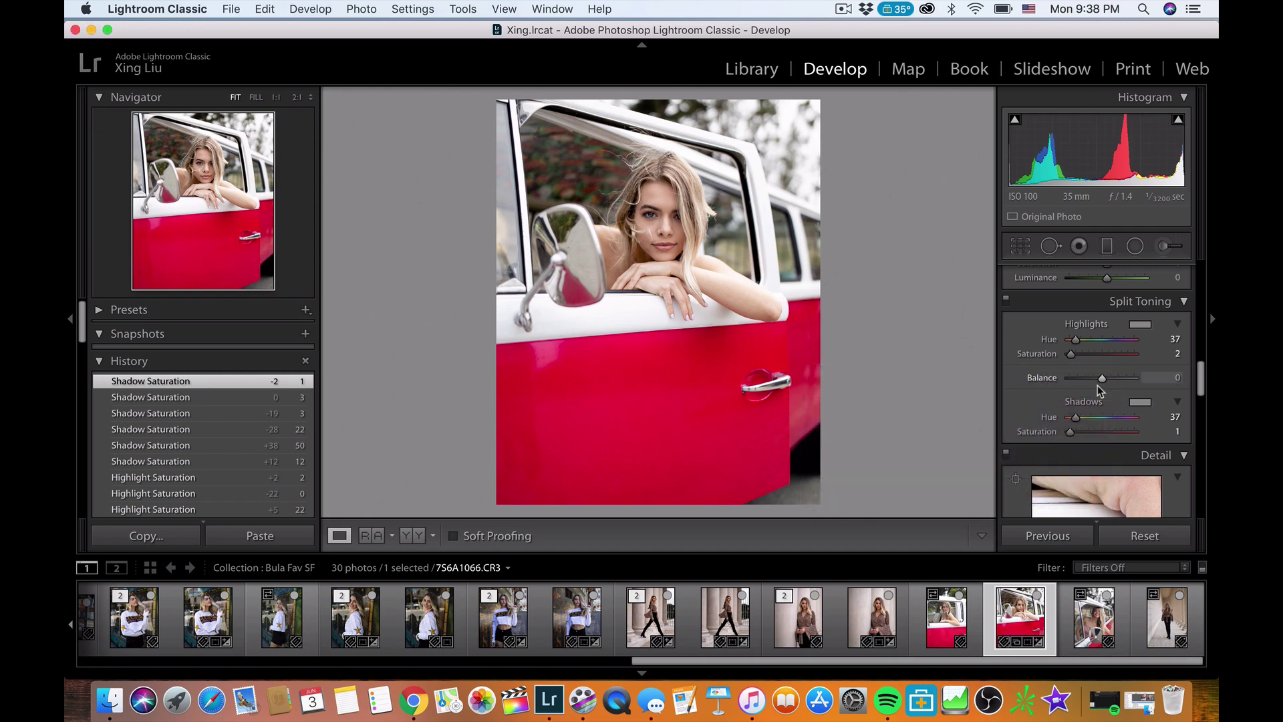
pyautogui.scroll(3, 1116, 377)
pyautogui.scroll(2, 1110, 386)
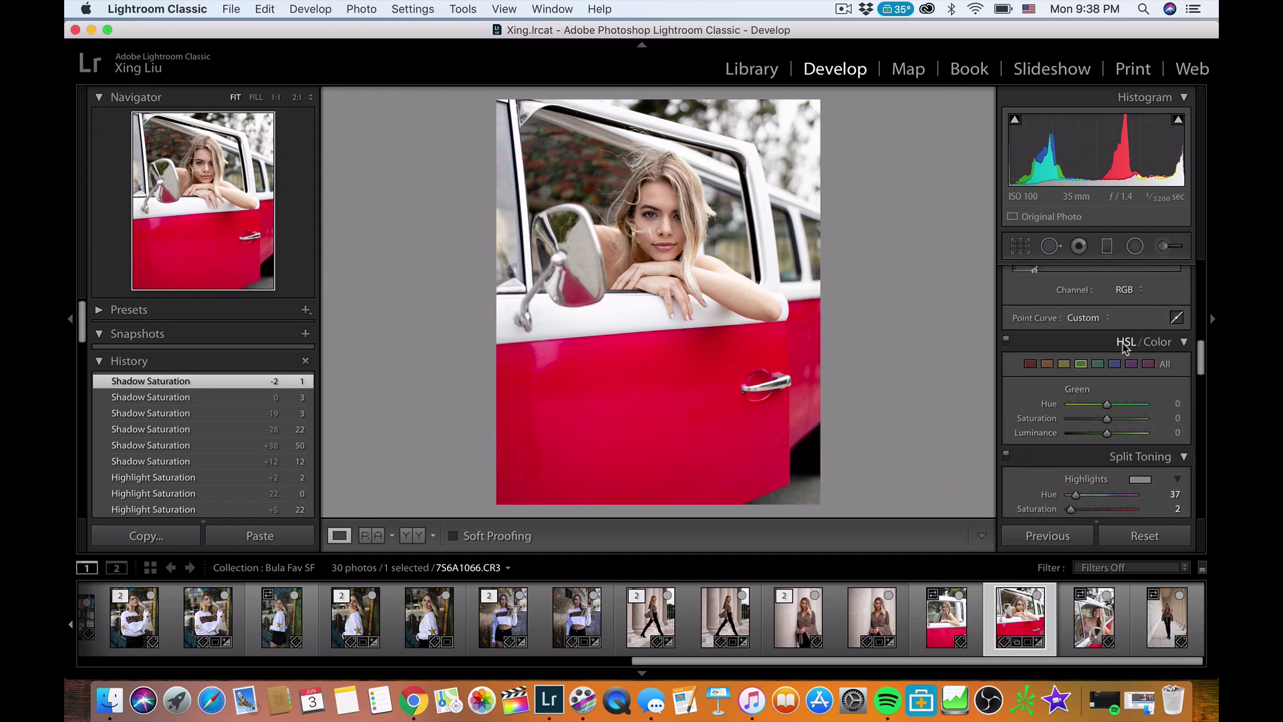
pyautogui.click(1168, 366)
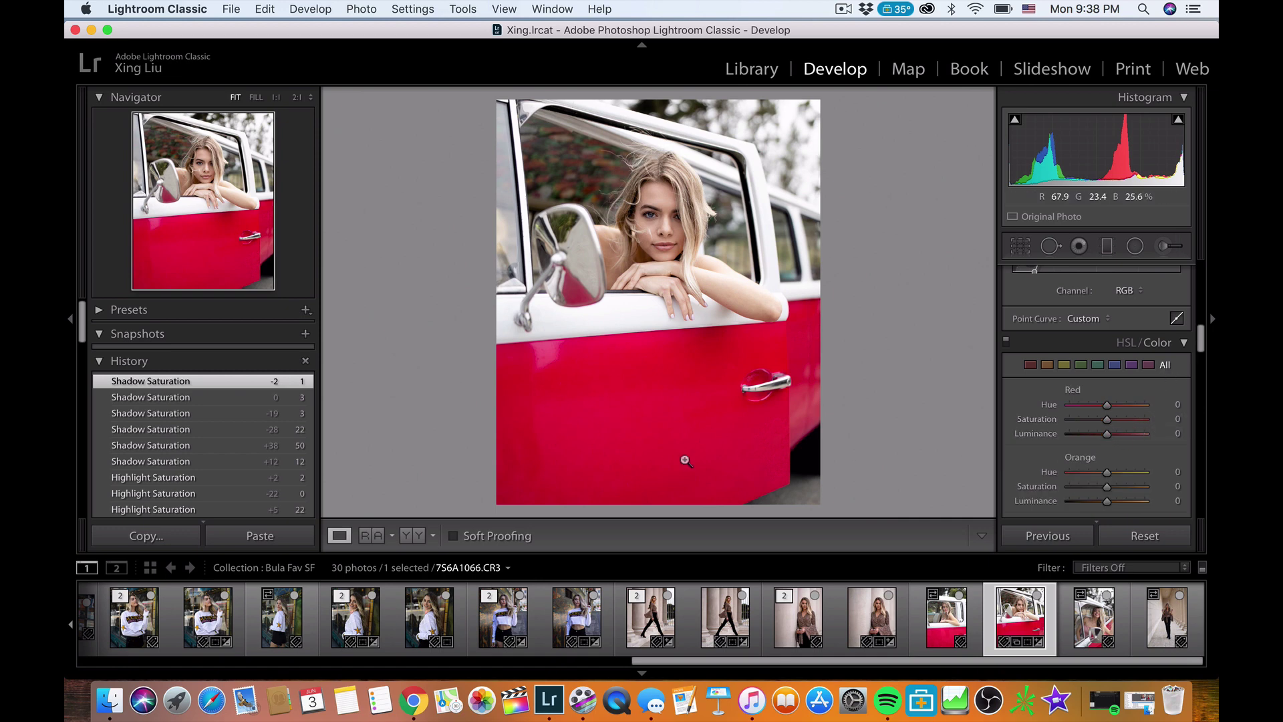
pyautogui.moveTo(1108, 418)
pyautogui.mouseDown()
pyautogui.moveTo(1134, 418)
pyautogui.moveTo(1093, 424)
pyautogui.moveTo(1150, 423)
pyautogui.moveTo(1032, 431)
pyautogui.moveTo(1148, 430)
pyautogui.moveTo(1048, 436)
pyautogui.moveTo(1140, 435)
pyautogui.moveTo(1088, 437)
pyautogui.moveTo(1126, 434)
pyautogui.moveTo(1112, 434)
pyautogui.mouseUp()
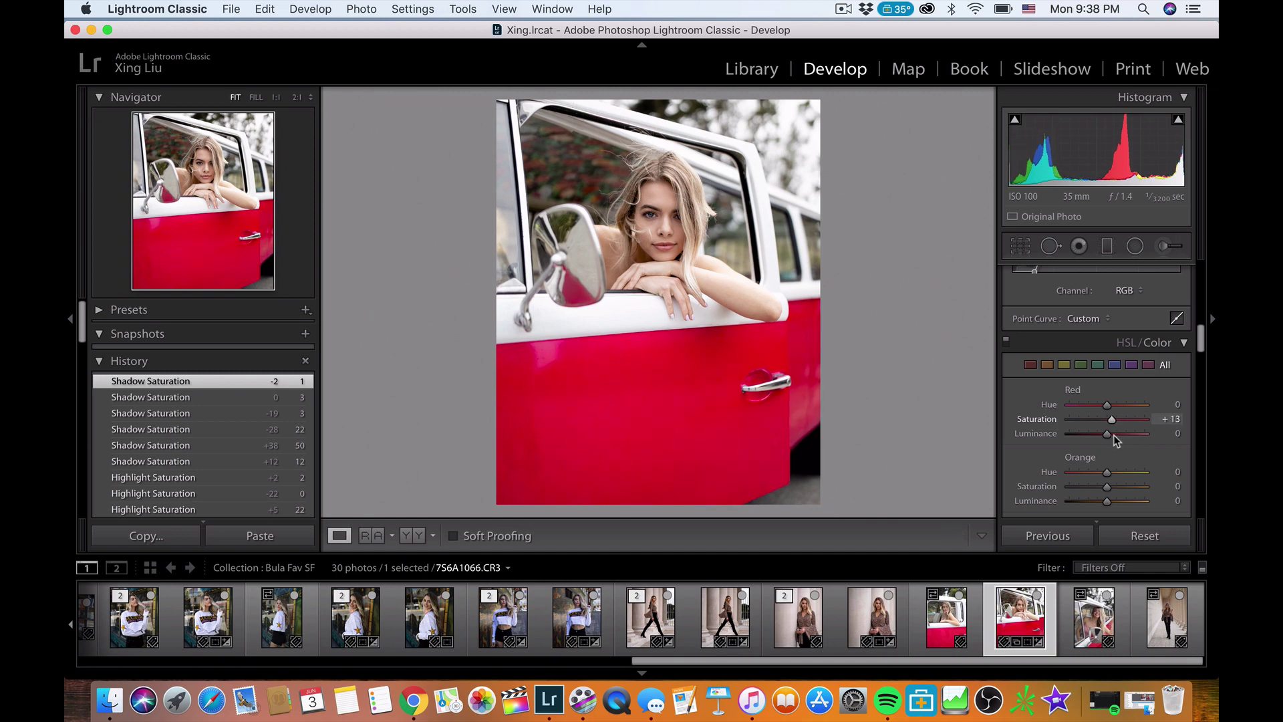
pyautogui.moveTo(1108, 435)
pyautogui.mouseDown()
pyautogui.moveTo(1129, 434)
pyautogui.moveTo(1107, 434)
pyautogui.mouseUp()
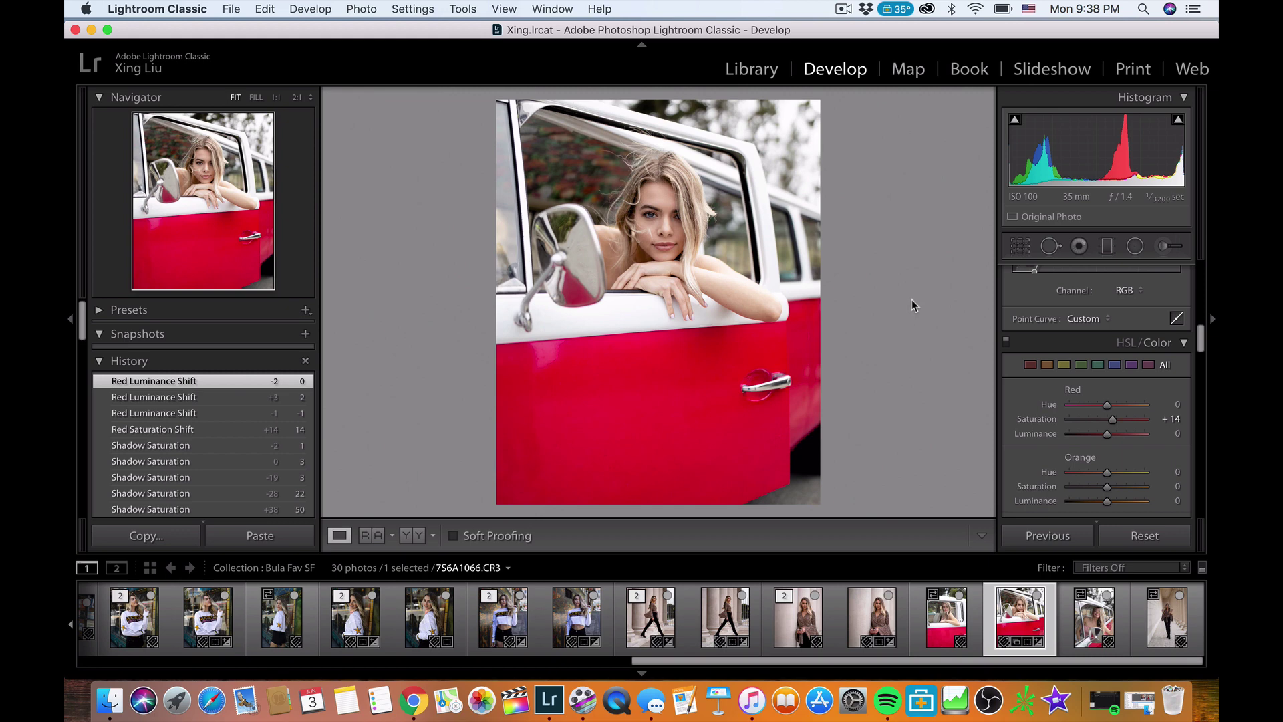
# Compare the photo before and after the edits several times to judge the red door and skin colours.
pyautogui.press('\\')
pyautogui.press('\\')
pyautogui.press('\\')
pyautogui.press('\\')
pyautogui.press('\\')
pyautogui.press('\\')
# Adjust the middle point of the RGB tone curve, and set Highlights to −35 and Contrast to +23.
pyautogui.scroll(3, 1133, 437)
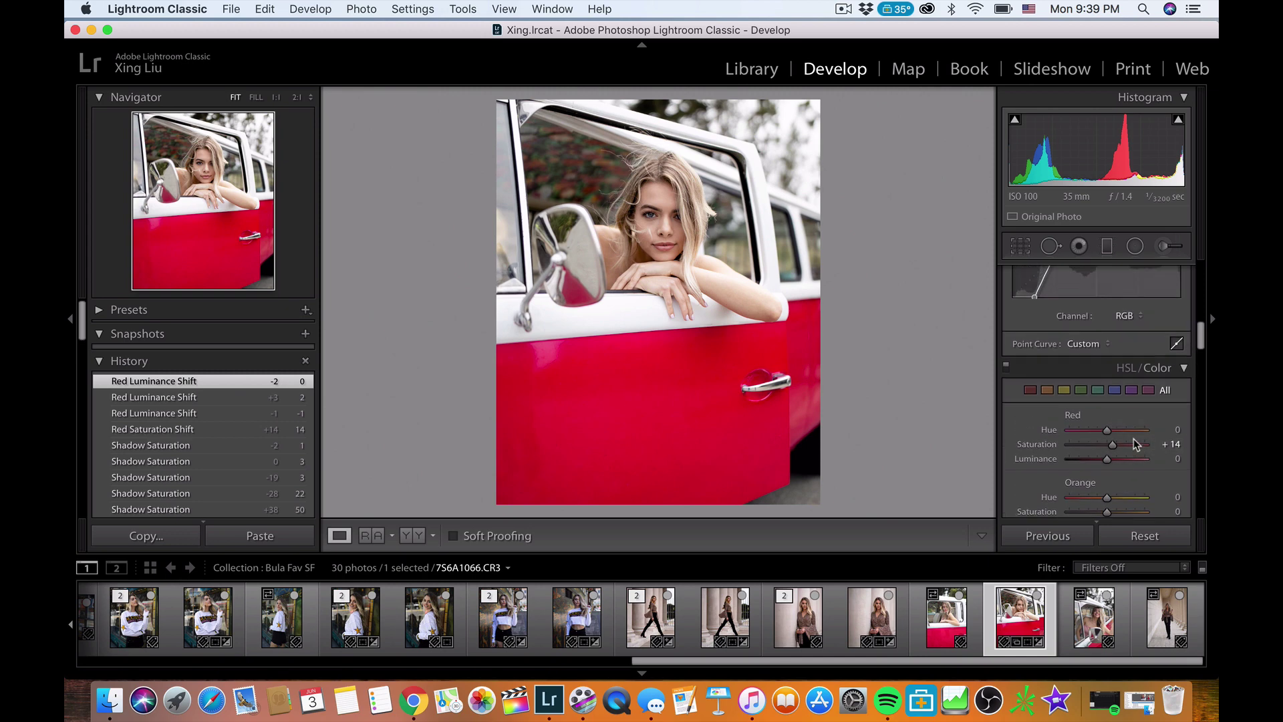
pyautogui.scroll(8, 1132, 441)
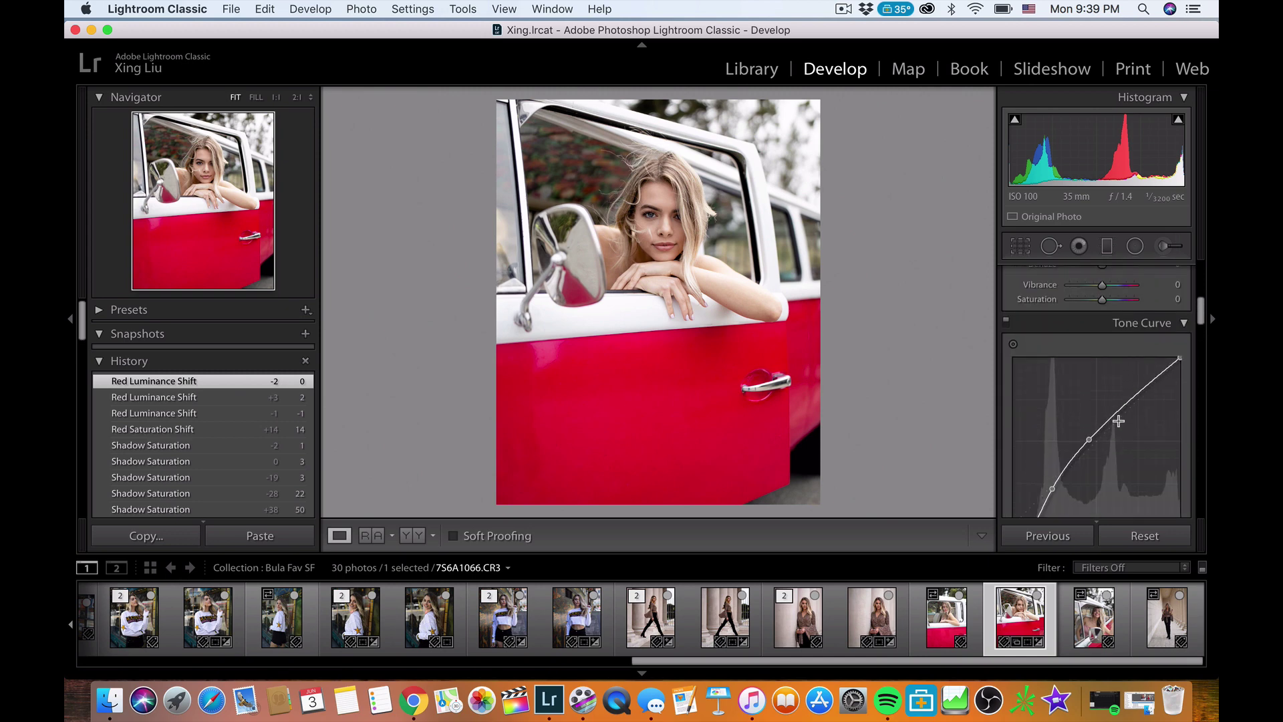
pyautogui.moveTo(1086, 438)
pyautogui.mouseDown()
pyautogui.moveTo(1090, 472)
pyautogui.moveTo(1110, 445)
pyautogui.mouseUp()
pyautogui.scroll(10, 1090, 444)
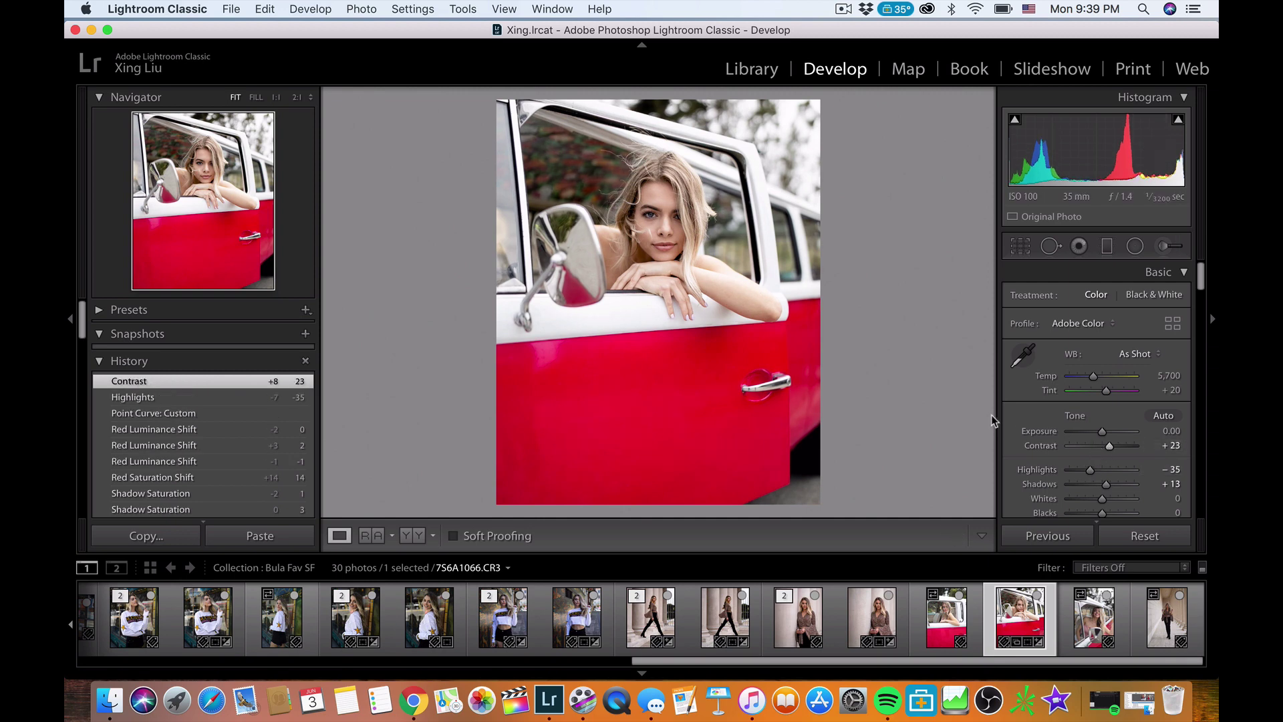
# Compare the before and after versions of the photo to judge the new contrast.
pyautogui.press('\\')
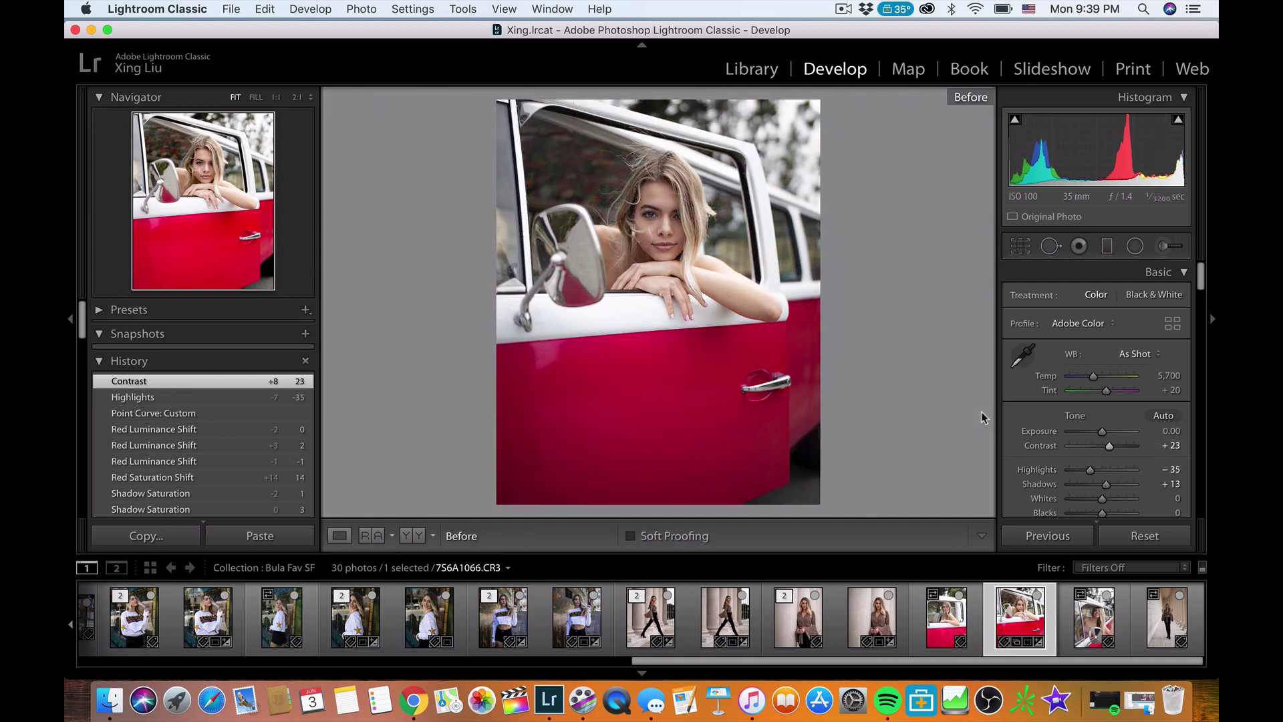
pyautogui.press('\\')
pyautogui.press('\\')
pyautogui.press('\\')
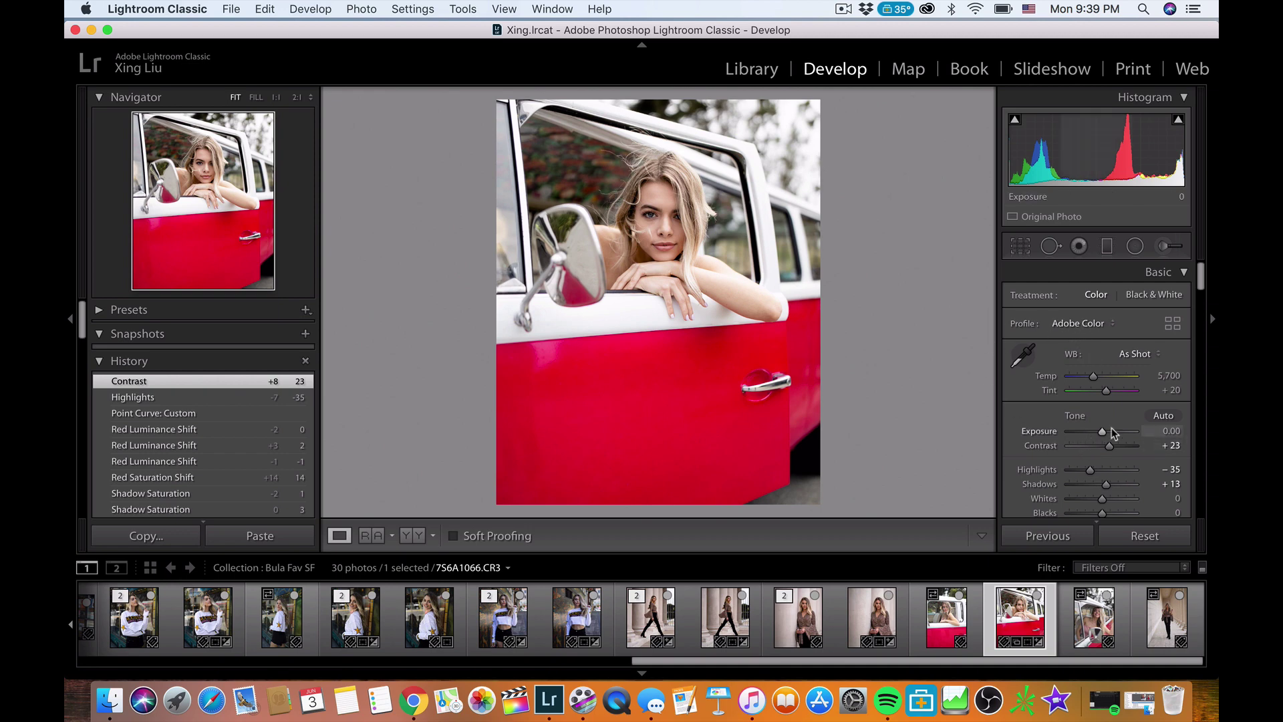
# Try an Exposure of +0.05 and reset it to 0.00.
pyautogui.moveTo(1101, 434); pyautogui.dragTo(1101, 435)
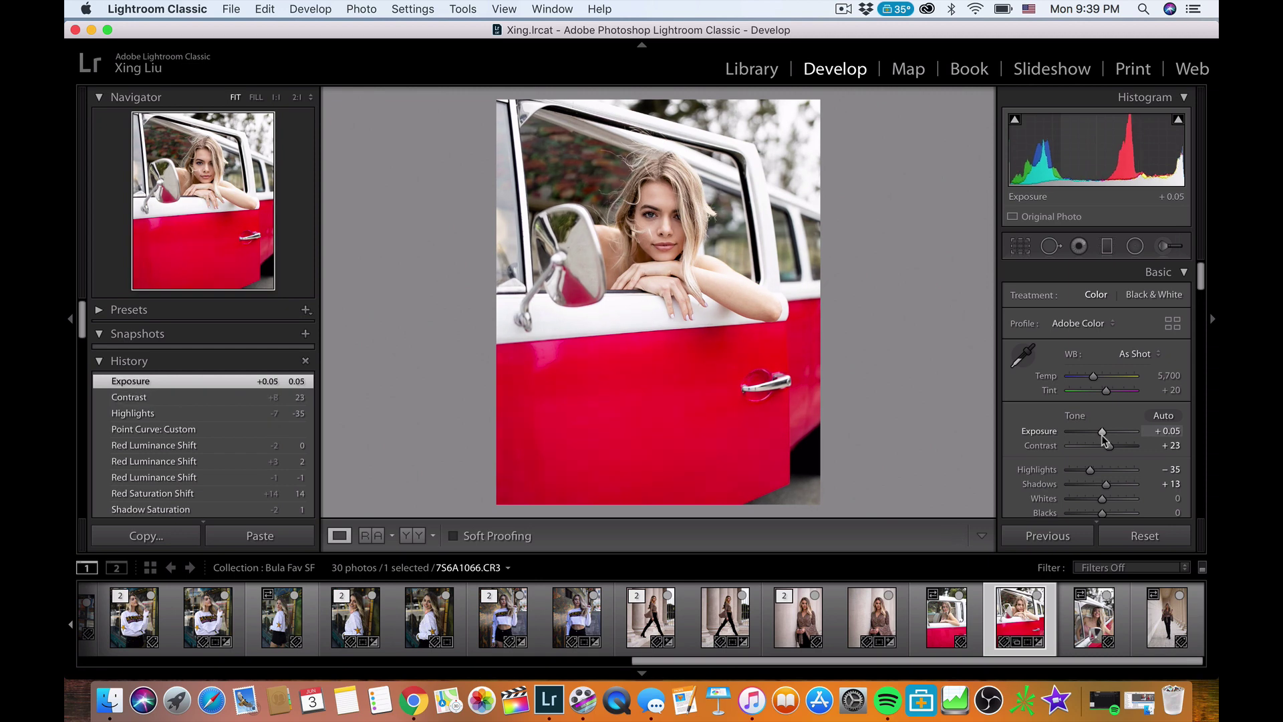
pyautogui.doubleClick(1104, 432)
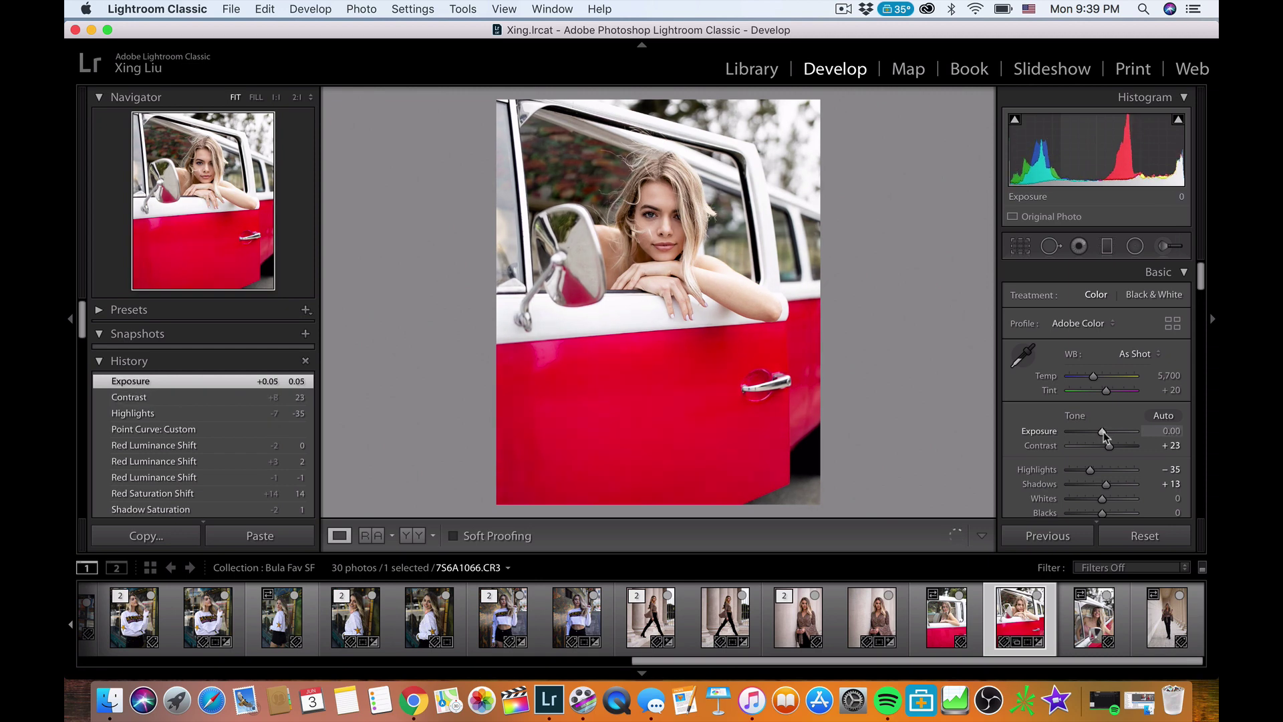
pyautogui.scroll(-3, 1137, 374)
pyautogui.scroll(-5, 1142, 378)
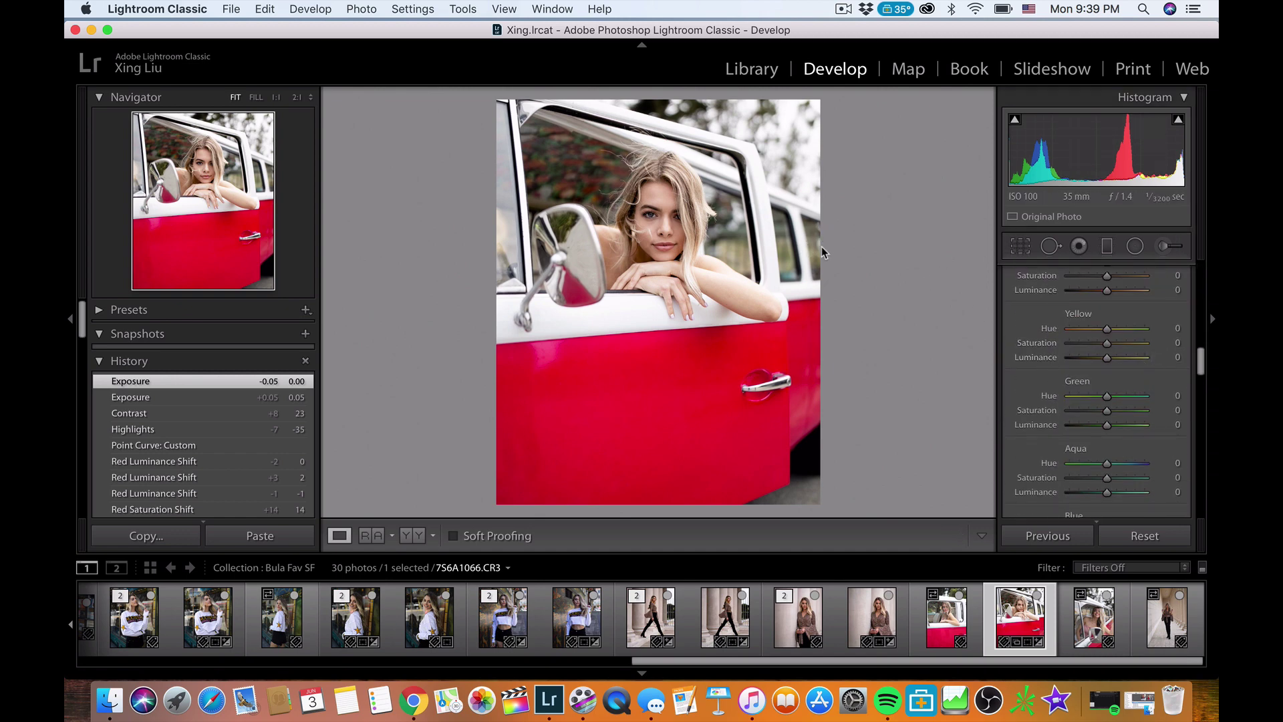
# Tighten the 4 x 5 / 8 x 10 crop slightly from the photo's upper right corner and apply it.
pyautogui.click(1021, 247)
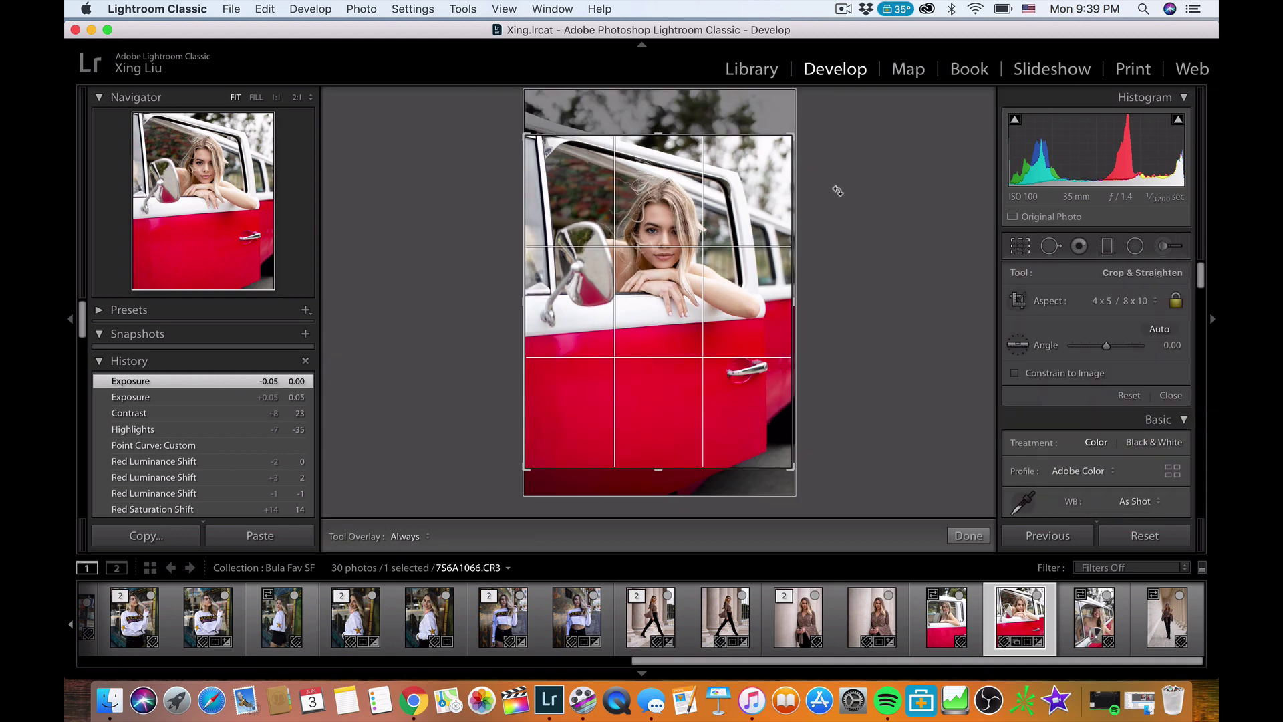
pyautogui.moveTo(790, 137); pyautogui.dragTo(757, 172)
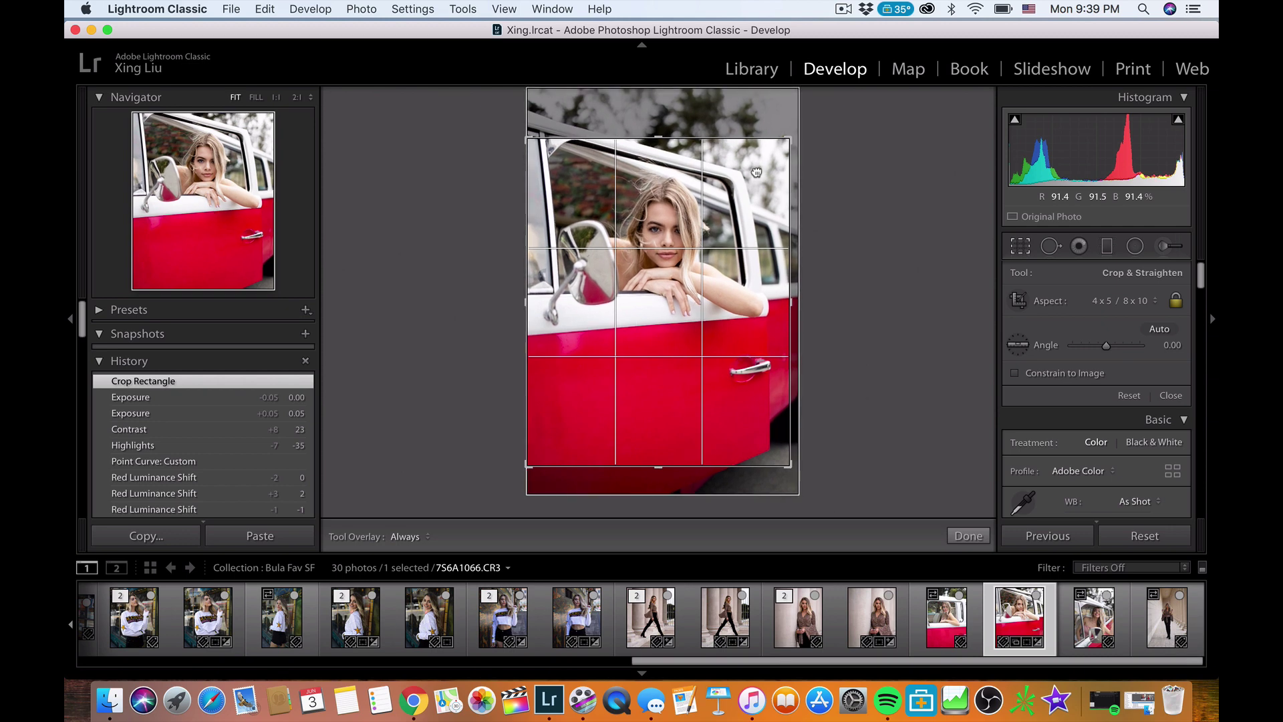
pyautogui.press('Return')
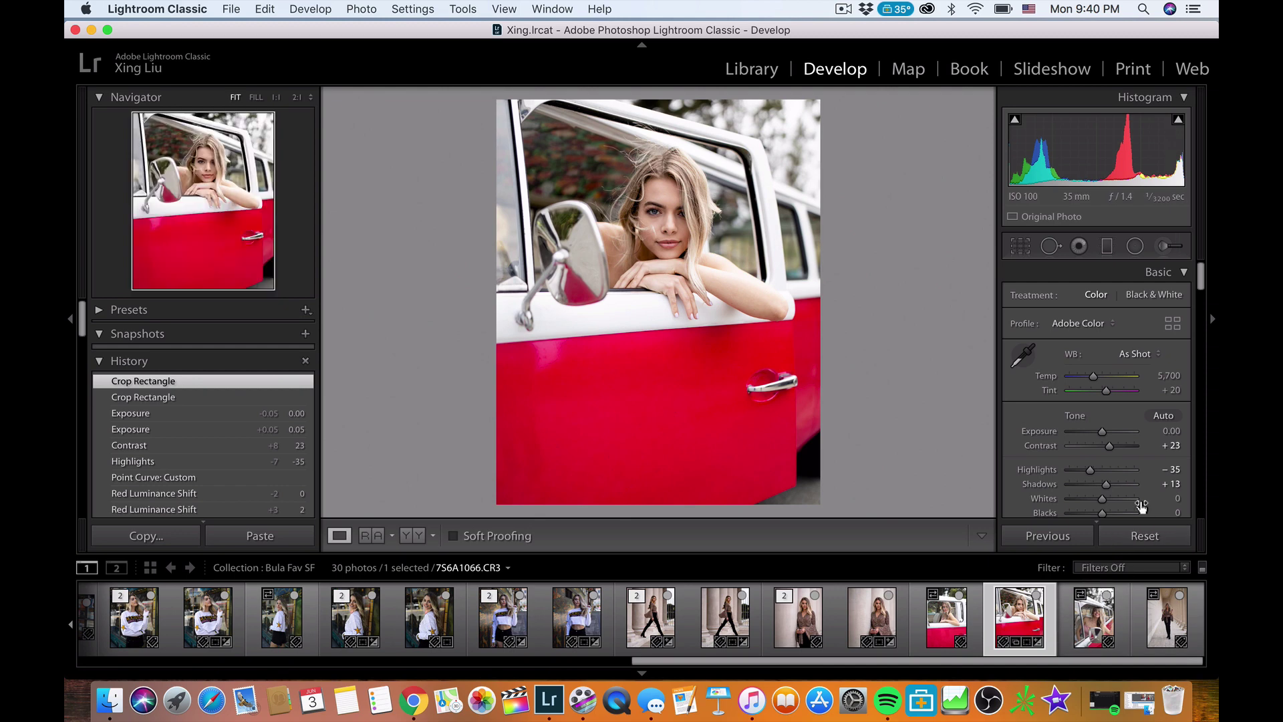
# Raise the Orange Saturation in the HSL adjustments to +8.
pyautogui.scroll(-5, 1133, 440)
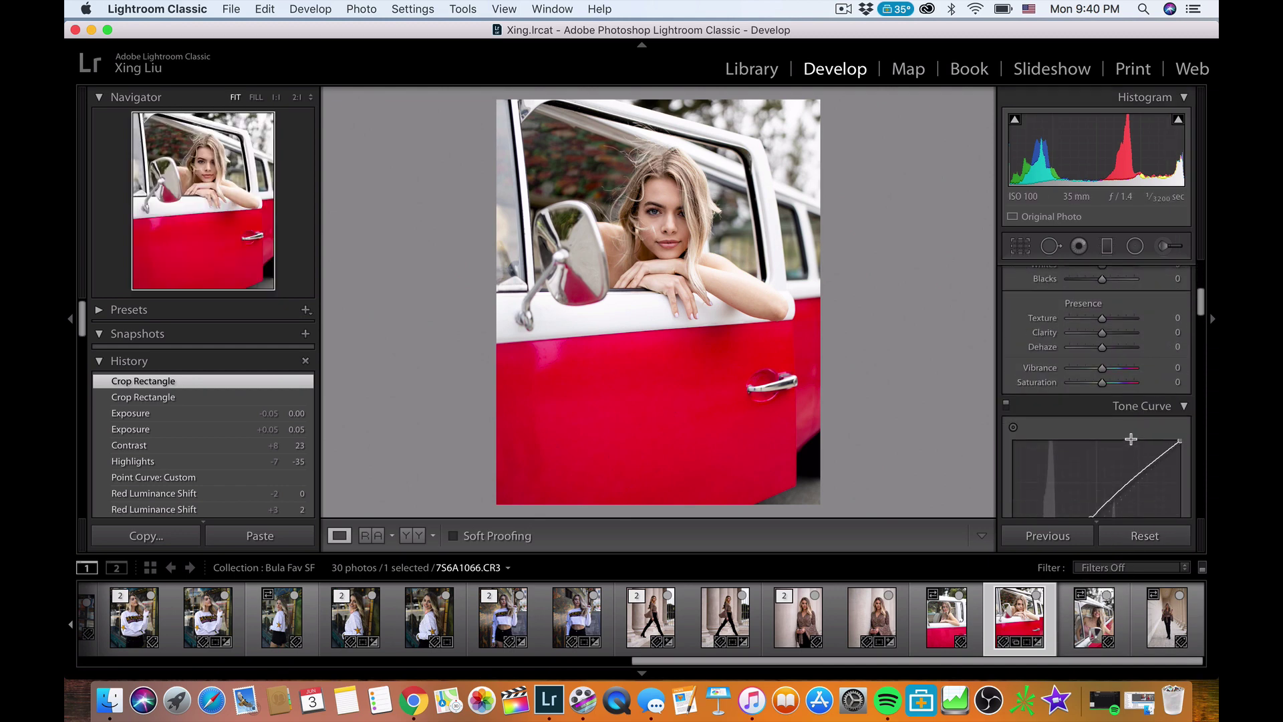
pyautogui.scroll(-10, 1132, 441)
pyautogui.scroll(-6, 1140, 443)
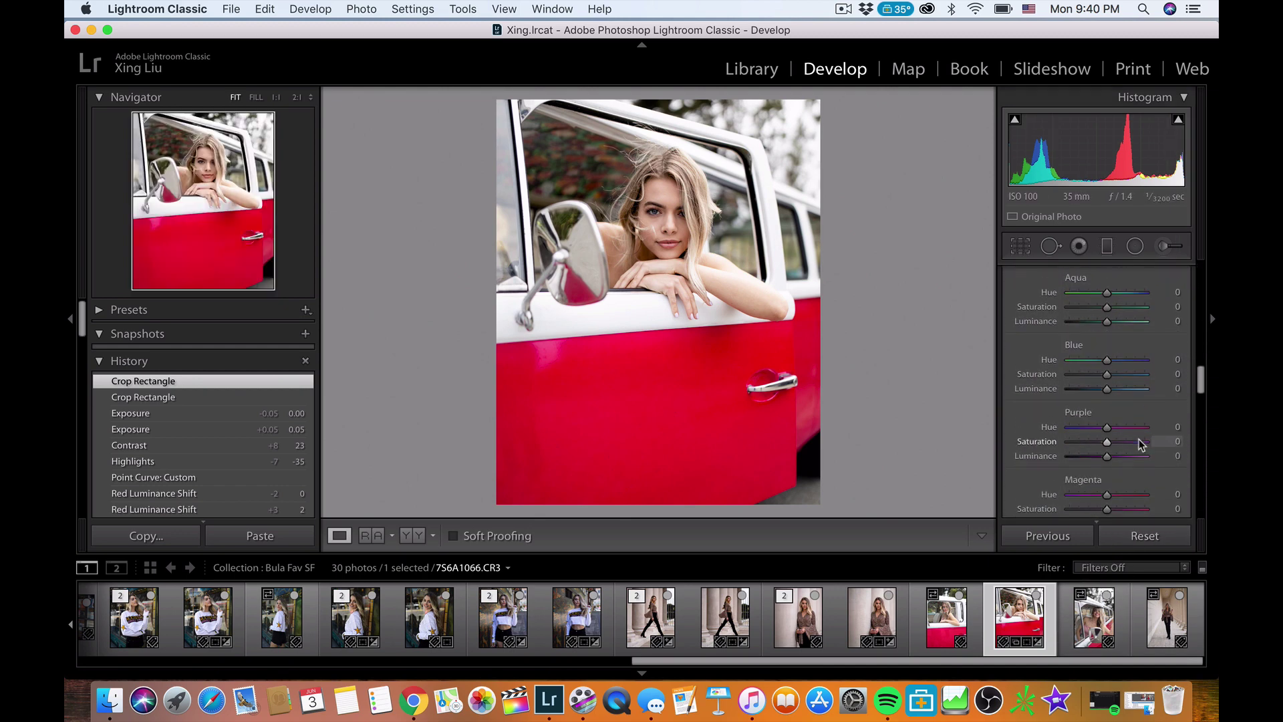
pyautogui.scroll(5, 1141, 444)
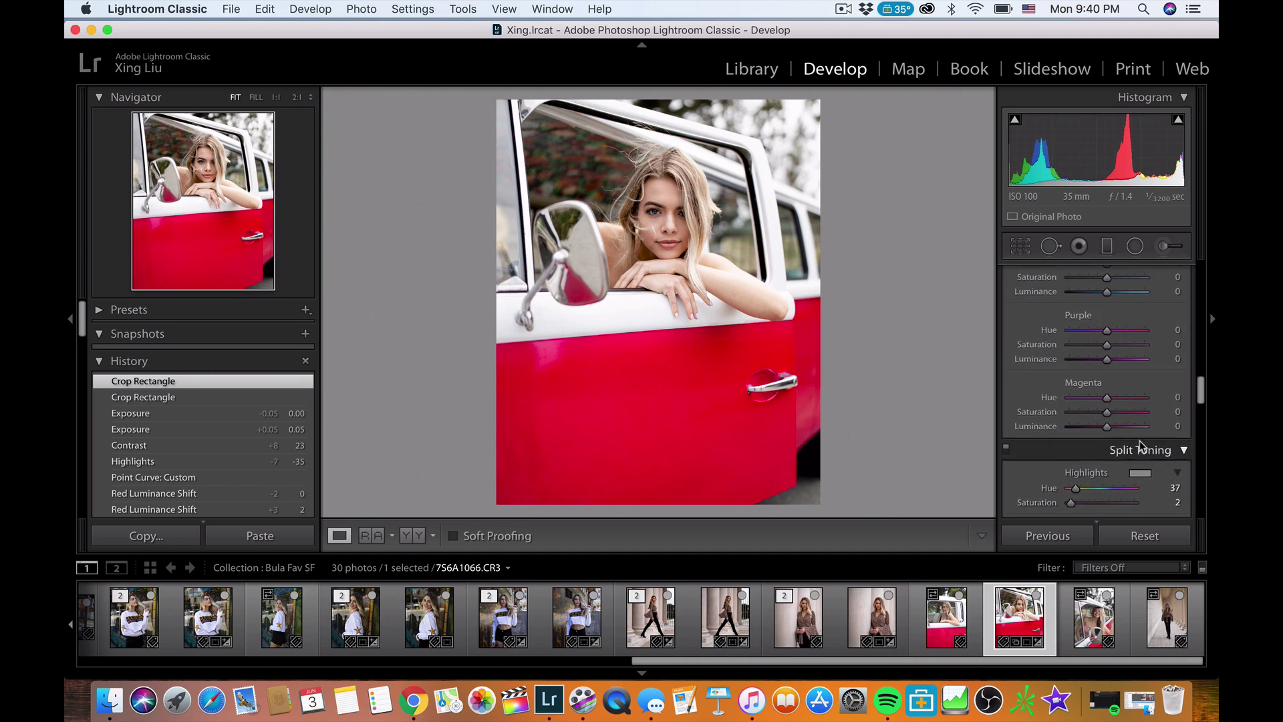
pyautogui.scroll(4, 1139, 432)
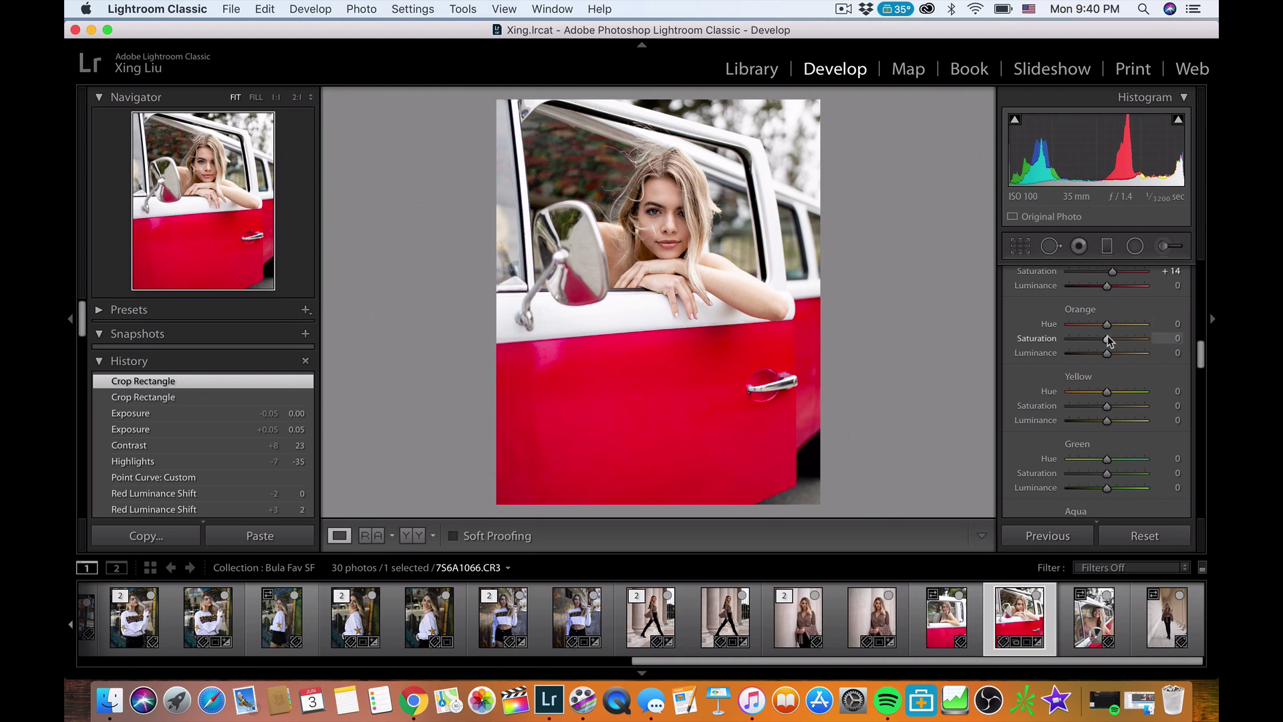
pyautogui.moveTo(1108, 336)
pyautogui.mouseDown()
pyautogui.moveTo(1148, 338)
pyautogui.moveTo(1111, 345)
pyautogui.mouseUp()
pyautogui.moveTo(1111, 341); pyautogui.dragTo(1110, 342)
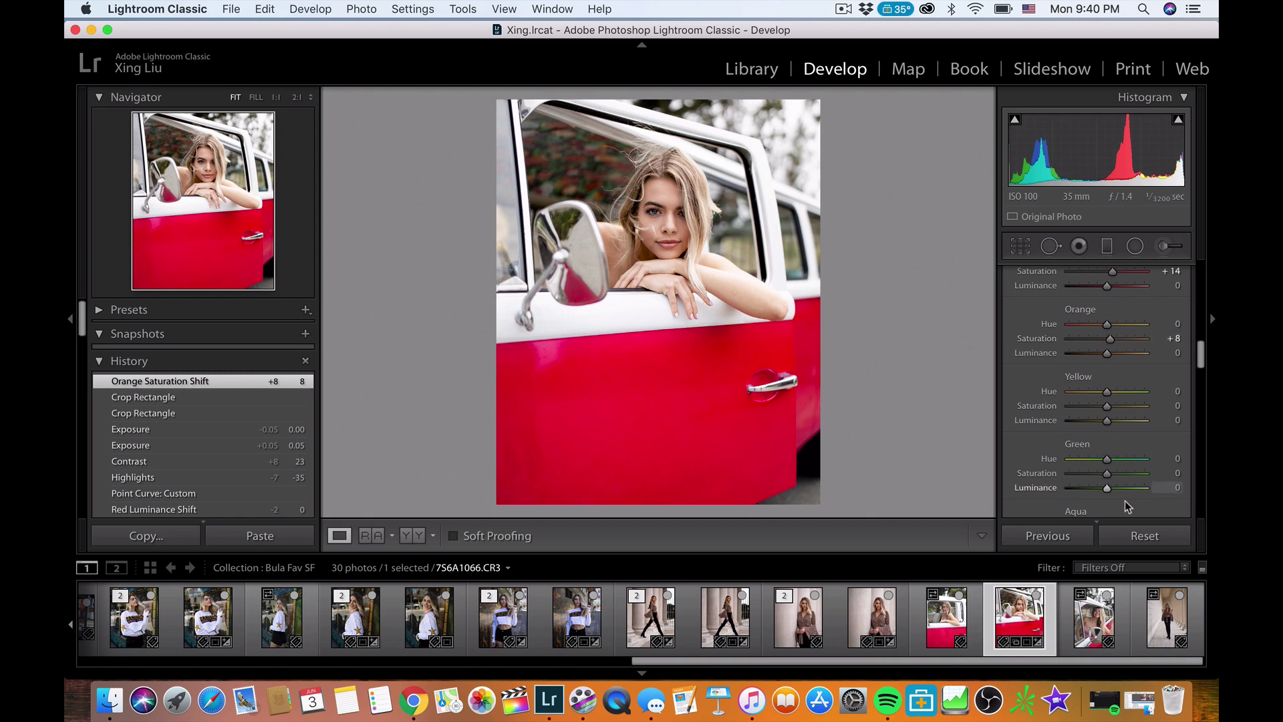
# Raise the photo's Vibrance to +9.
pyautogui.scroll(10, 1107, 441)
pyautogui.scroll(-4, 1114, 446)
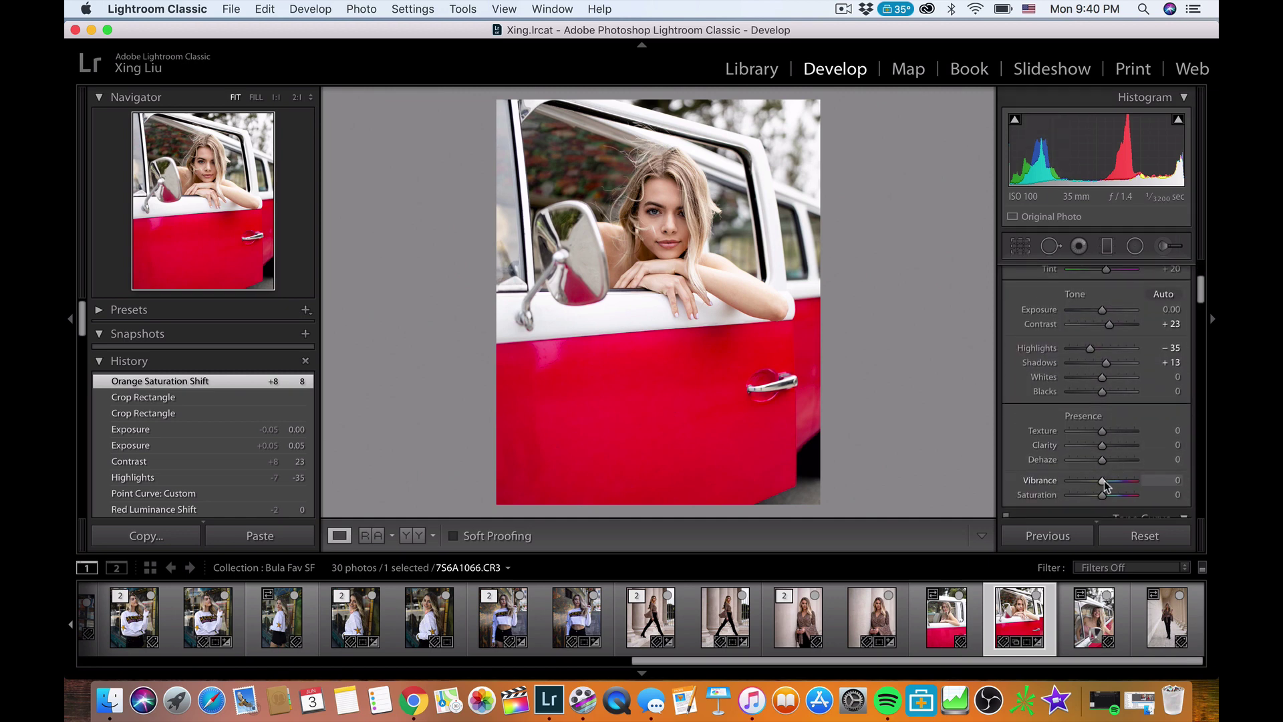
pyautogui.moveTo(1104, 484); pyautogui.dragTo(1107, 488)
pyautogui.moveTo(1107, 487); pyautogui.dragTo(1106, 488)
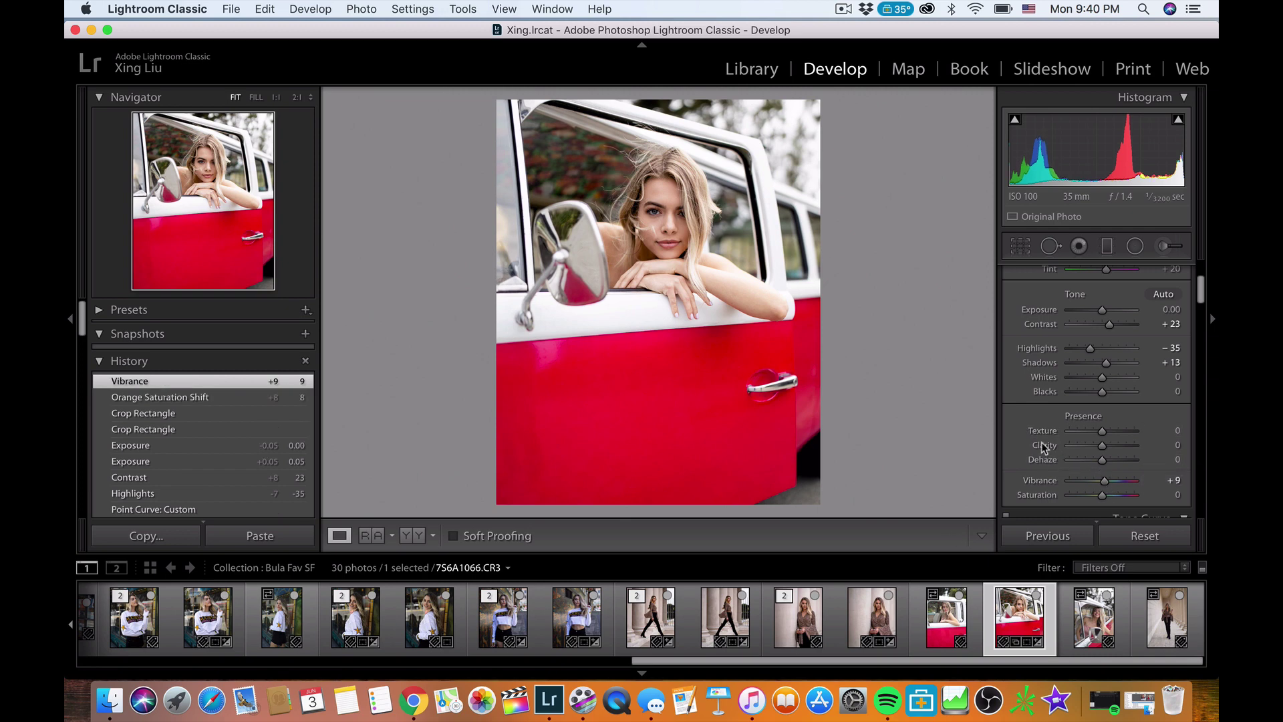
# Trim the crop slightly from the photo's lower left corner, nudge the image within the frame and apply the crop.
pyautogui.press('r')
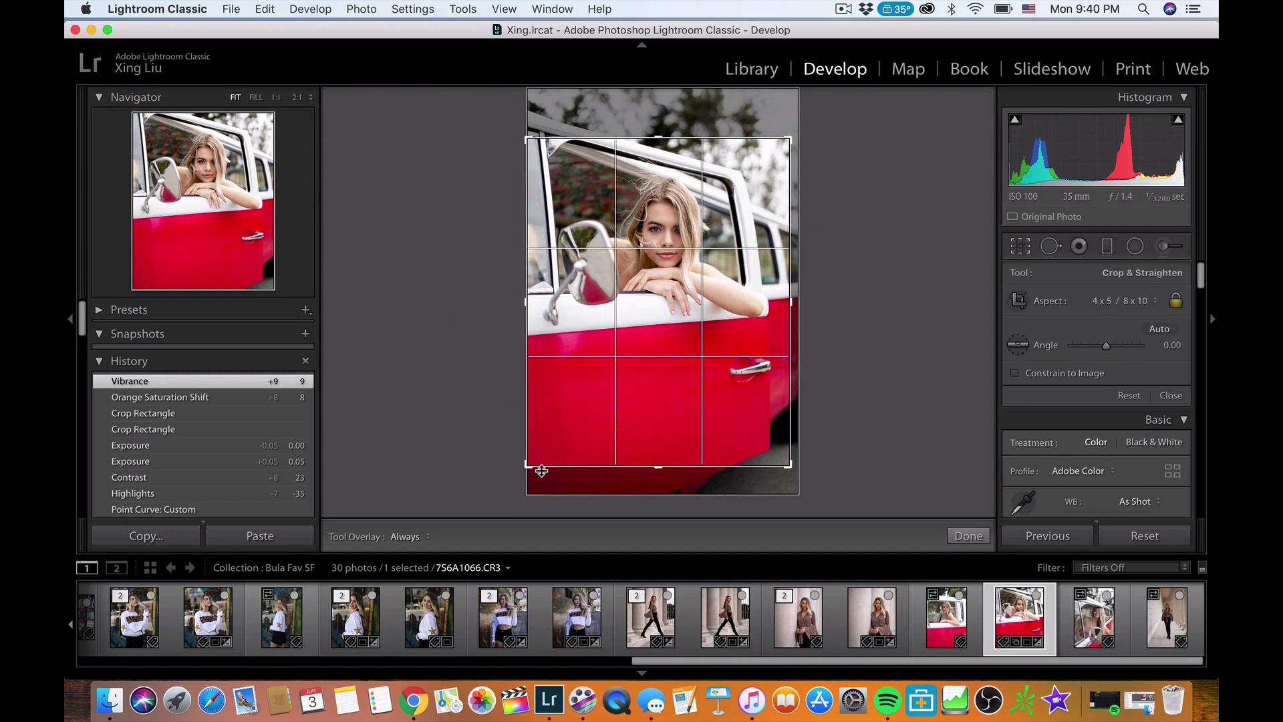
pyautogui.moveTo(528, 464); pyautogui.dragTo(529, 466)
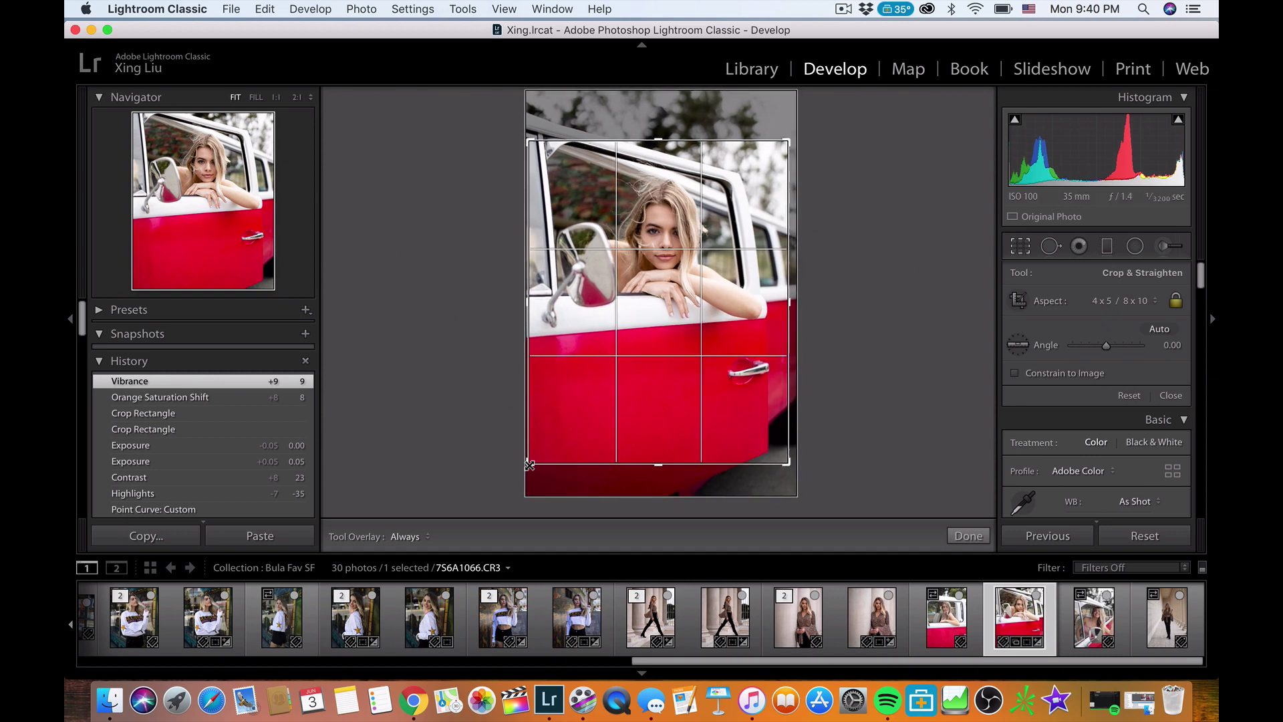
pyautogui.press('Return')
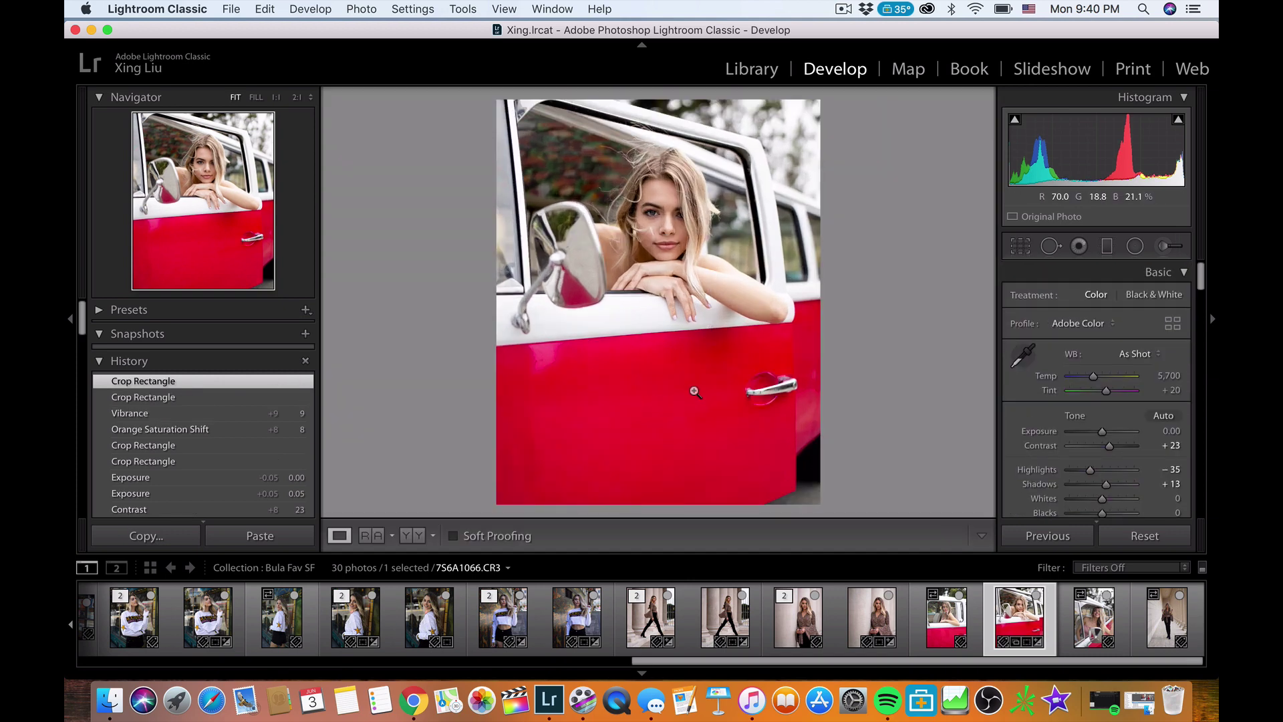
pyautogui.click(1023, 246)
pyautogui.moveTo(699, 316); pyautogui.dragTo(700, 313)
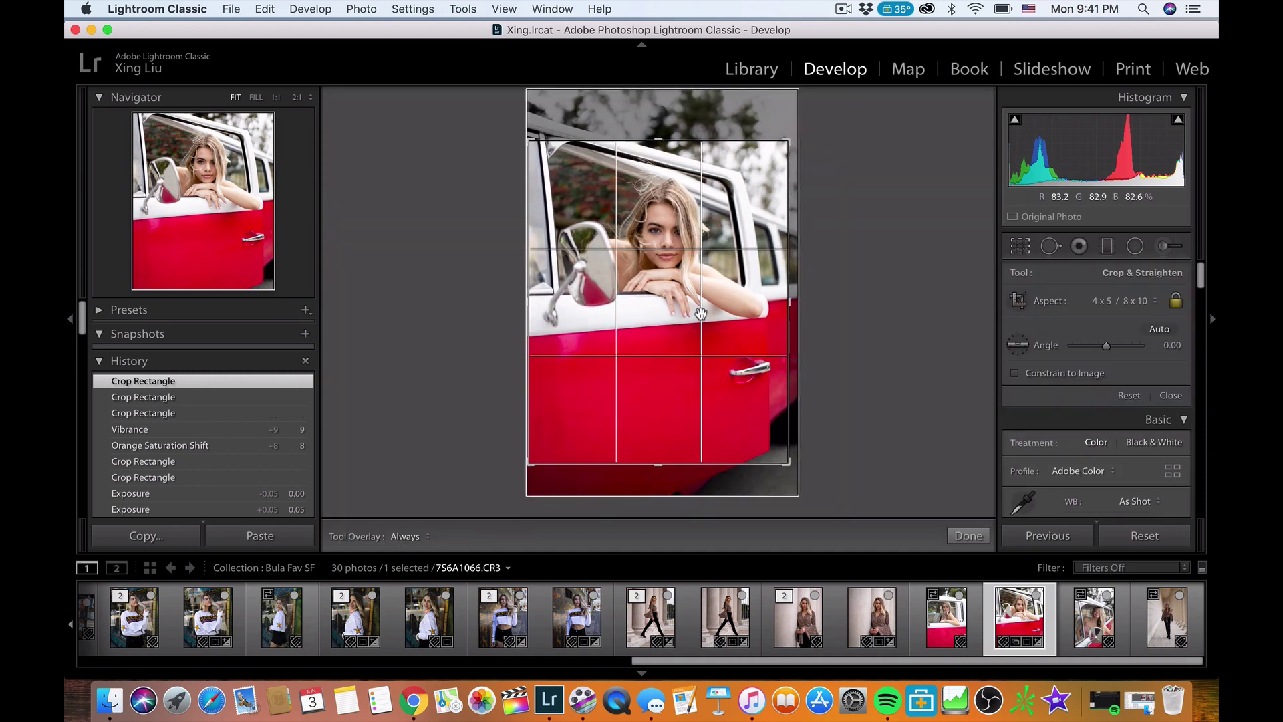
pyautogui.press('Return')
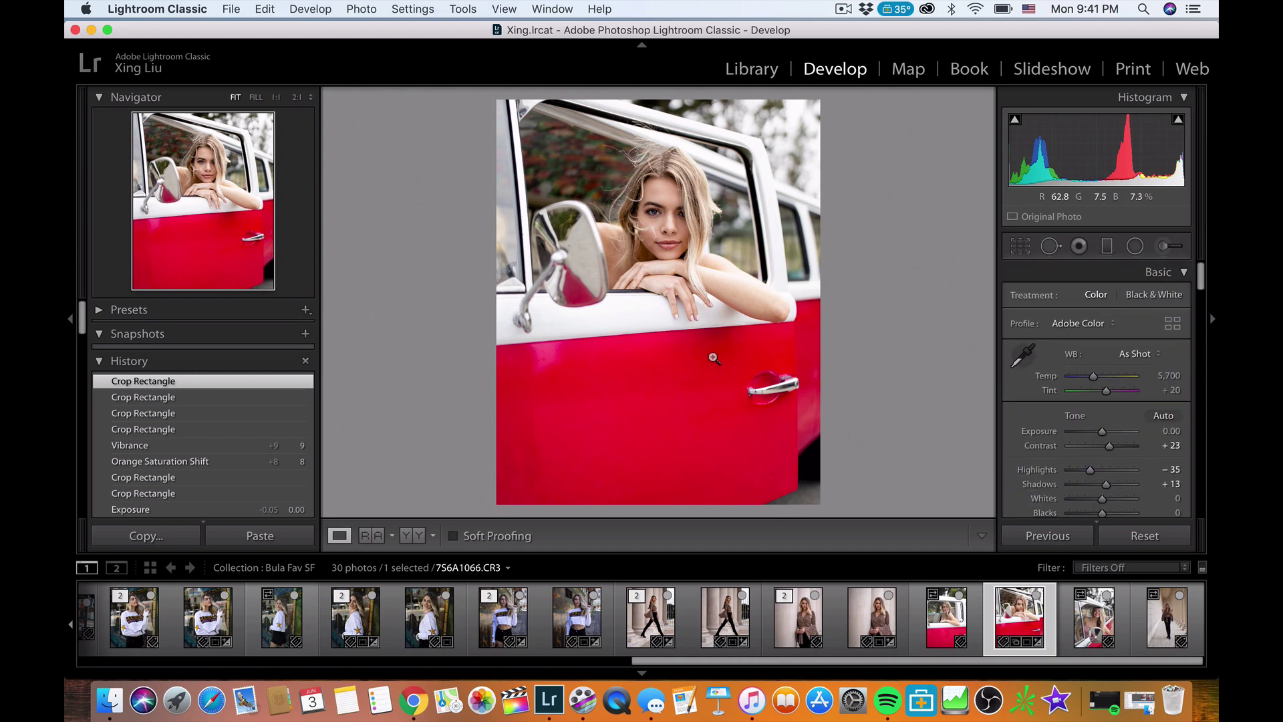
# Open a copy with Lightroom adjustments in Imagenomic Portraiture 3 as a 16-bit ProPhoto RGB TIFF at resolution 600 with ZIP compression.
pyautogui.rightClick(640, 314)
pyautogui.moveTo(789, 331)
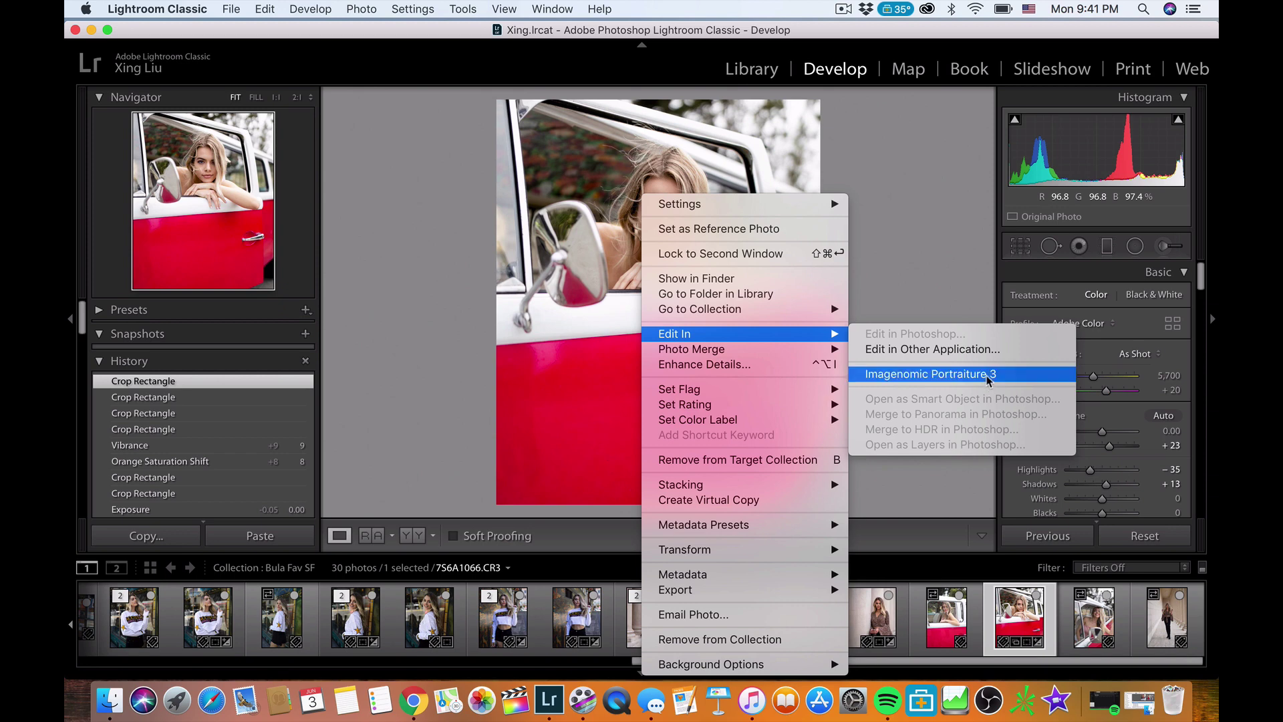
pyautogui.click(988, 380)
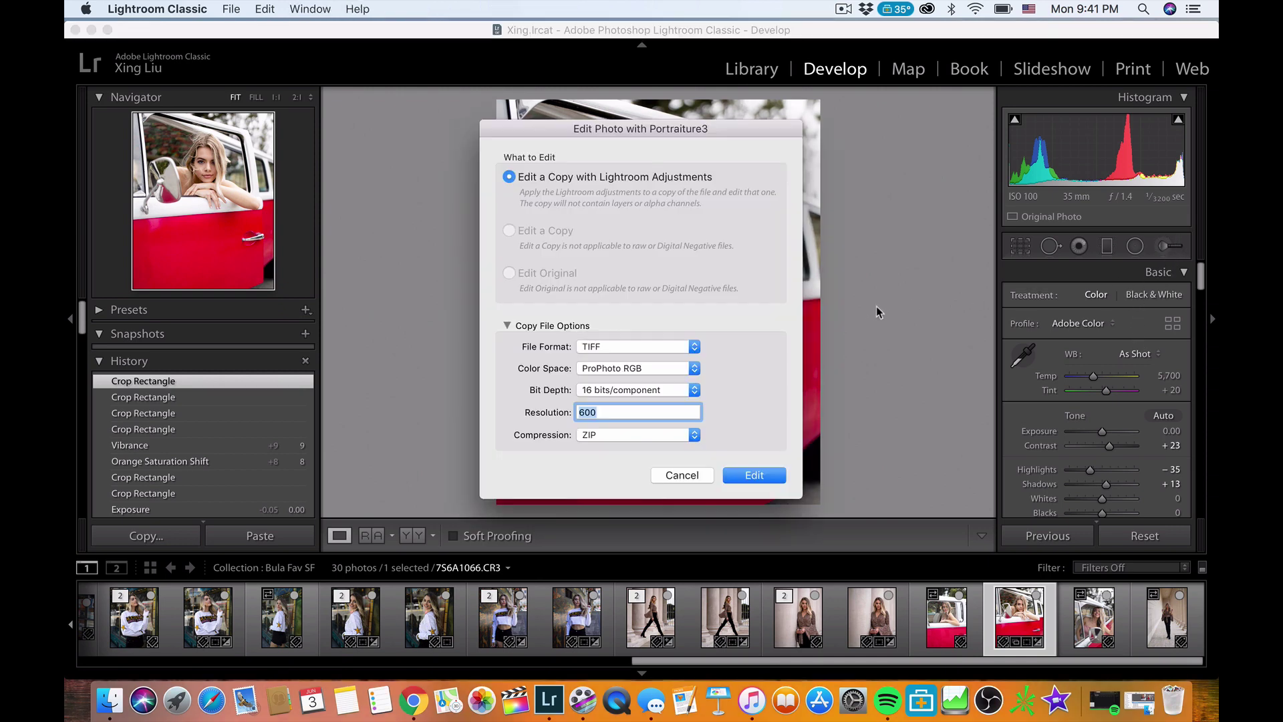
pyautogui.click(768, 473)
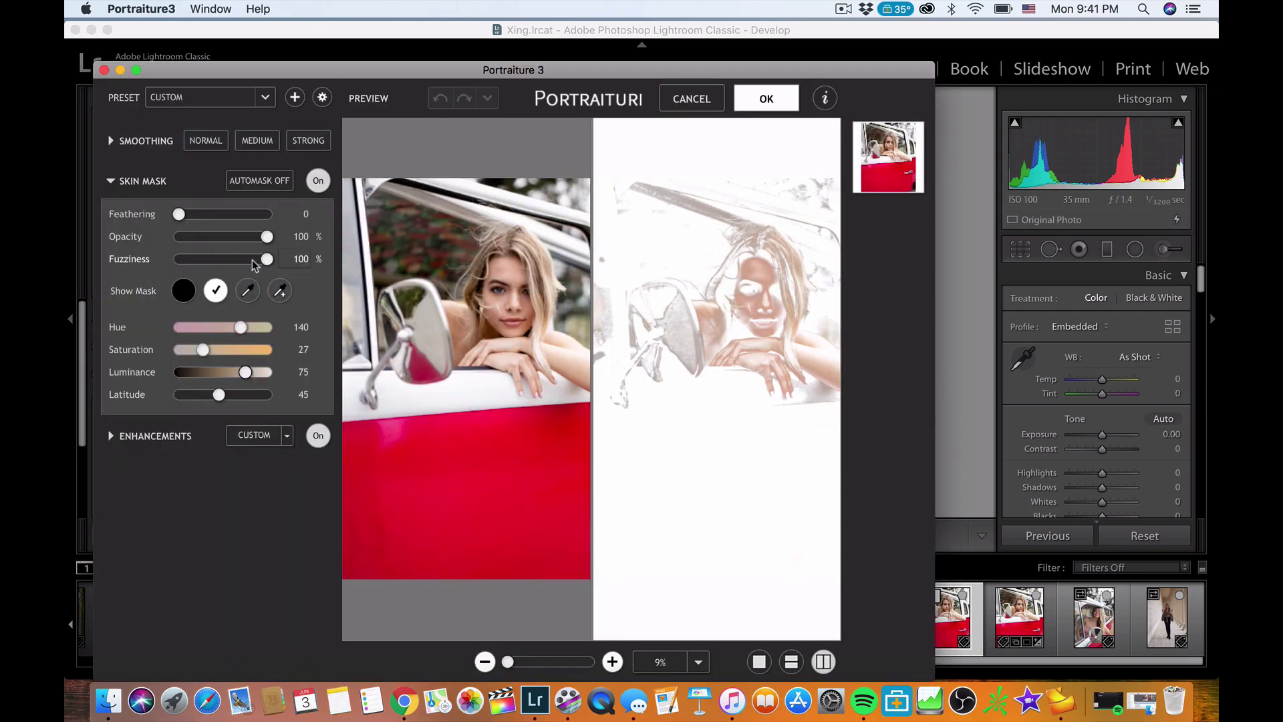
# Toggle the white skin mask preview off and on to examine which areas of the portrait are masked.
pyautogui.click(214, 296)
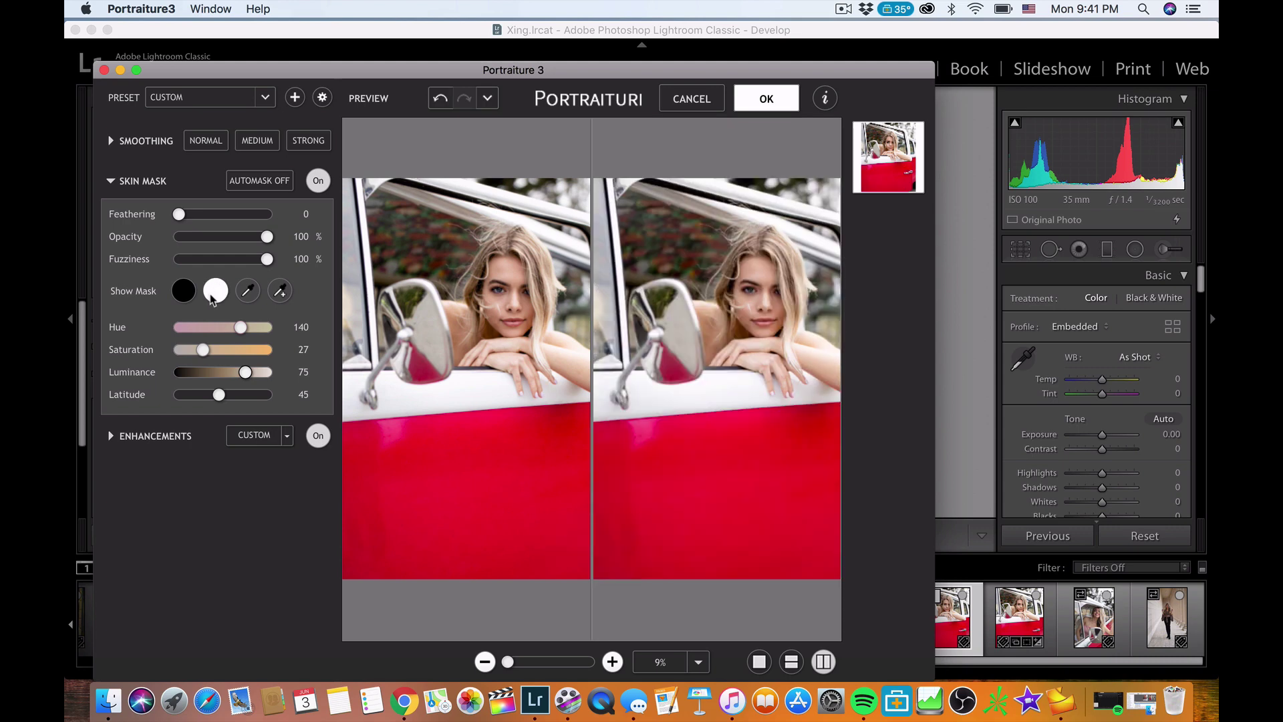
pyautogui.click(214, 297)
pyautogui.click(213, 297)
pyautogui.click(216, 296)
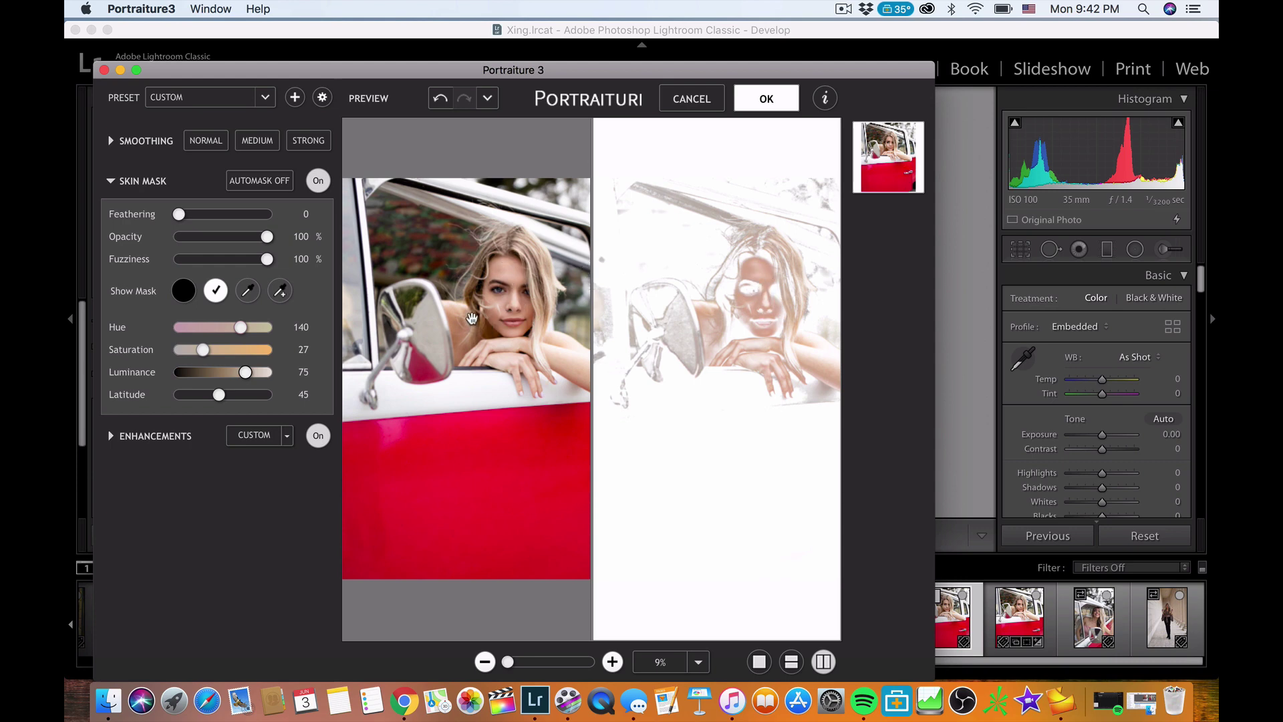
# Refine the skin mask by sampling several skin tones across the woman's face, and hide the white mask preview.
pyautogui.click(248, 293)
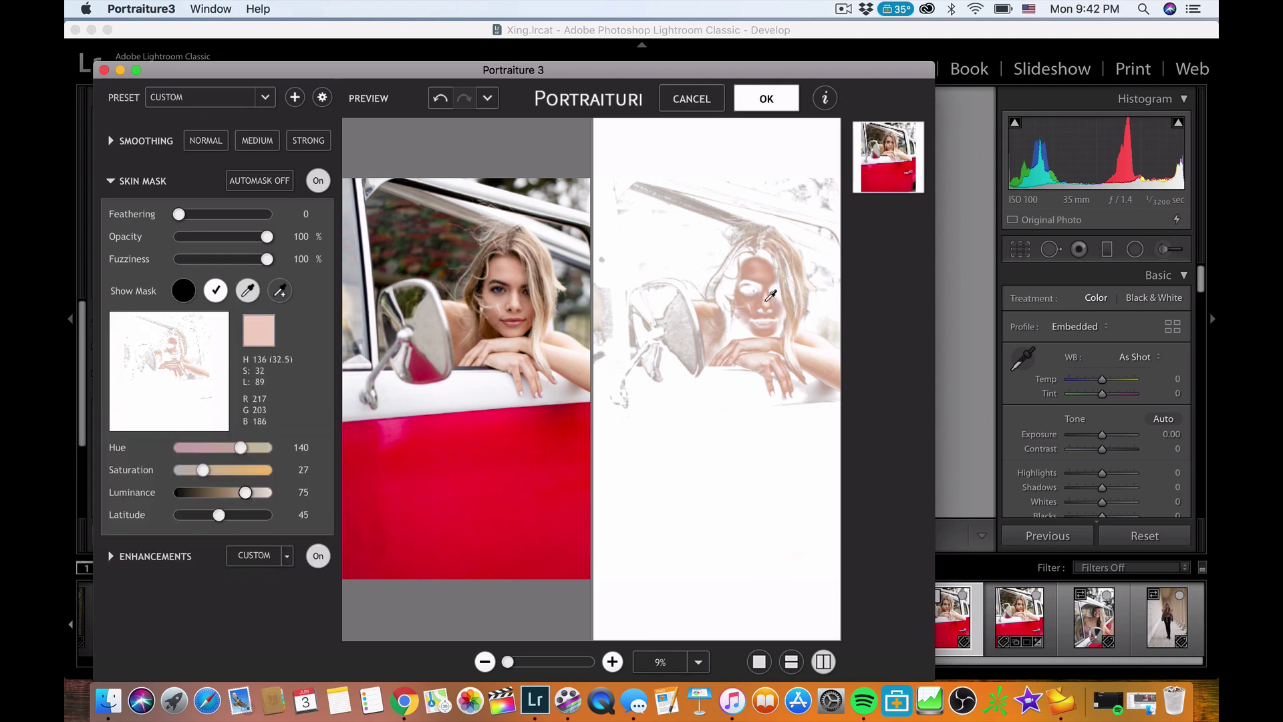
pyautogui.click(769, 295)
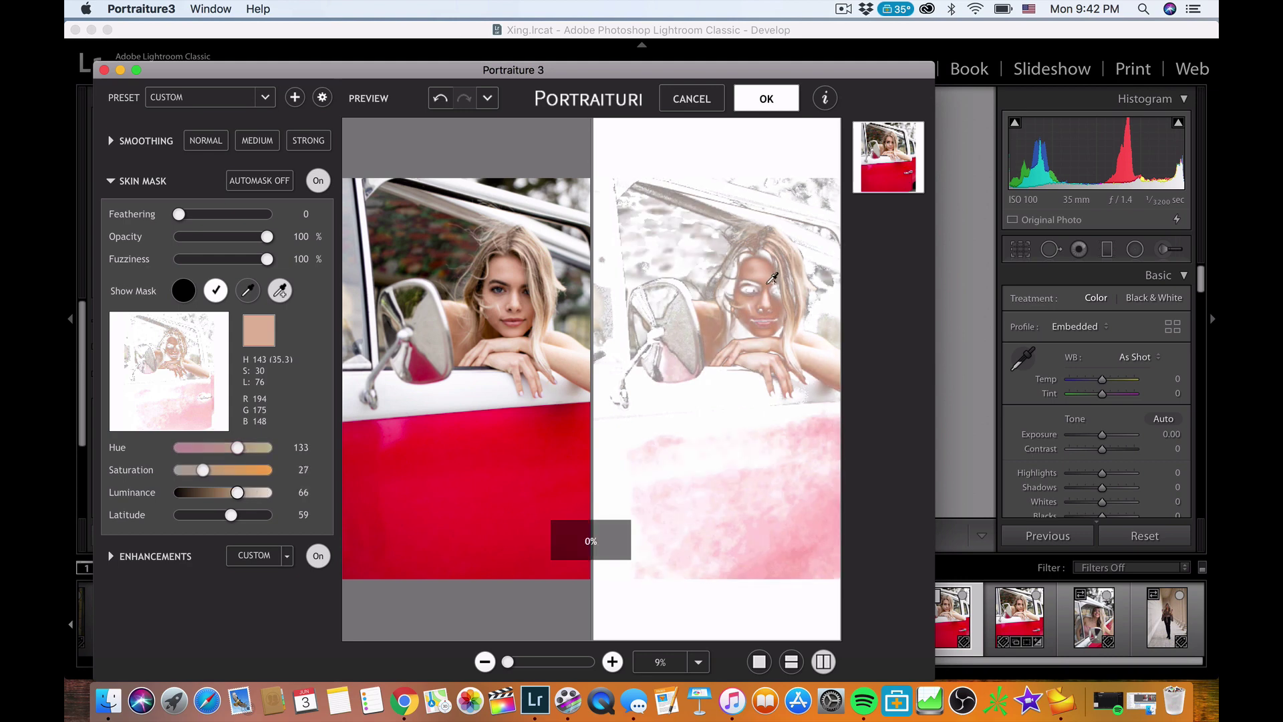
pyautogui.click(768, 271)
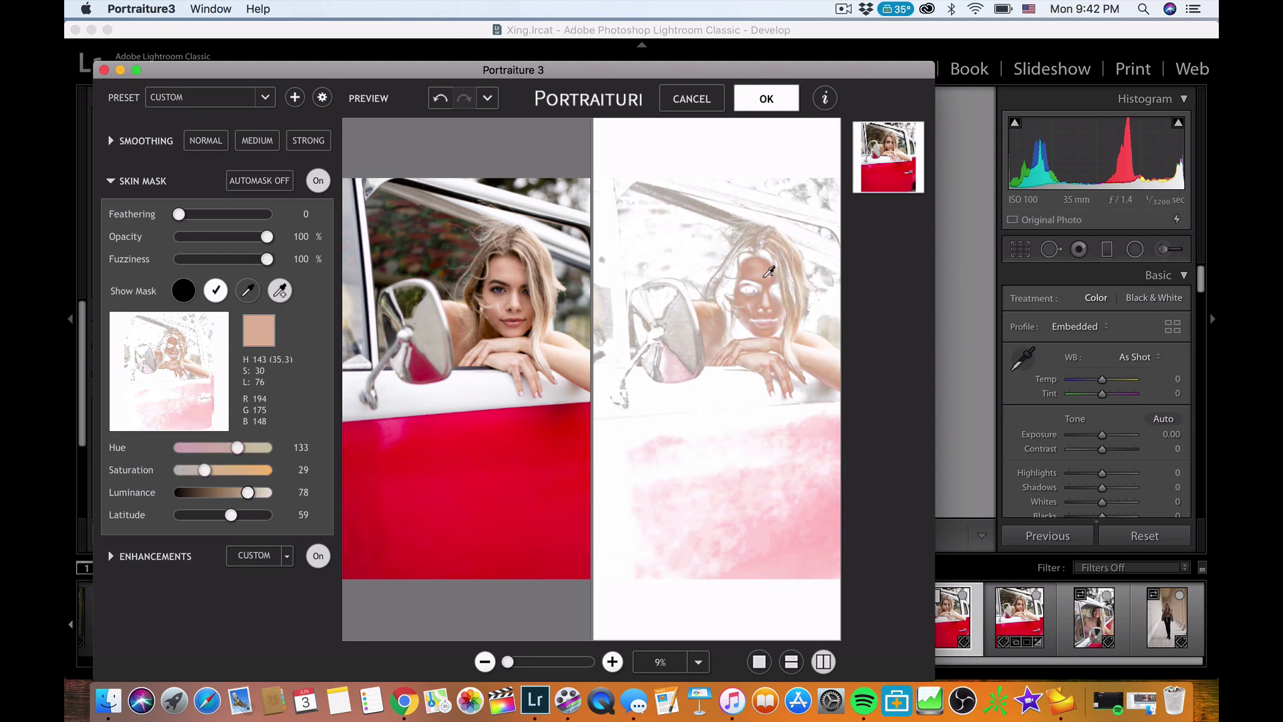
pyautogui.click(772, 292)
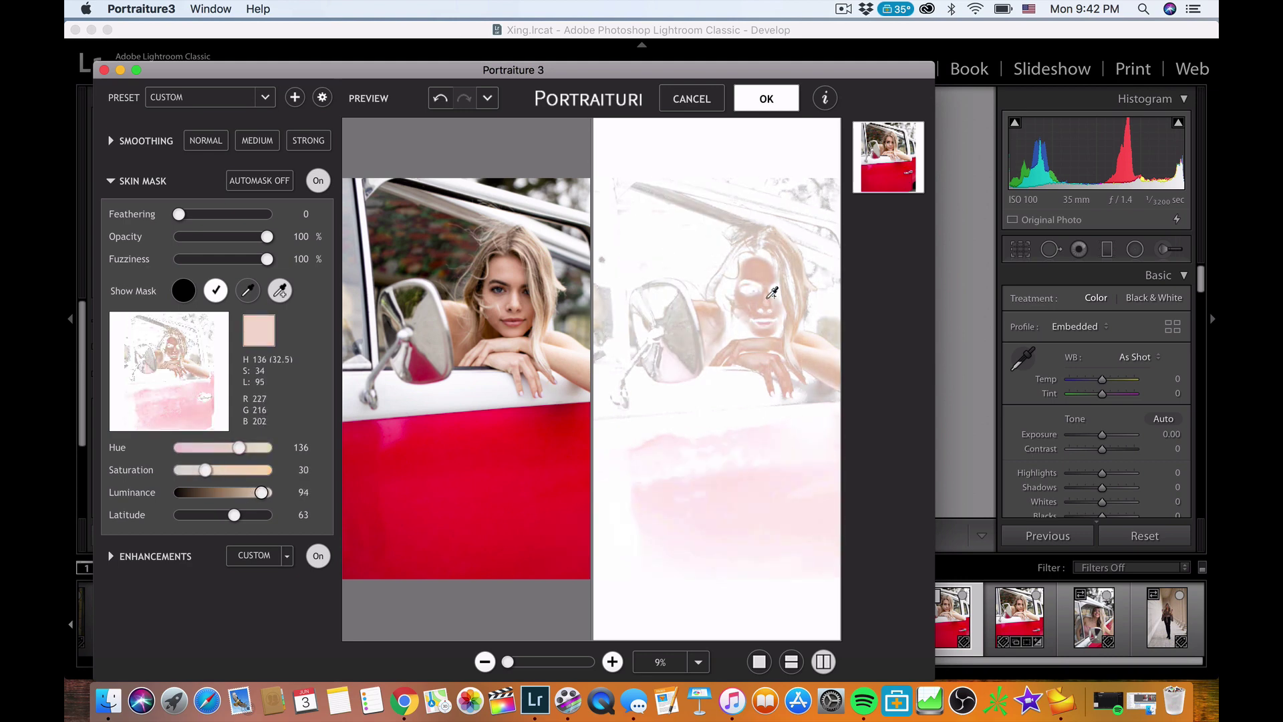
pyautogui.click(769, 269)
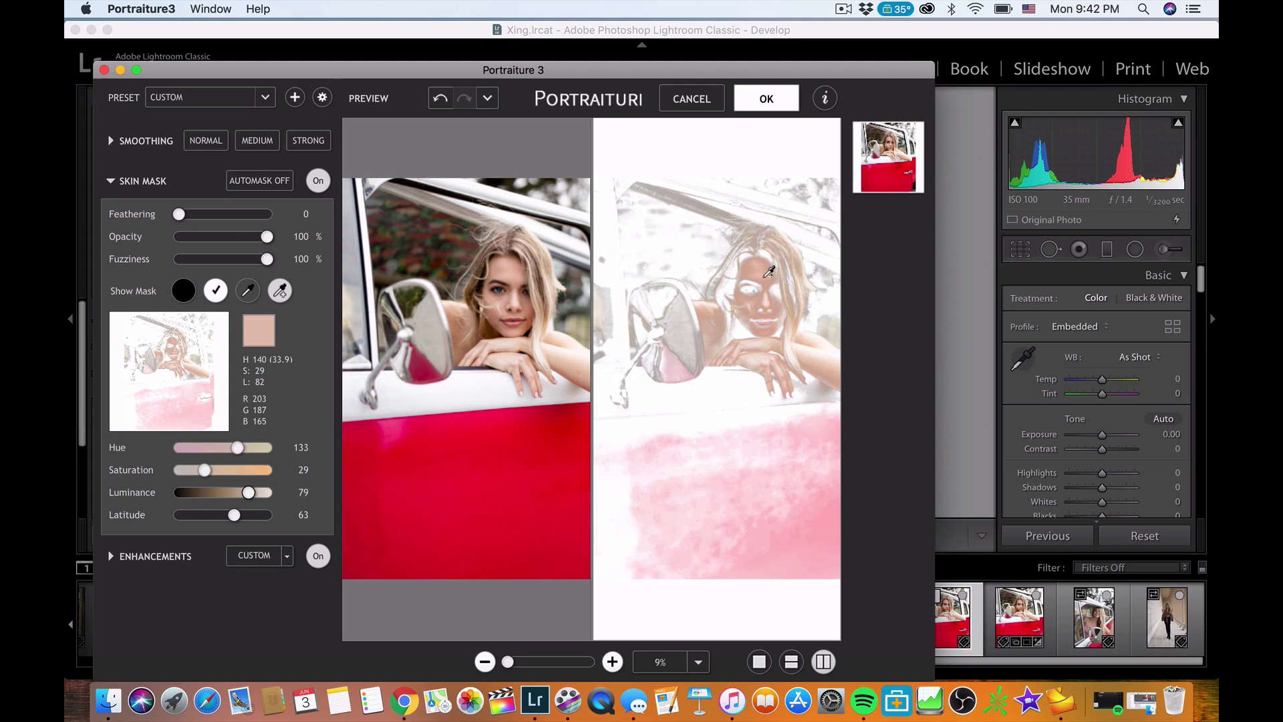
pyautogui.click(769, 274)
pyautogui.click(772, 281)
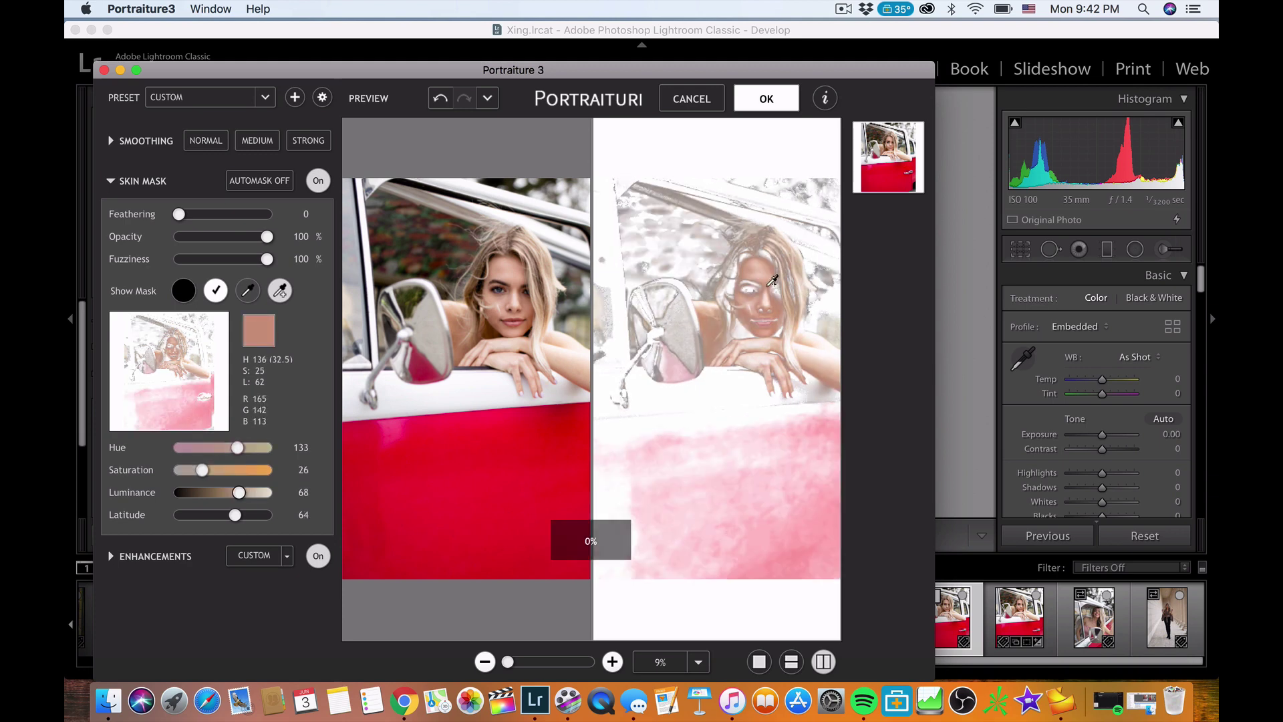
pyautogui.click(765, 268)
pyautogui.click(765, 269)
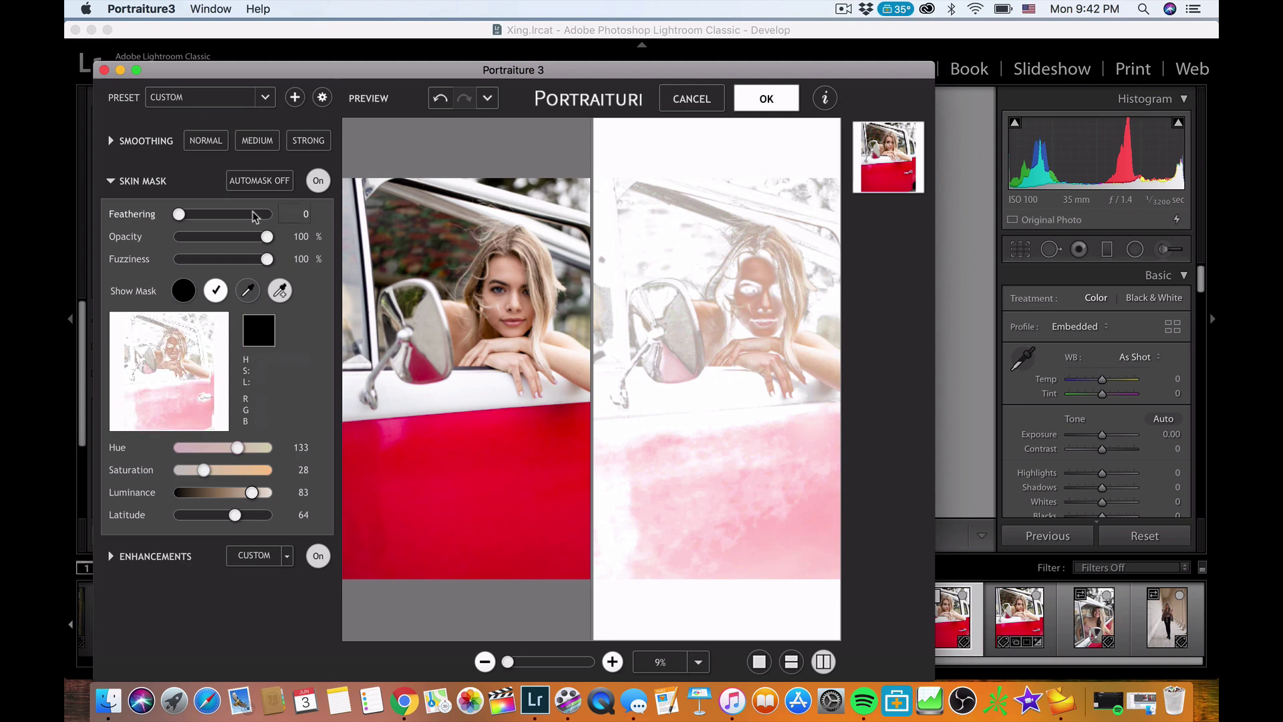
pyautogui.click(215, 290)
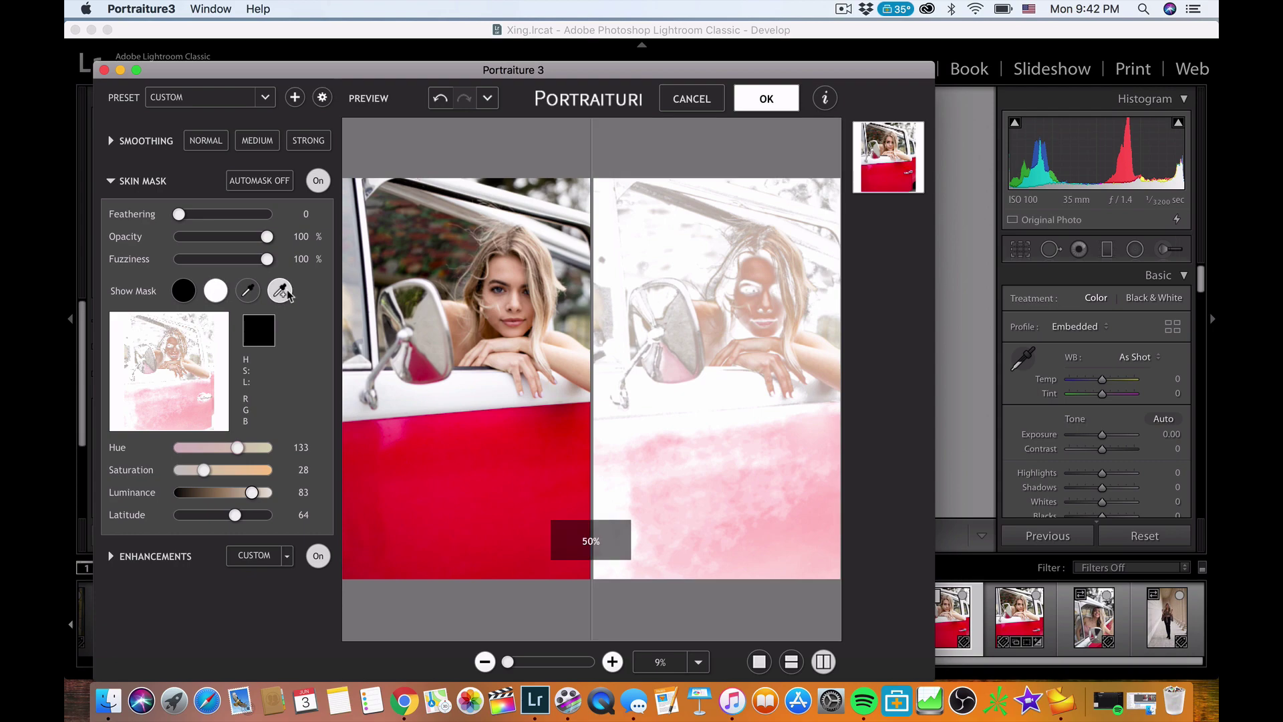
# Compare the woman's face before and after smoothing at 50% zoom and accept the Portraiture result.
pyautogui.click(612, 662)
pyautogui.scroll(2, 712, 276)
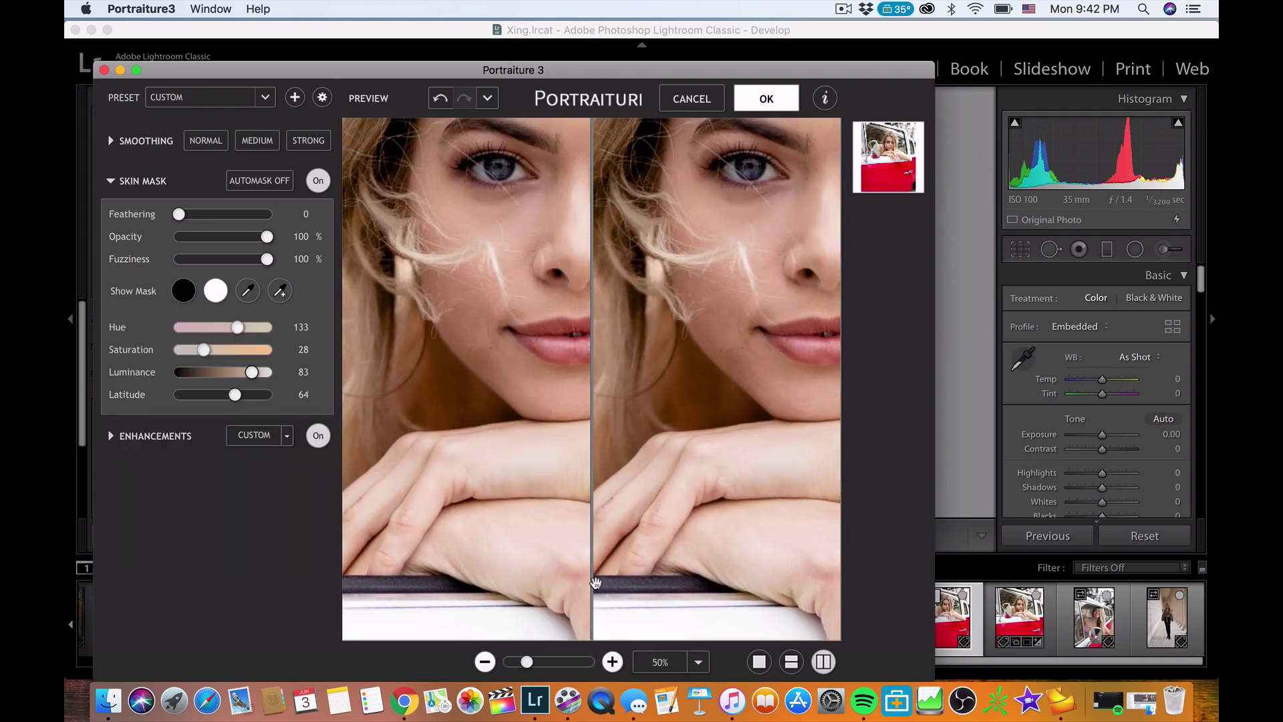
pyautogui.moveTo(715, 323); pyautogui.dragTo(639, 419)
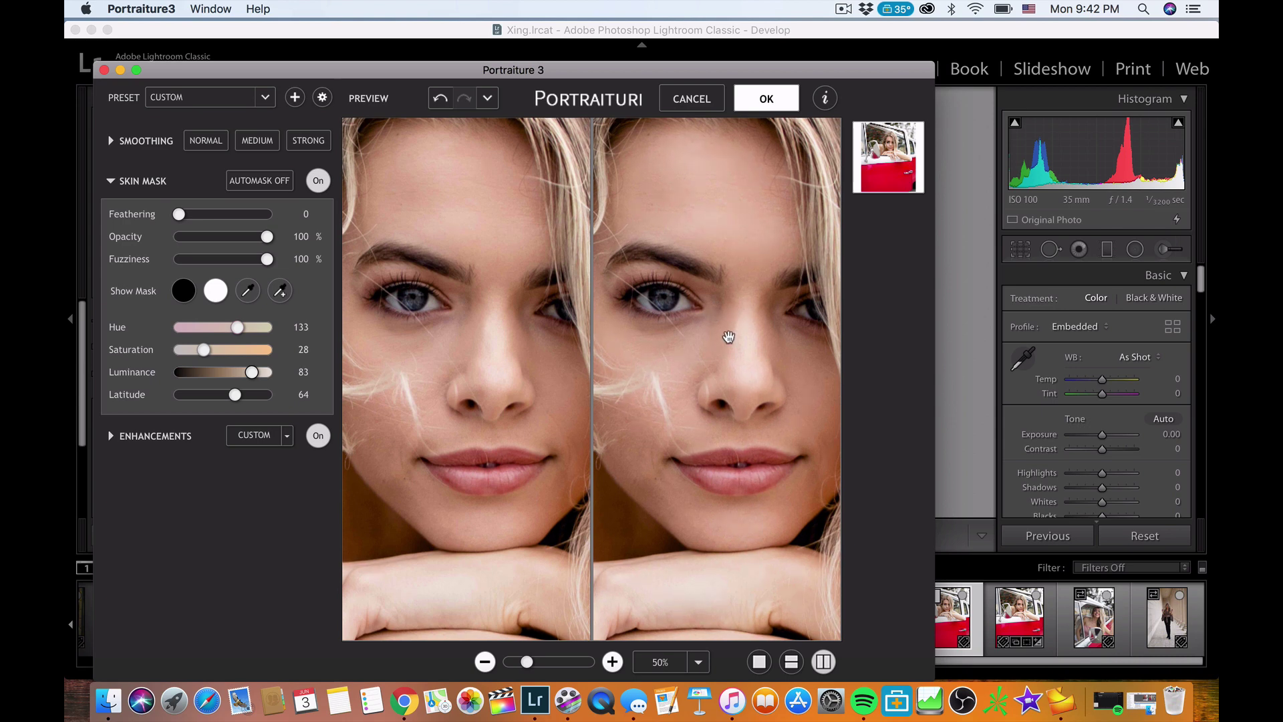
pyautogui.click(484, 662)
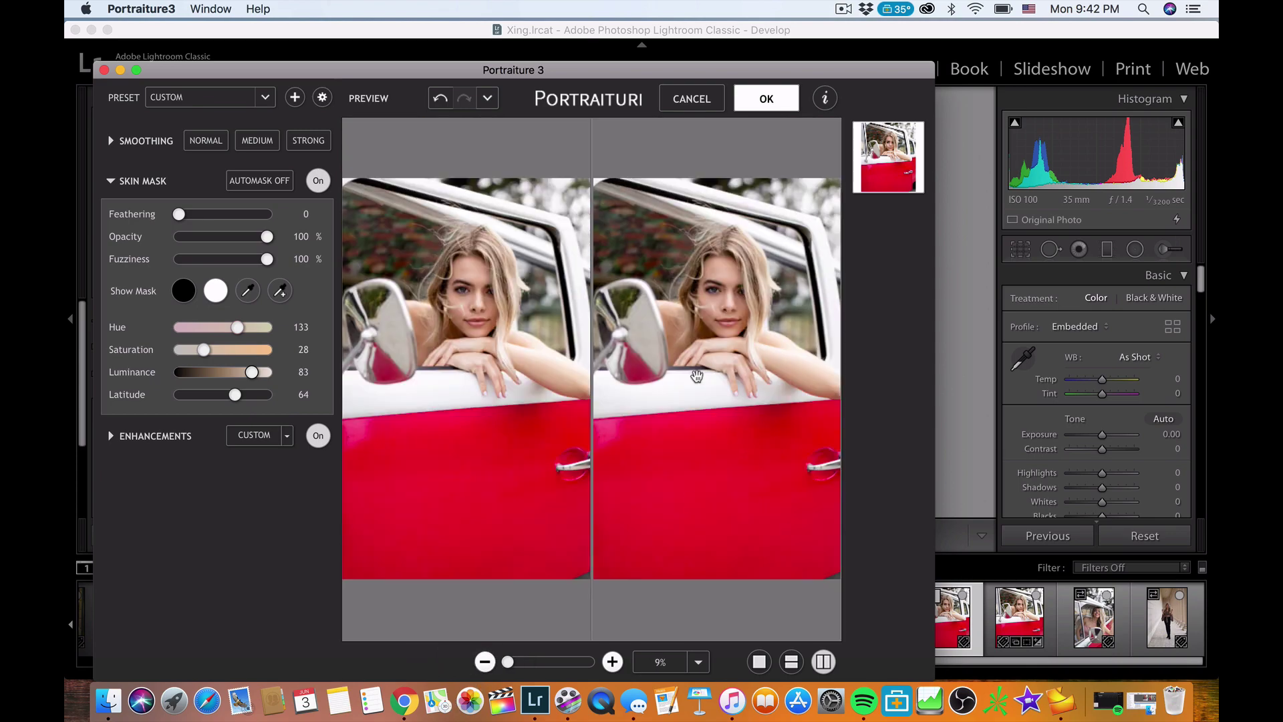
pyautogui.moveTo(694, 413); pyautogui.dragTo(620, 425)
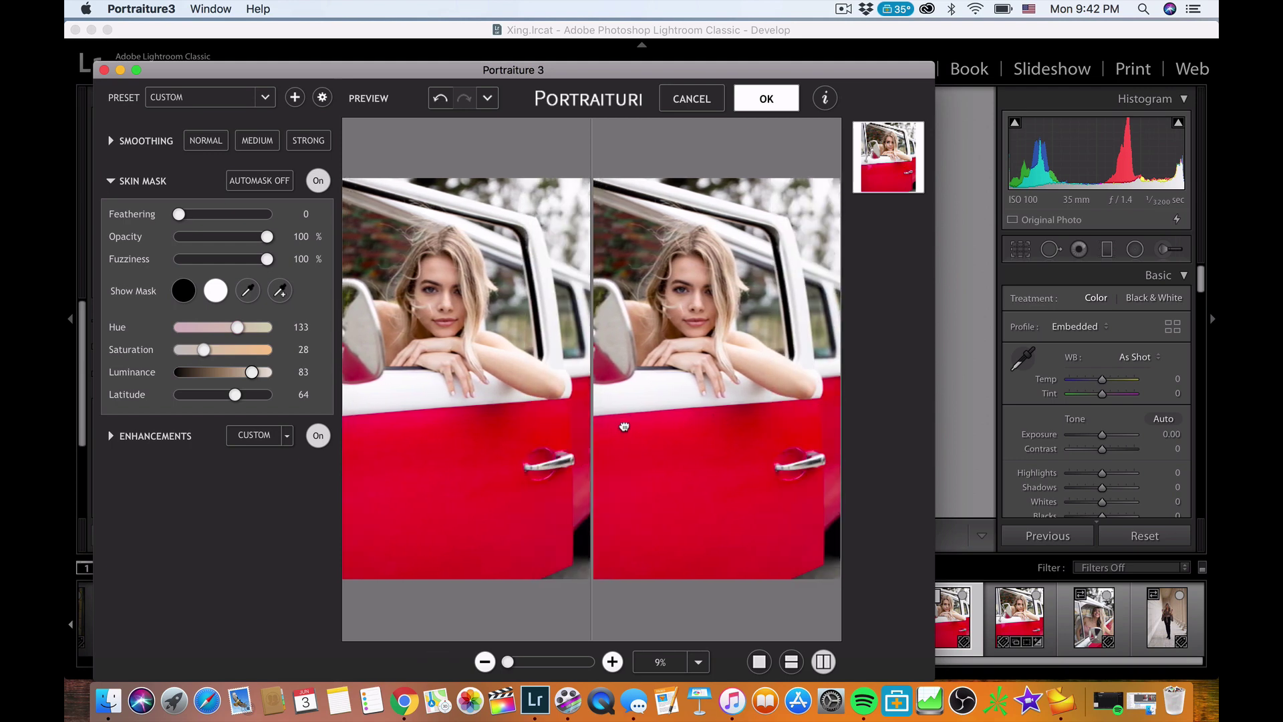
pyautogui.click(763, 107)
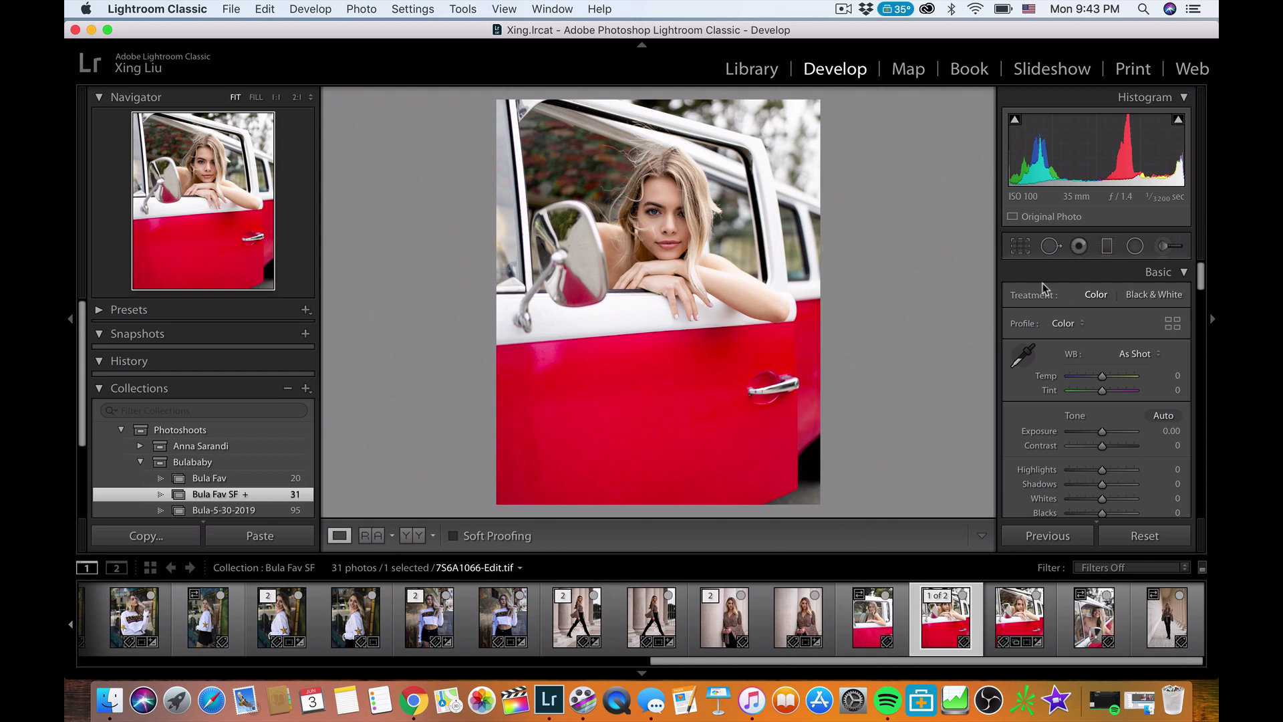
# Trim the retouched copy's crop slightly from its lower right corner, apply the crop and check the face.
pyautogui.press('r')
pyautogui.moveTo(821, 503); pyautogui.dragTo(794, 430)
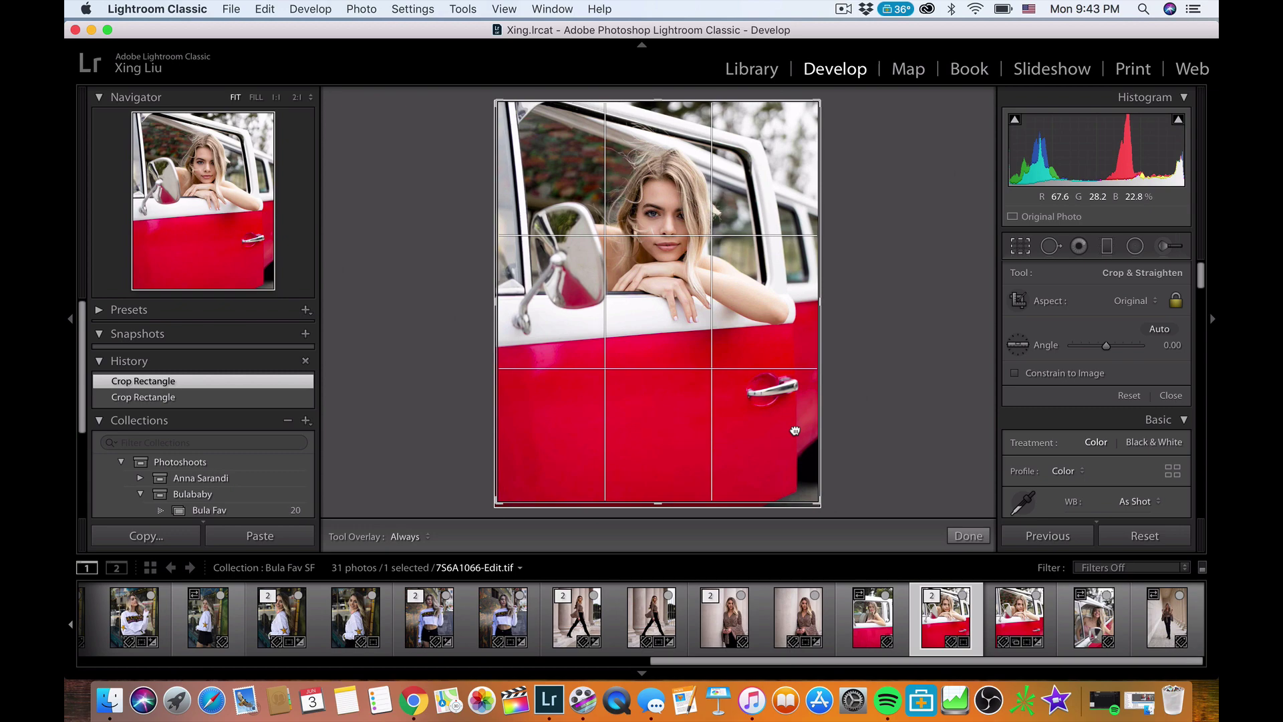
pyautogui.press('Return')
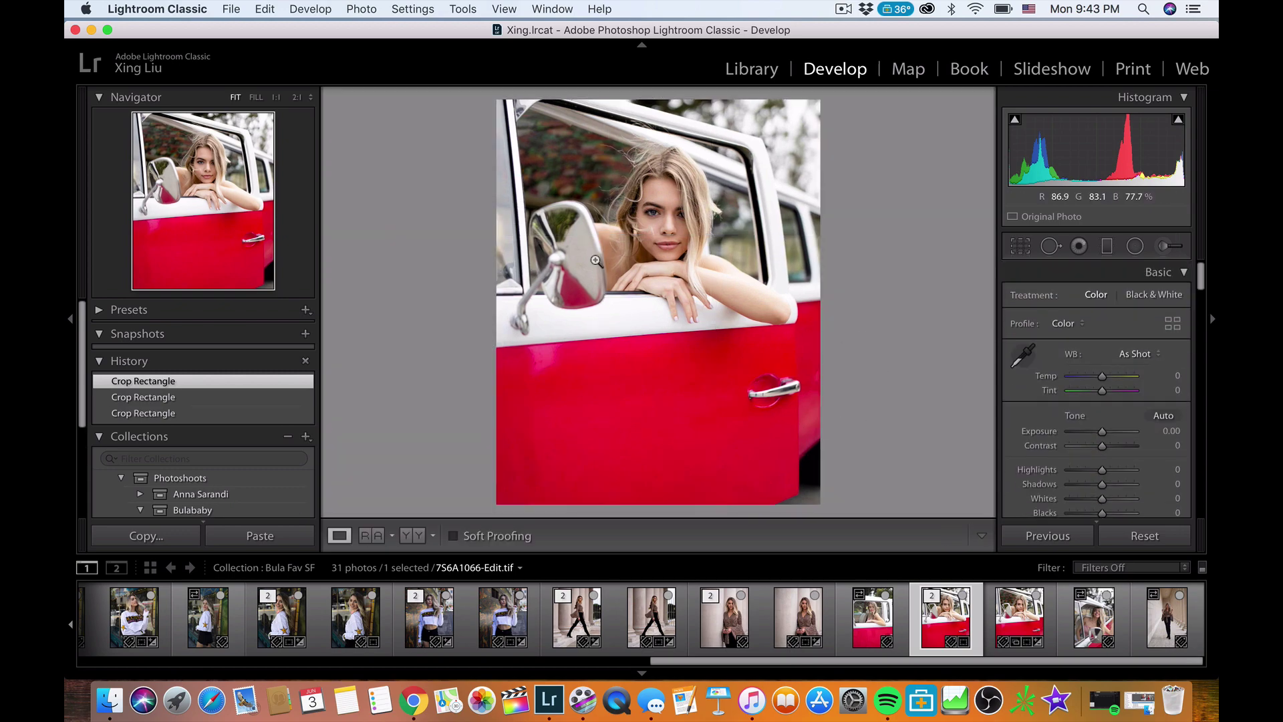
pyautogui.click(640, 223)
pyautogui.click(686, 224)
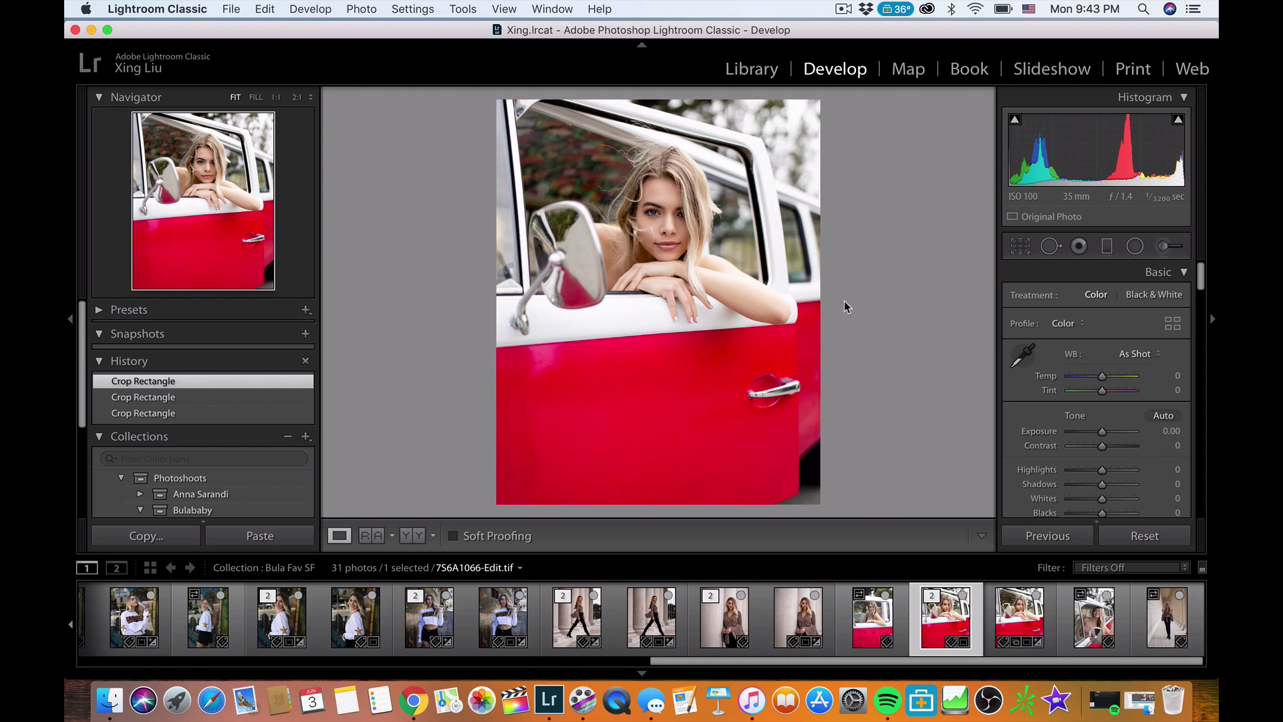
# Review the export settings and export the retouched photo to the hard drive as an sRGB JPEG at quality 100 and 240 pixels per inch.
pyautogui.press('super+shift+e')
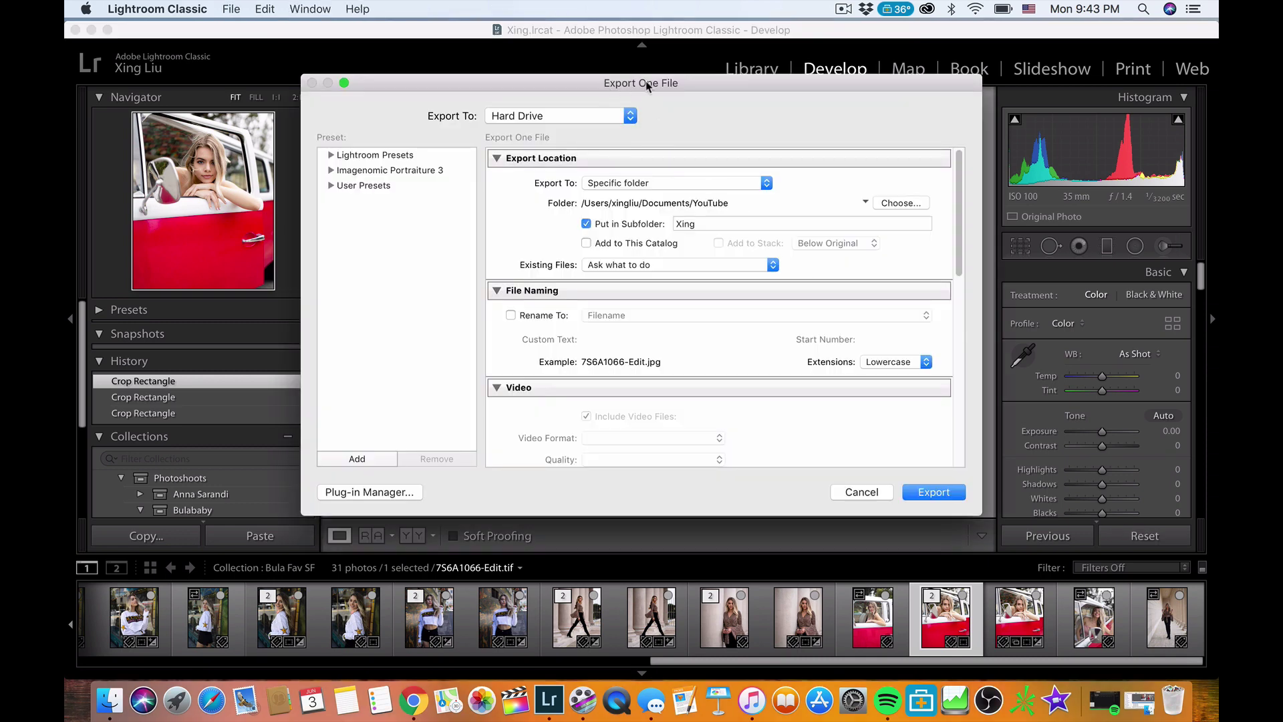
pyautogui.scroll(-8, 790, 350)
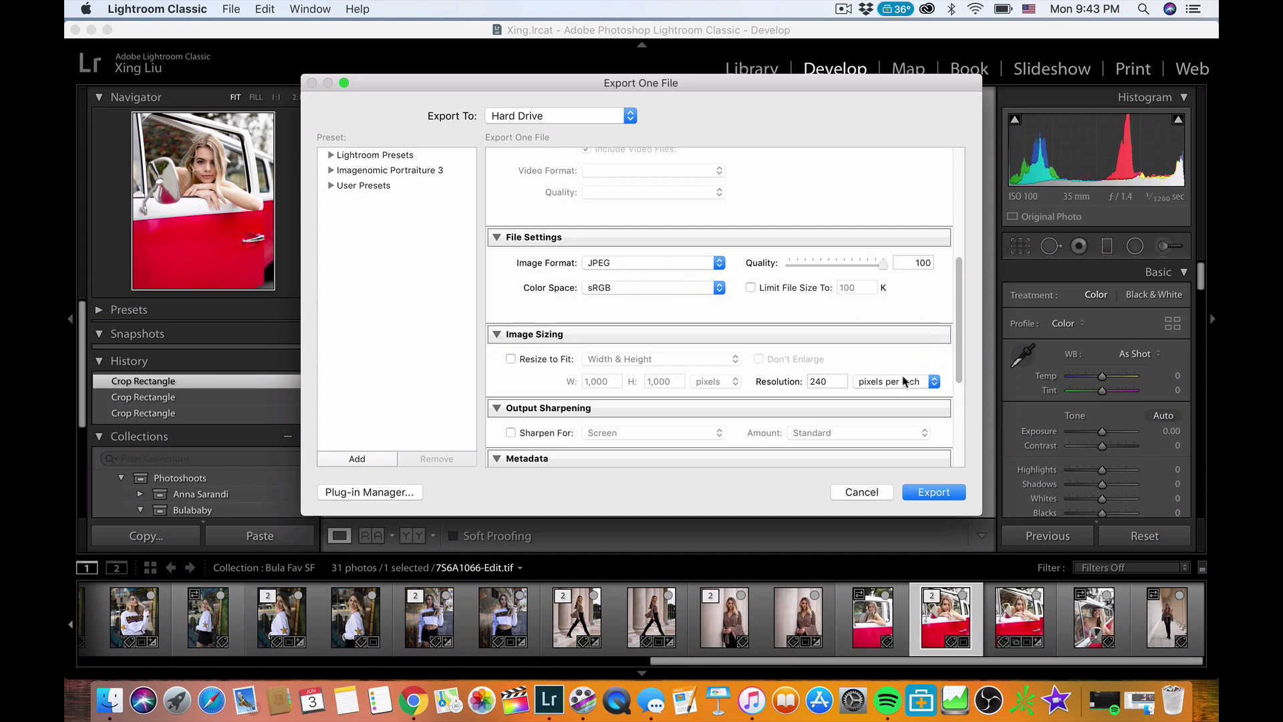
pyautogui.scroll(3, 882, 391)
pyautogui.scroll(7, 799, 401)
pyautogui.scroll(-12, 788, 405)
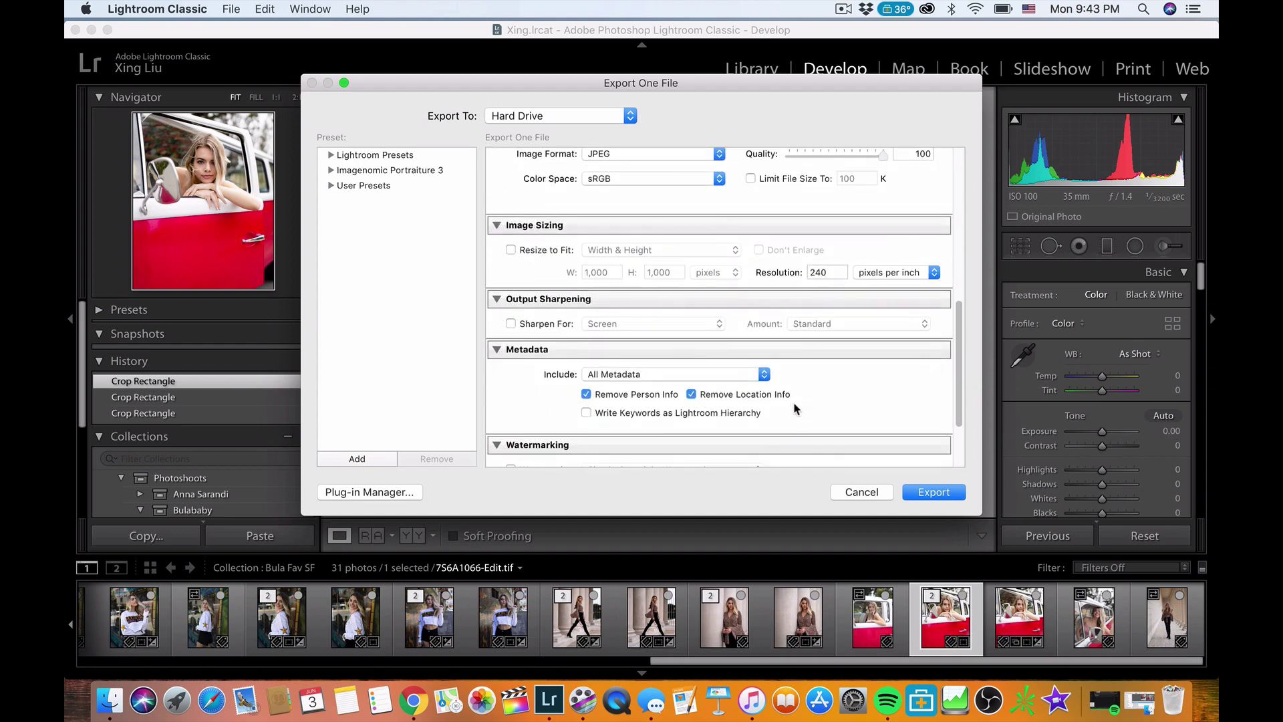
pyautogui.scroll(-4, 794, 409)
pyautogui.scroll(10, 795, 410)
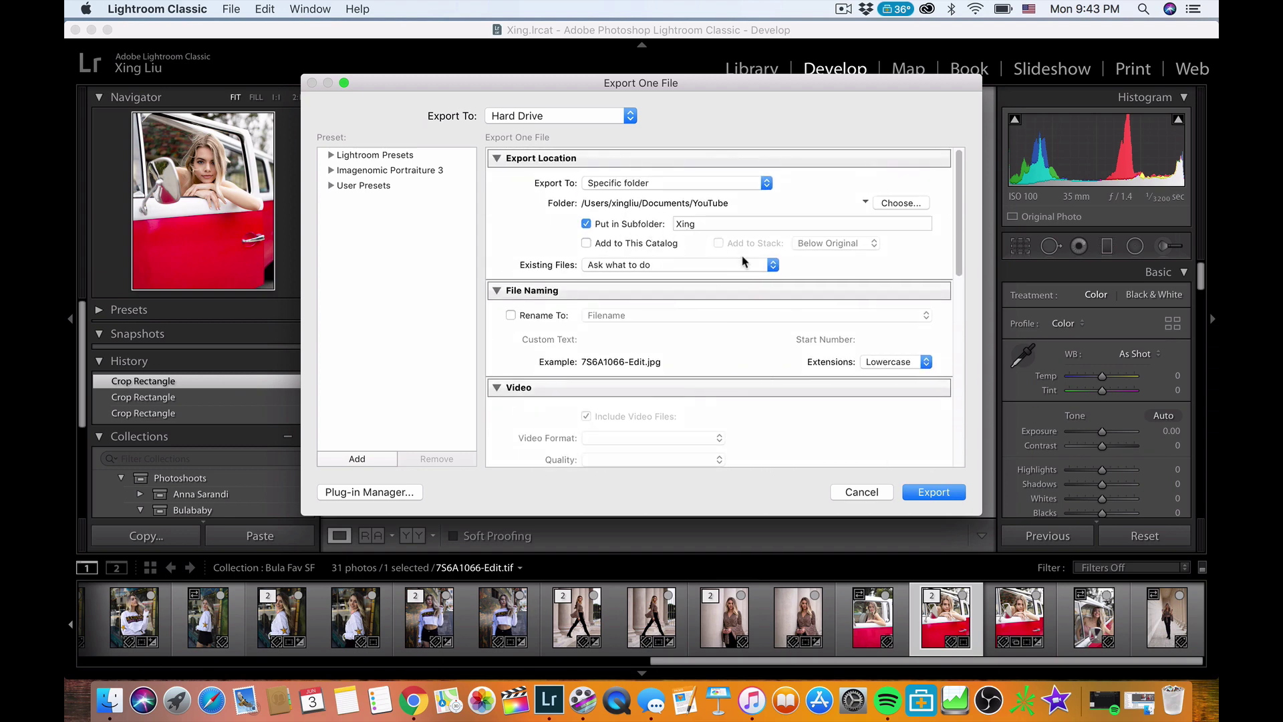
pyautogui.click(925, 494)
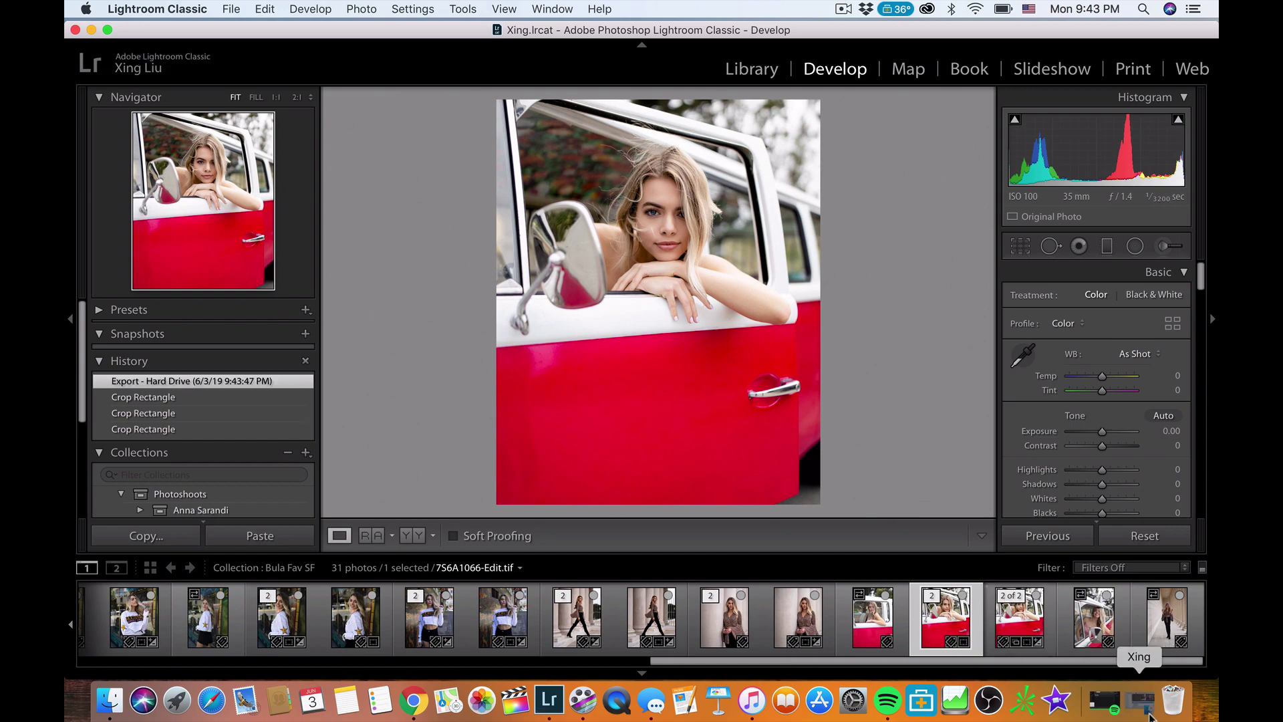
# View the exported 7S6A1066-Edit.jpg from its Finder folder in Preview, and close both windows.
pyautogui.click(735, 500)
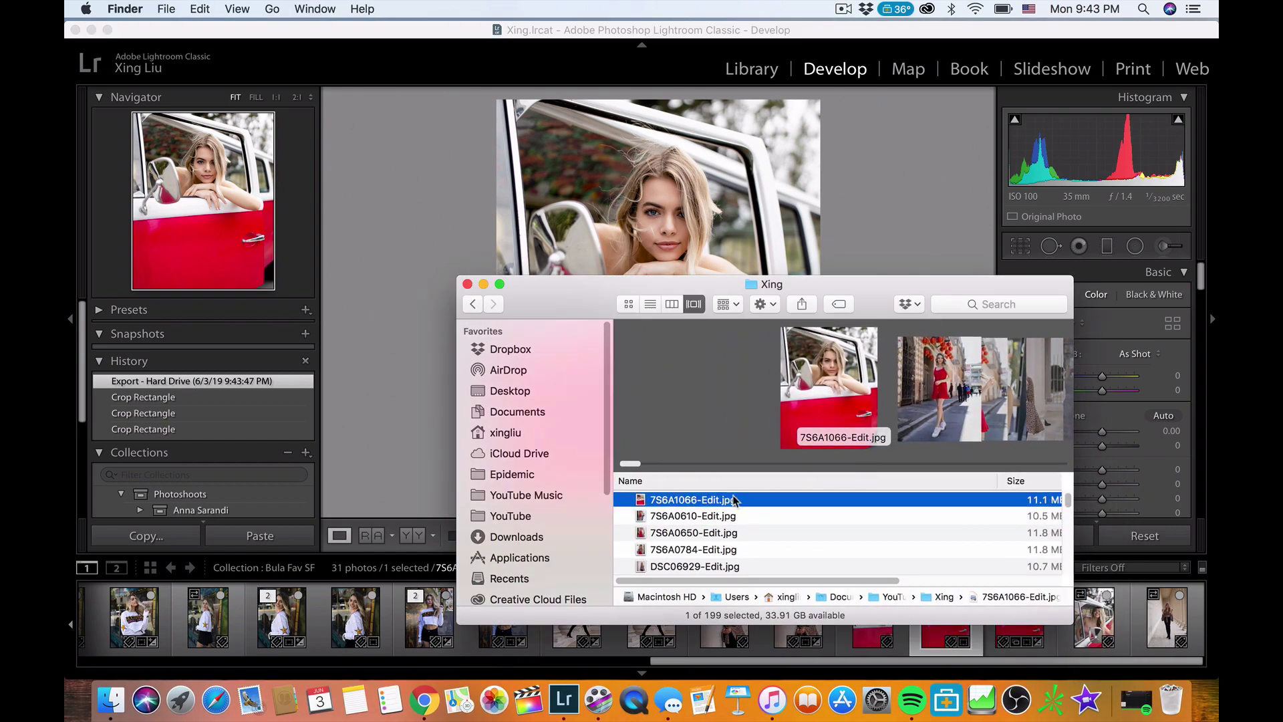
pyautogui.doubleClick(735, 500)
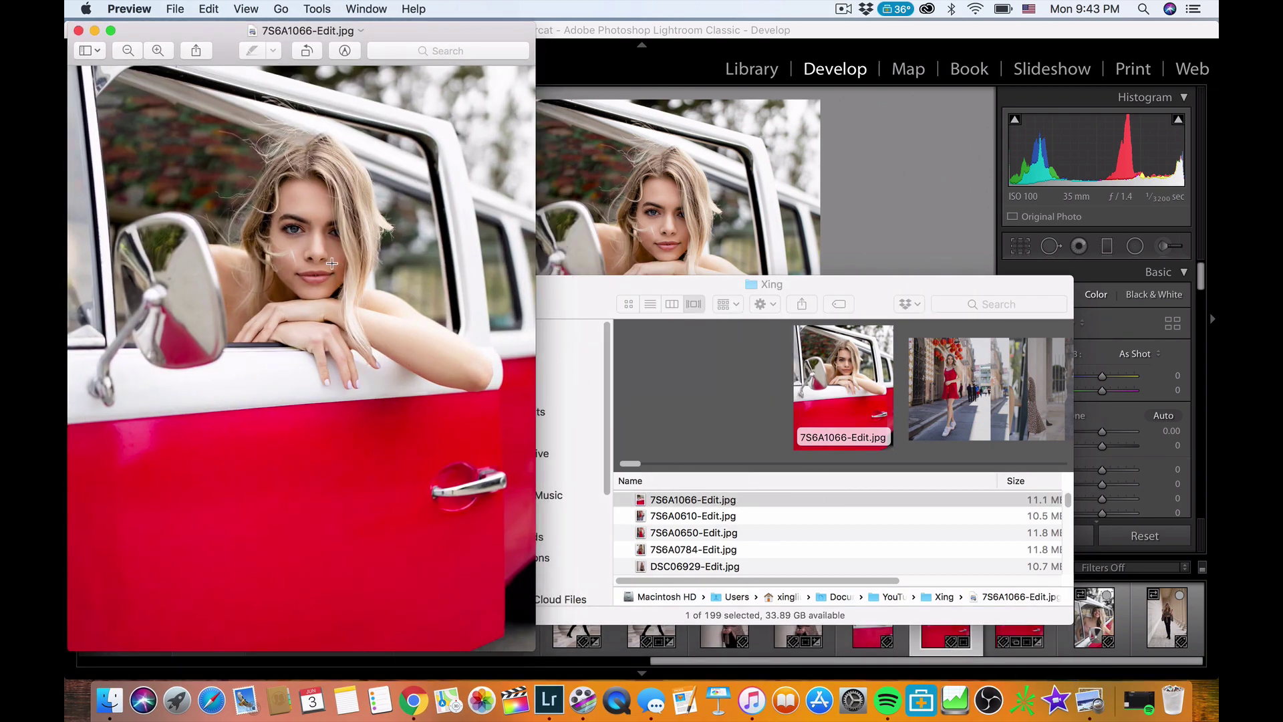
pyautogui.click(78, 30)
pyautogui.click(489, 284)
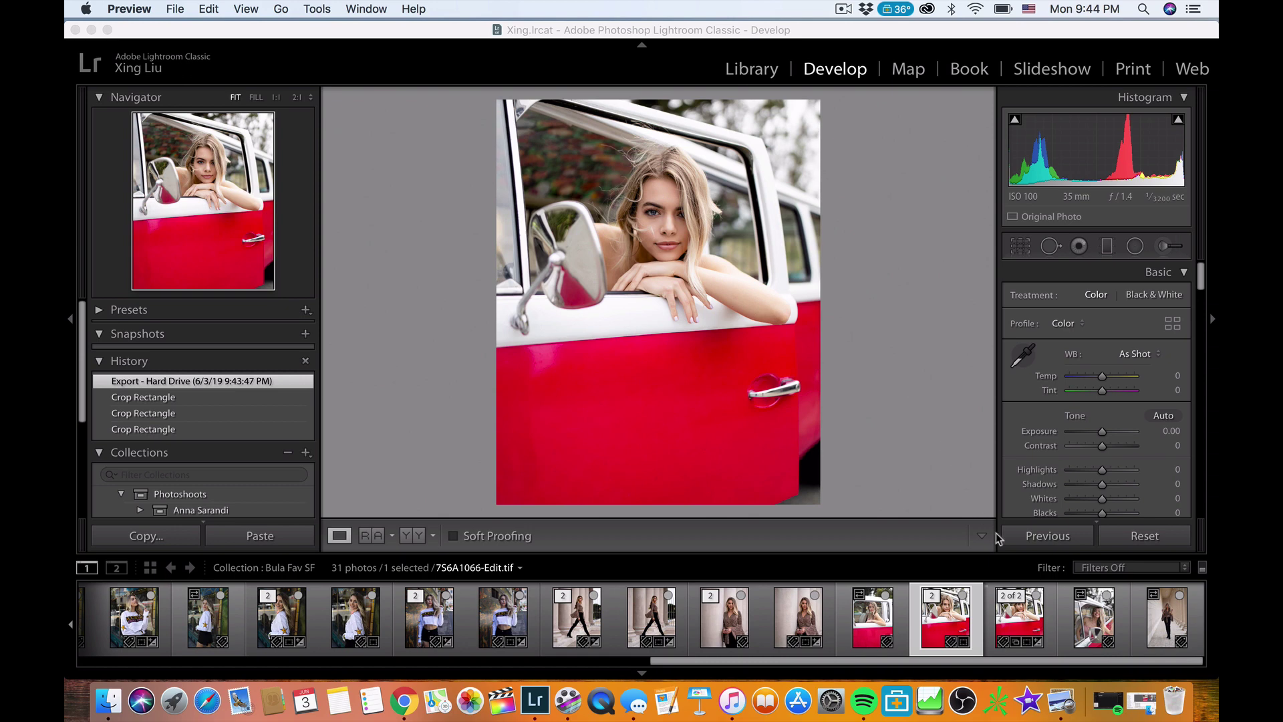
# Copy the develop settings of 7S6A1066.CR3 without local adjustments, spot removal or crop, and paste them onto the two unedited van photos beside the edited ones.
pyautogui.click(1018, 609)
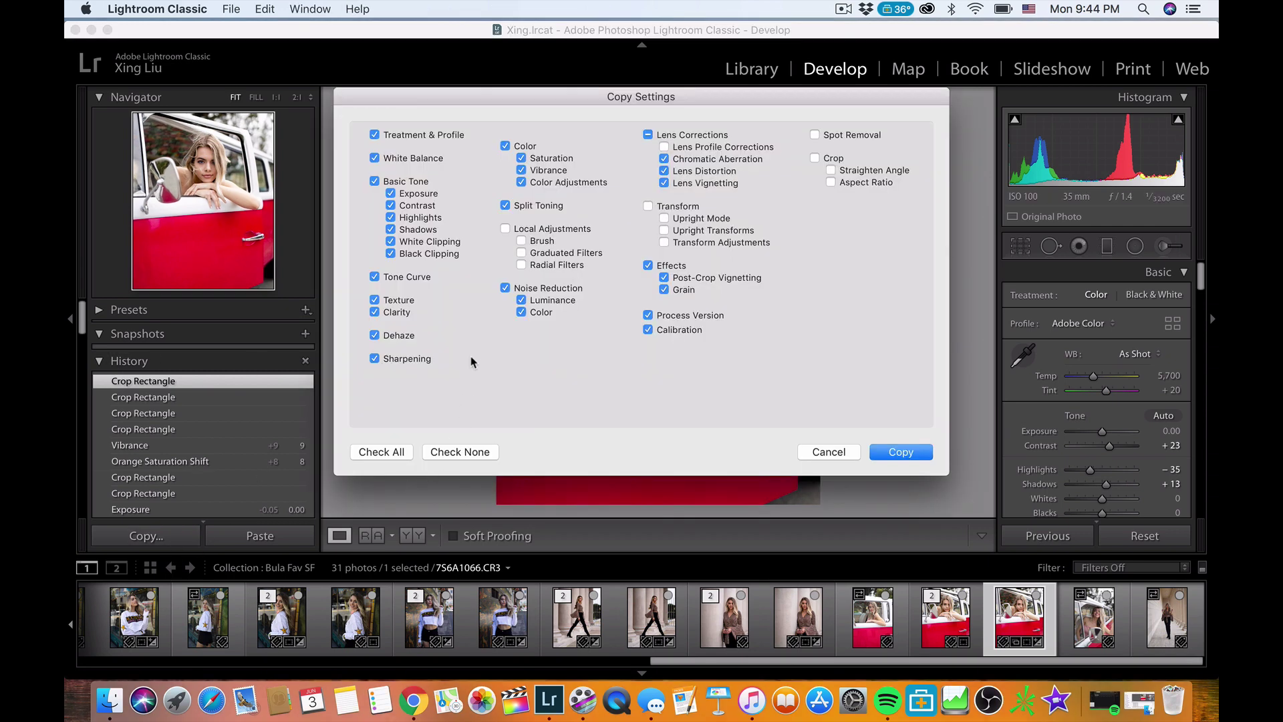
pyautogui.click(888, 452)
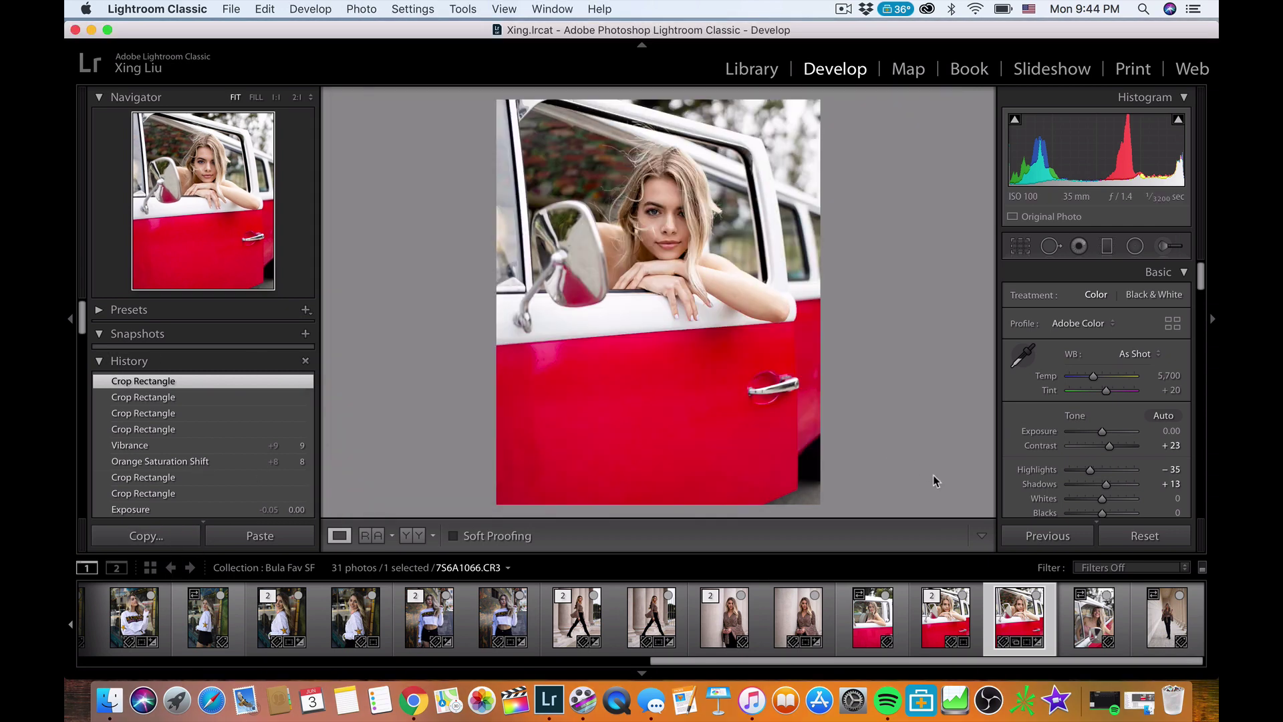
pyautogui.click(1080, 608)
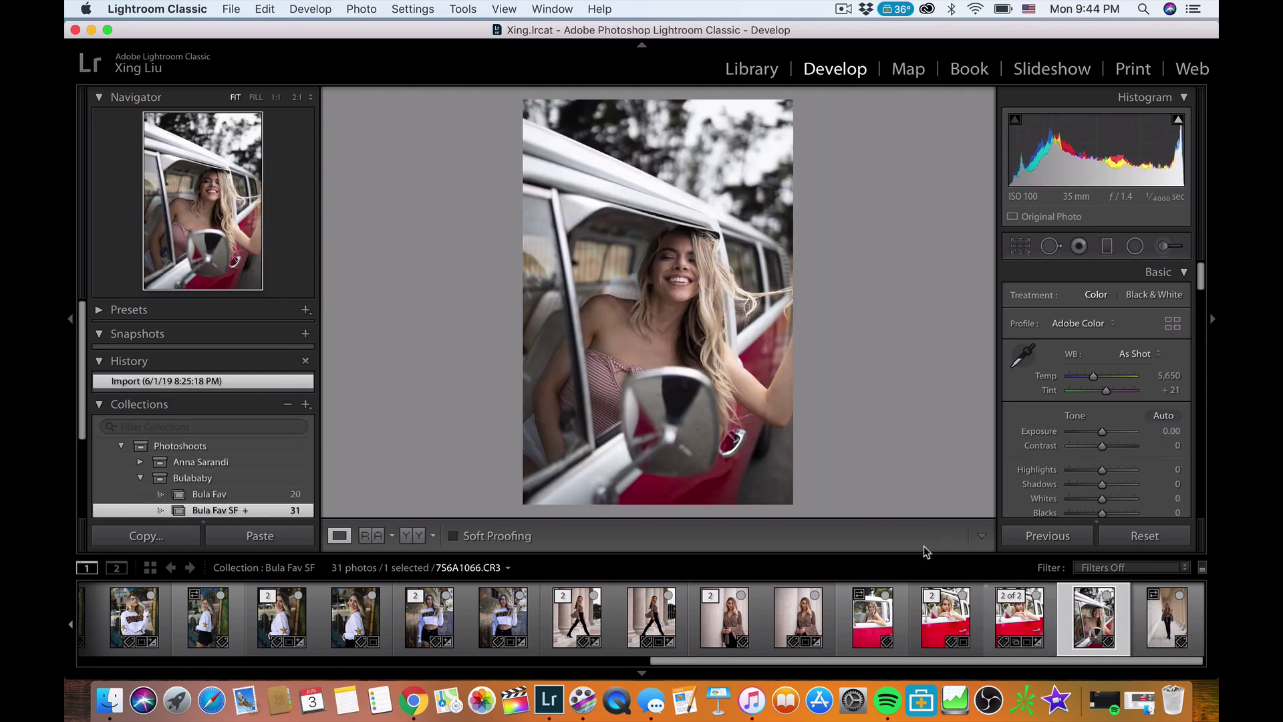
pyautogui.keyDown('super'); pyautogui.click(864, 633); pyautogui.keyUp('super')
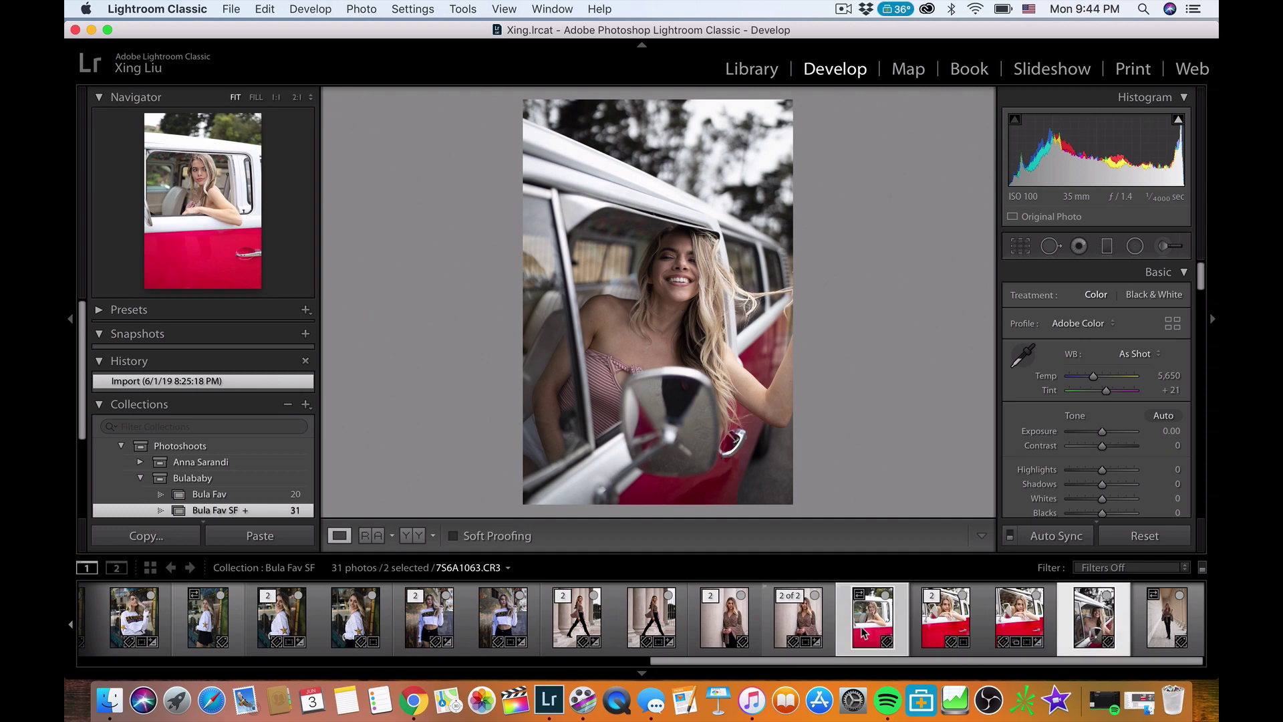
pyautogui.rightClick(881, 618)
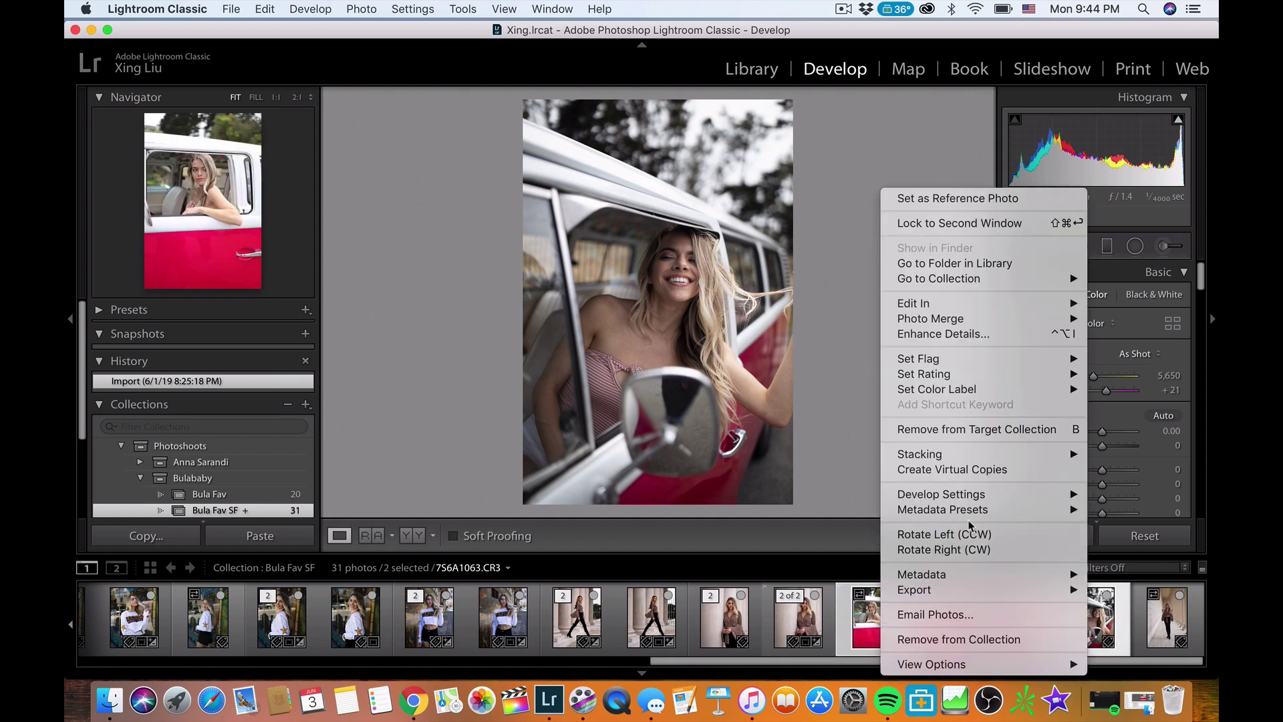
pyautogui.moveTo(999, 500)
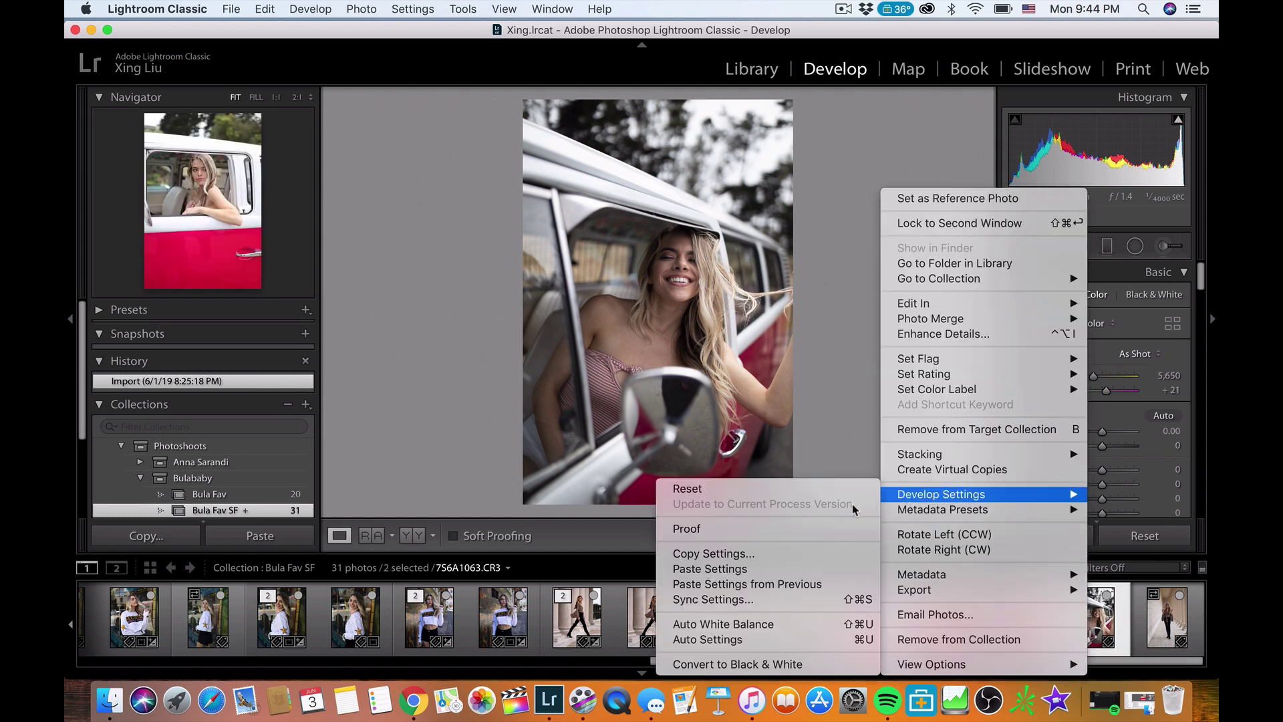
pyautogui.click(804, 572)
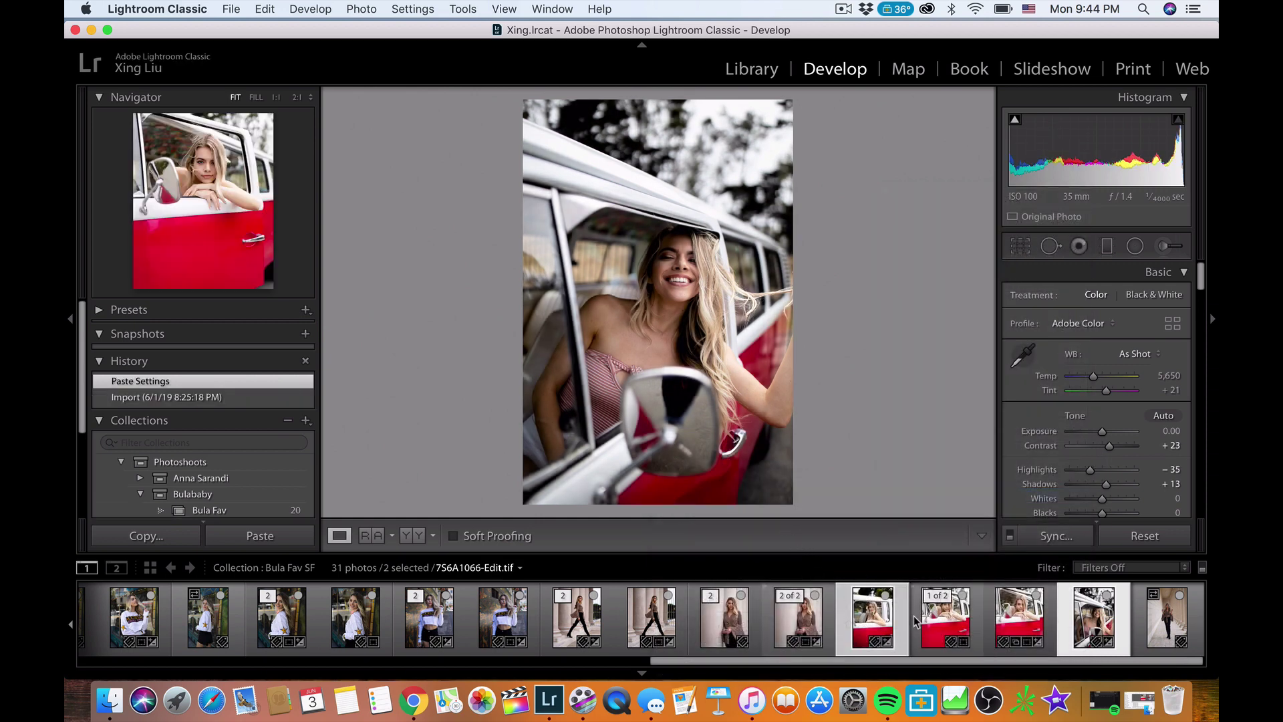
# Set the Exposure of the smiling van photo, 7S6A1084.CR3, to +0.05.
pyautogui.click(1073, 628)
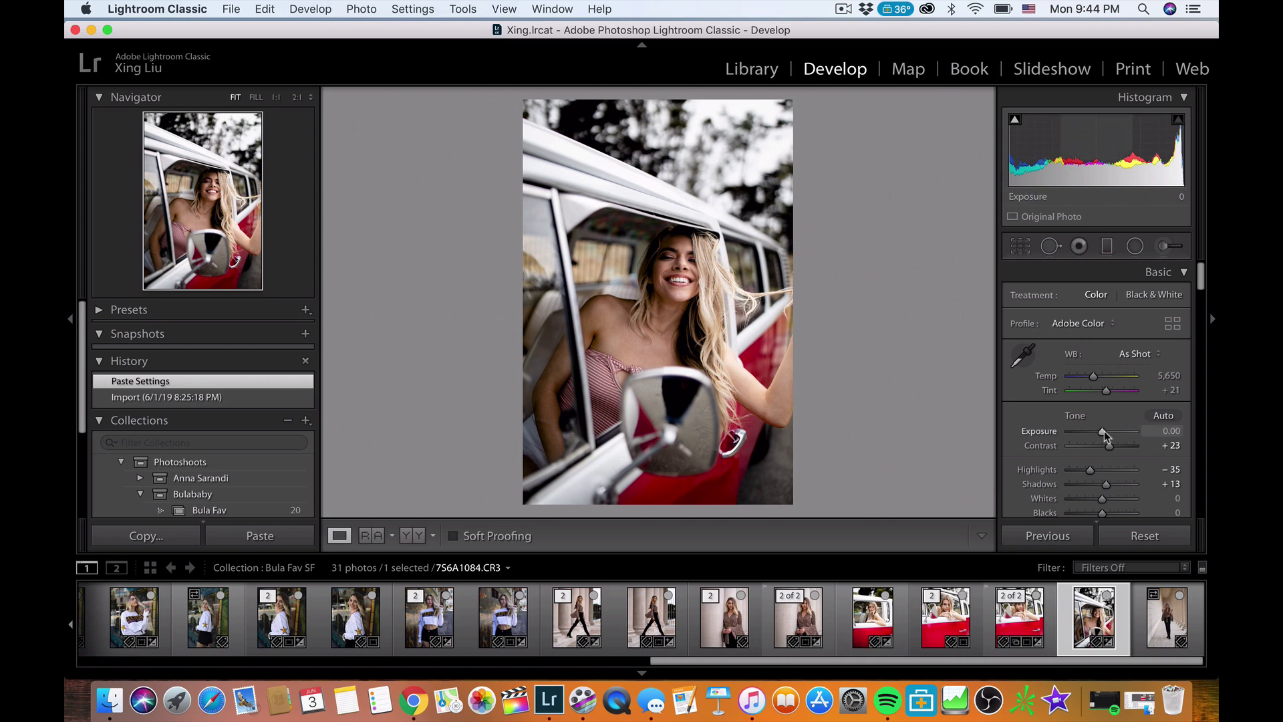
pyautogui.moveTo(1103, 433); pyautogui.dragTo(1105, 430)
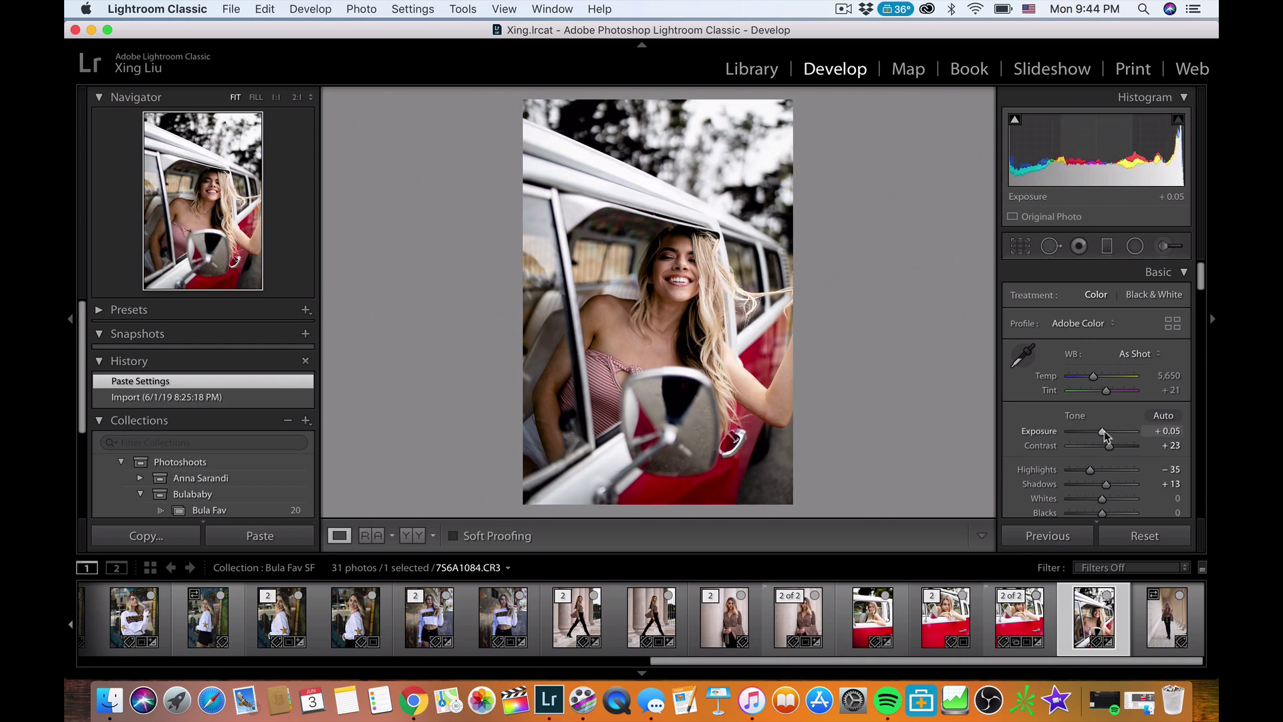
# Enable lens profile corrections on the smiling van photo, compare it with and without them, and set the correction's Vignetting to 48.
pyautogui.scroll(-15, 1166, 388)
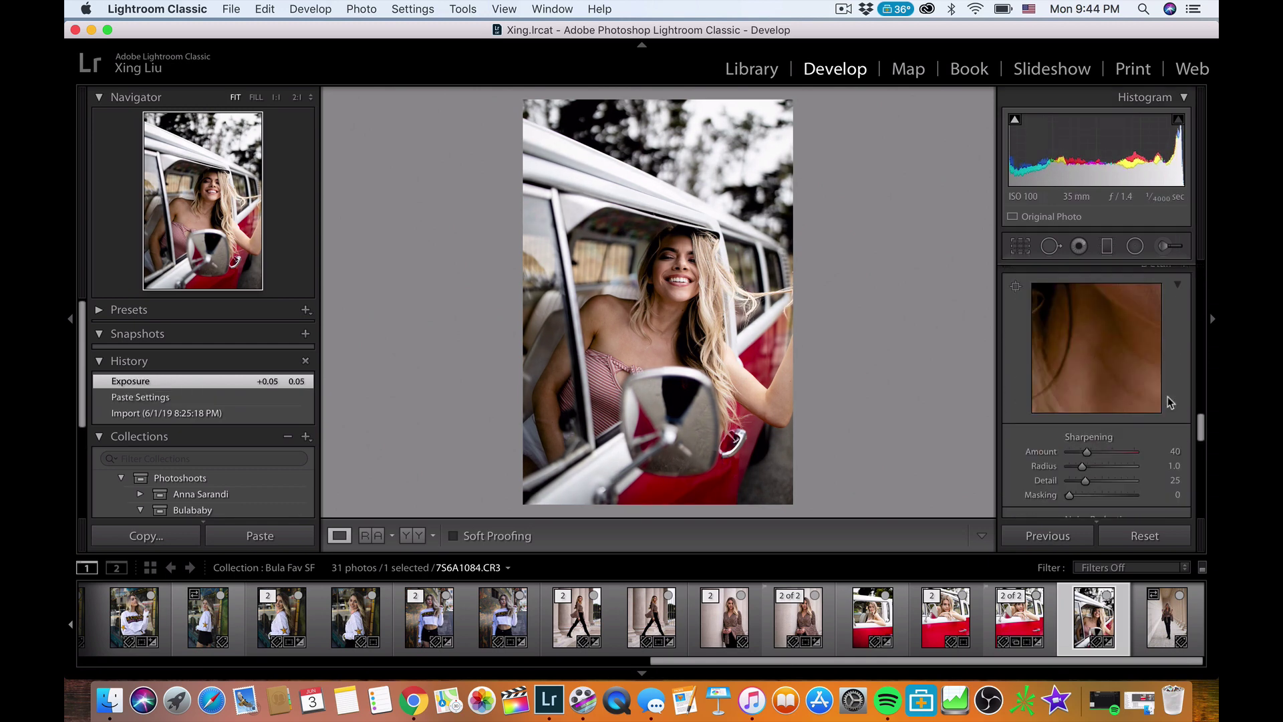
pyautogui.scroll(-3, 1168, 396)
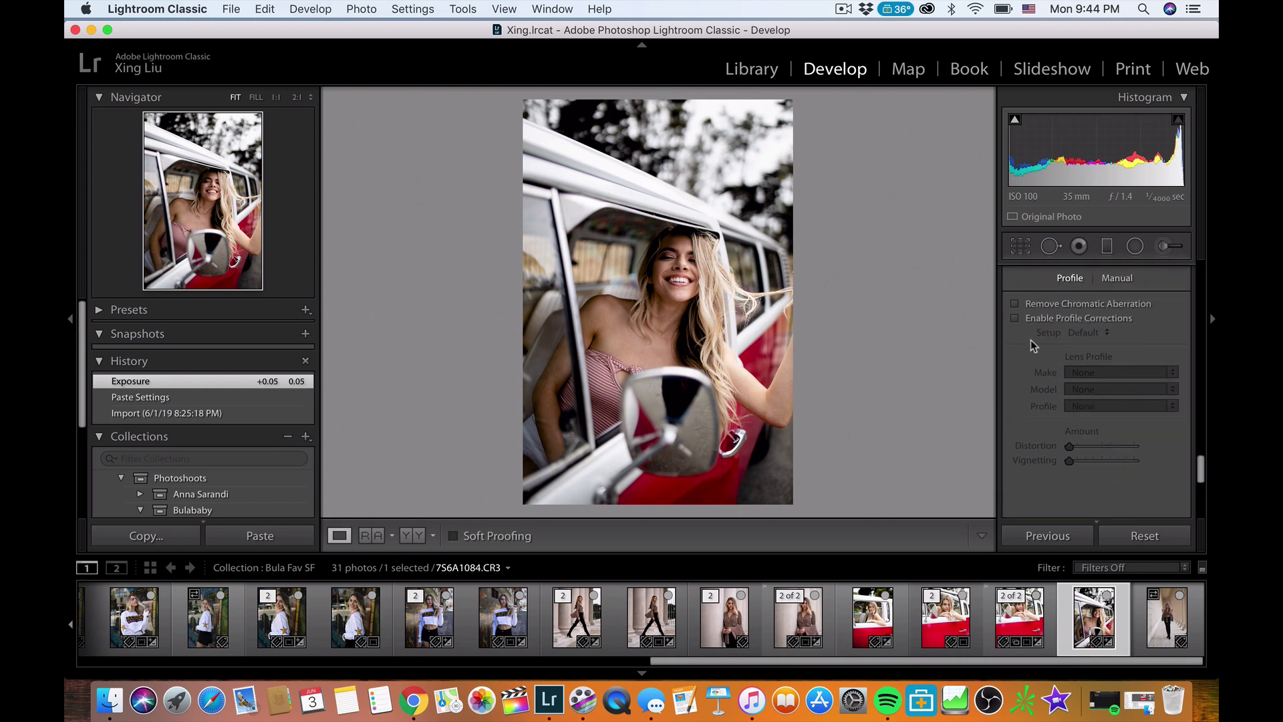
pyautogui.click(1015, 318)
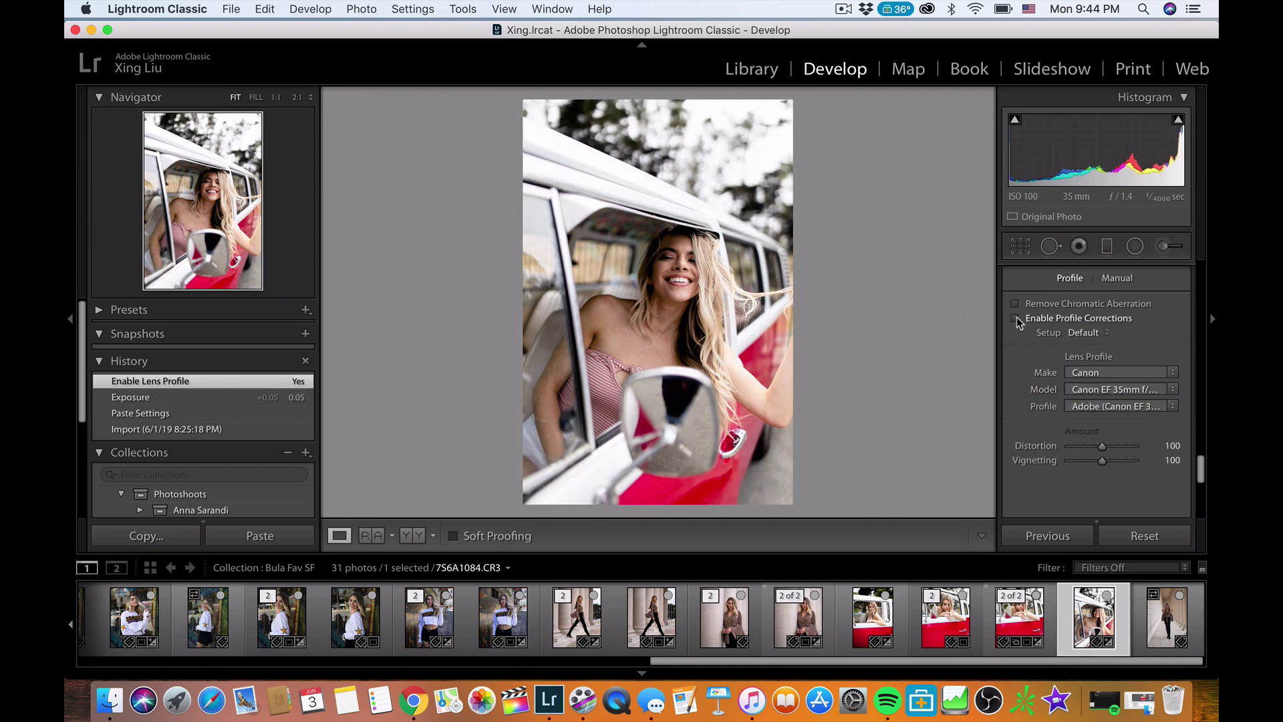
pyautogui.click(1016, 317)
pyautogui.click(1017, 317)
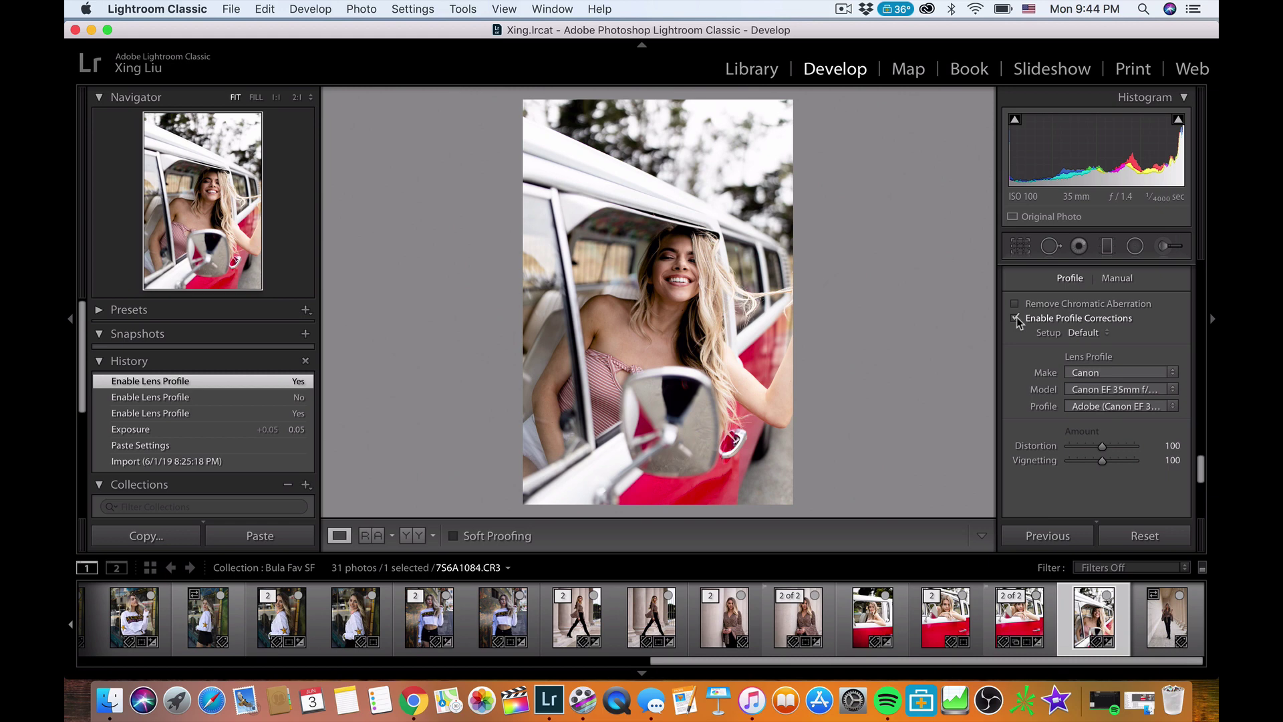
pyautogui.click(1016, 317)
pyautogui.click(1017, 317)
pyautogui.moveTo(1102, 460); pyautogui.dragTo(1084, 463)
# Set Highlights to -45 and Contrast to +19 in the basic adjustments.
pyautogui.scroll(1, 1093, 419)
pyautogui.scroll(15, 1096, 401)
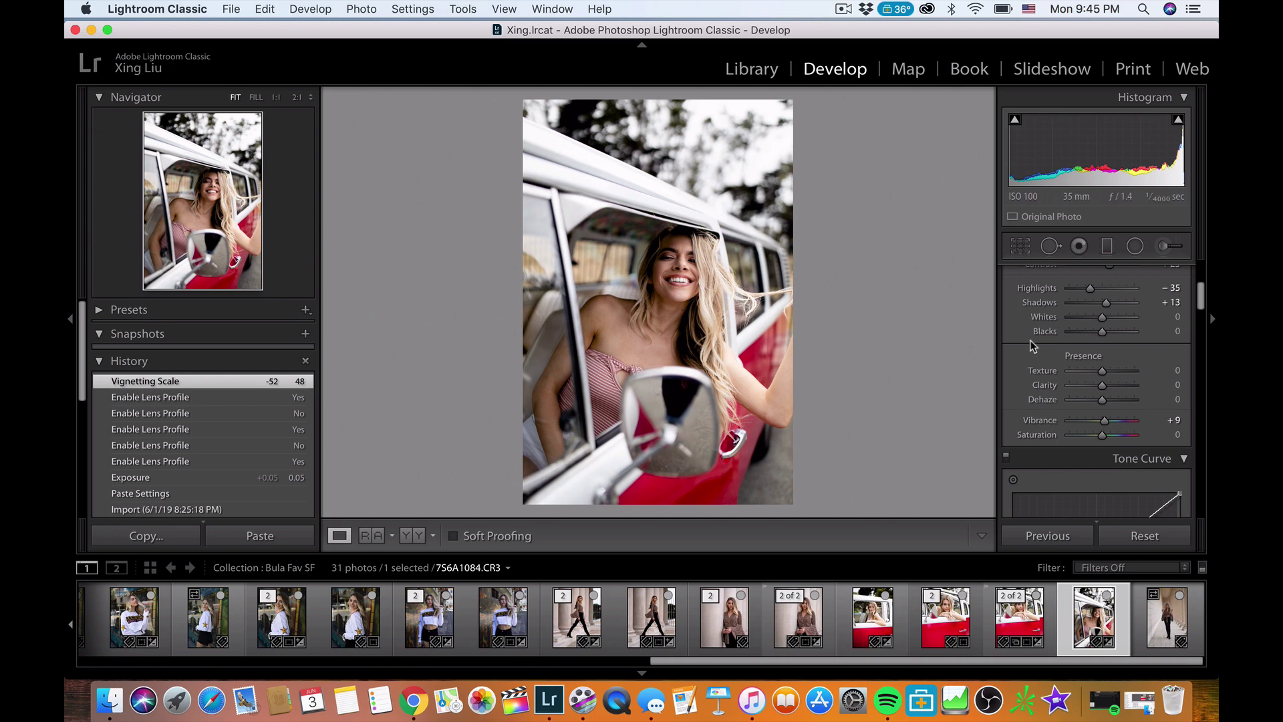
pyautogui.scroll(5, 1043, 361)
pyautogui.moveTo(1092, 457); pyautogui.dragTo(1088, 459)
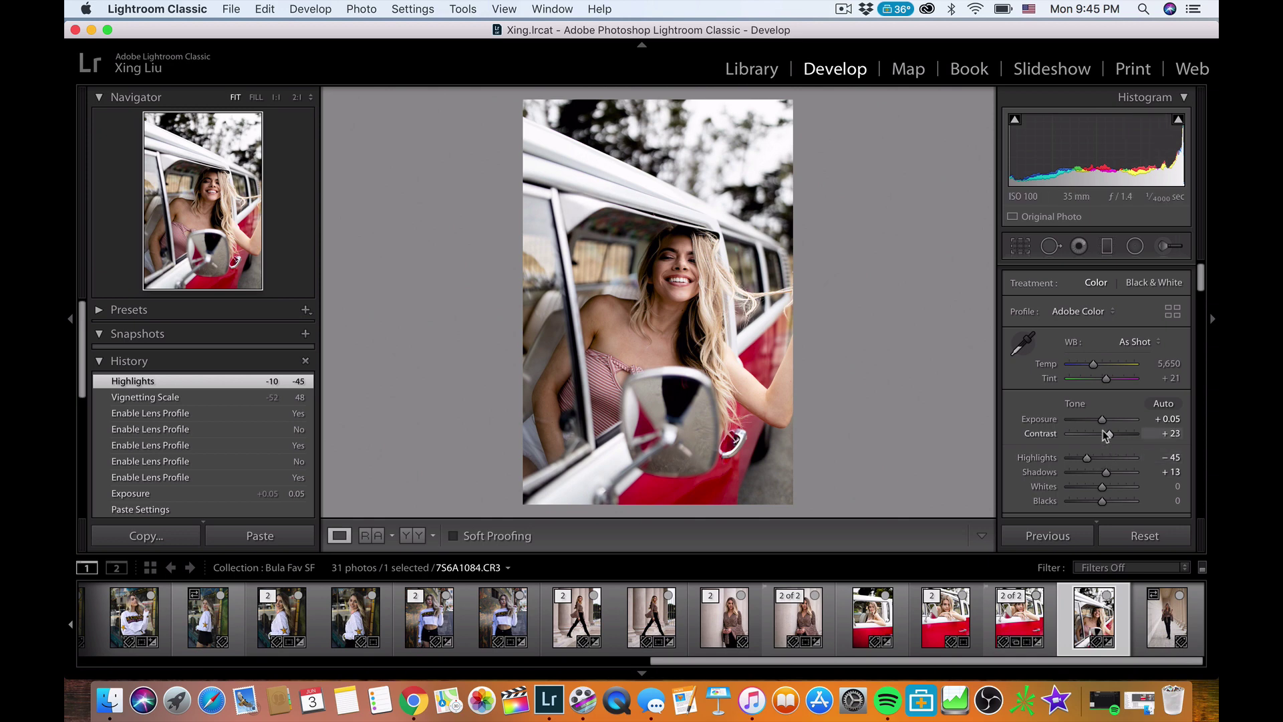
pyautogui.moveTo(1112, 434)
pyautogui.mouseDown()
pyautogui.moveTo(1129, 435)
pyautogui.moveTo(1109, 439)
pyautogui.mouseUp()
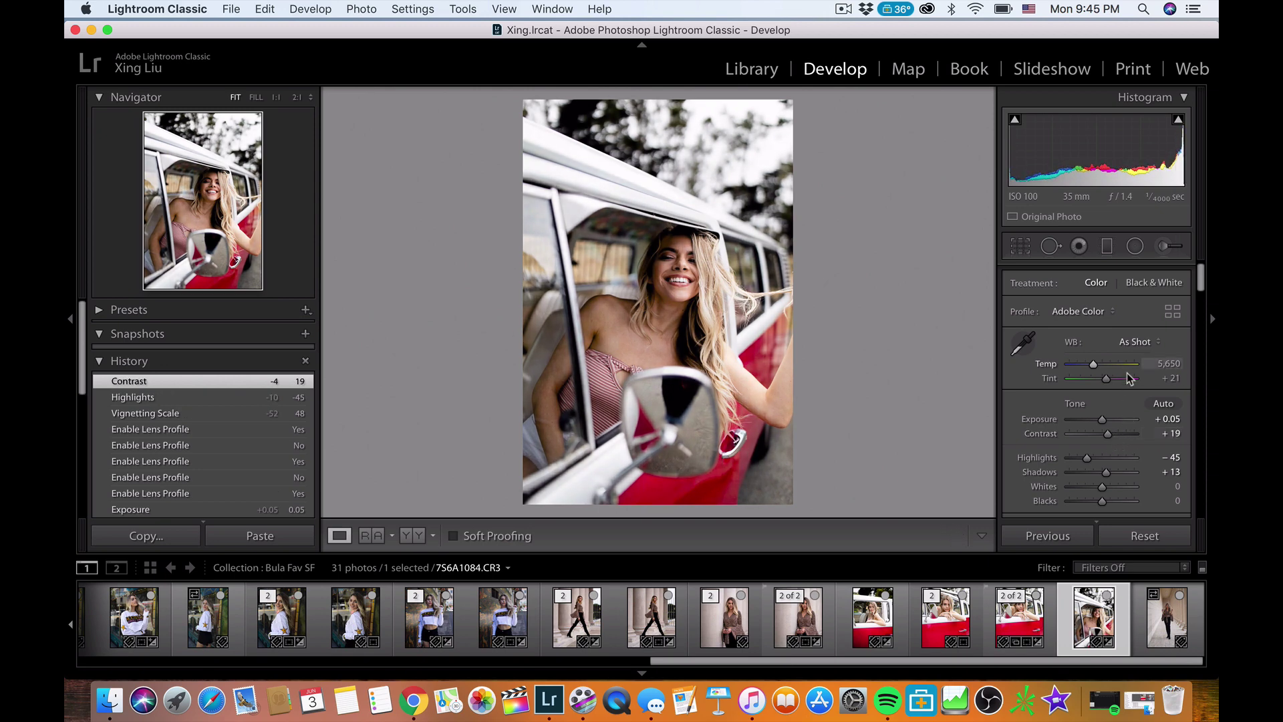
# Reshape the RGB point curve by lifting the black point, lowering the midtone point slightly and raising the shadow point a little.
pyautogui.scroll(-10, 1127, 372)
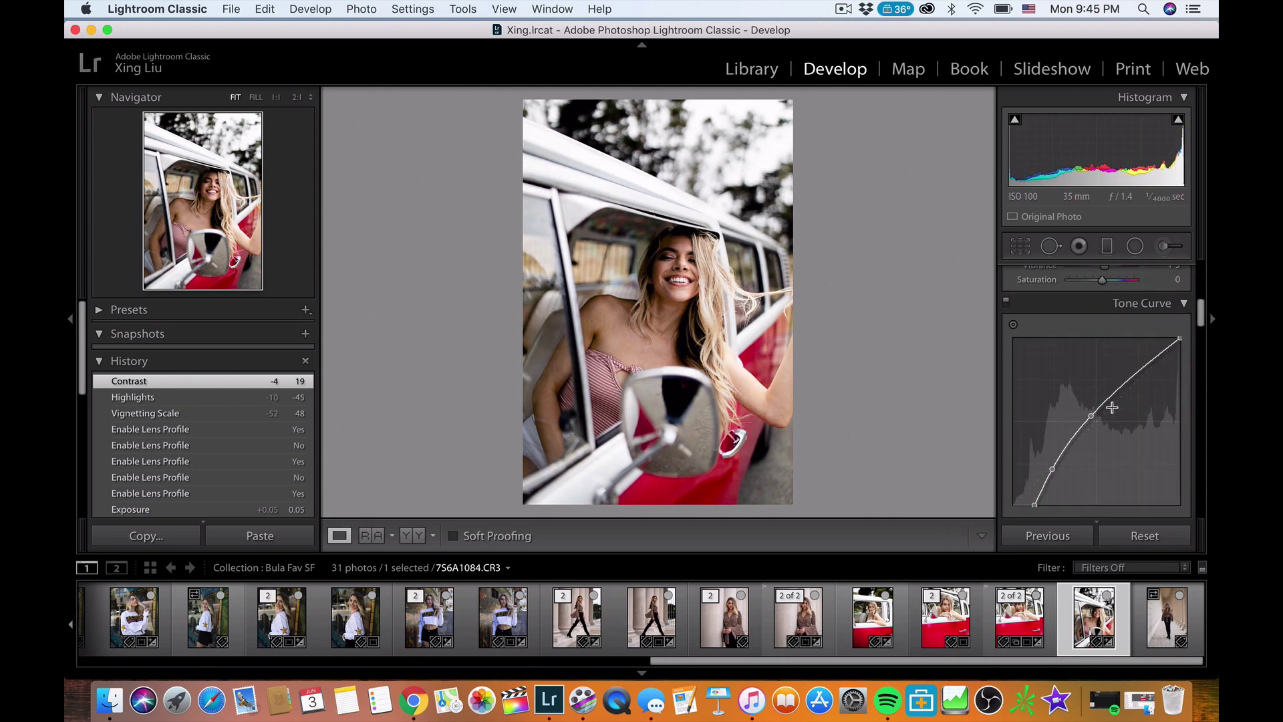
pyautogui.scroll(-5, 1021, 432)
pyautogui.moveTo(1032, 339); pyautogui.dragTo(1012, 315)
pyautogui.scroll(3, 1028, 411)
pyautogui.scroll(2, 1033, 452)
pyautogui.moveTo(1010, 468); pyautogui.dragTo(1010, 471)
pyautogui.moveTo(1090, 395); pyautogui.dragTo(1096, 404)
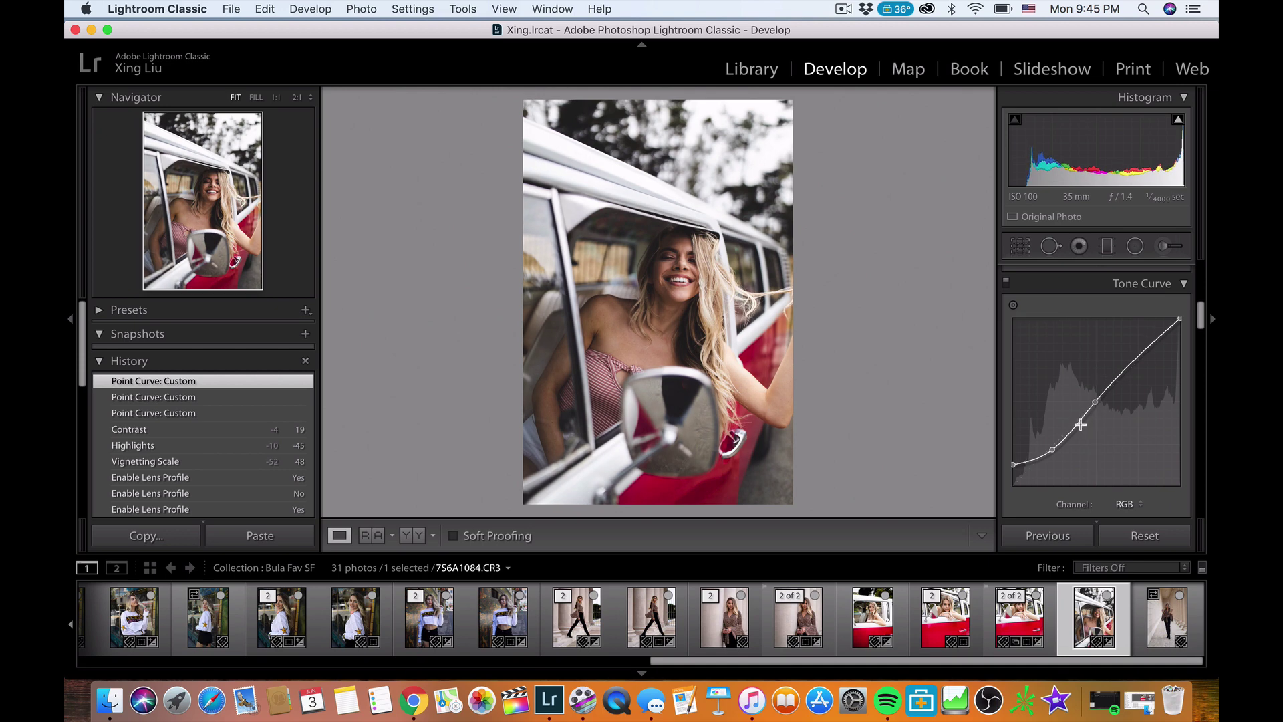
pyautogui.moveTo(1054, 449); pyautogui.dragTo(1057, 451)
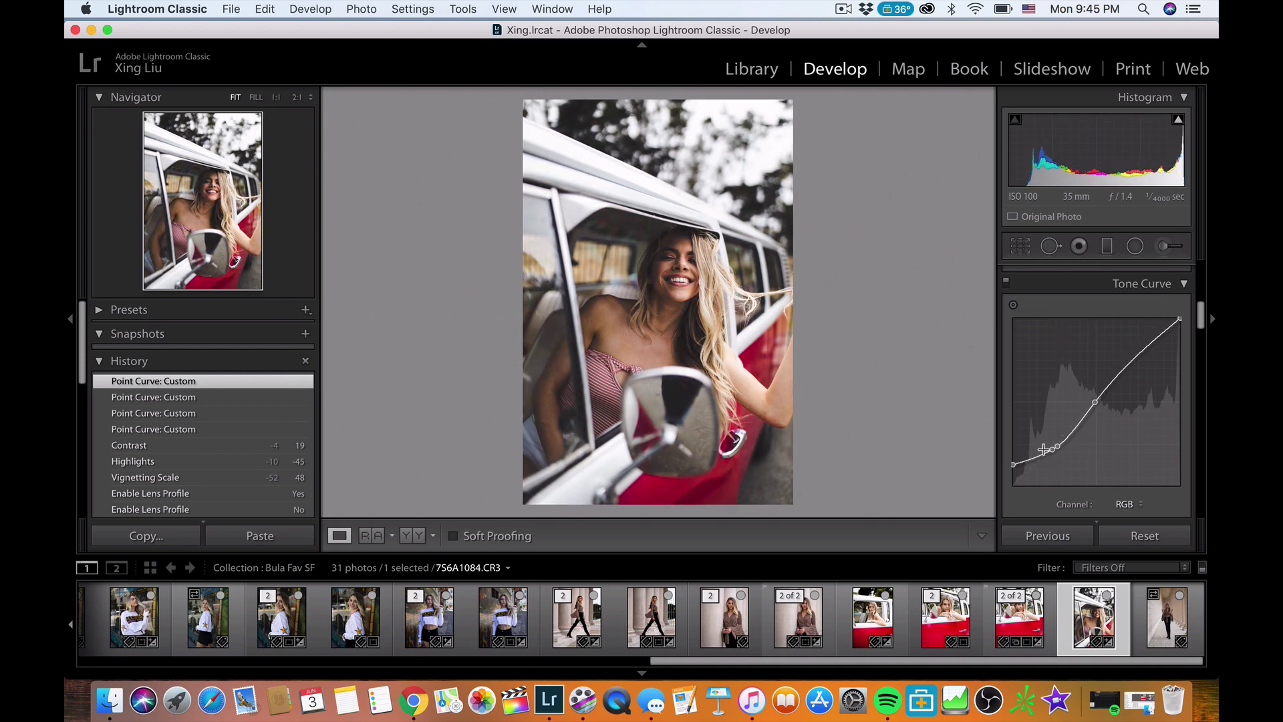
pyautogui.press('super+z')
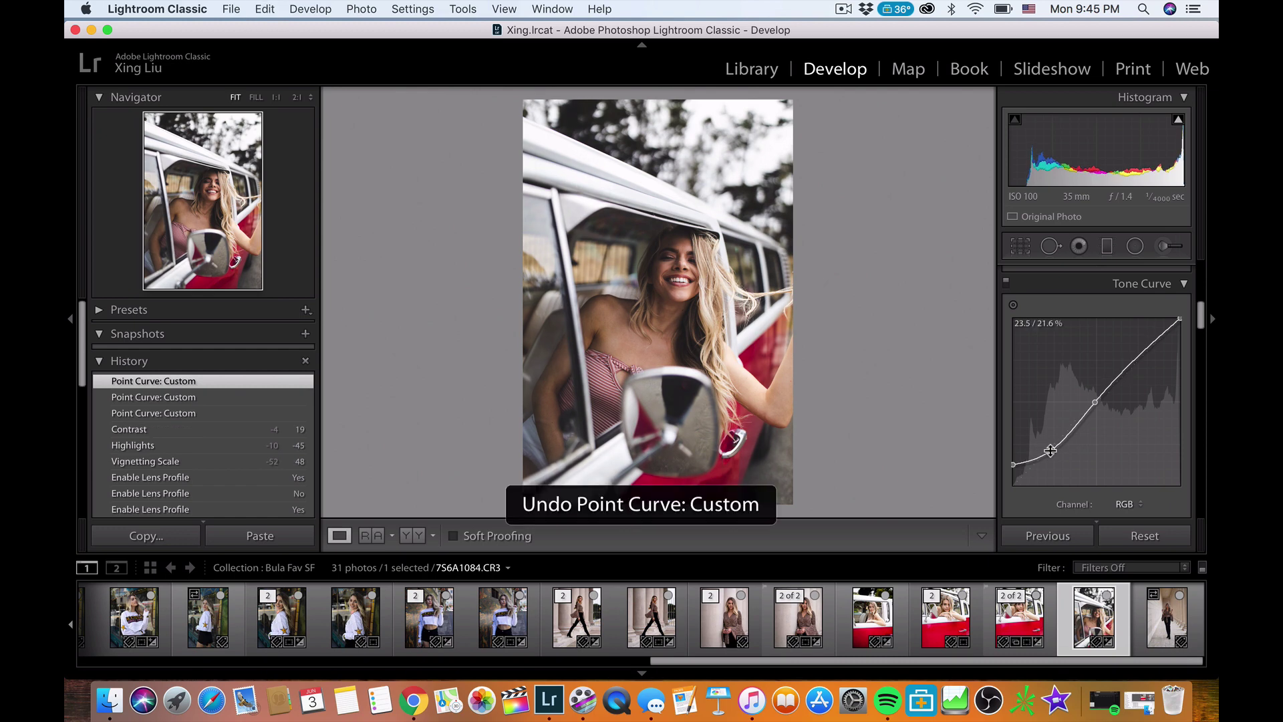
pyautogui.moveTo(1052, 451); pyautogui.dragTo(1054, 445)
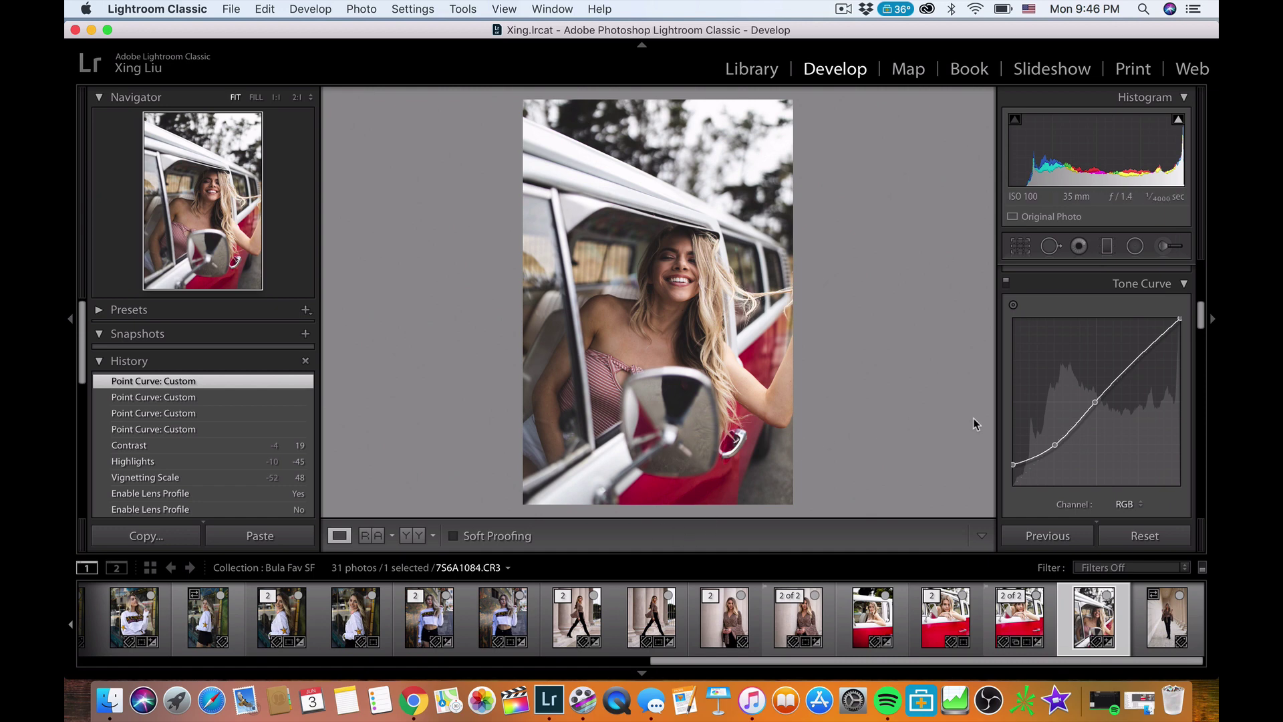
# Set Shadows to +51 and Blacks to -11 in the basic adjustments.
pyautogui.moveTo(1097, 403); pyautogui.dragTo(1098, 471)
pyautogui.scroll(5, 1102, 408)
pyautogui.scroll(3, 1112, 421)
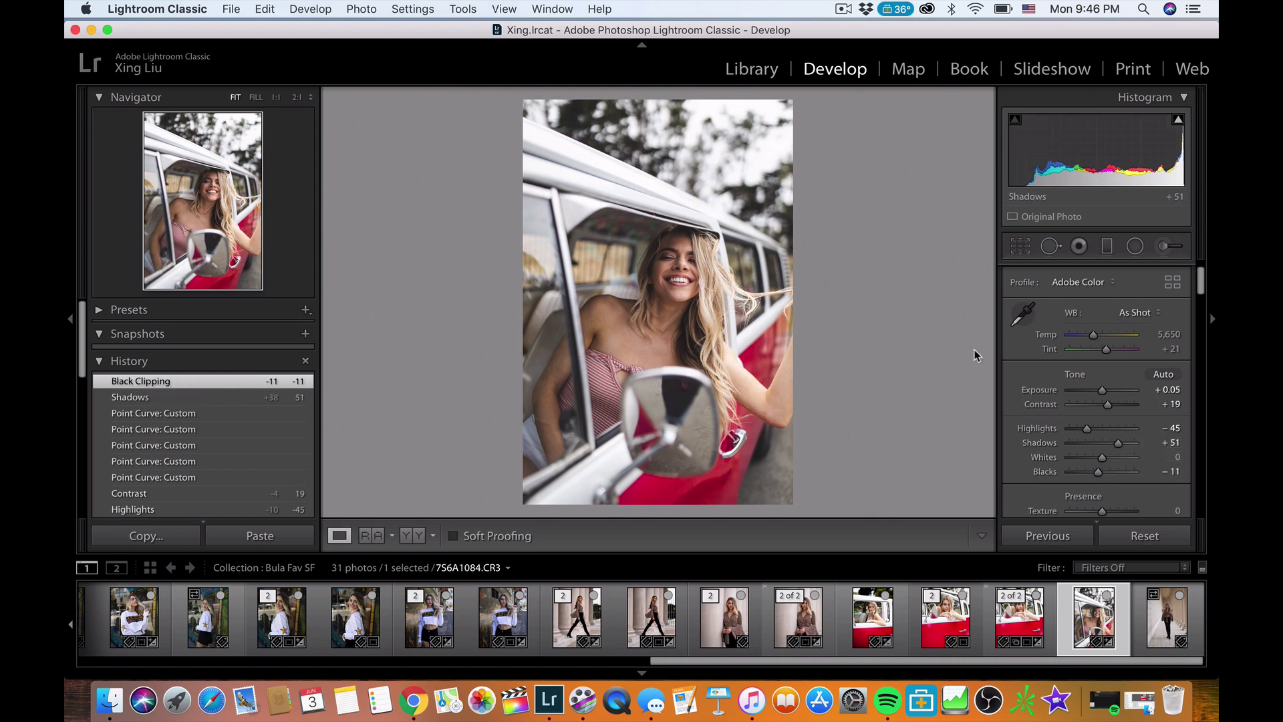
# Brighten the woman's face, neck and chest with an adjustment brush using the Shadows effect at amount 8 and brush size 11.
pyautogui.click(1161, 250)
pyautogui.click(1092, 300)
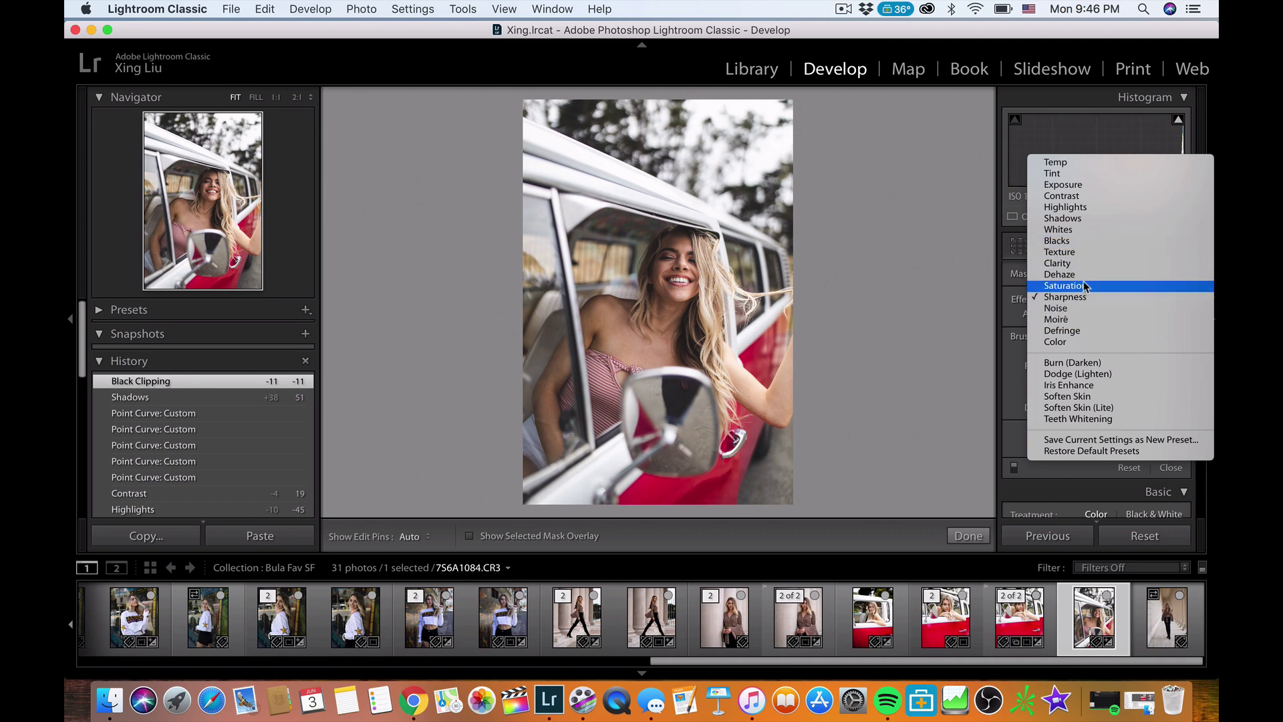
pyautogui.click(1083, 218)
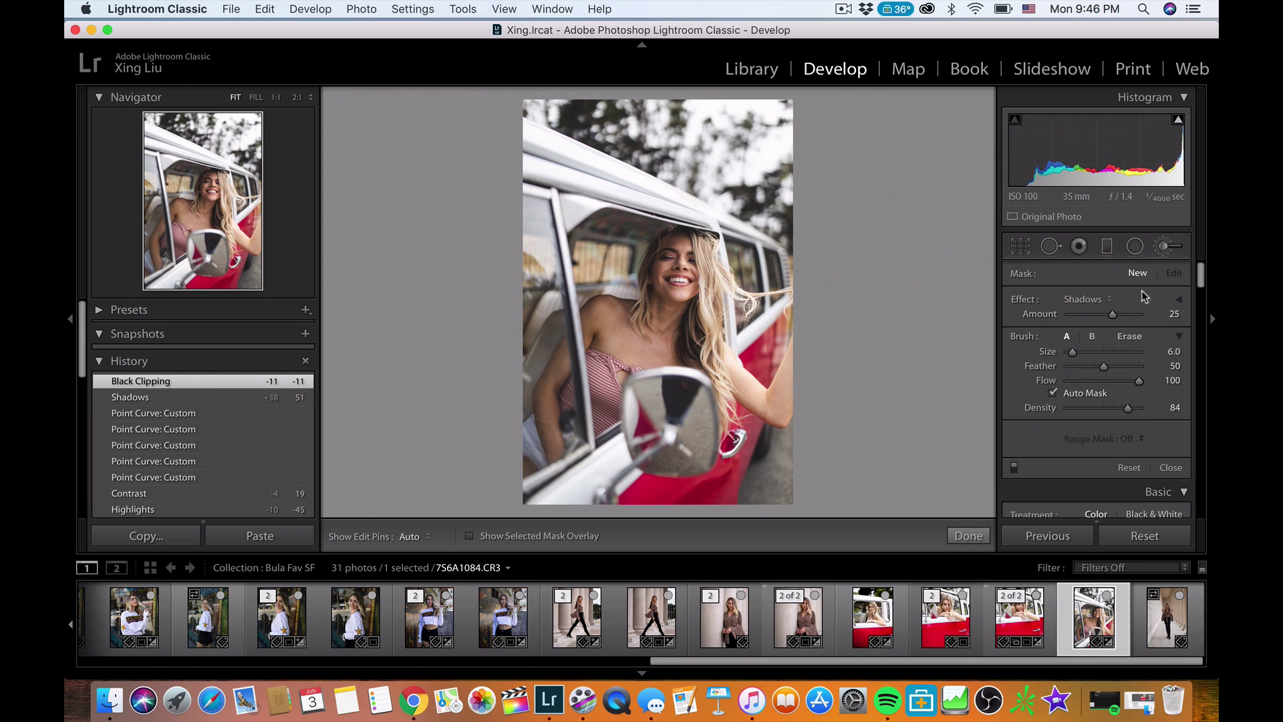
pyautogui.click(1105, 315)
pyautogui.moveTo(1096, 318); pyautogui.dragTo(1104, 319)
pyautogui.scroll(3, 640, 275)
pyautogui.press('h')
pyautogui.scroll(2, 665, 271)
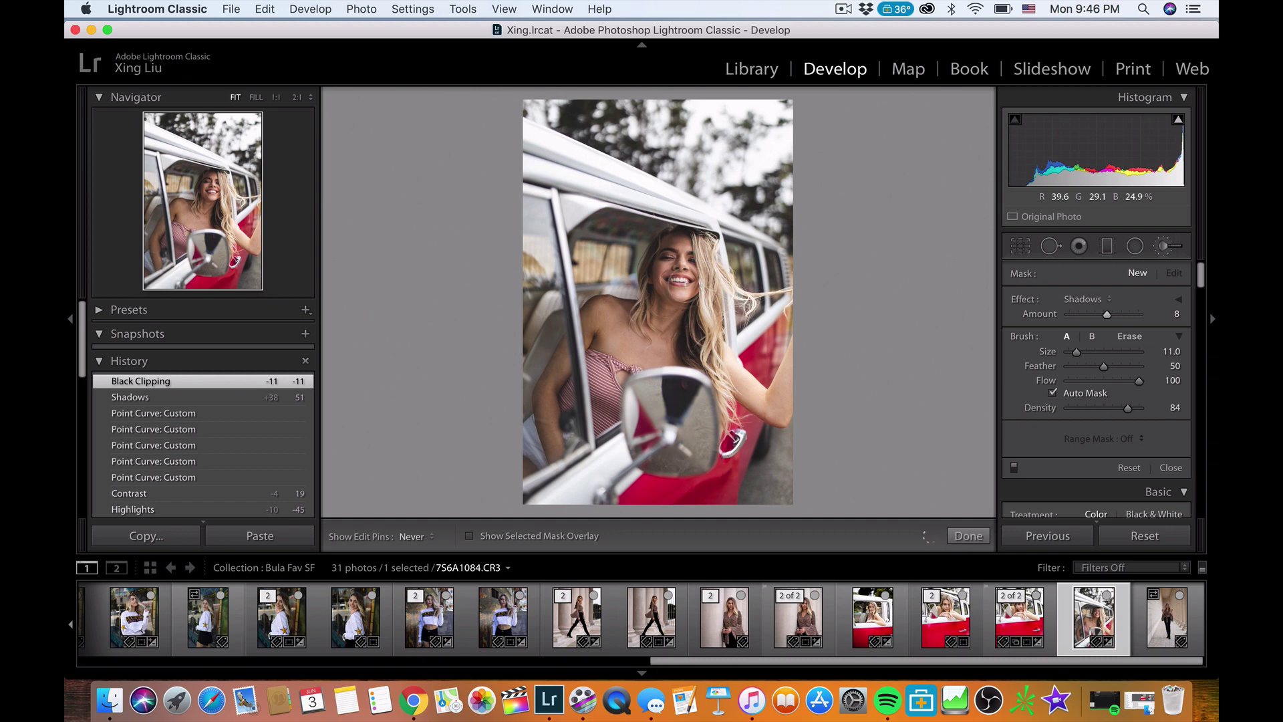
pyautogui.moveTo(679, 282); pyautogui.dragTo(635, 332)
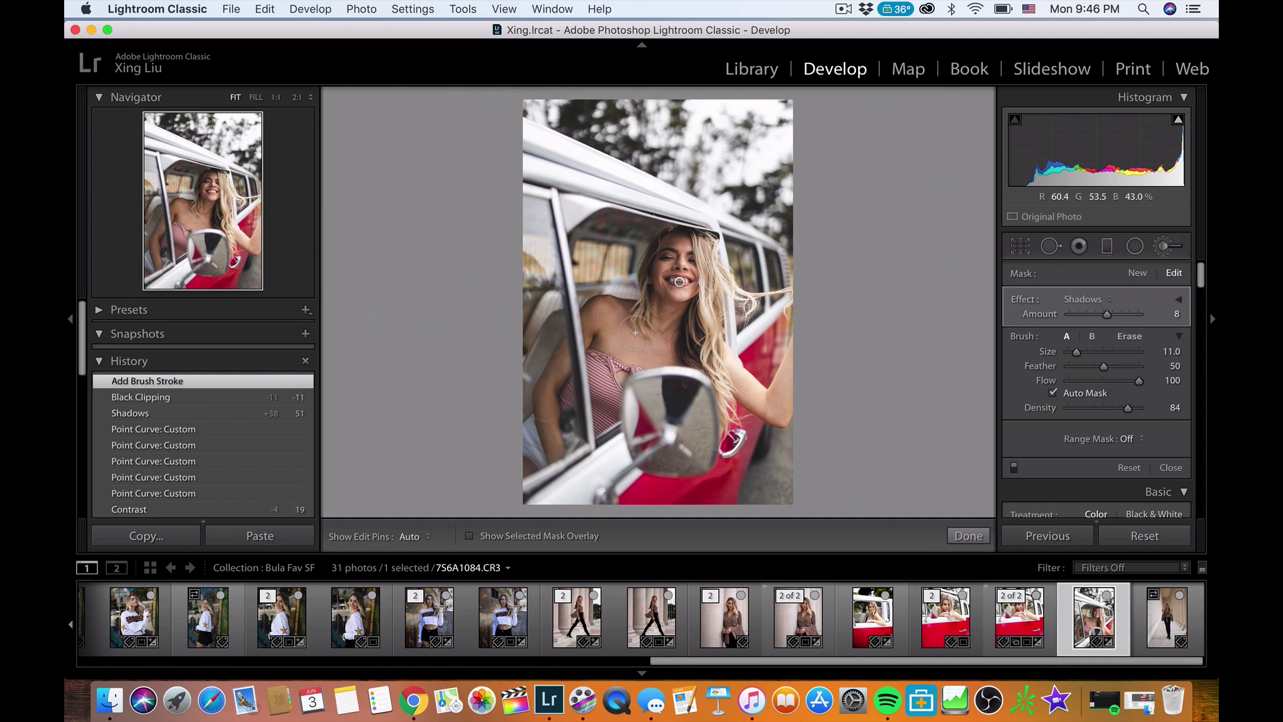
pyautogui.press('h')
pyautogui.moveTo(670, 249); pyautogui.dragTo(692, 319)
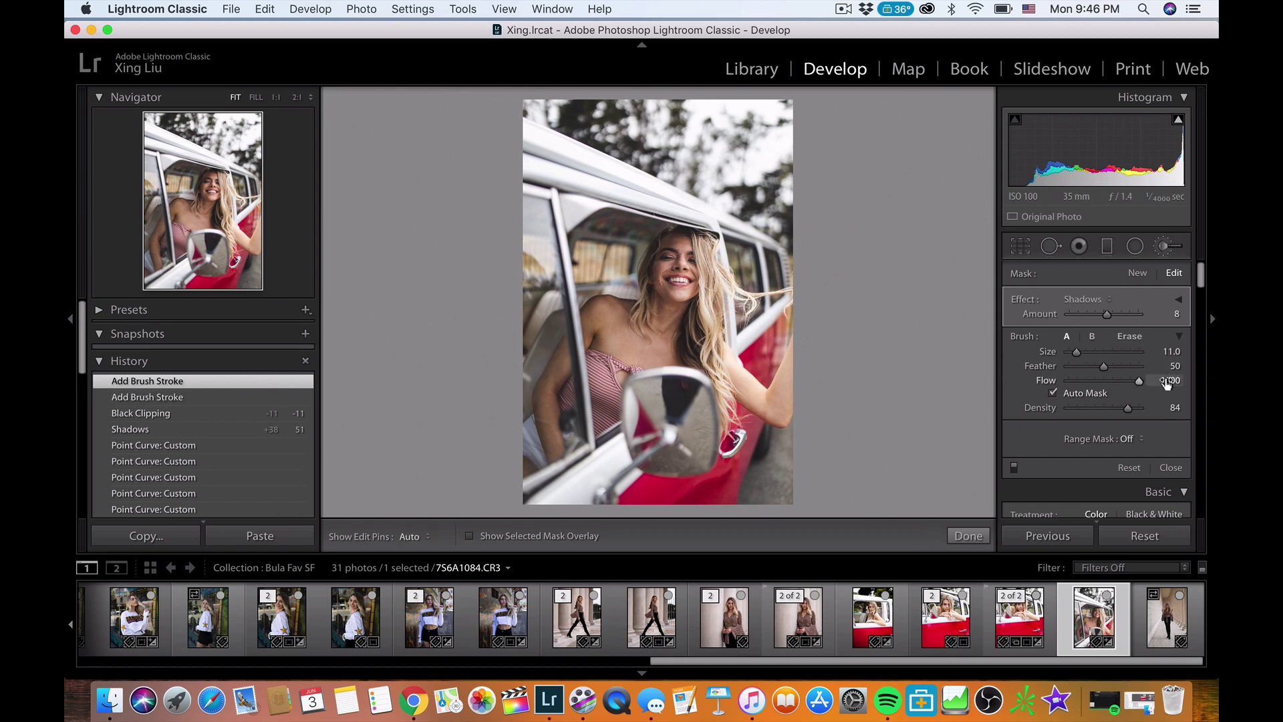
pyautogui.scroll(-5, 1163, 381)
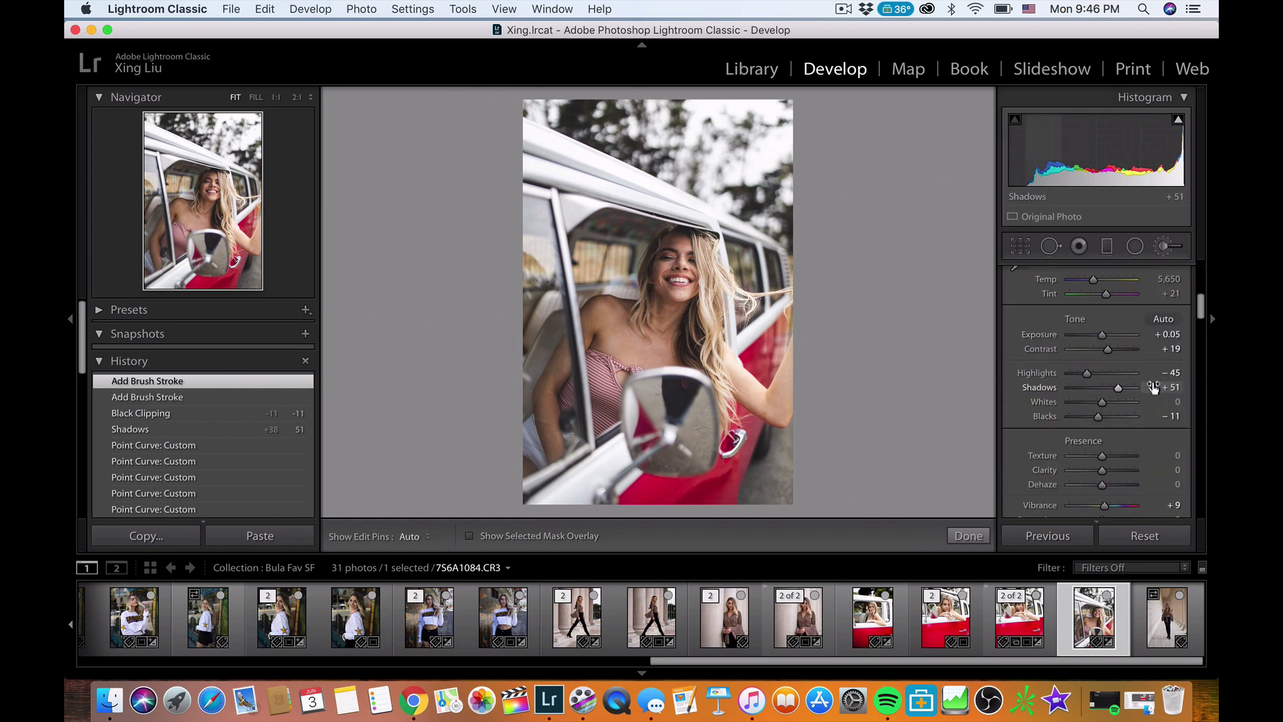
pyautogui.click(1164, 245)
# Warm the split toning by setting the highlight saturation to 9 and the shadow saturation to 5, keeping hue 37.
pyautogui.scroll(-10, 1148, 393)
pyautogui.scroll(-10, 1152, 401)
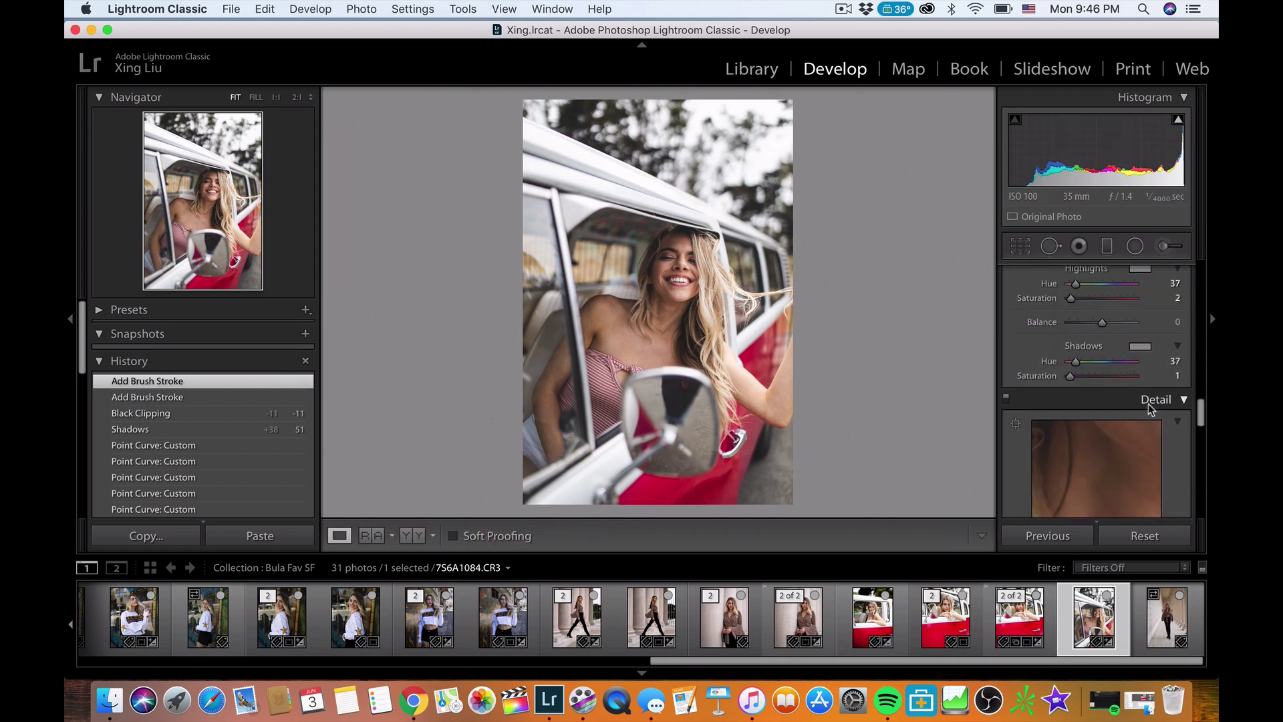
pyautogui.scroll(6, 1149, 405)
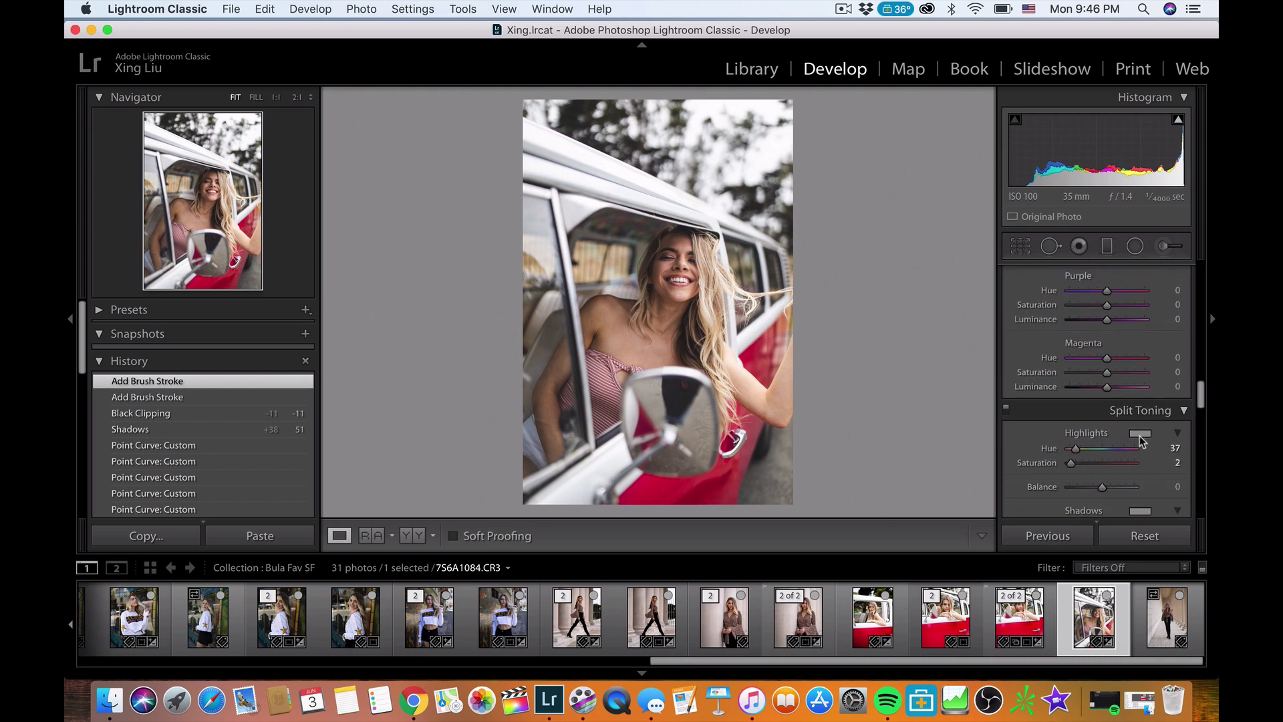
pyautogui.click(1140, 433)
pyautogui.moveTo(988, 525); pyautogui.dragTo(994, 525)
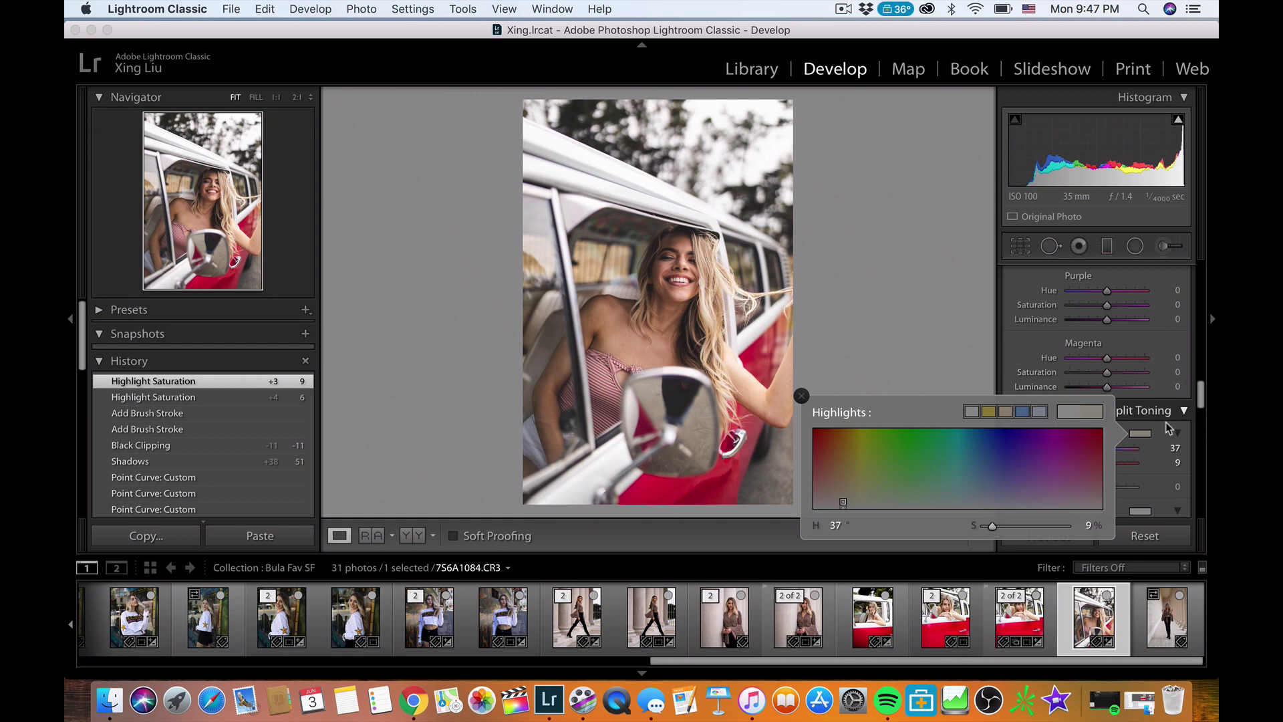
pyautogui.click(1149, 512)
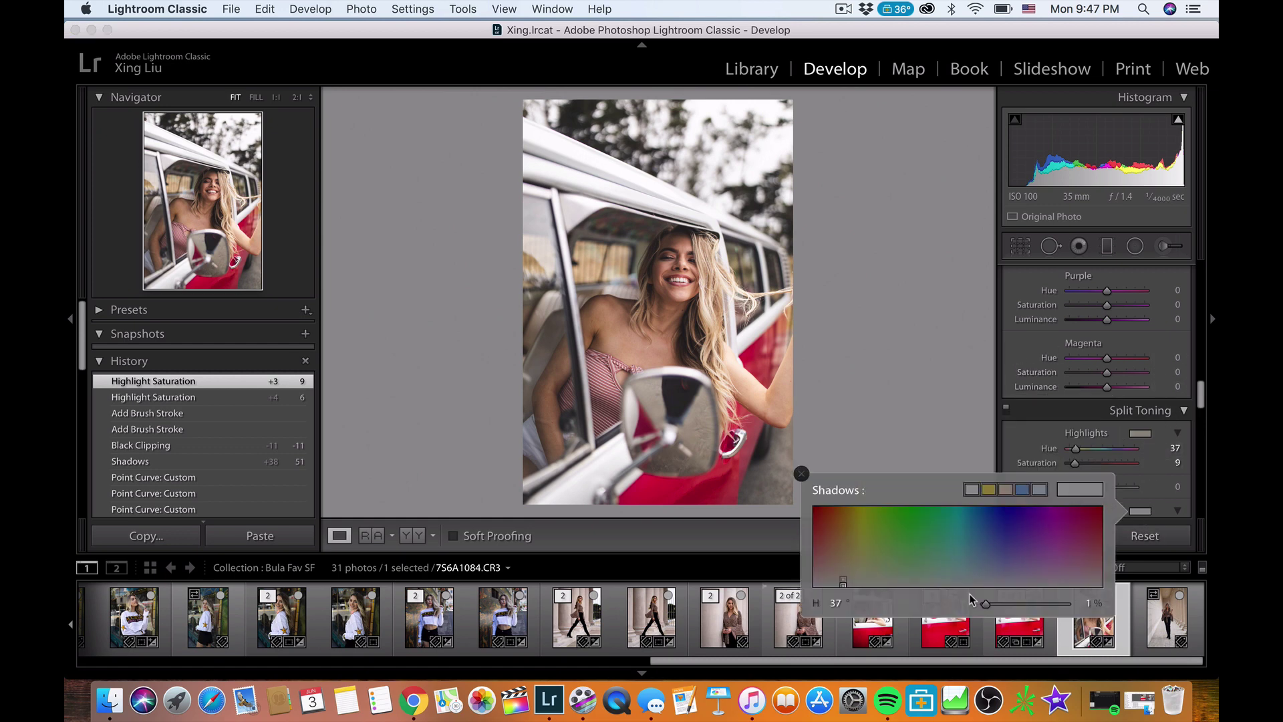
pyautogui.moveTo(991, 606); pyautogui.dragTo(991, 608)
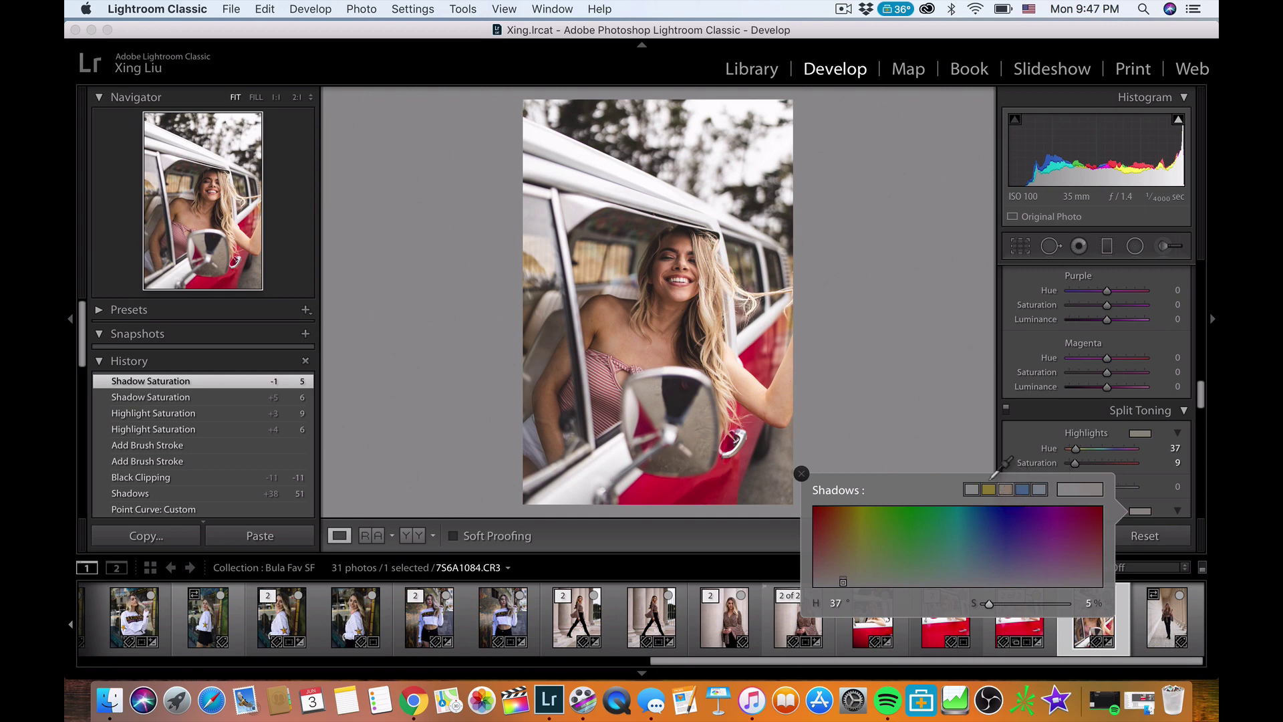
pyautogui.click(908, 224)
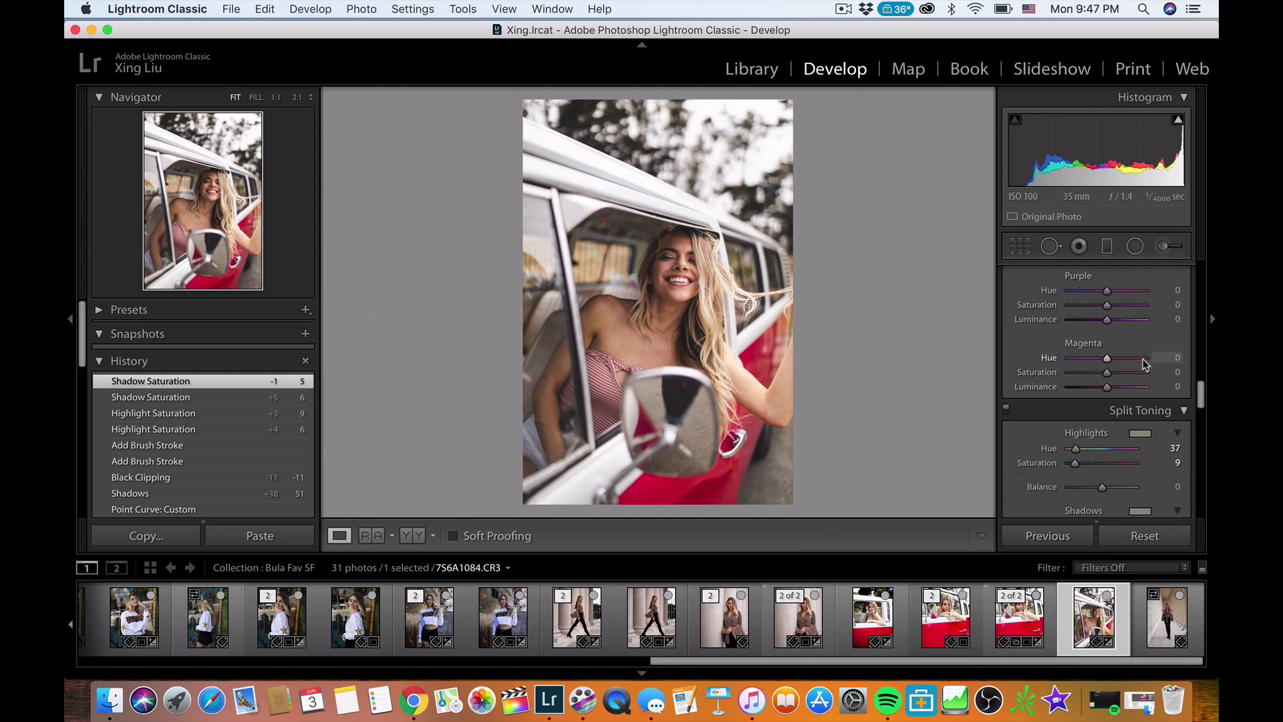
# Soften the skin on the woman's face with an adjustment brush using Soften Skin (Lite) at amount 35 and size 4.
pyautogui.scroll(3, 1134, 435)
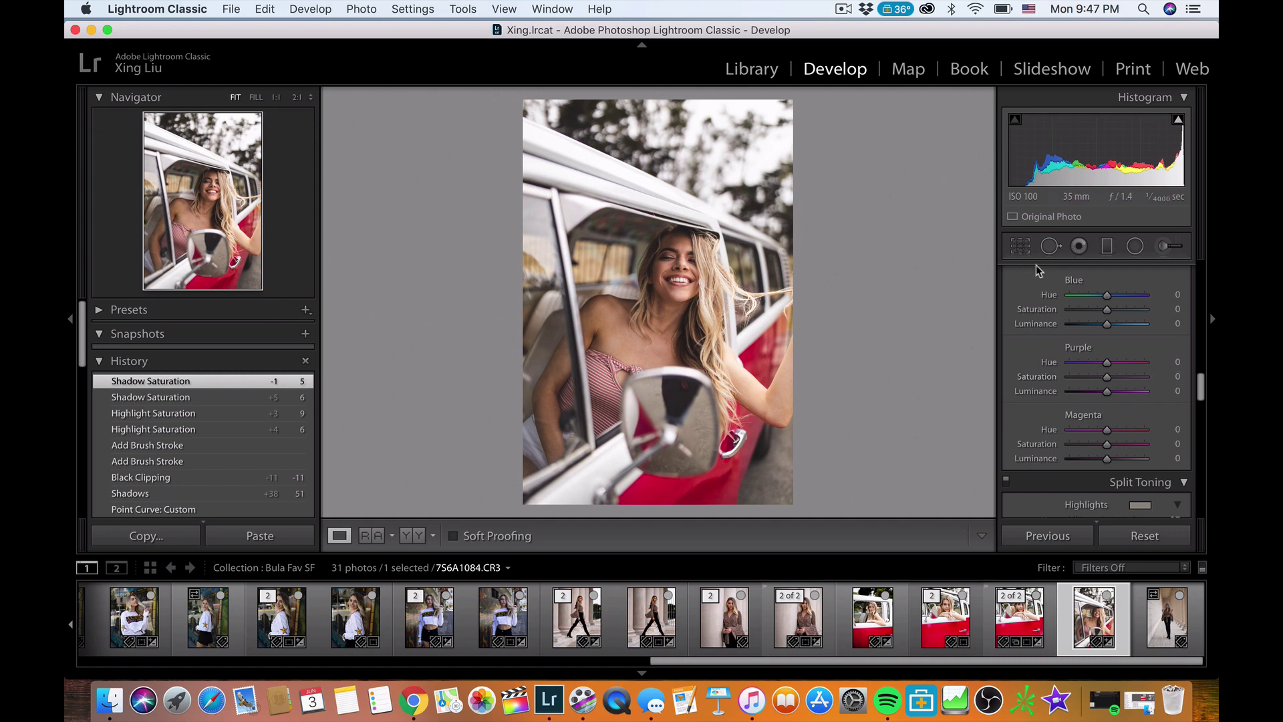
pyautogui.click(1156, 247)
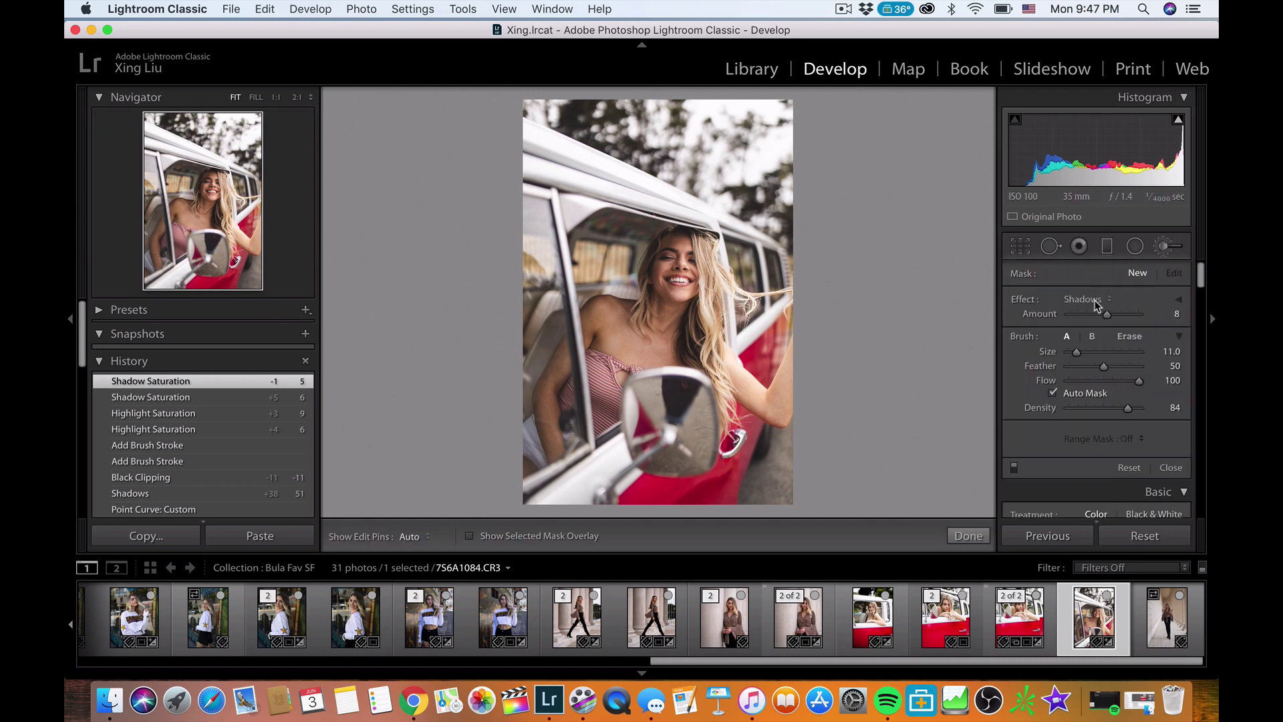
pyautogui.click(1094, 299)
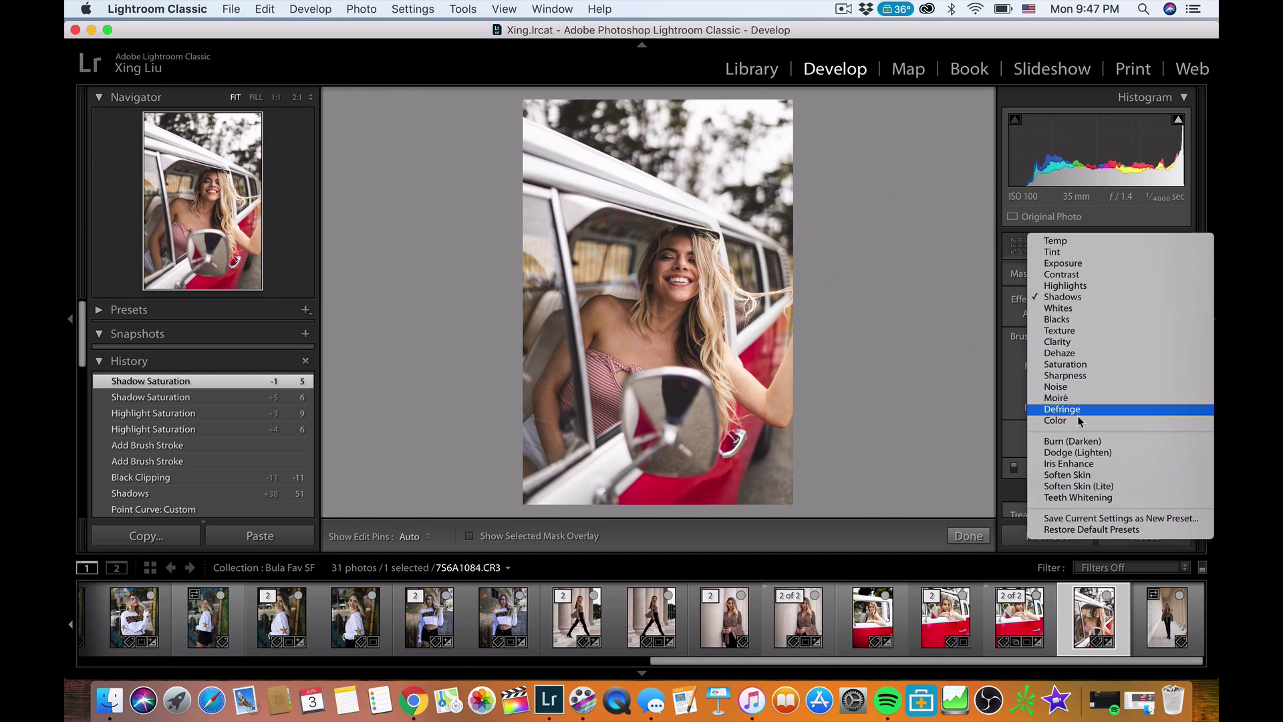
pyautogui.click(1085, 487)
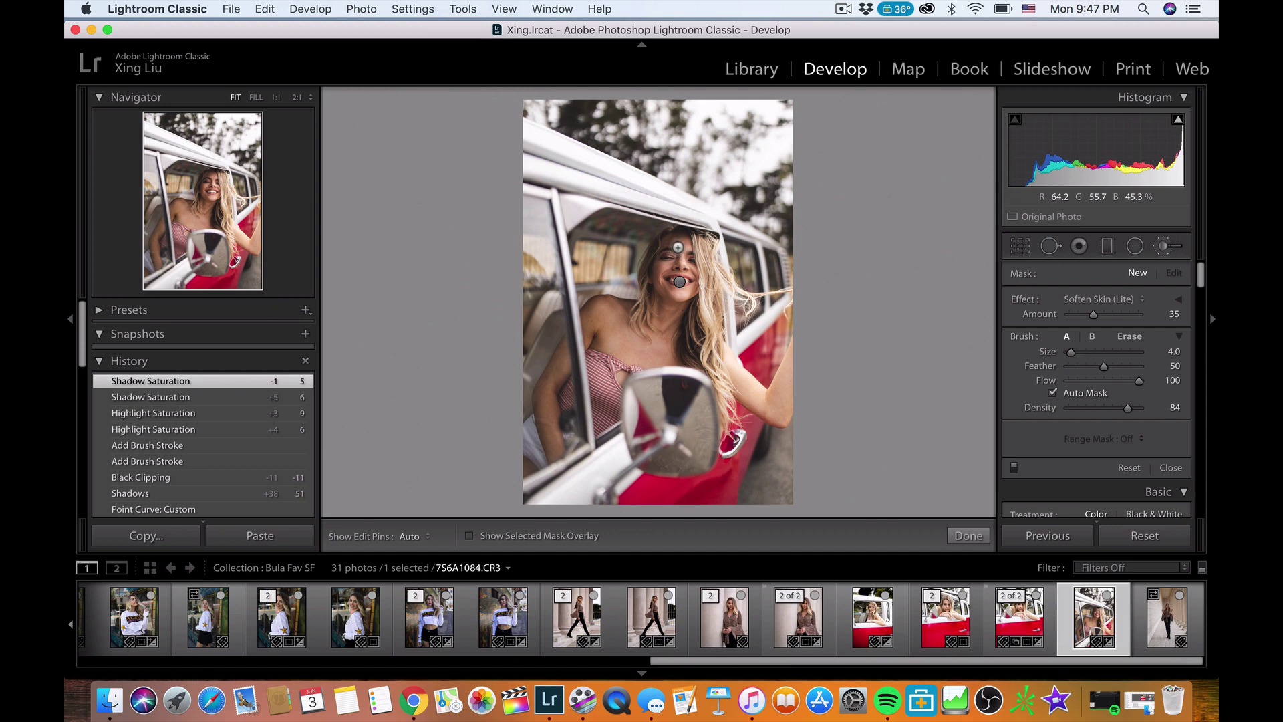
pyautogui.press('h')
pyautogui.click(690, 292)
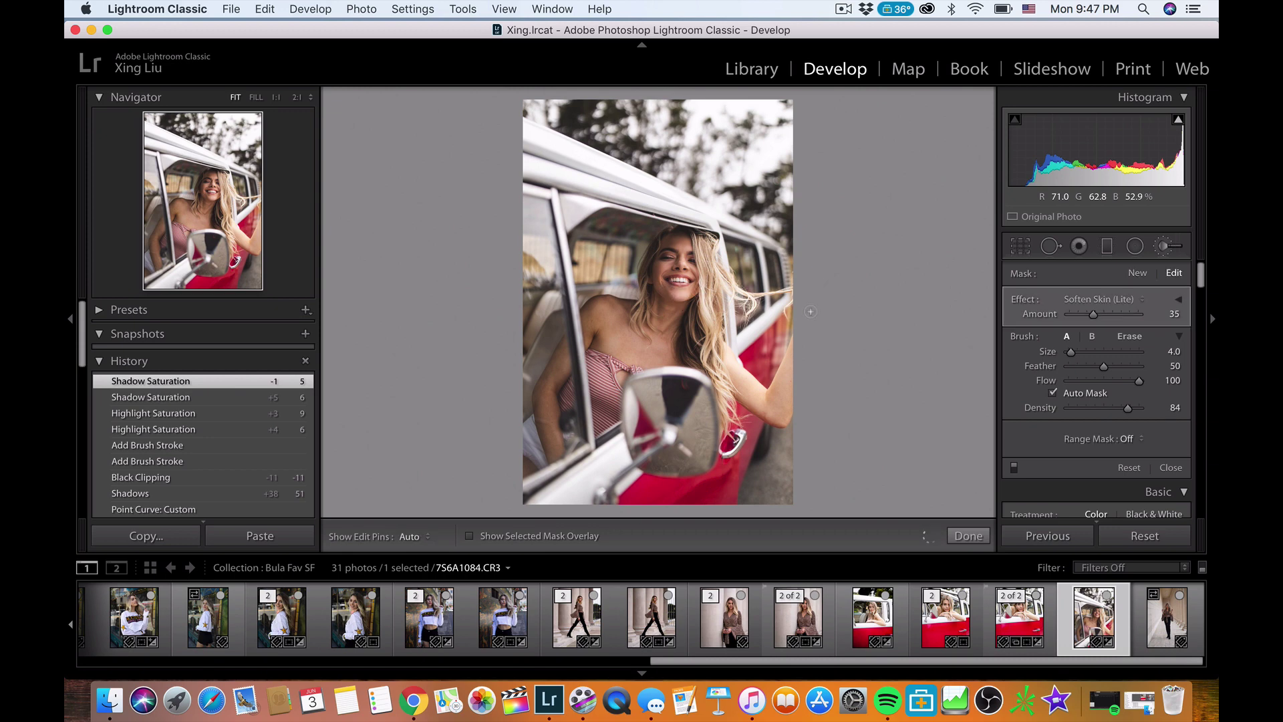
pyautogui.click(960, 540)
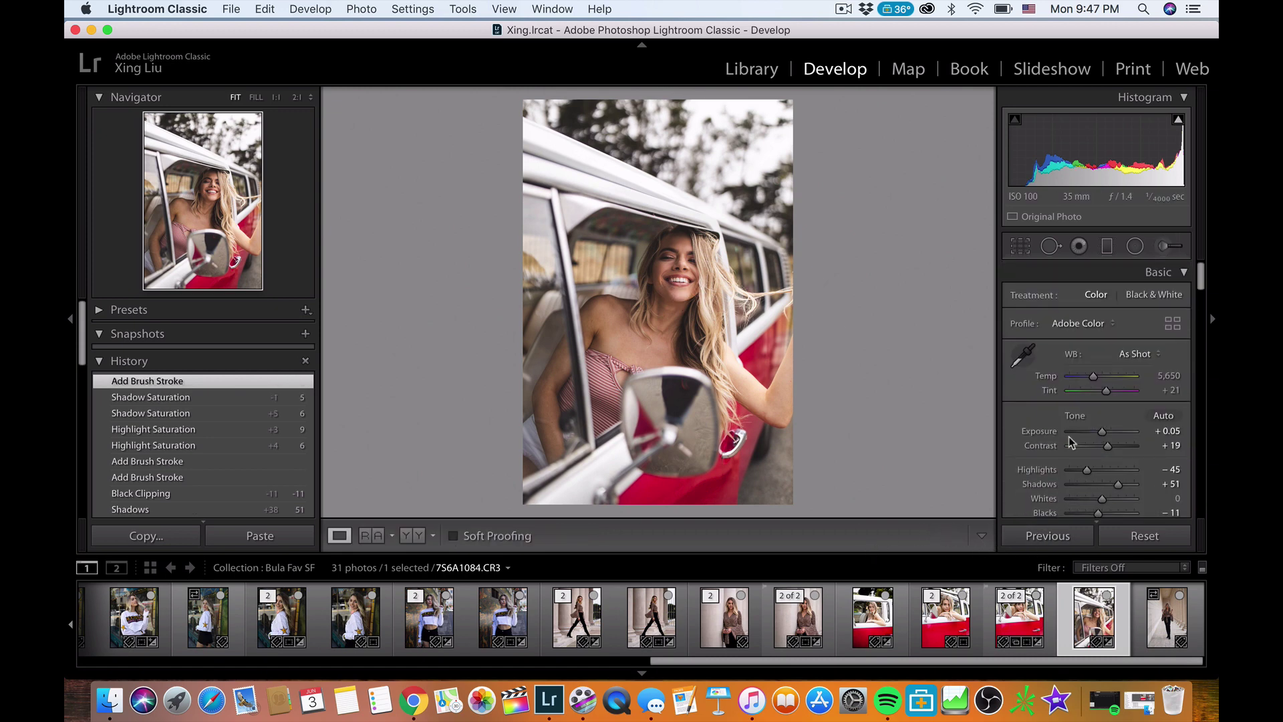
# Open a copy of the photo with Lightroom adjustments in Imagenomic Portraiture 3 as a 16-bit ProPhoto RGB TIFF.
pyautogui.rightClick(710, 225)
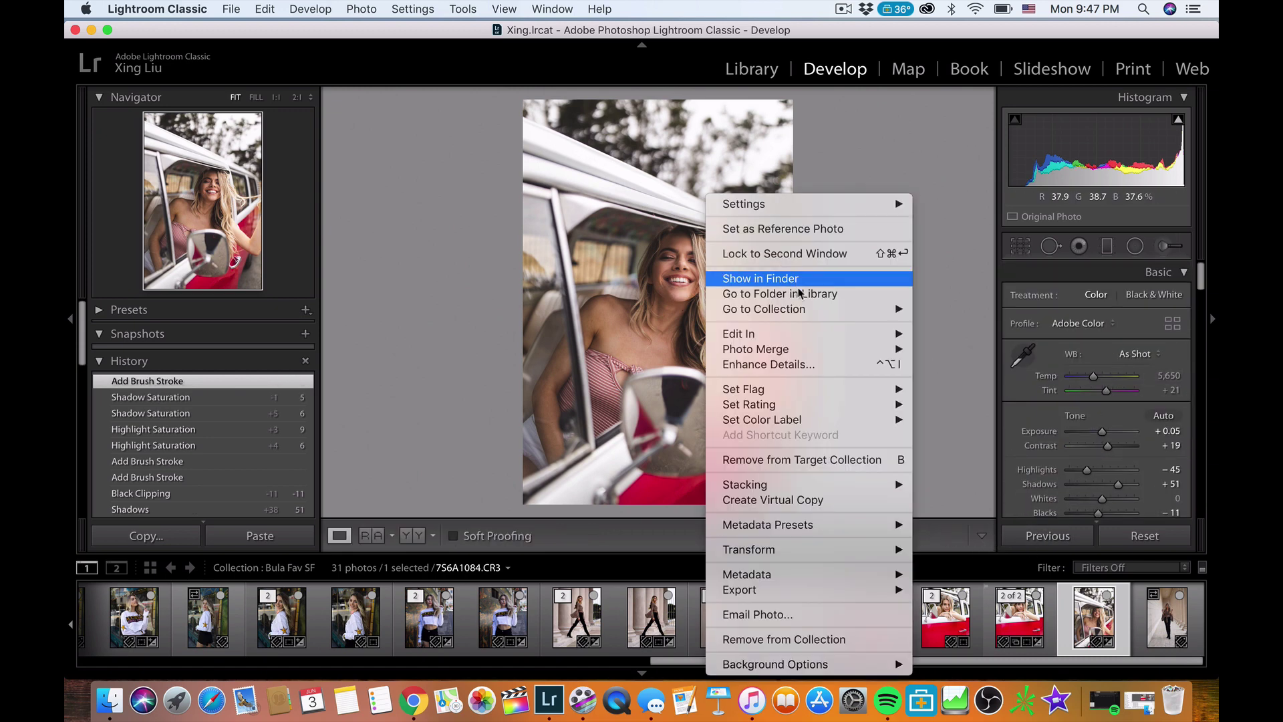
pyautogui.moveTo(855, 335)
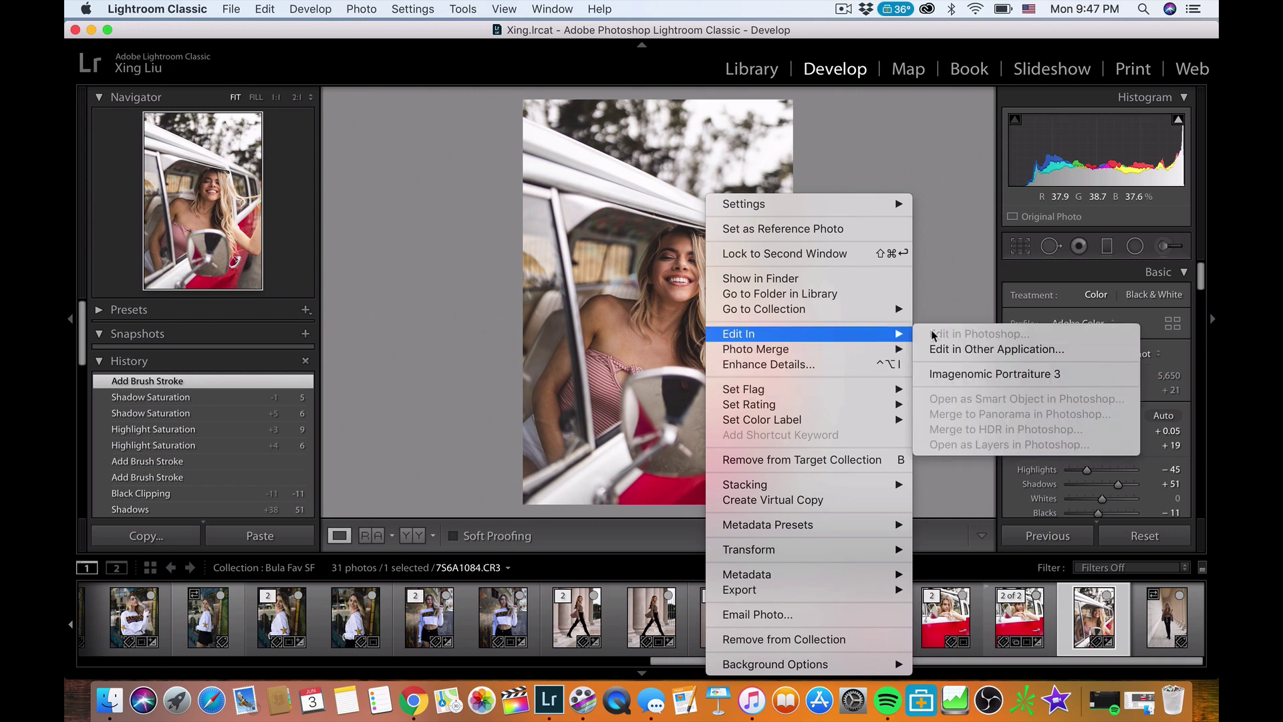
pyautogui.click(949, 374)
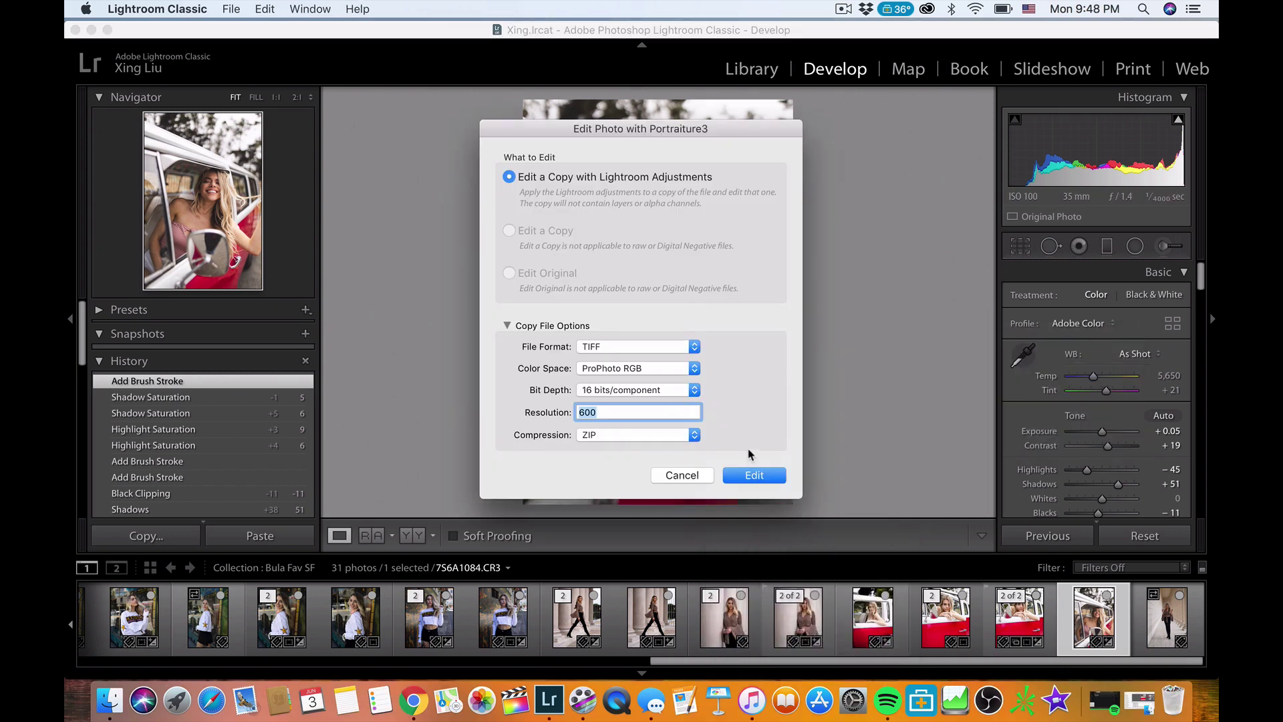
pyautogui.click(748, 476)
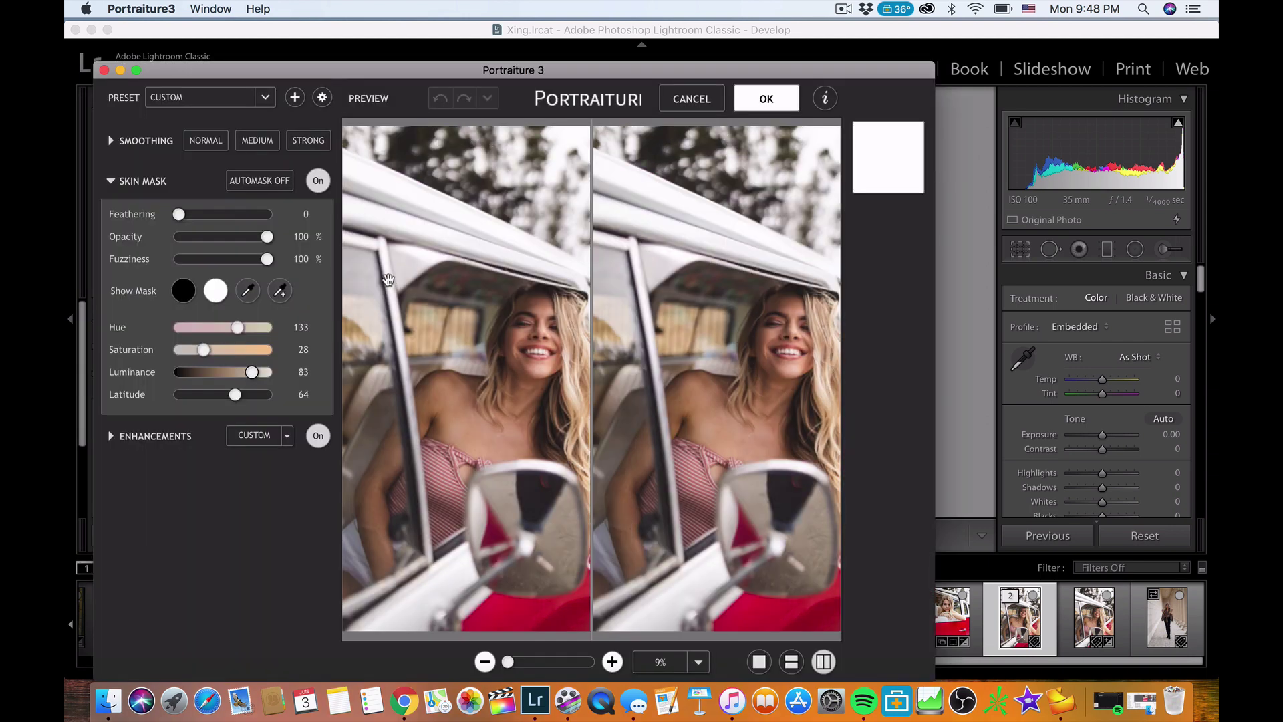
# Refine the Portraiture skin mask by sampling skin tones from the woman's face with the mask preview shown.
pyautogui.click(216, 290)
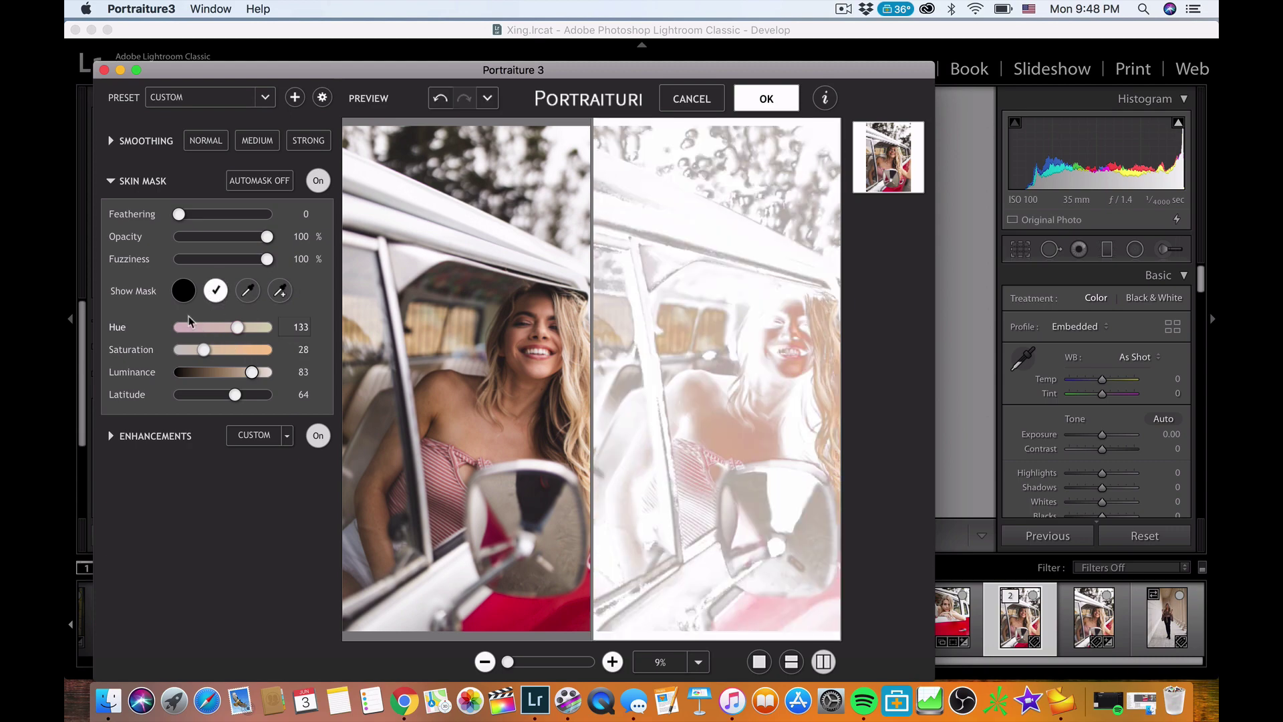
pyautogui.click(247, 290)
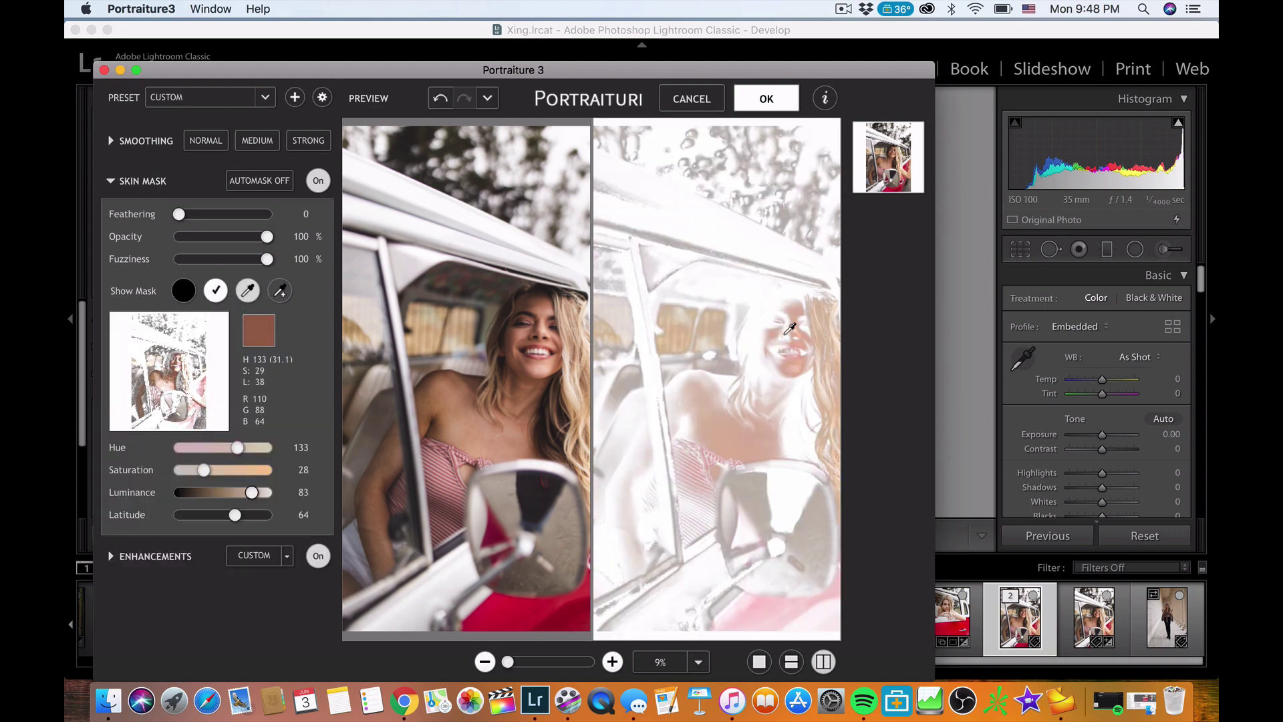
pyautogui.click(799, 315)
pyautogui.click(799, 314)
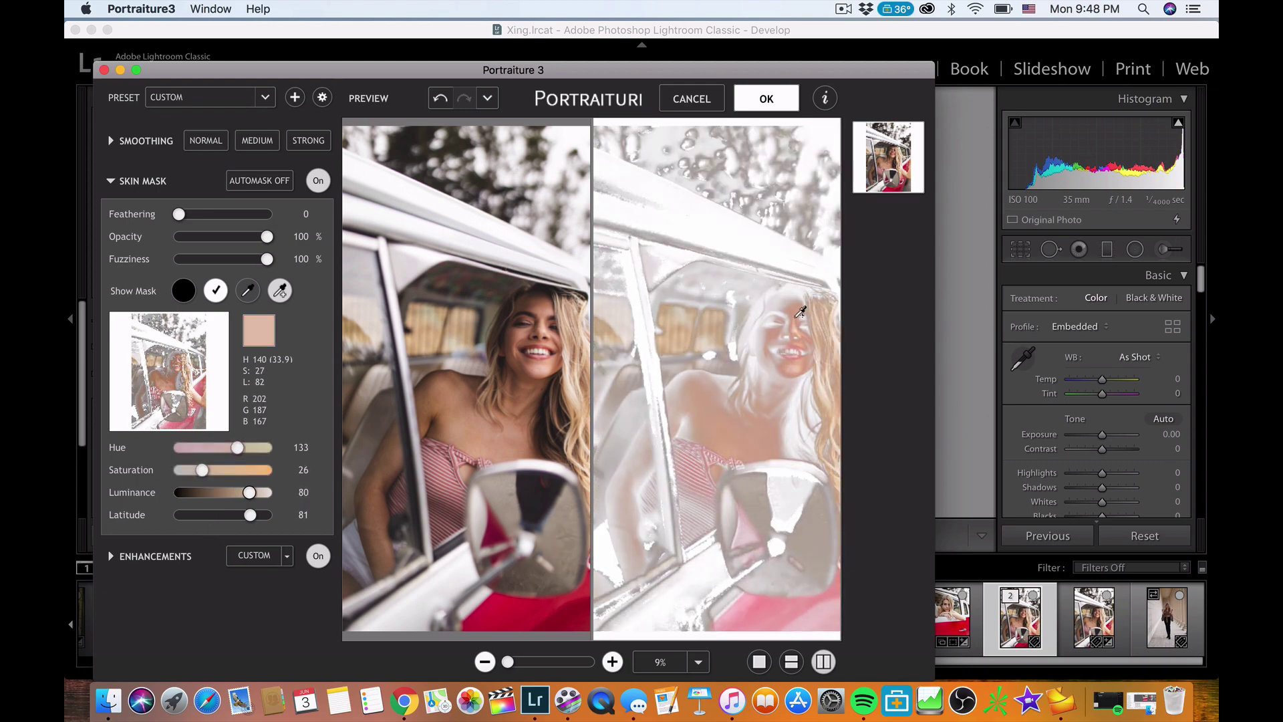
pyautogui.click(799, 315)
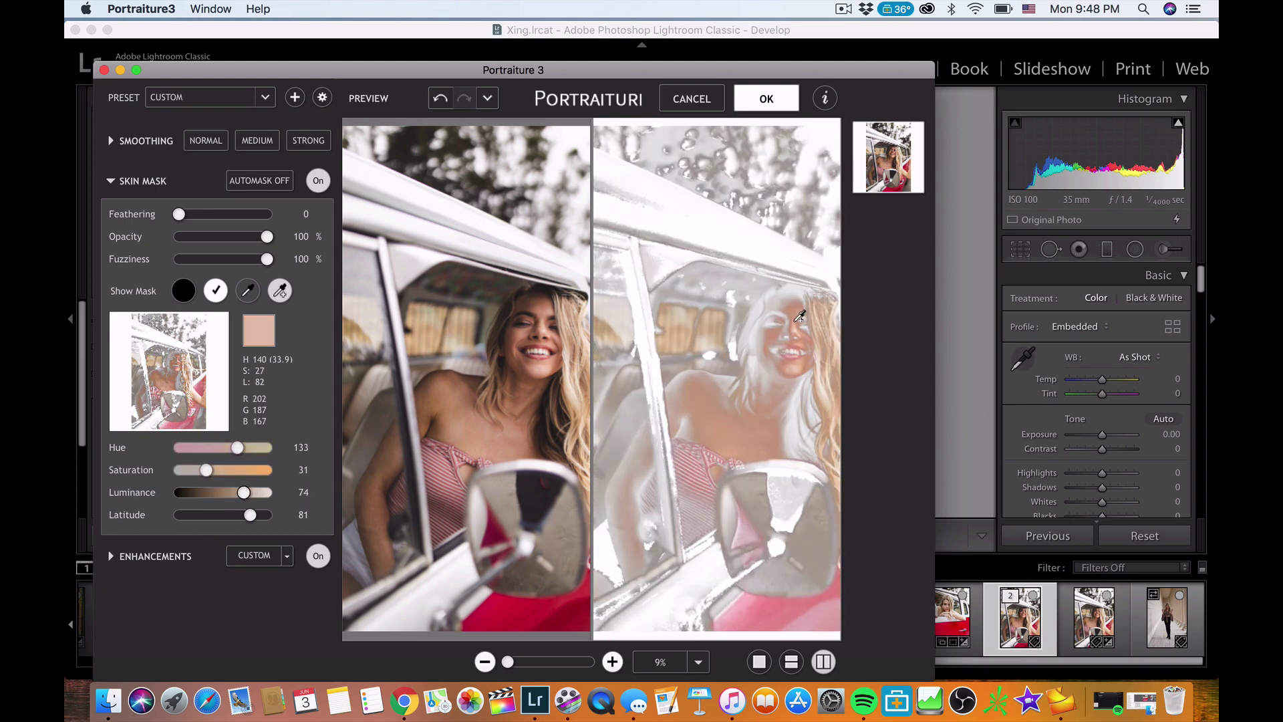
pyautogui.click(798, 323)
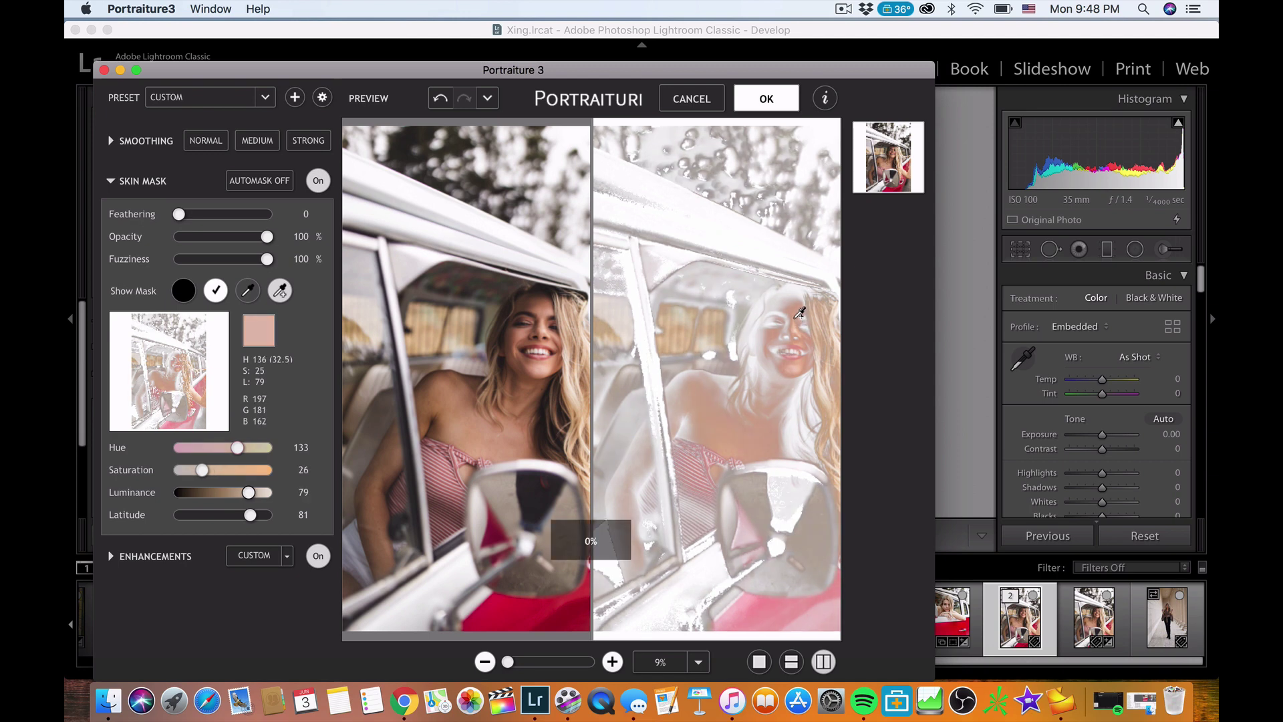
pyautogui.click(803, 348)
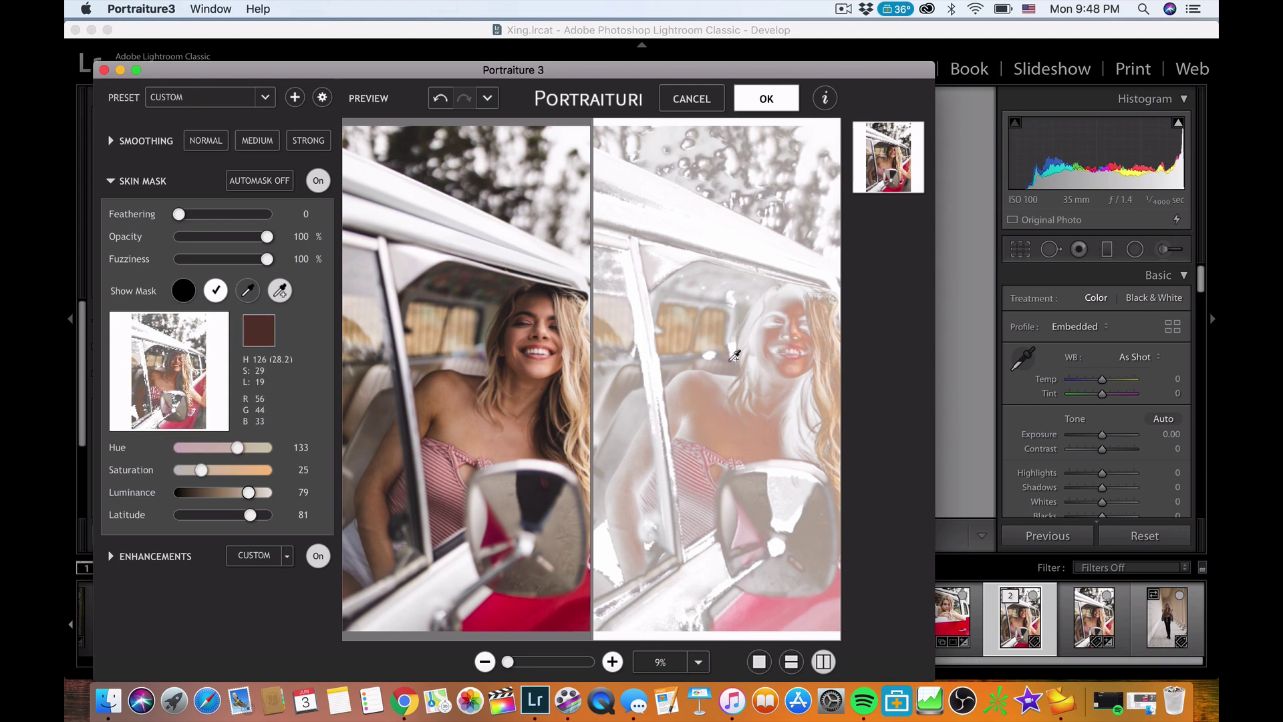
pyautogui.click(588, 300)
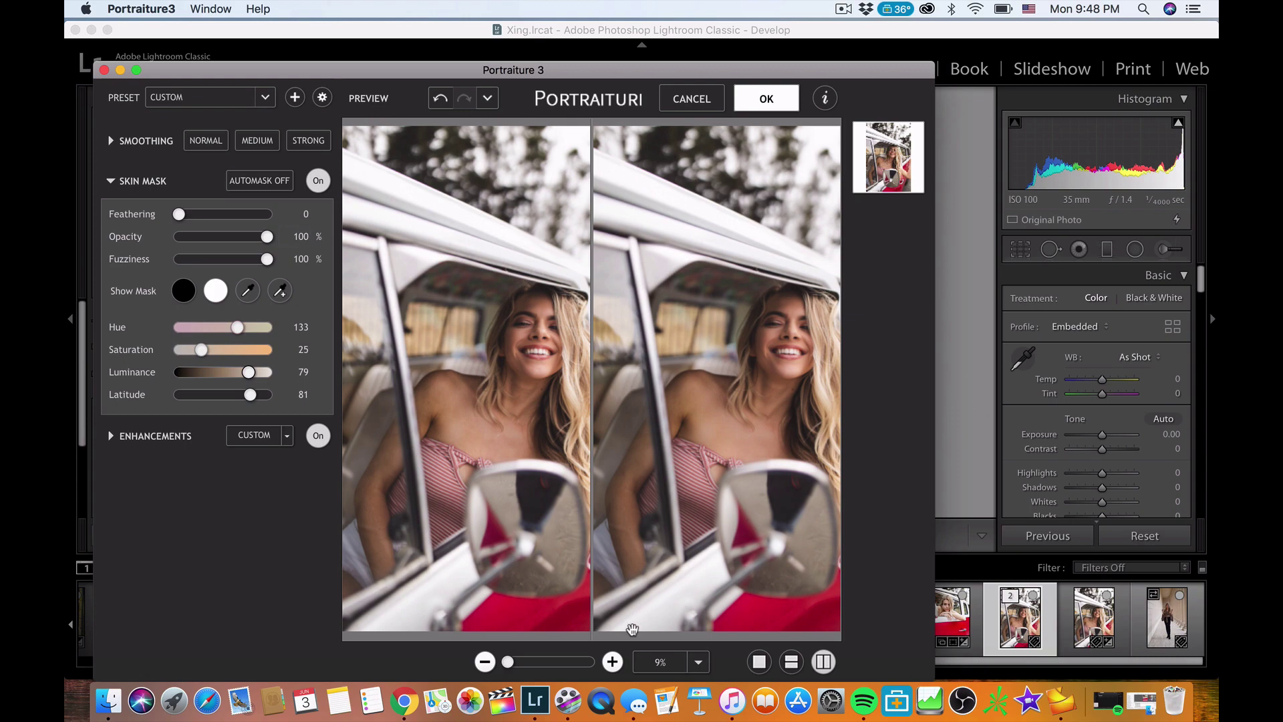
# Inspect the smoothing on the woman's face at 25% zoom and apply the Portraiture result to the photo.
pyautogui.click(612, 662)
pyautogui.moveTo(773, 367); pyautogui.dragTo(682, 299)
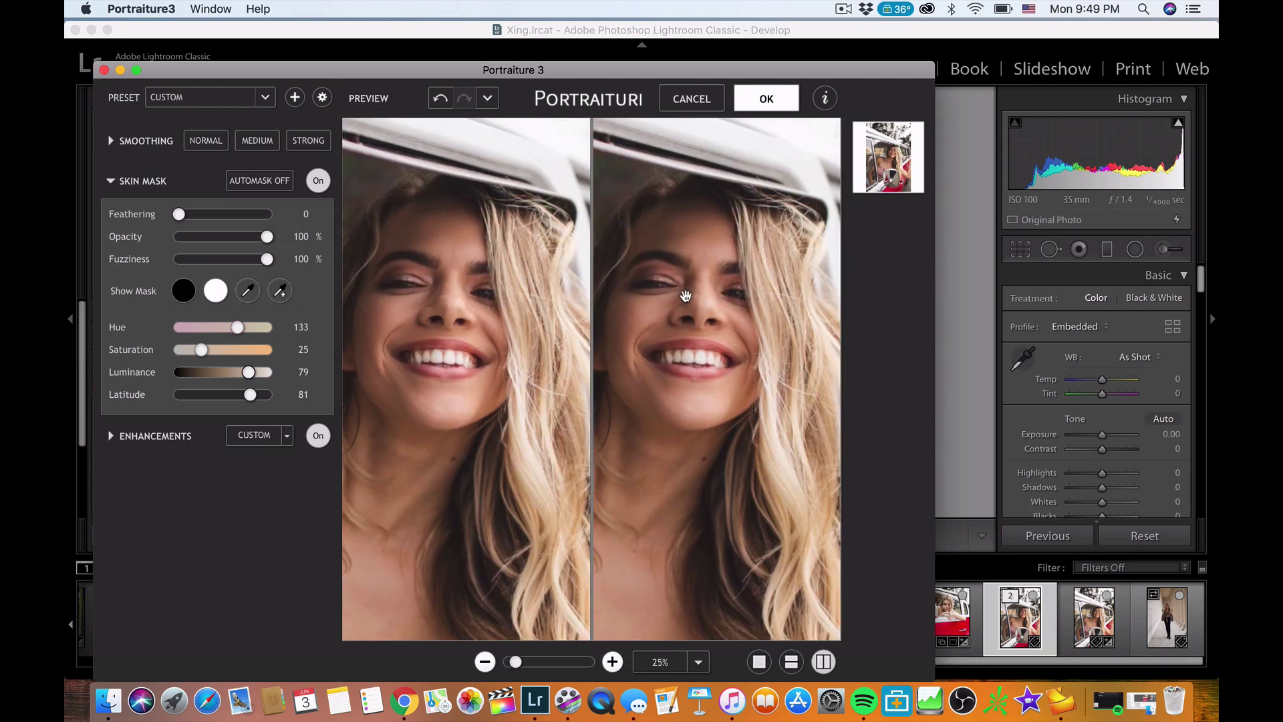
pyautogui.click(767, 98)
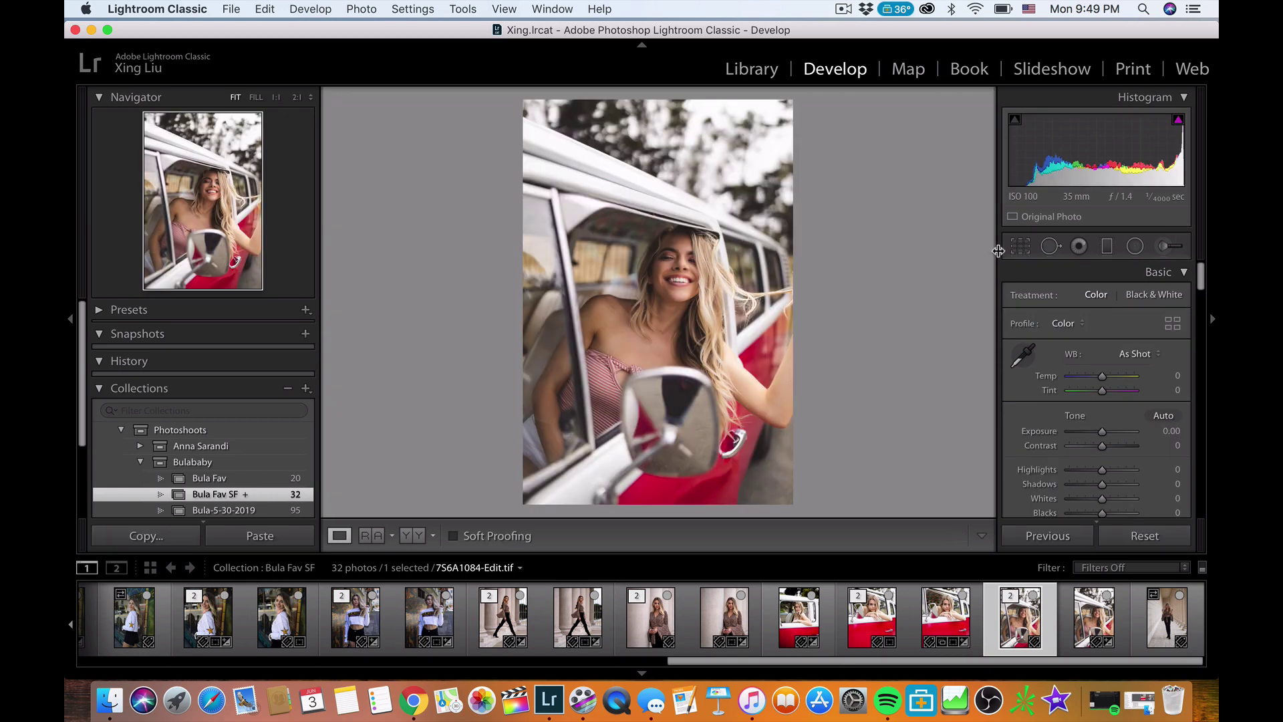
# Crop the retouched photo to the 4 x 5 / 8 x 10 aspect ratio, trimming mostly the trees above the van.
pyautogui.click(1020, 246)
pyautogui.click(1106, 300)
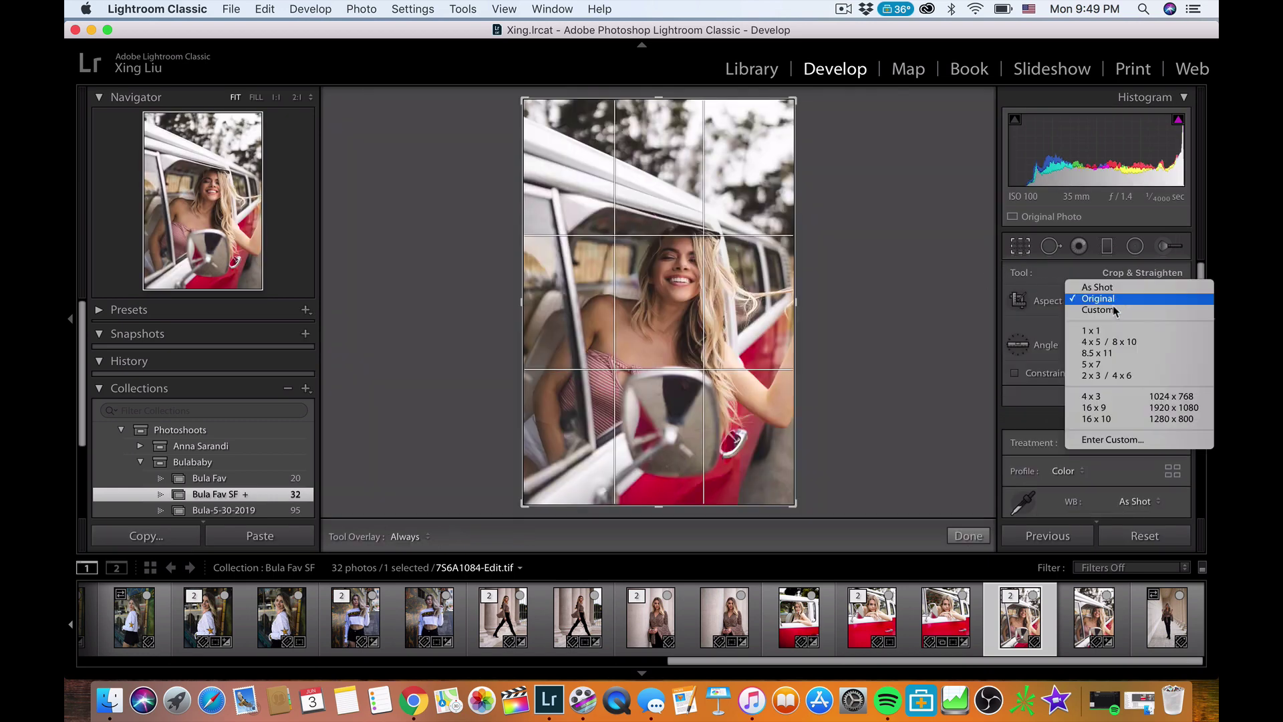
pyautogui.click(1113, 343)
pyautogui.moveTo(713, 281); pyautogui.dragTo(707, 254)
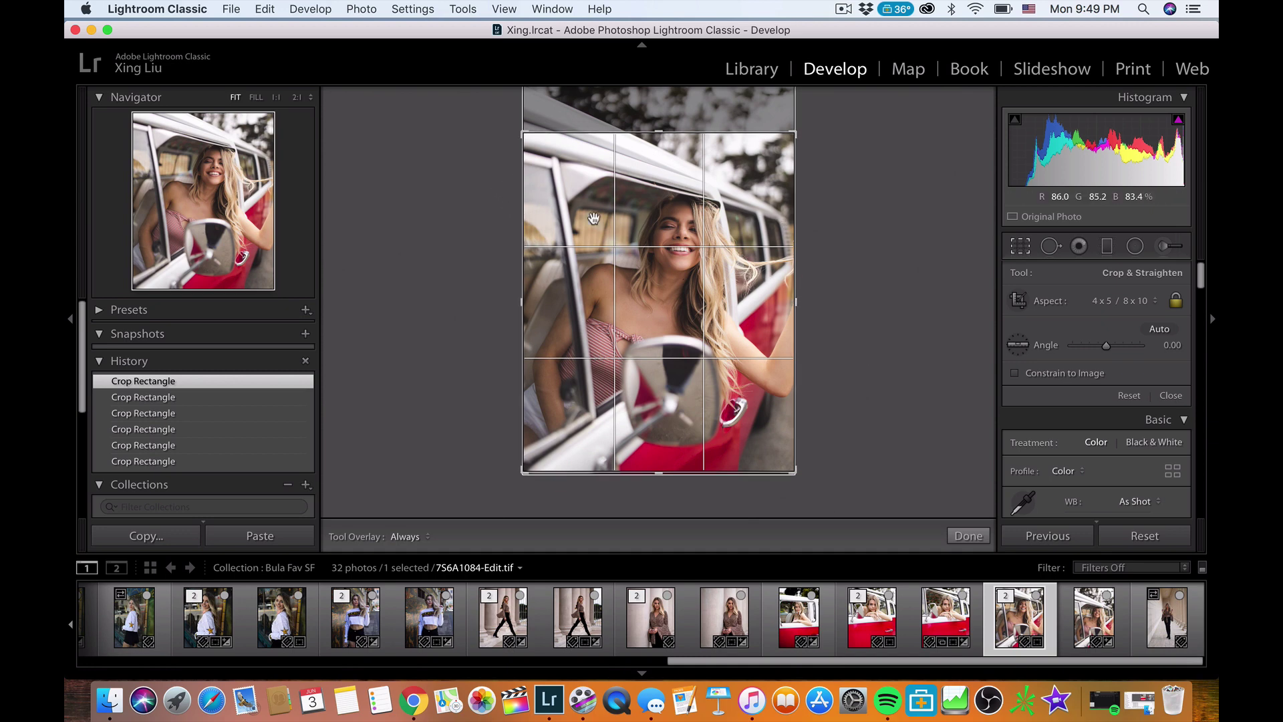
pyautogui.doubleClick(625, 219)
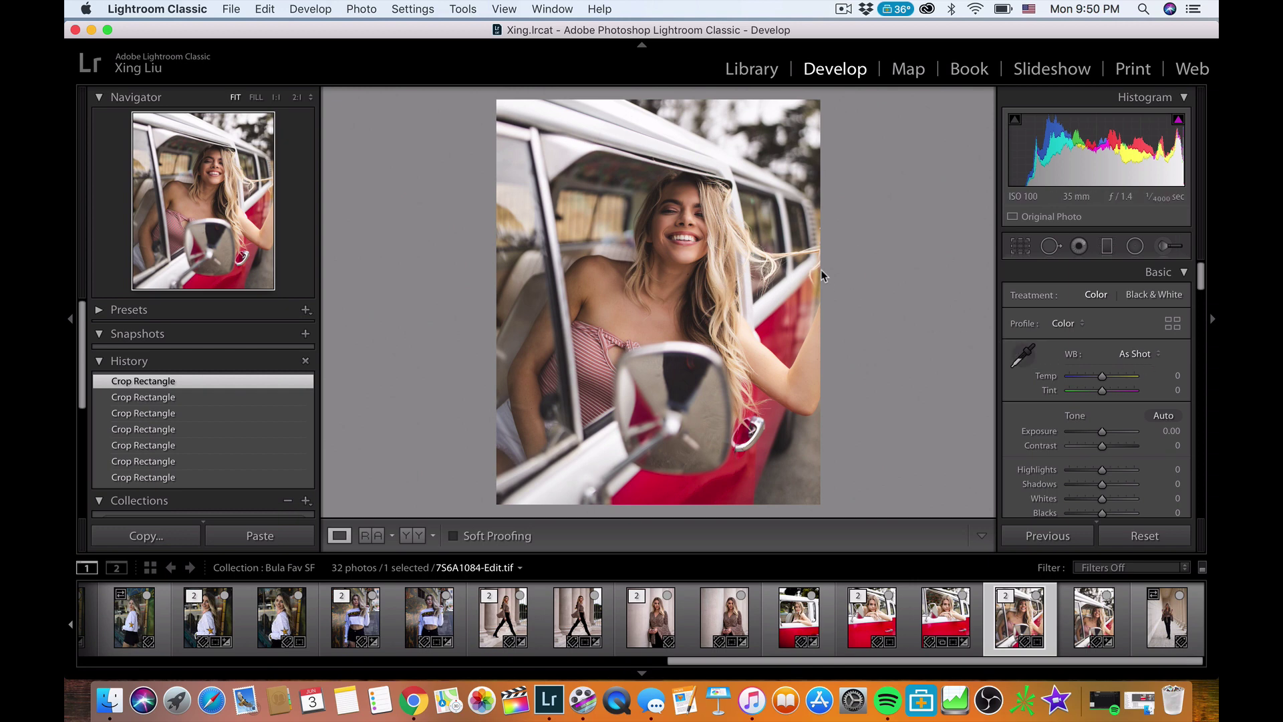
# Try raising the orange saturation to +5 in the HSL adjustments.
pyautogui.scroll(-8, 1070, 380)
pyautogui.scroll(-10, 1090, 388)
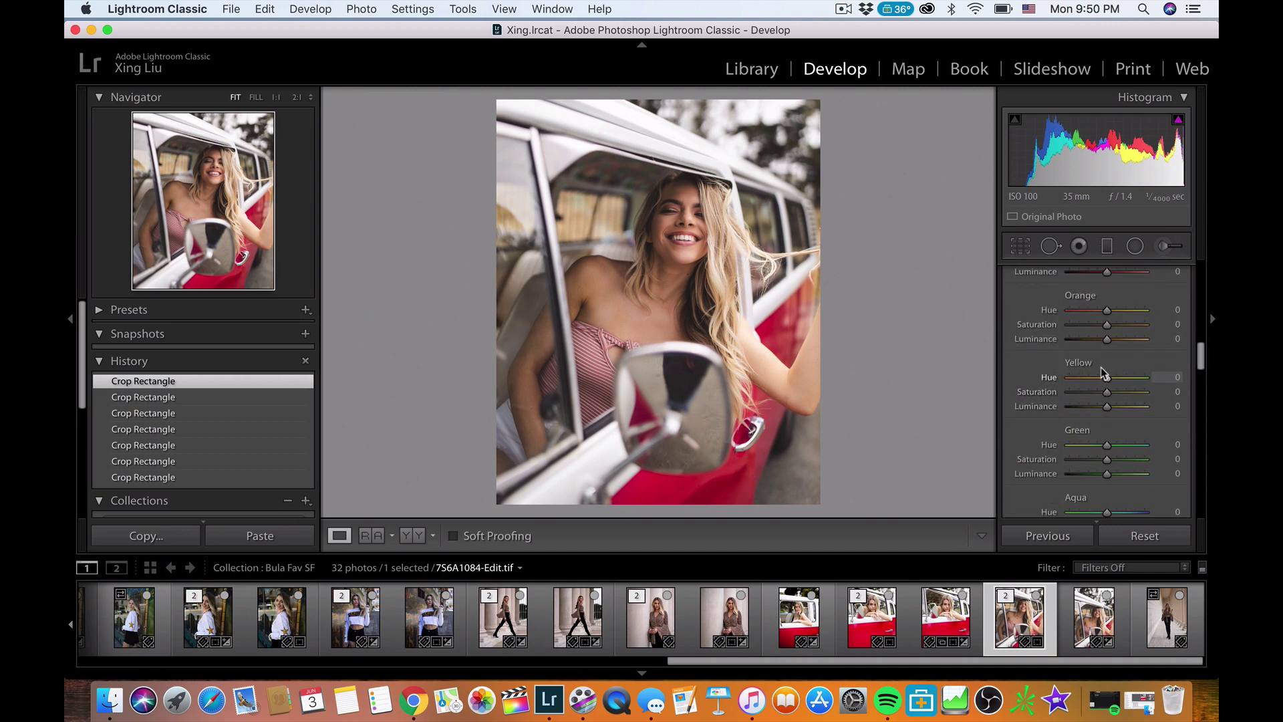
pyautogui.moveTo(1107, 324)
pyautogui.mouseDown()
pyautogui.moveTo(1094, 331)
pyautogui.moveTo(1108, 336)
pyautogui.mouseUp()
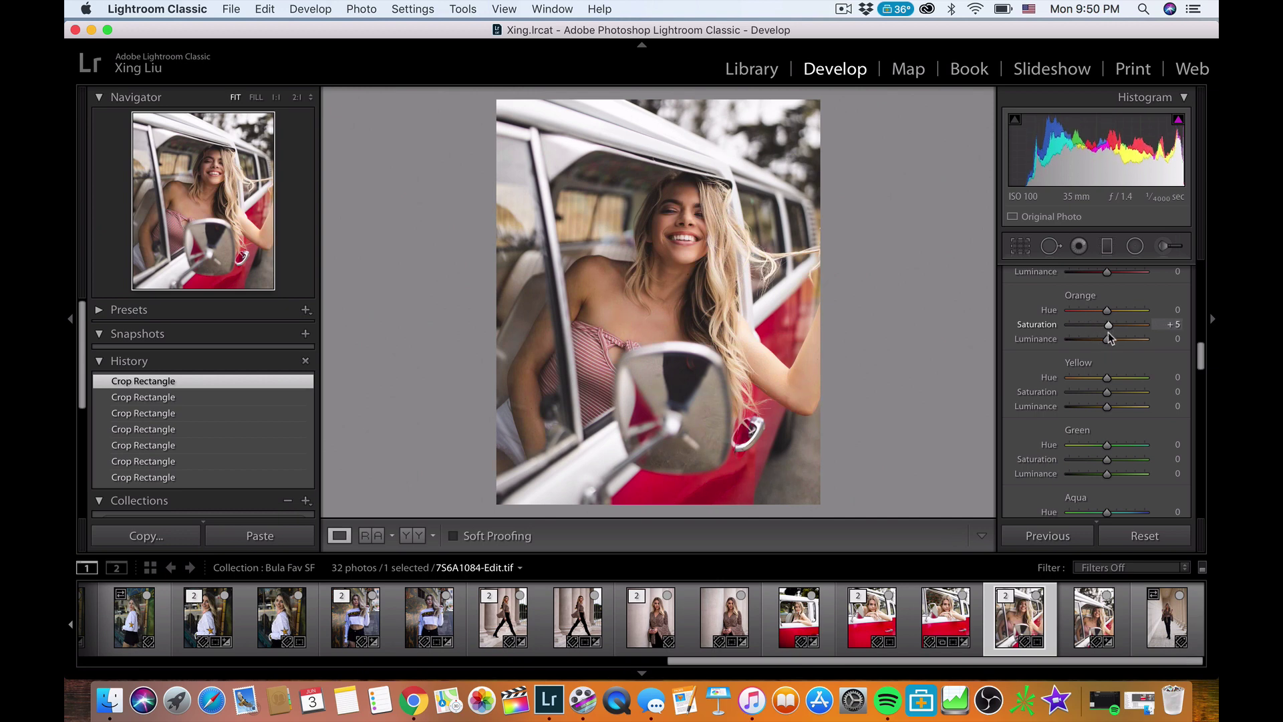
pyautogui.doubleClick(1107, 325)
pyautogui.scroll(2, 1117, 391)
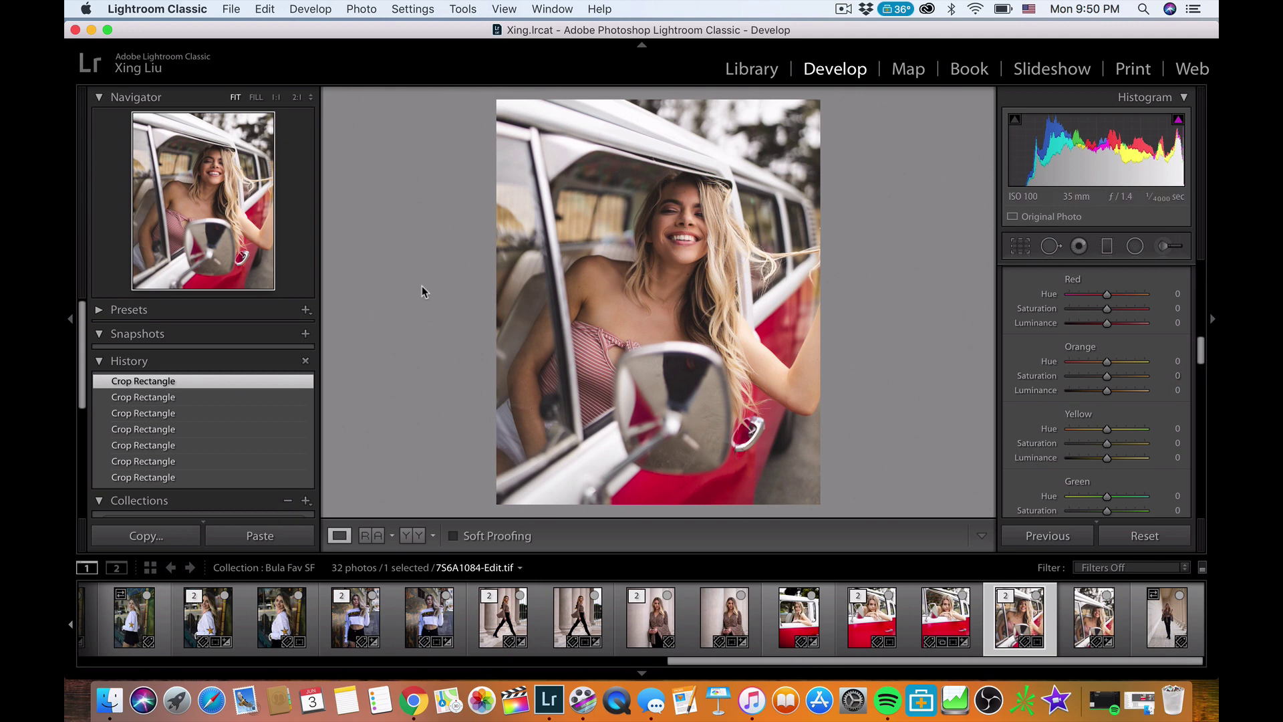
# Export the cropped photo as a JPEG to the hard drive with the current export settings.
pyautogui.press('shift')
pyautogui.press('super+shift+e')
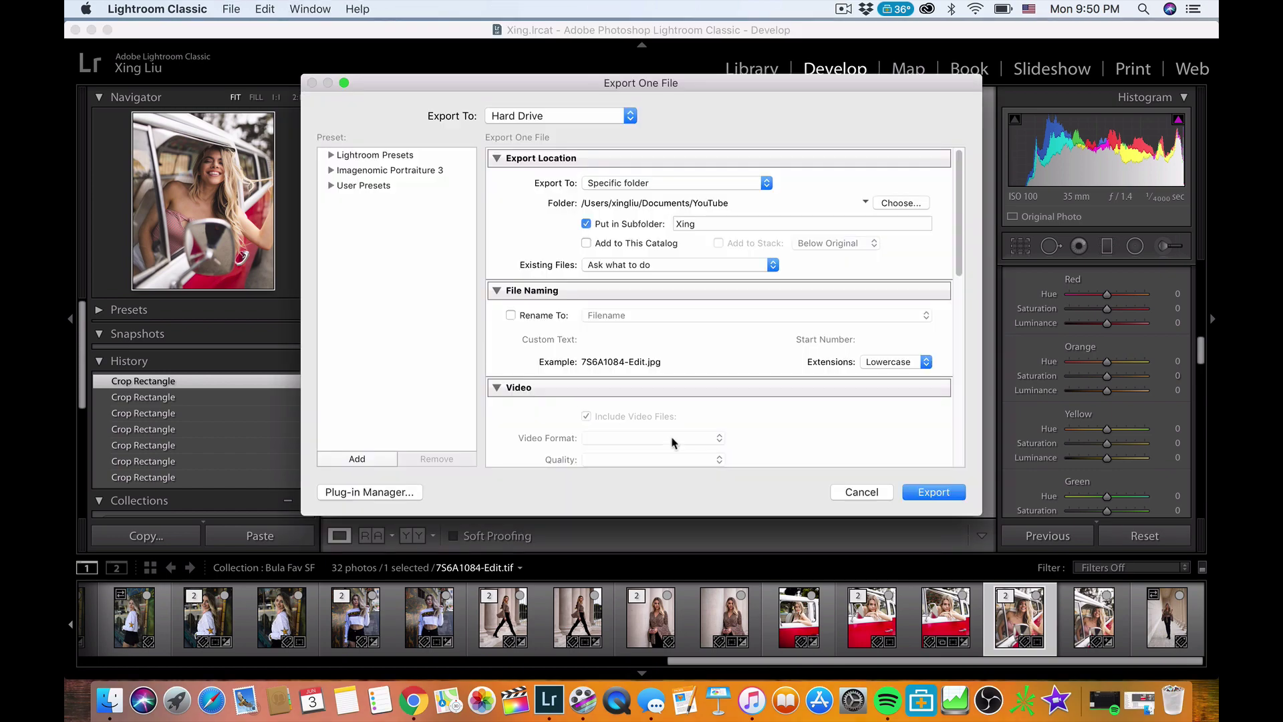
pyautogui.press('Return')
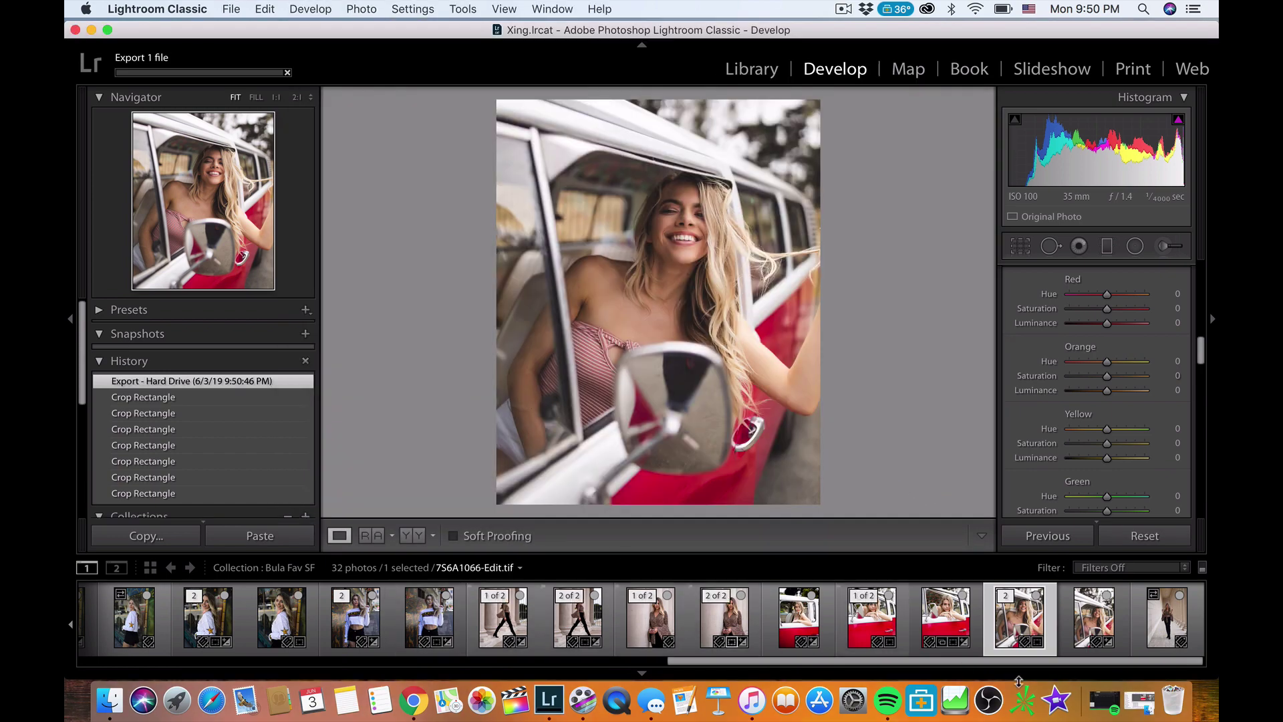
# View the exported 7S6A1084-Edit.jpg in Preview from its Finder folder, close it and return to Lightroom.
pyautogui.click(1134, 705)
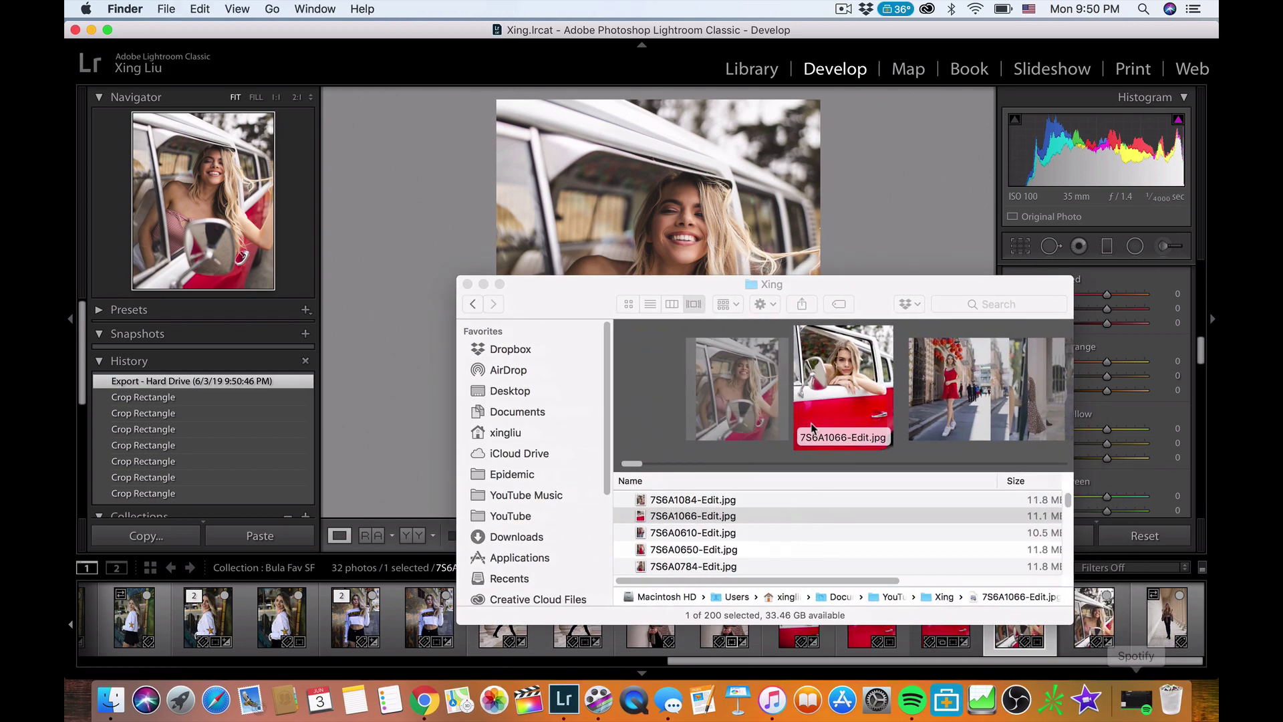
pyautogui.doubleClick(830, 384)
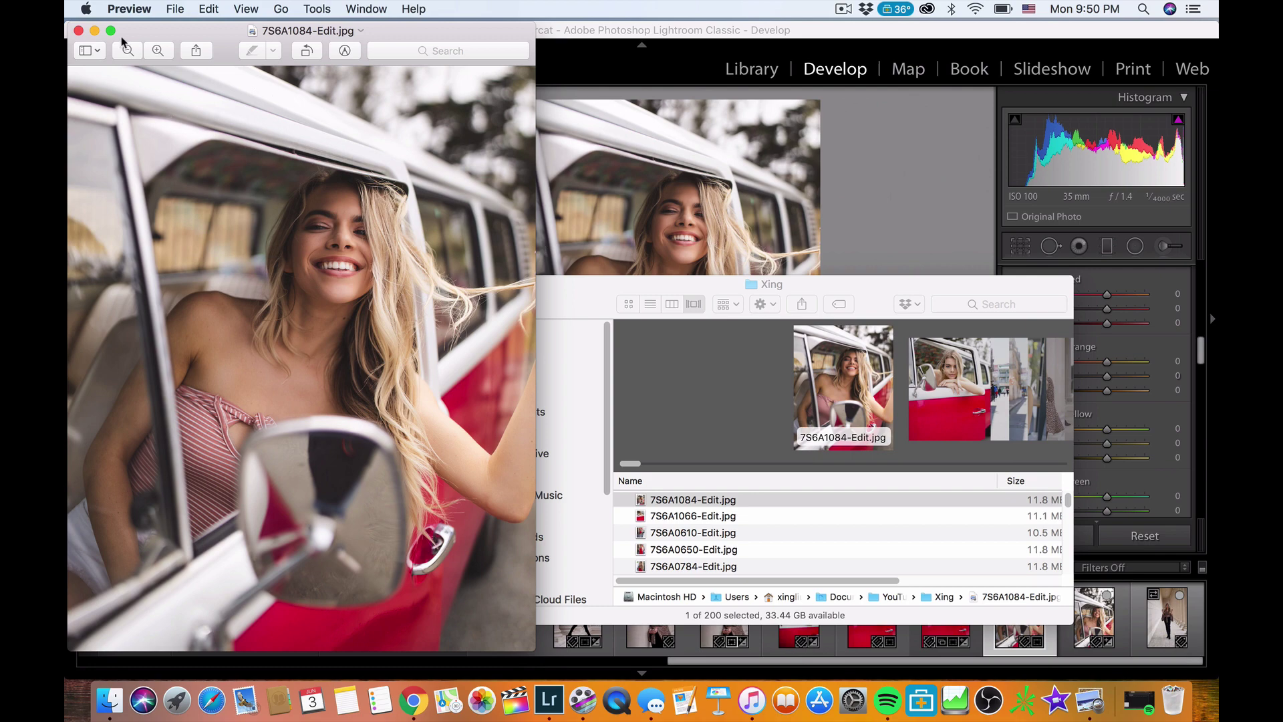
pyautogui.click(79, 31)
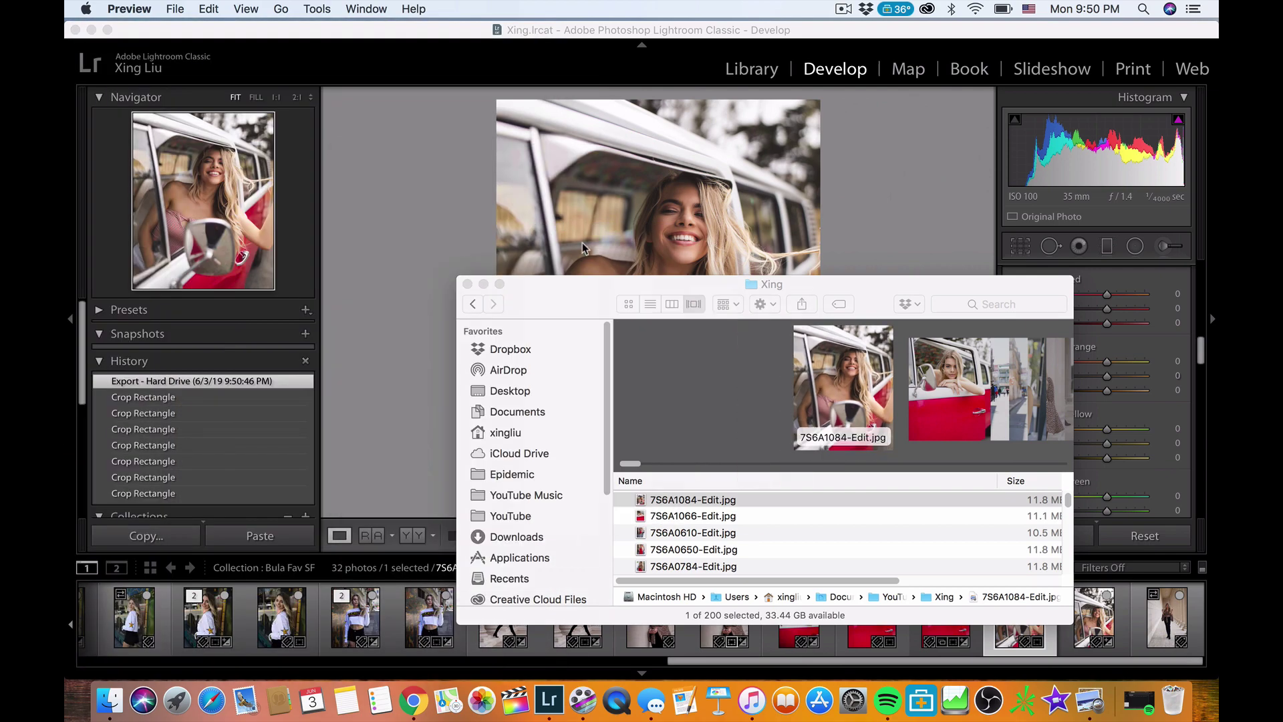
pyautogui.click(409, 233)
# Copy the develop settings from 7S6A1084.CR3 and paste them onto the side-view van photo 7S6A1063.CR3.
pyautogui.click(1076, 618)
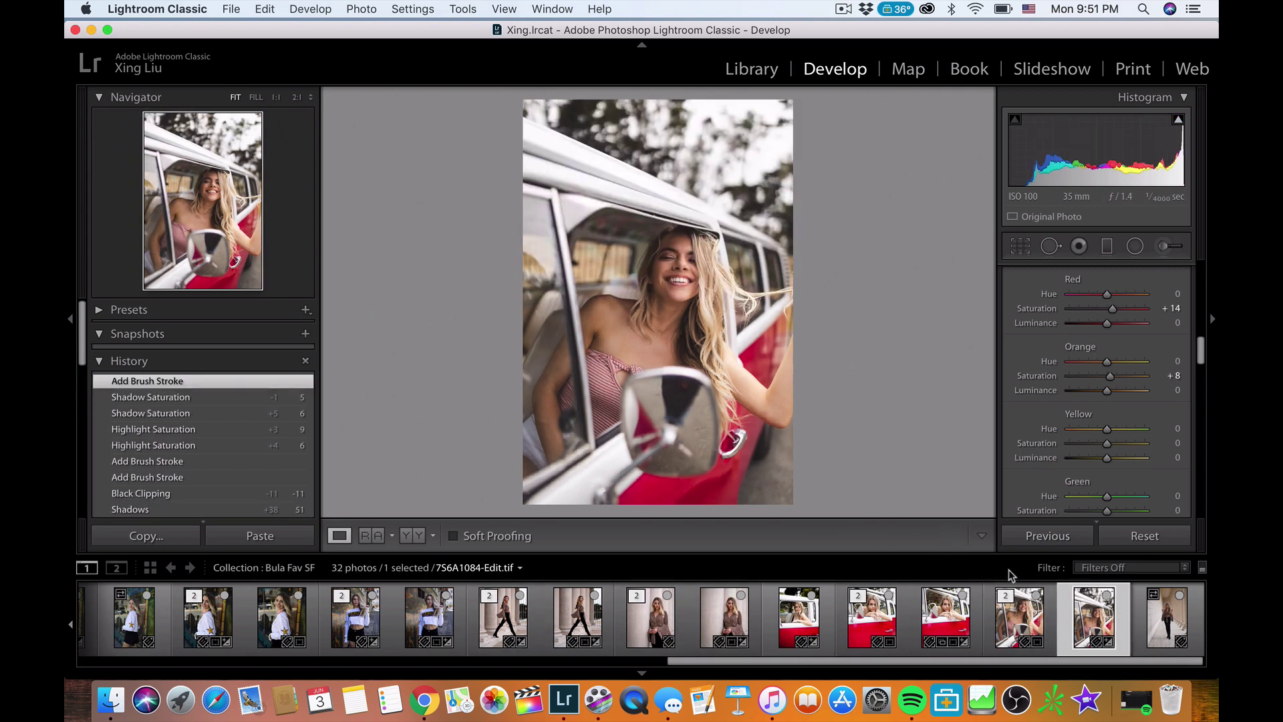
pyautogui.click(171, 536)
pyautogui.click(880, 451)
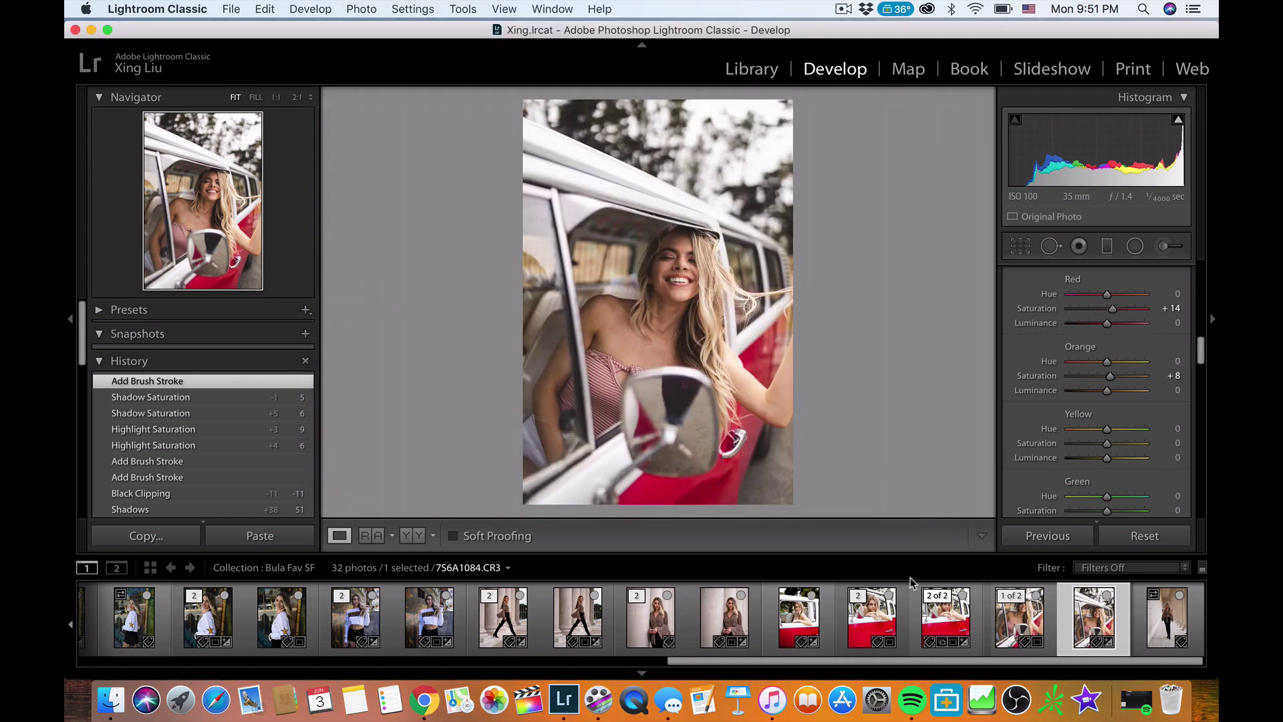
pyautogui.click(812, 627)
pyautogui.press('super+shift+v')
pyautogui.click(234, 534)
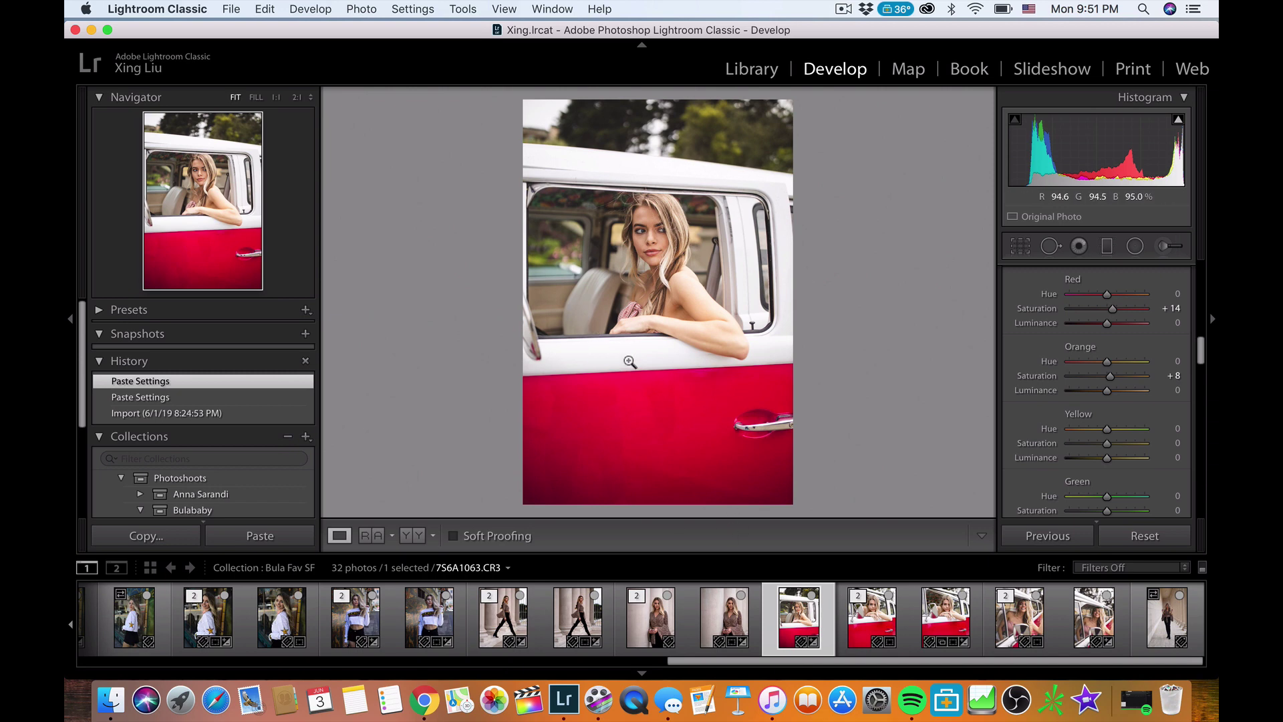
# Set the photo's exposure to +0.10, highlights to -52, shadows to +64 and blacks to -27.
pyautogui.scroll(8, 1092, 369)
pyautogui.scroll(6, 1088, 399)
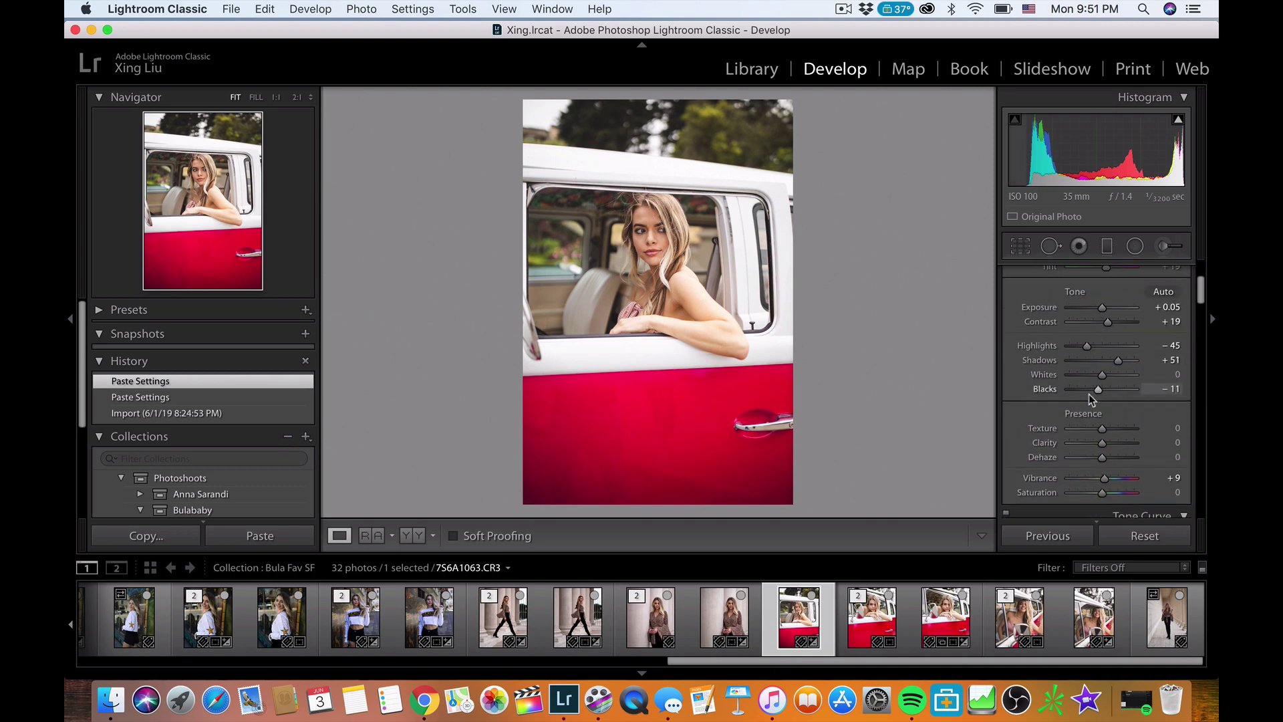
pyautogui.moveTo(1102, 433); pyautogui.dragTo(1104, 433)
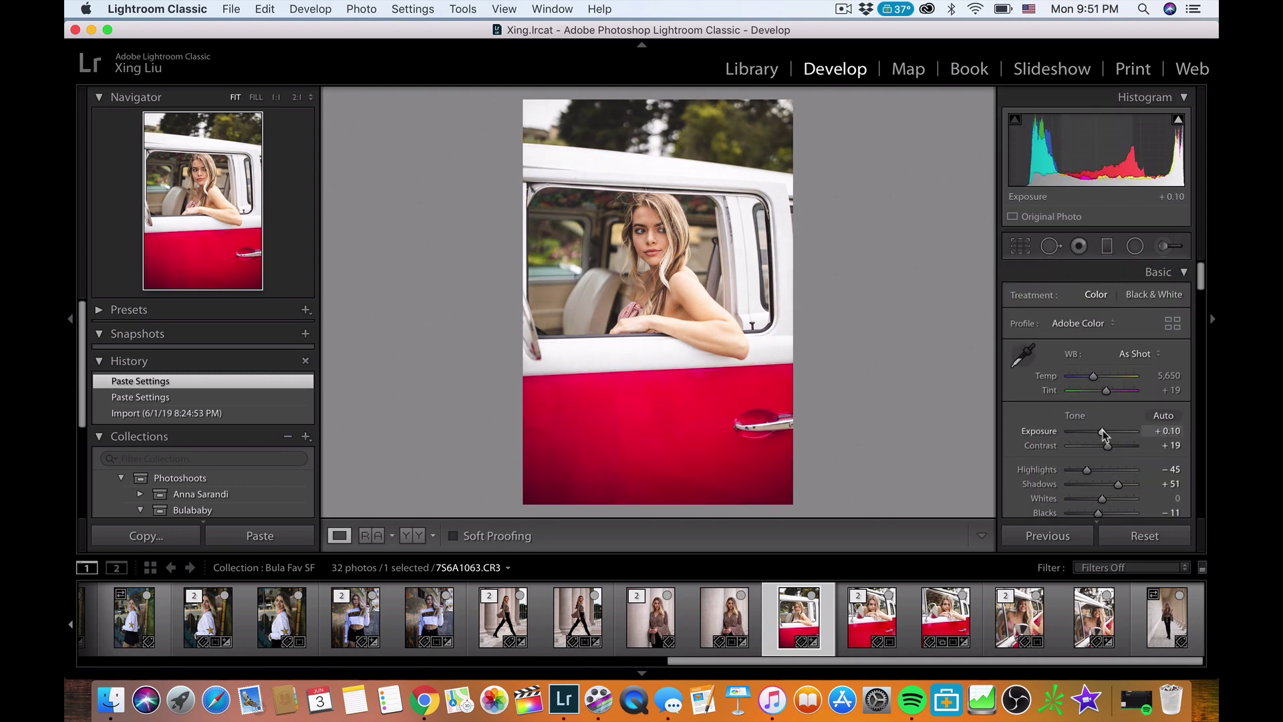
pyautogui.moveTo(1104, 433); pyautogui.dragTo(1105, 433)
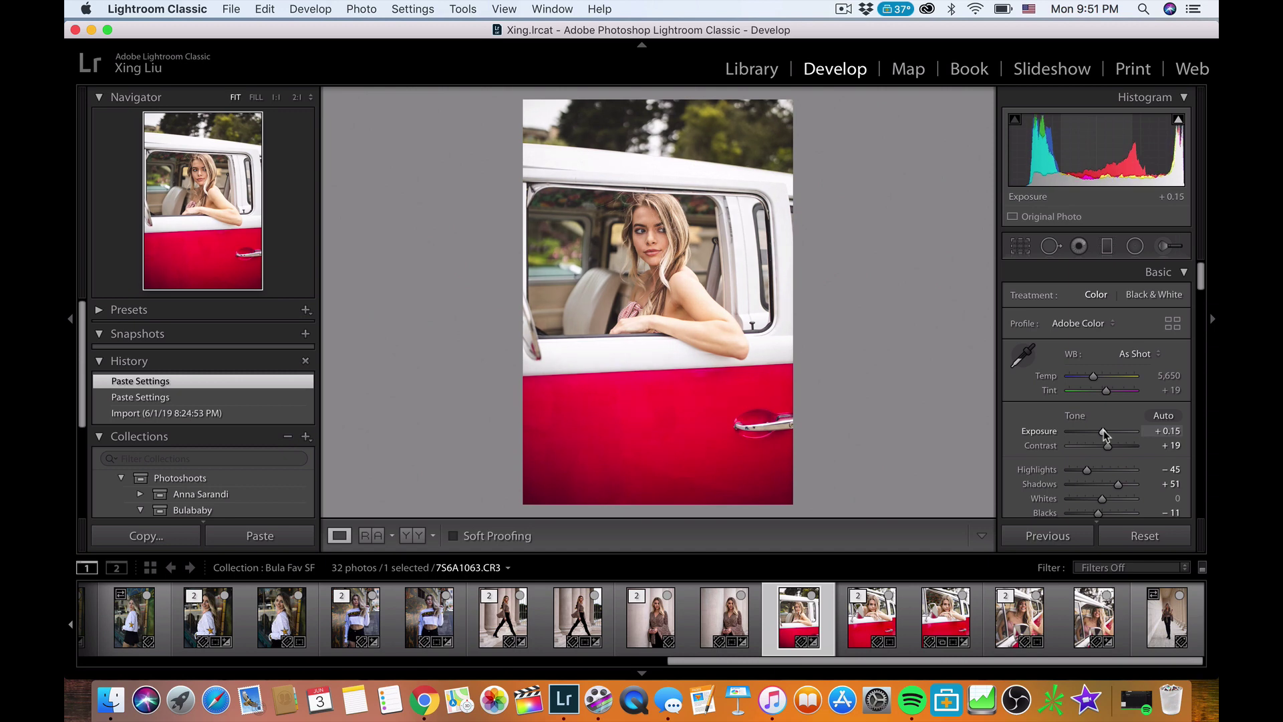
pyautogui.doubleClick(1104, 430)
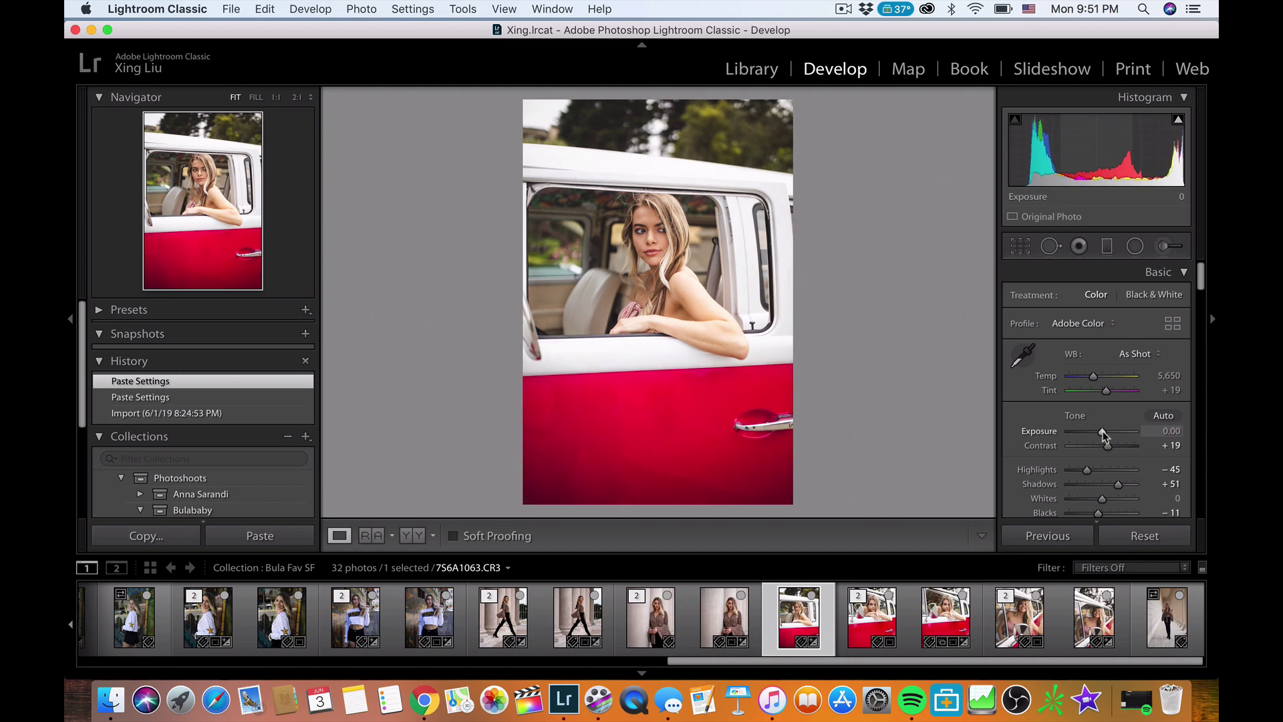
pyautogui.moveTo(1102, 433); pyautogui.dragTo(1103, 433)
pyautogui.doubleClick(1104, 432)
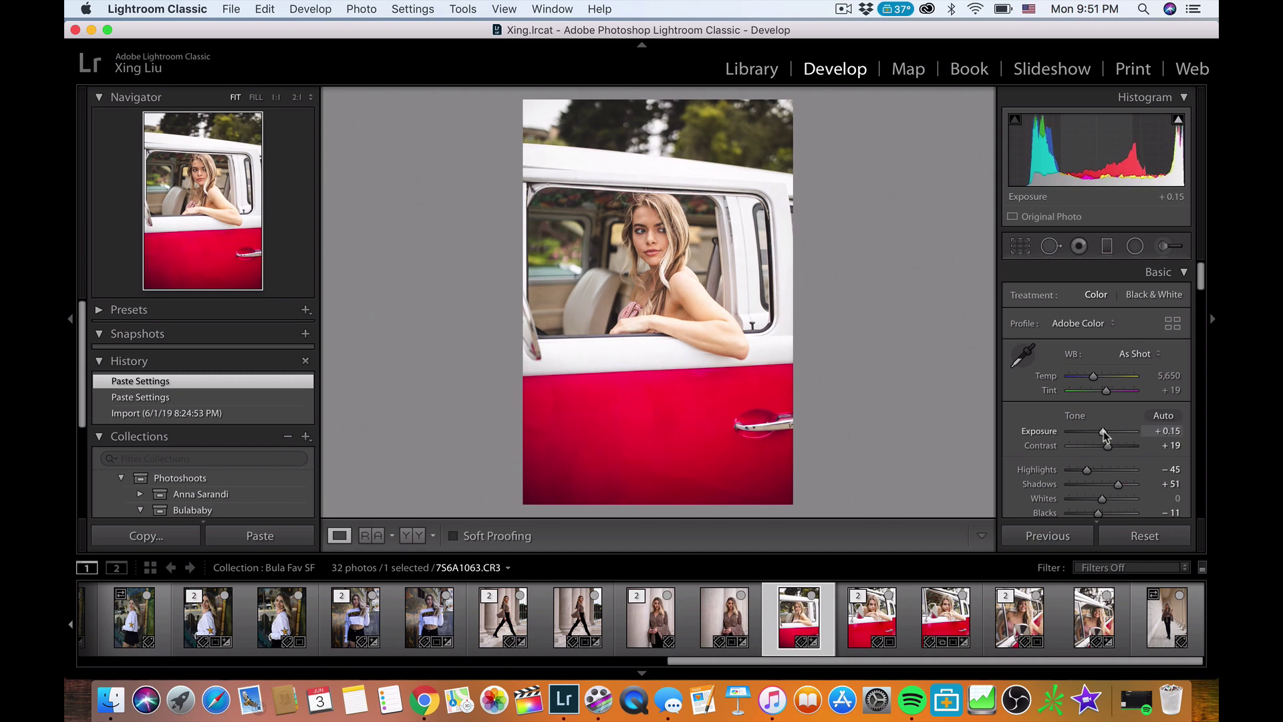
pyautogui.moveTo(1103, 433); pyautogui.dragTo(1096, 513)
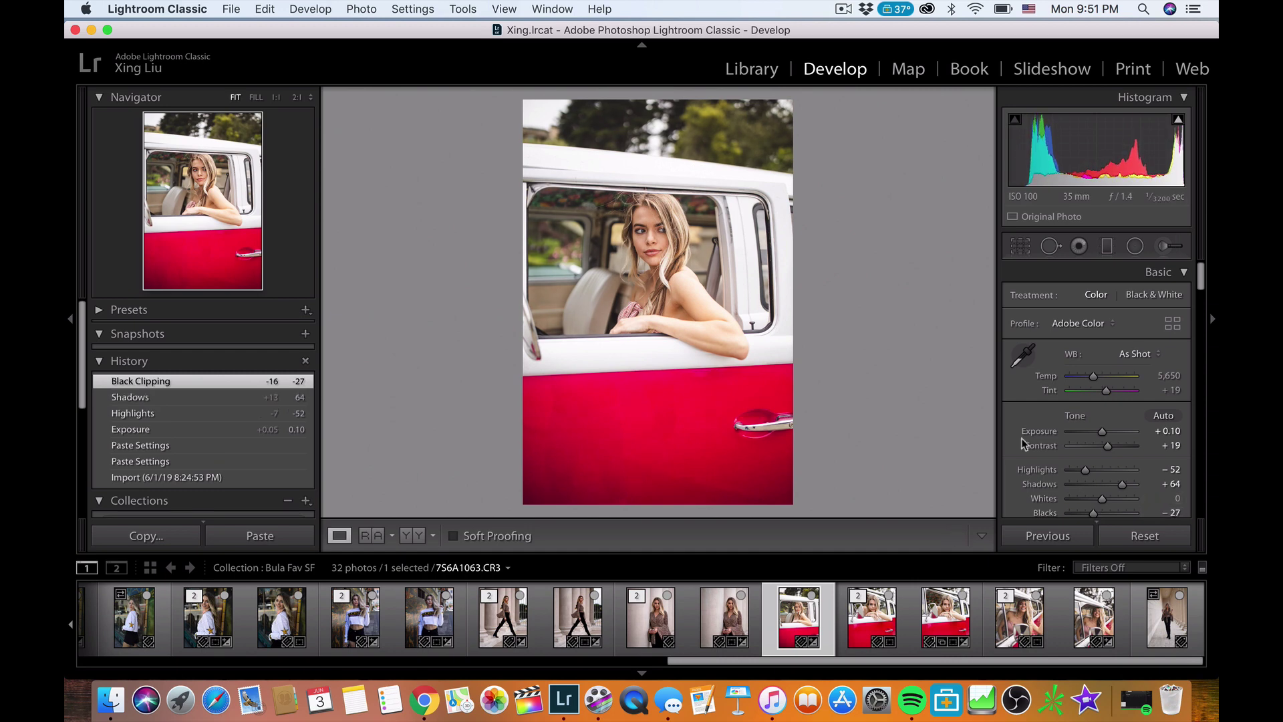
# Reduce the split toning highlight saturation to 4, keeping its hue at 37.
pyautogui.scroll(-10, 1056, 401)
pyautogui.scroll(-10, 1085, 395)
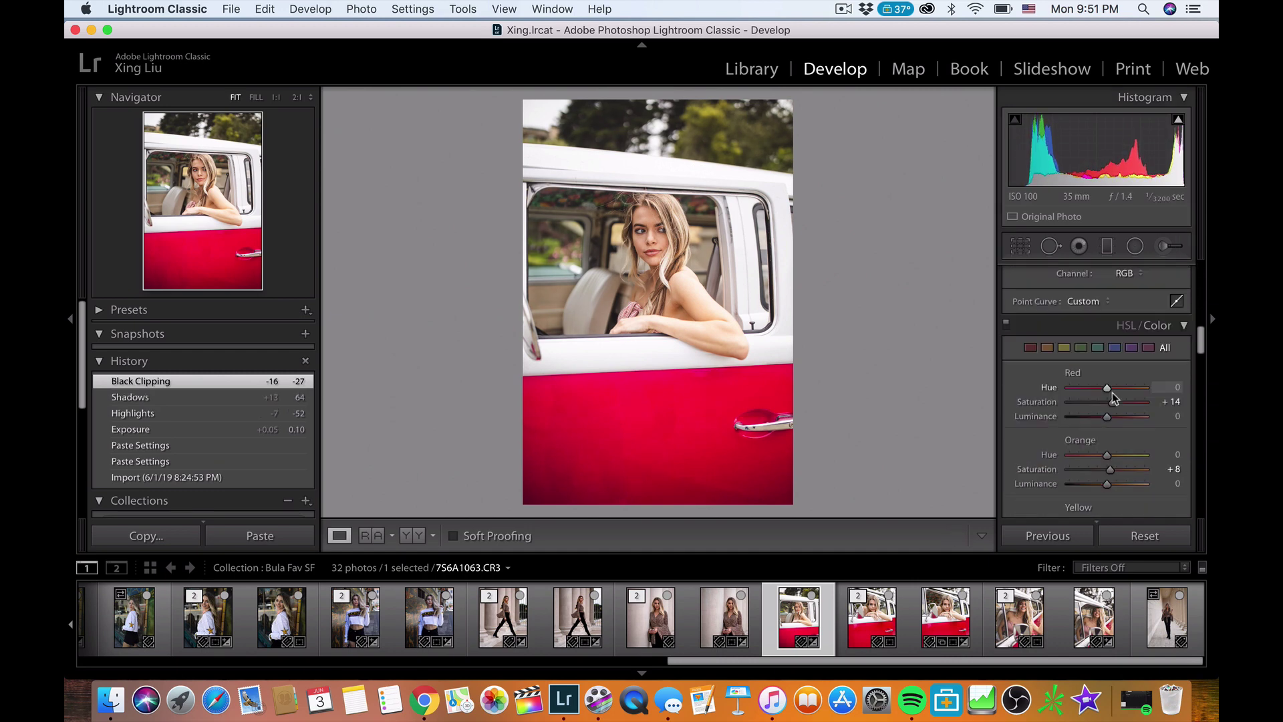
pyautogui.scroll(-10, 1144, 411)
pyautogui.scroll(5, 1147, 413)
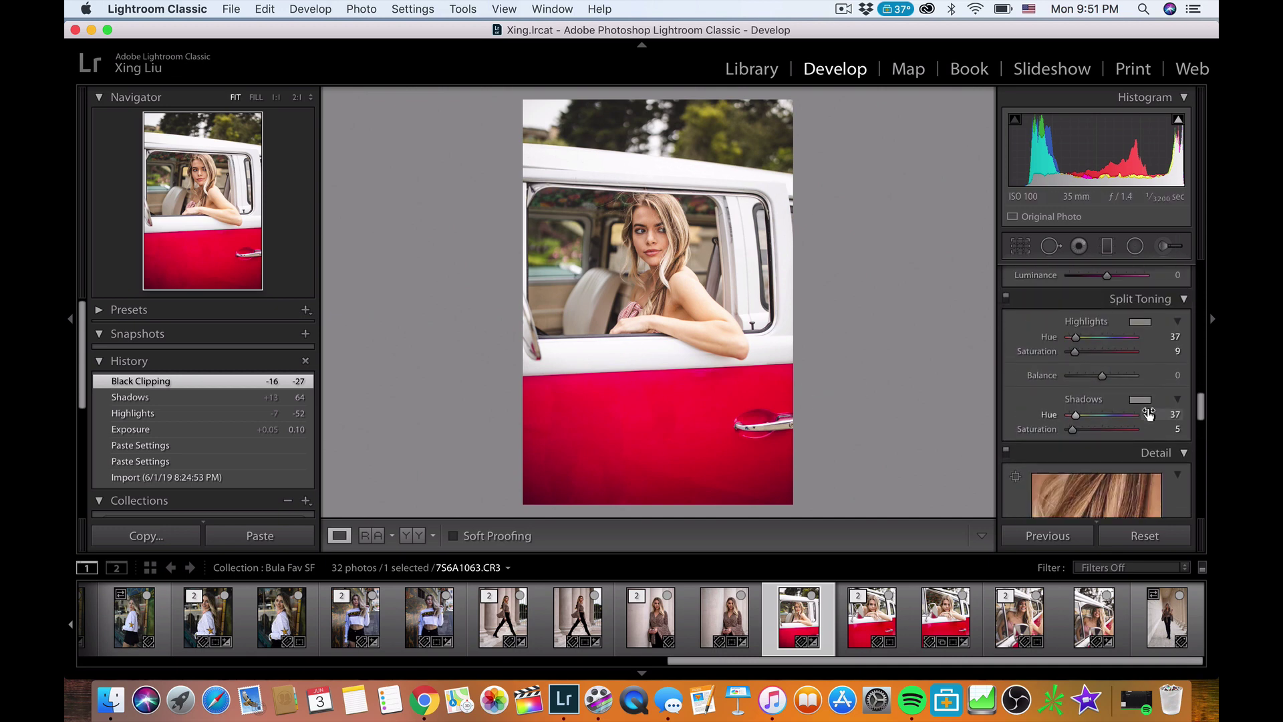
pyautogui.click(1140, 335)
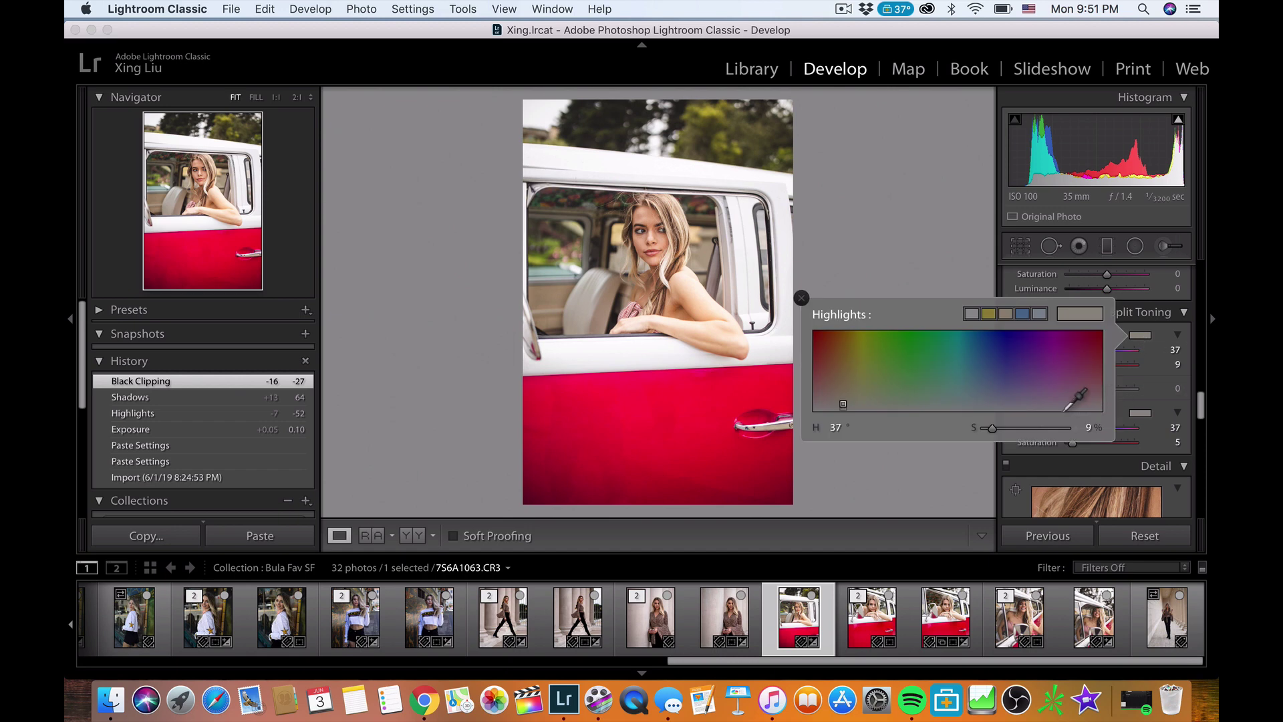
pyautogui.moveTo(996, 427); pyautogui.dragTo(981, 431)
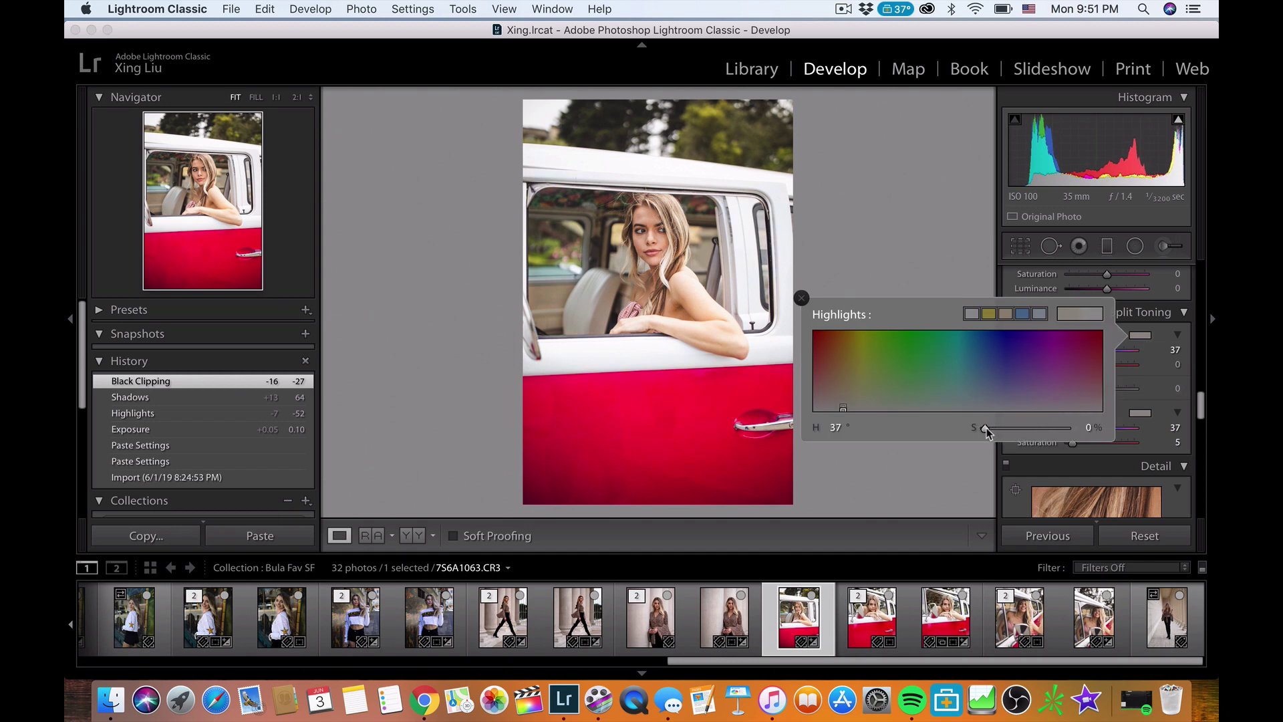
pyautogui.moveTo(991, 427); pyautogui.dragTo(992, 431)
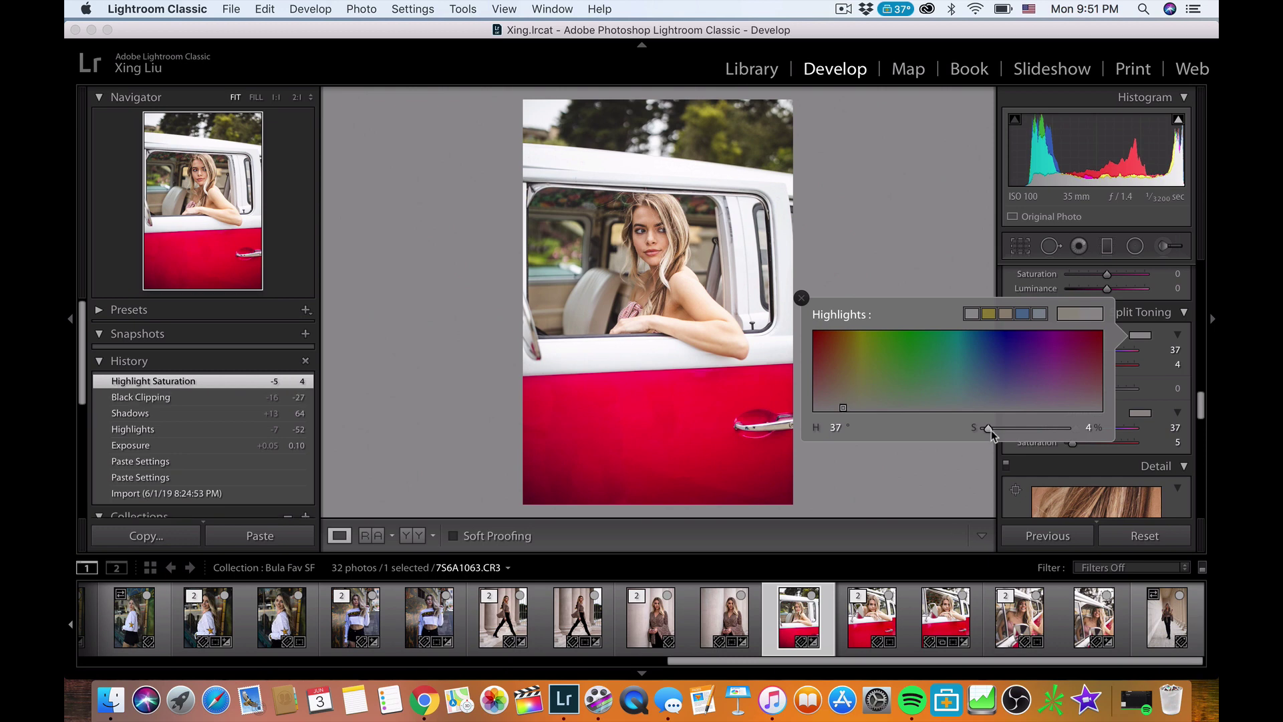
pyautogui.click(928, 259)
pyautogui.scroll(10, 1106, 438)
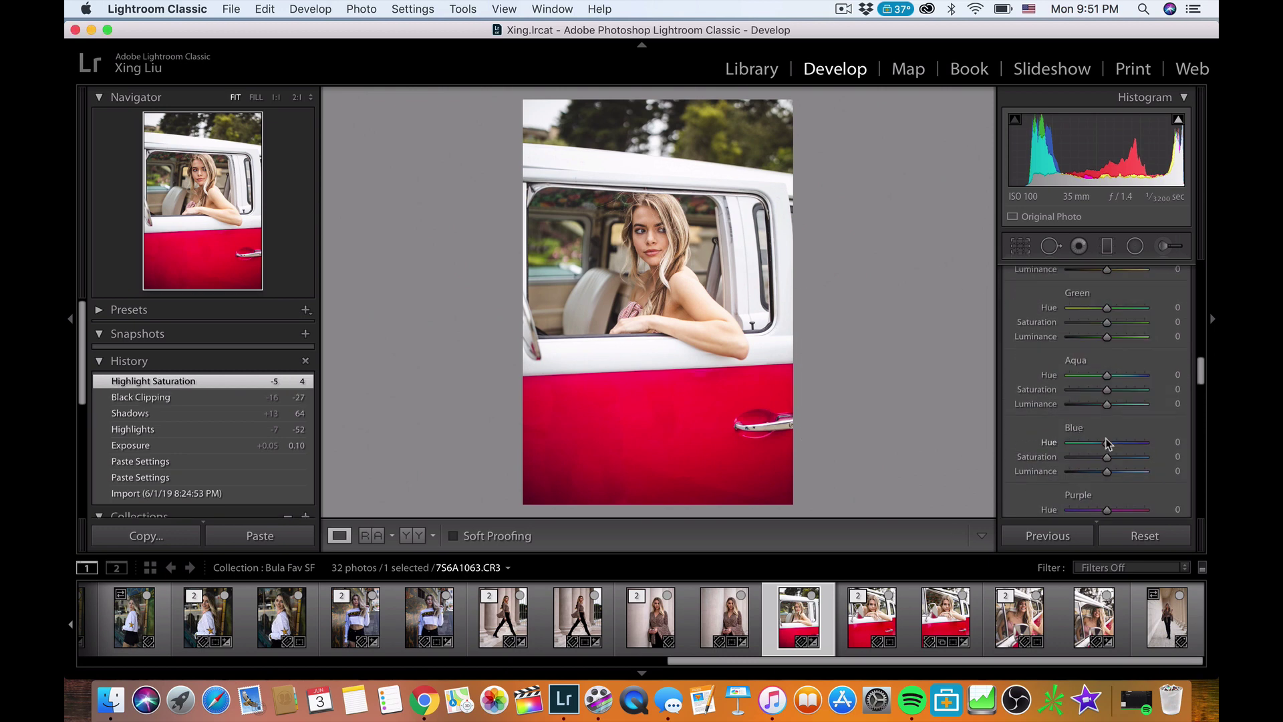
# Set the yellow saturation to -25 and slightly raise the midtone point and black point of the RGB tone curve.
pyautogui.scroll(-5, 1112, 456)
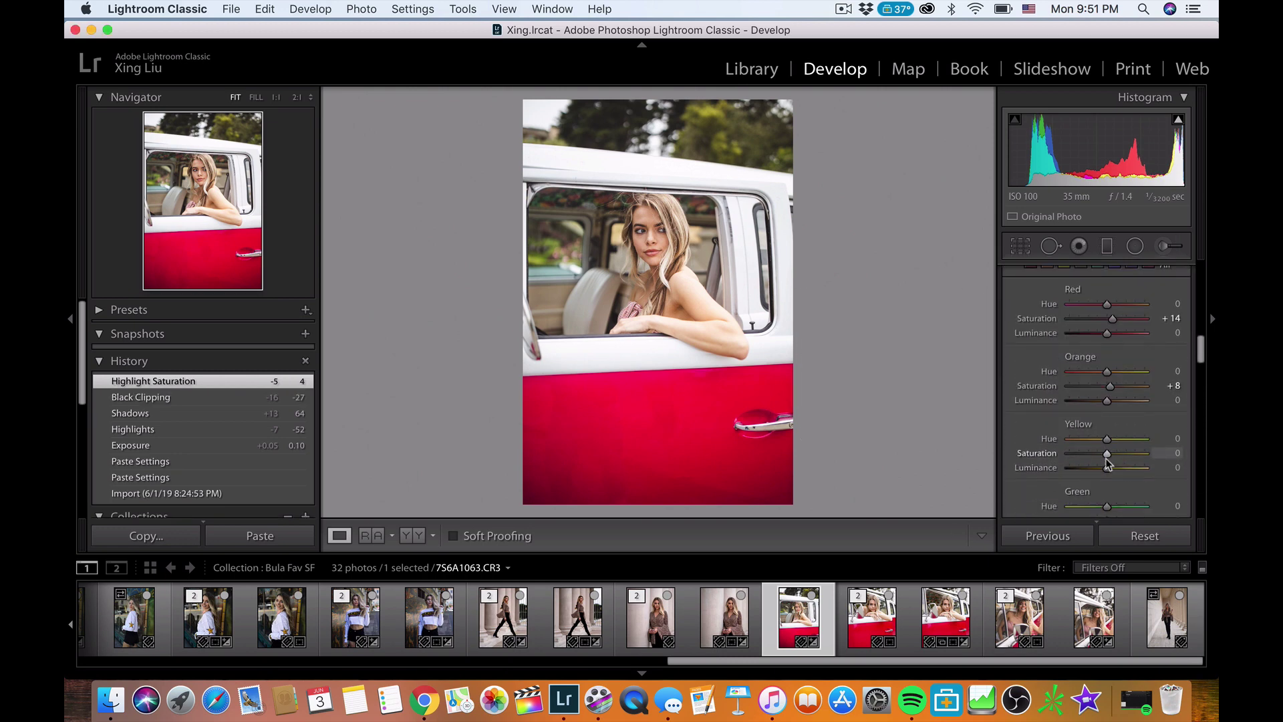
pyautogui.moveTo(1108, 456)
pyautogui.mouseDown()
pyautogui.moveTo(1088, 456)
pyautogui.moveTo(1101, 459)
pyautogui.mouseUp()
pyautogui.scroll(5, 1116, 425)
pyautogui.scroll(-3, 1084, 408)
pyautogui.moveTo(1097, 410); pyautogui.dragTo(1098, 403)
pyautogui.moveTo(1016, 468); pyautogui.dragTo(1009, 463)
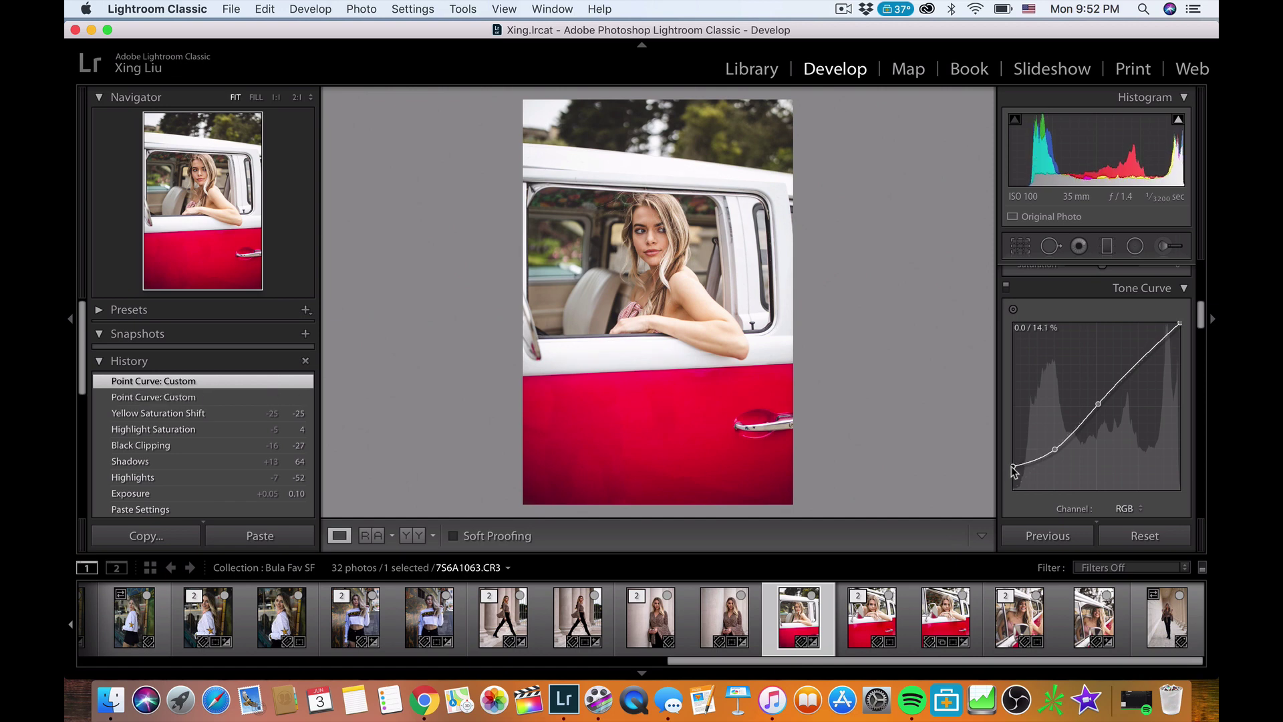
# Set the green saturation to -89, green luminance to -68 and orange saturation to +5.
pyautogui.scroll(-5, 1046, 467)
pyautogui.scroll(-2, 1069, 442)
pyautogui.scroll(6, 1069, 442)
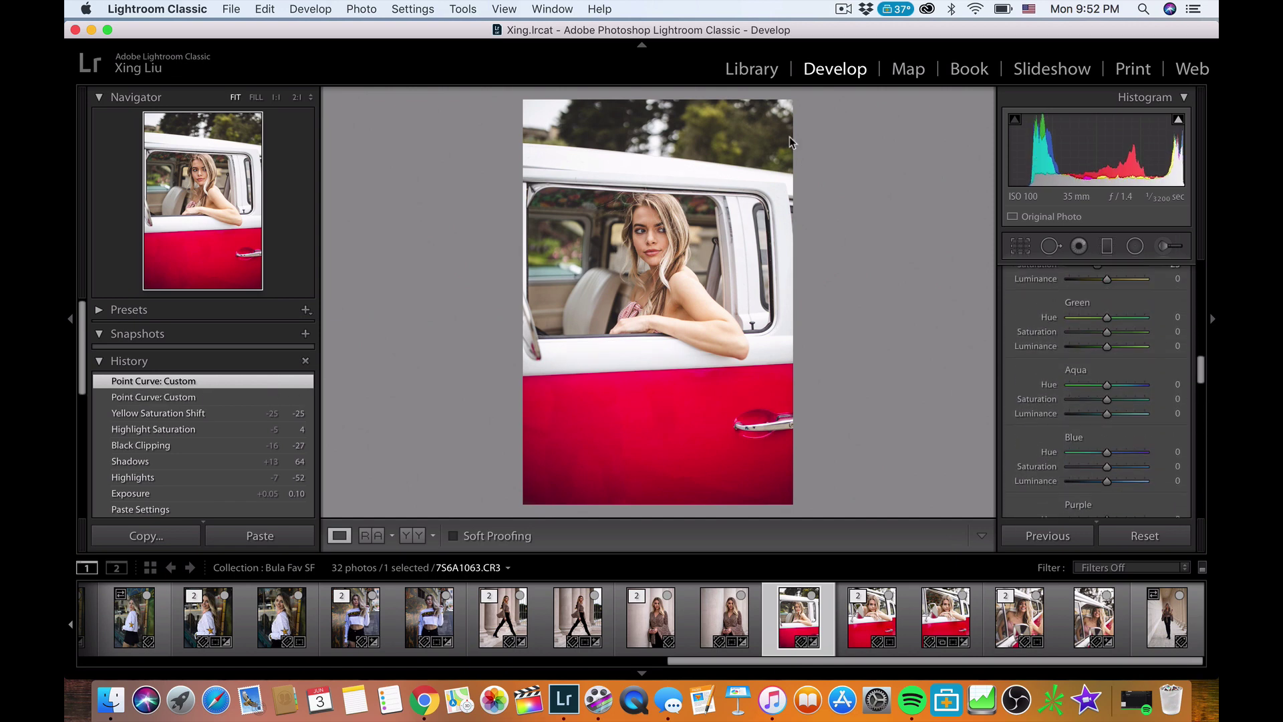
pyautogui.moveTo(1106, 333); pyautogui.dragTo(1082, 351)
pyautogui.scroll(5, 1096, 374)
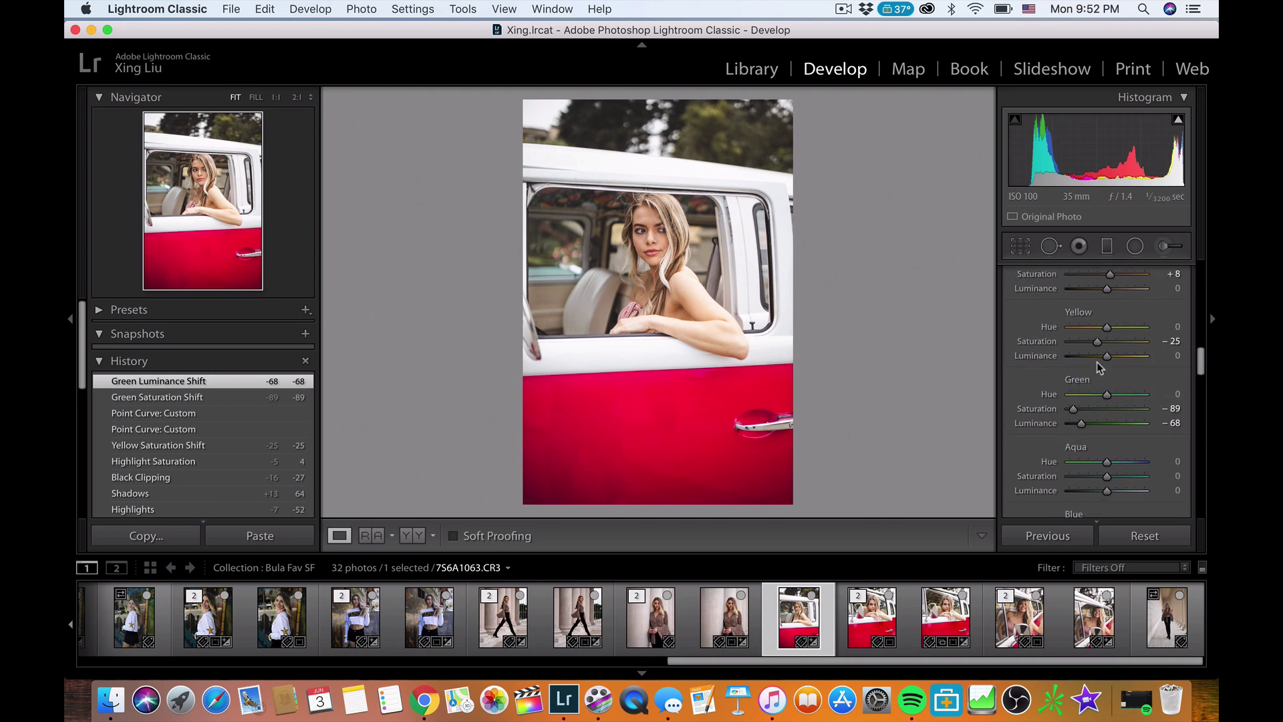
pyautogui.scroll(3, 1069, 361)
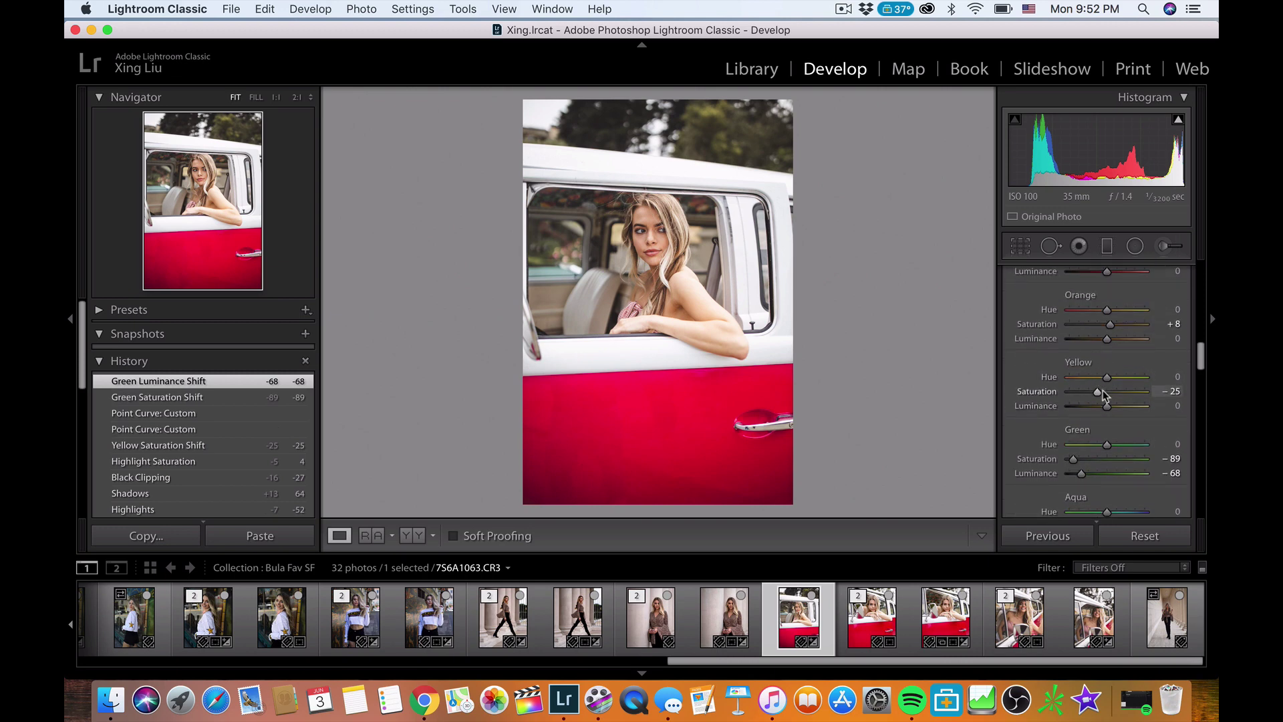
pyautogui.moveTo(1108, 327); pyautogui.dragTo(1109, 327)
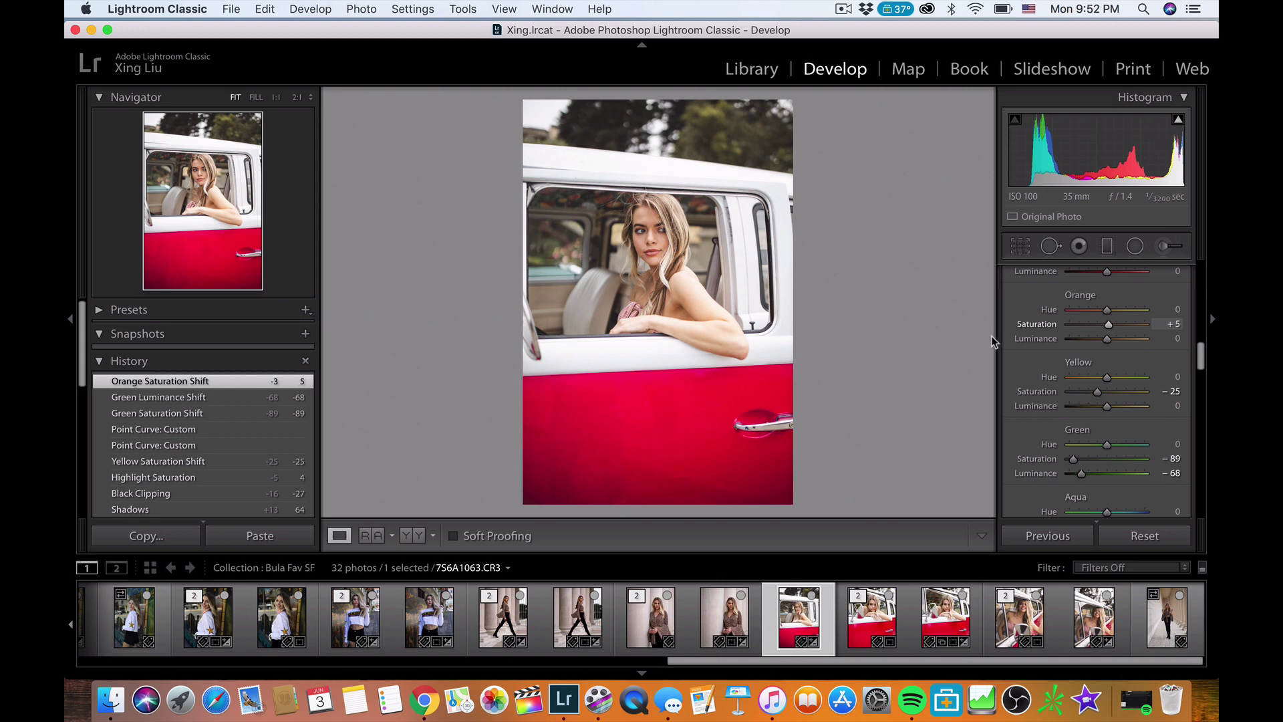
# Crop the photo to a 4 x 5 / 8 x 10 aspect, rotate it by -0.41 and reposition it around the woman.
pyautogui.click(1021, 247)
pyautogui.click(1131, 302)
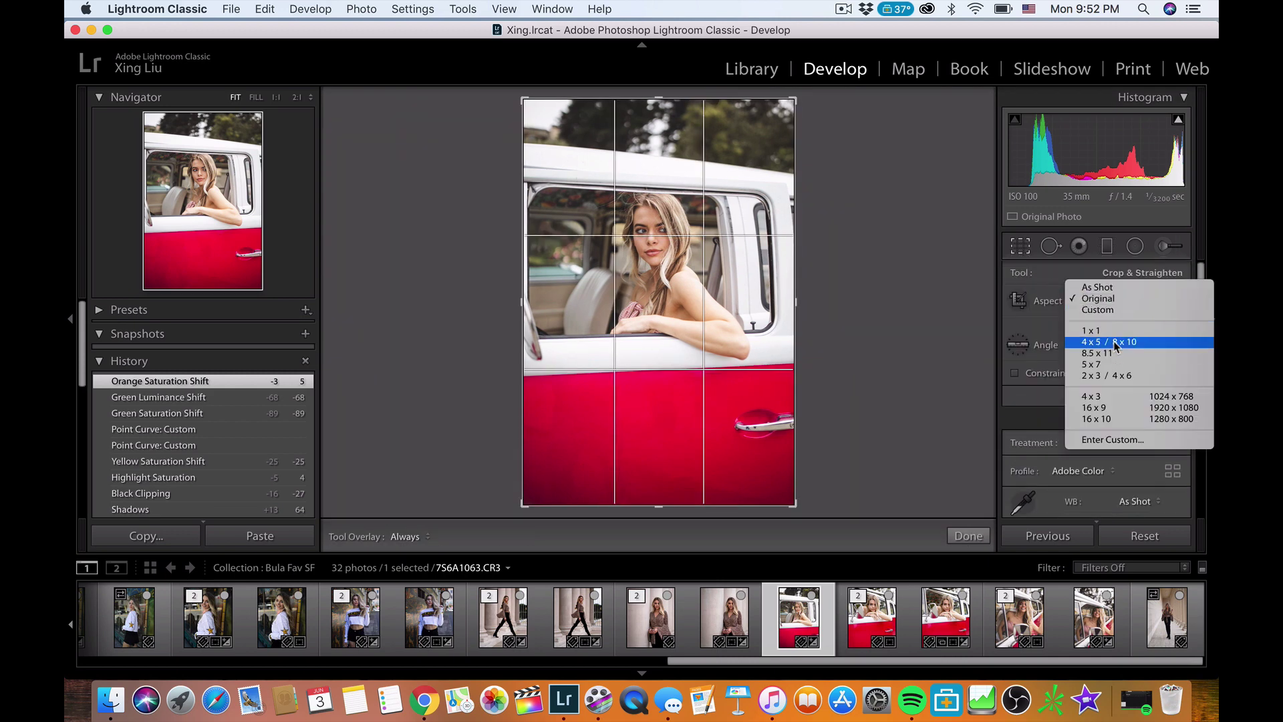
pyautogui.click(1117, 345)
pyautogui.moveTo(792, 405); pyautogui.dragTo(769, 418)
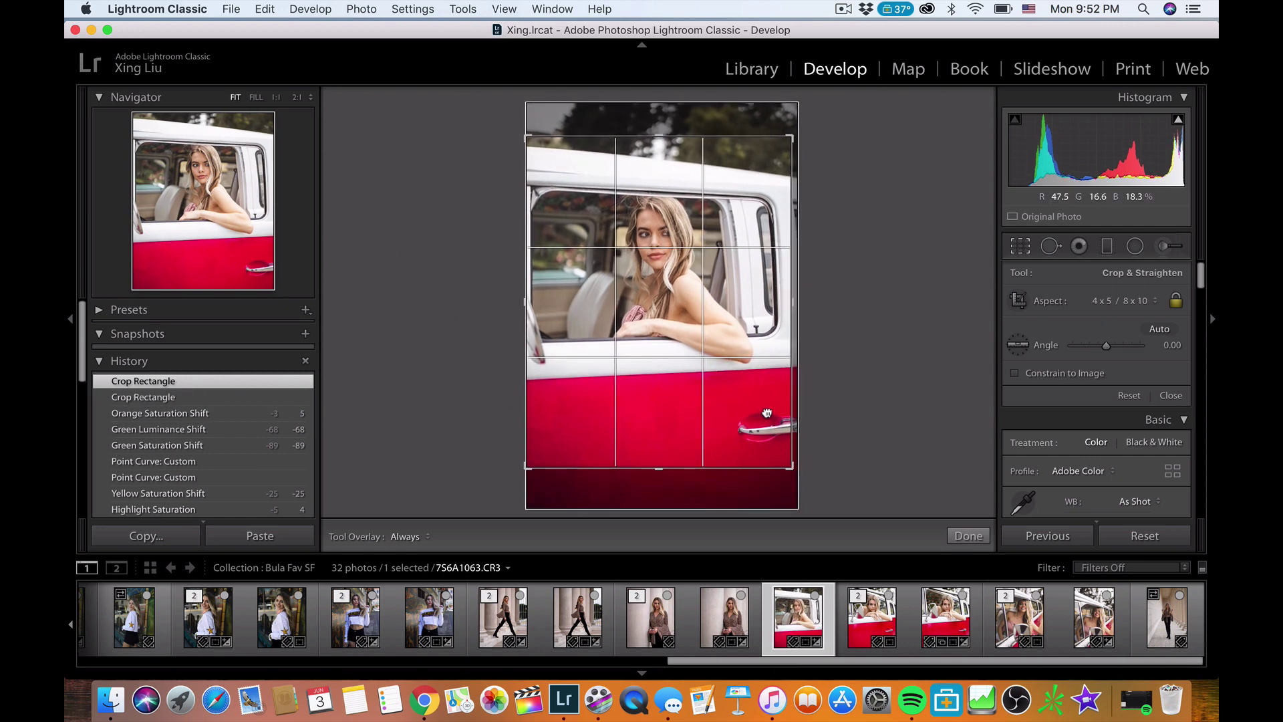
pyautogui.moveTo(852, 349); pyautogui.dragTo(867, 336)
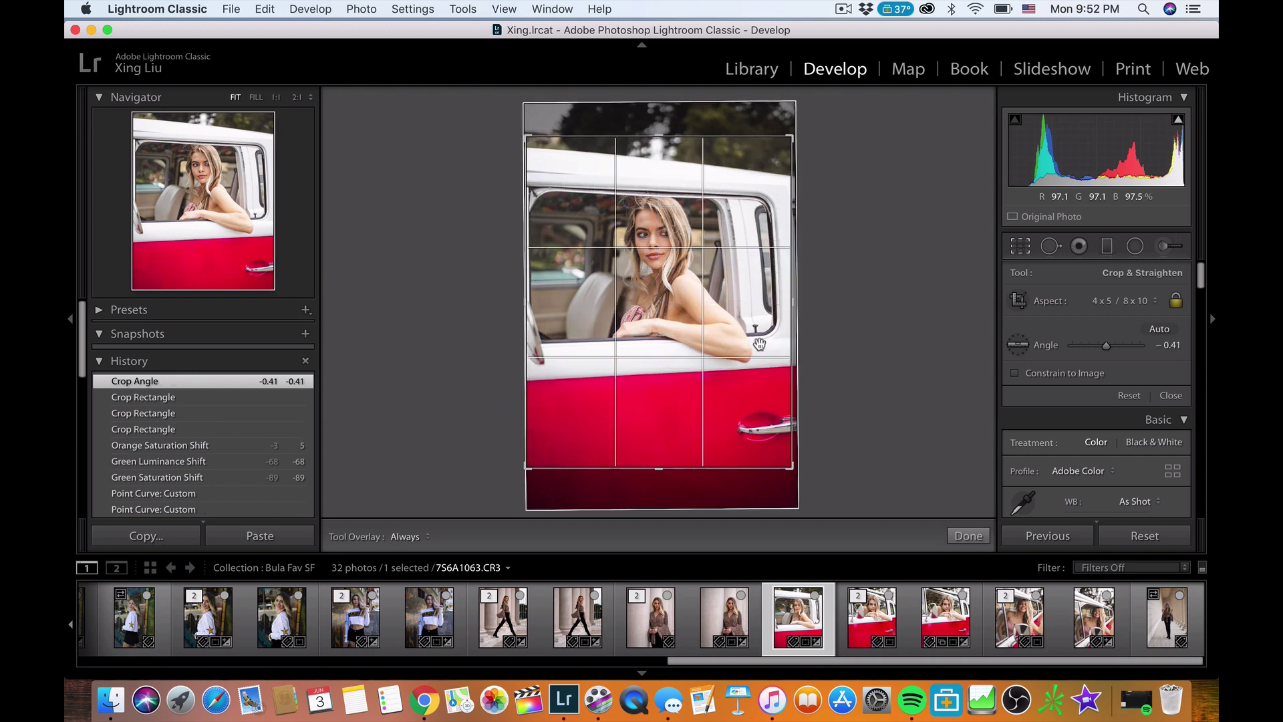
pyautogui.moveTo(730, 322); pyautogui.dragTo(732, 328)
pyautogui.press('Return')
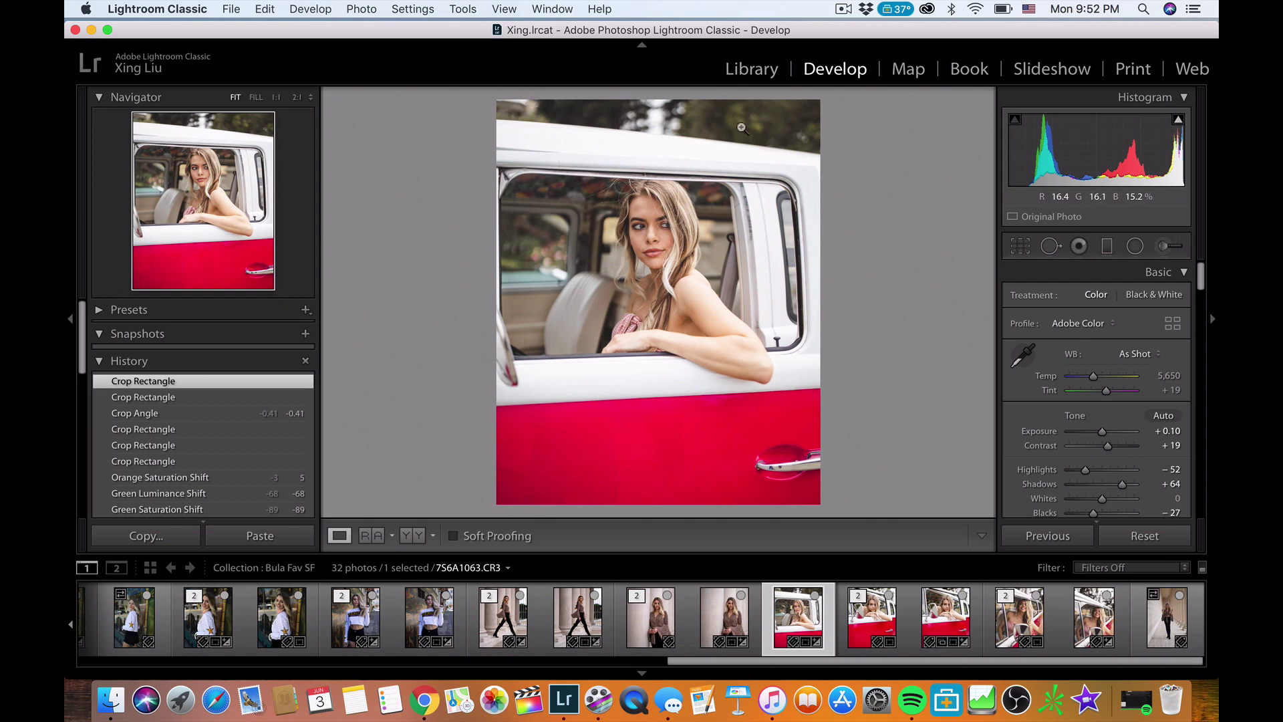
# Tighten the crop slightly from its upper corner and shift the photo up inside the frame.
pyautogui.click(1021, 247)
pyautogui.moveTo(794, 107); pyautogui.dragTo(788, 141)
pyautogui.moveTo(639, 194); pyautogui.dragTo(640, 186)
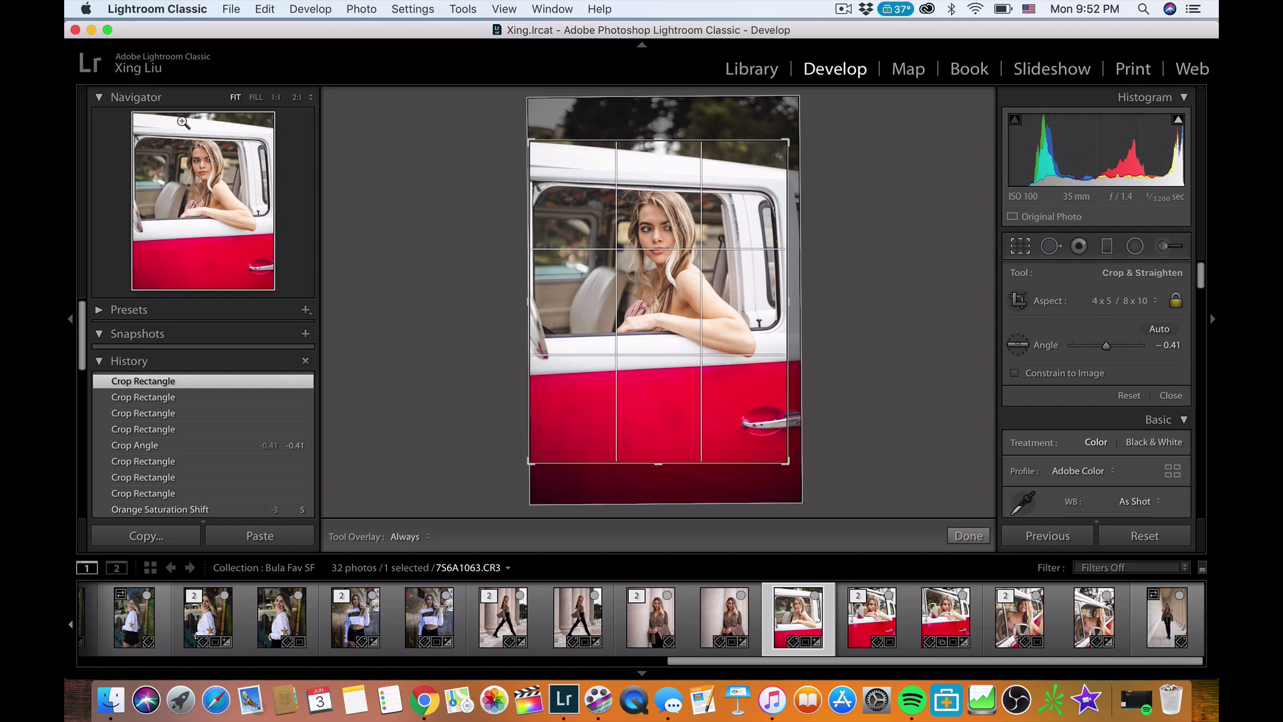
pyautogui.moveTo(734, 222); pyautogui.dragTo(733, 220)
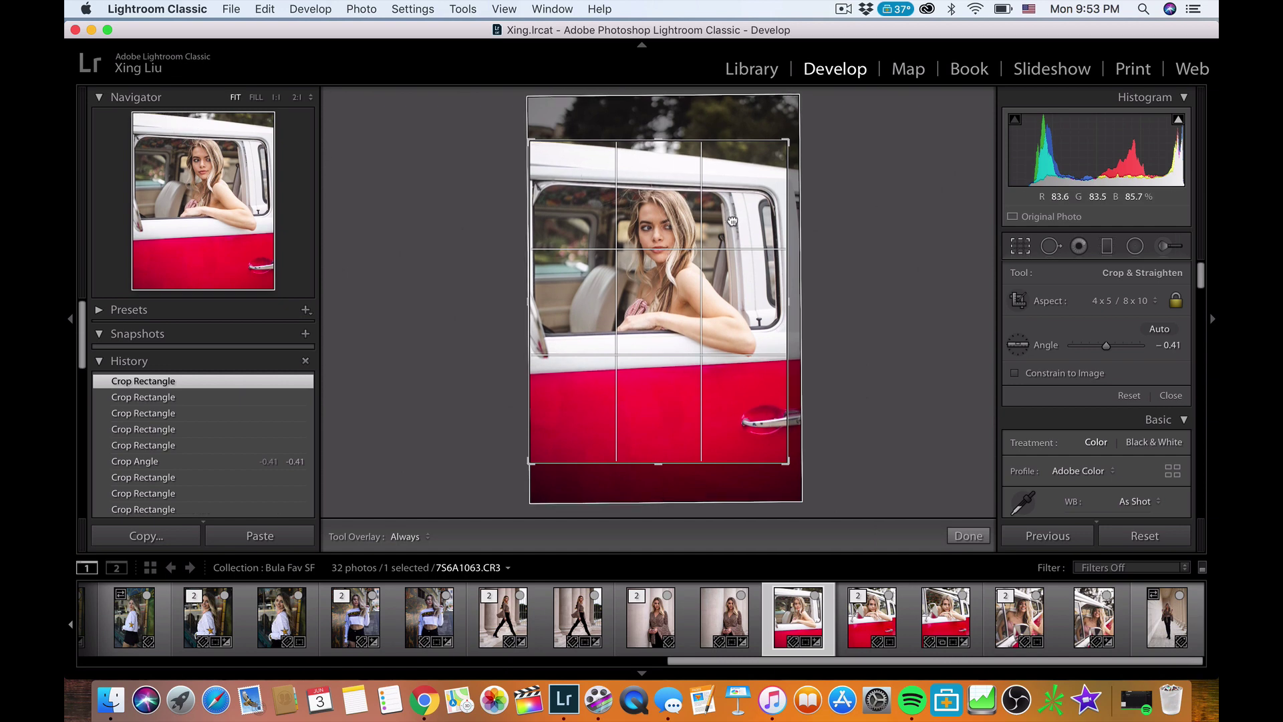
pyautogui.press('Return')
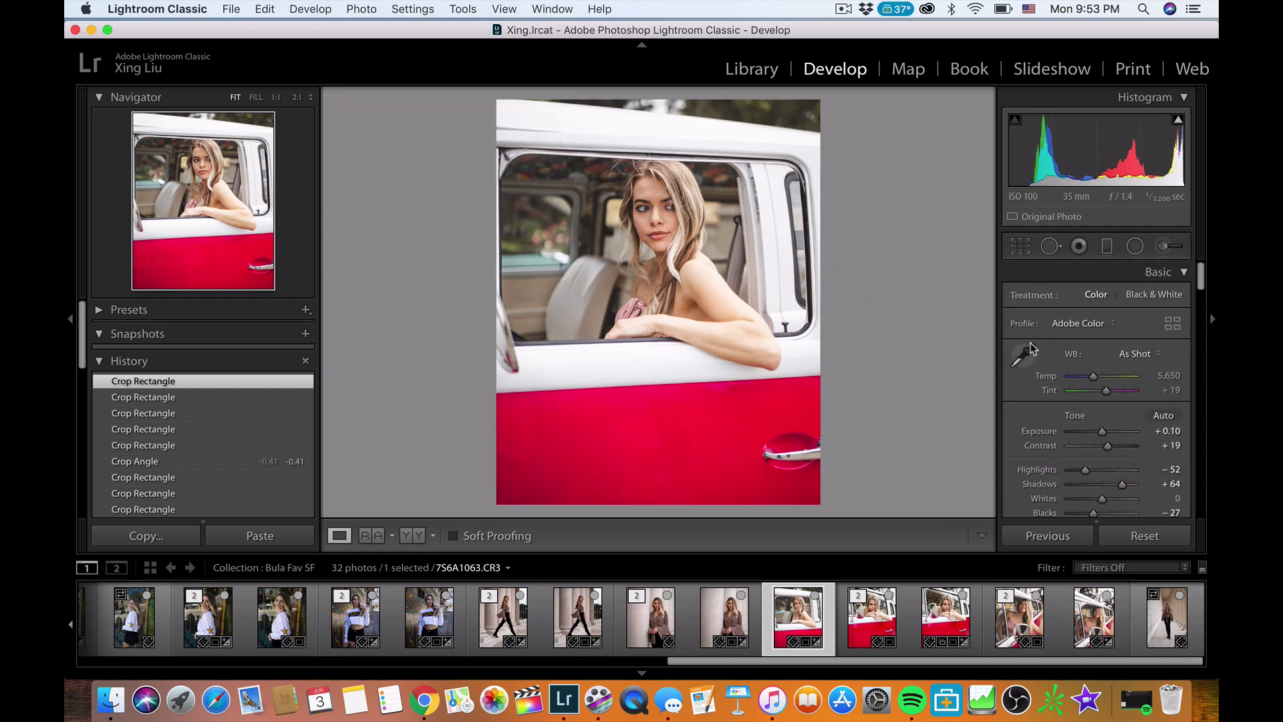
# Fine-tune the photo's basic tone with exposure at +0.10 and highlights at -69.
pyautogui.moveTo(1105, 433); pyautogui.dragTo(1086, 470)
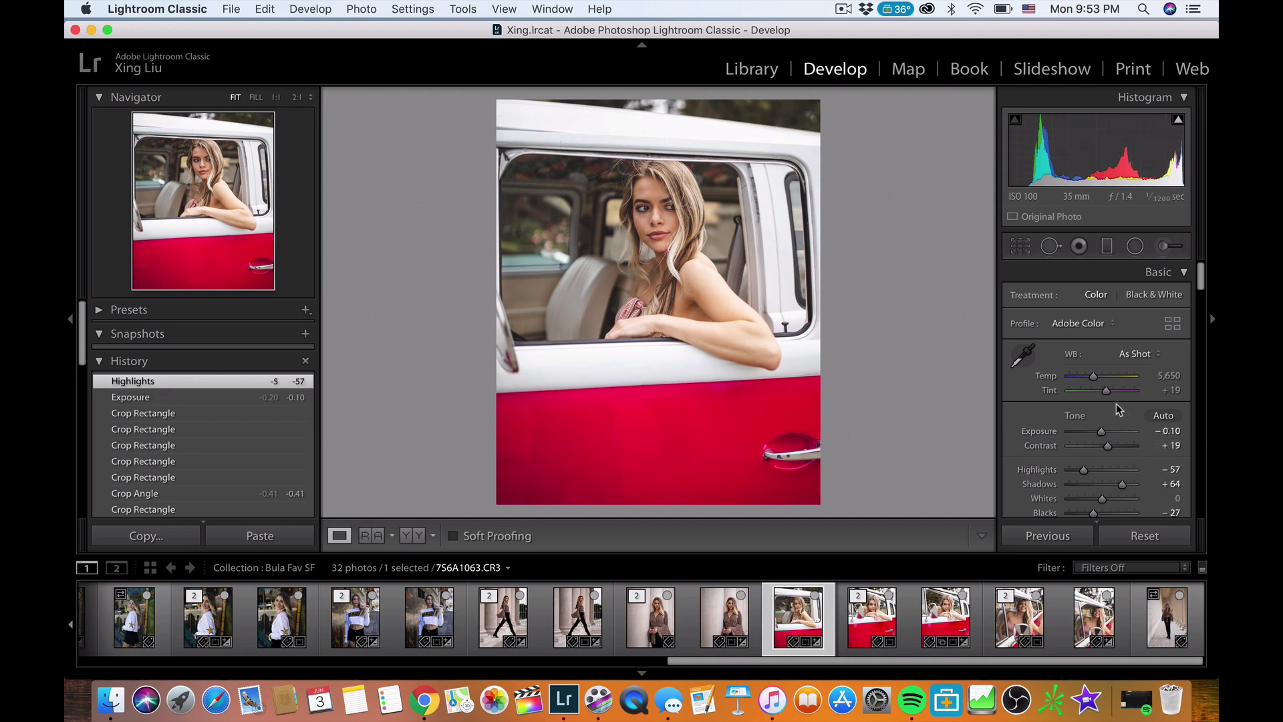
pyautogui.scroll(-3, 1100, 444)
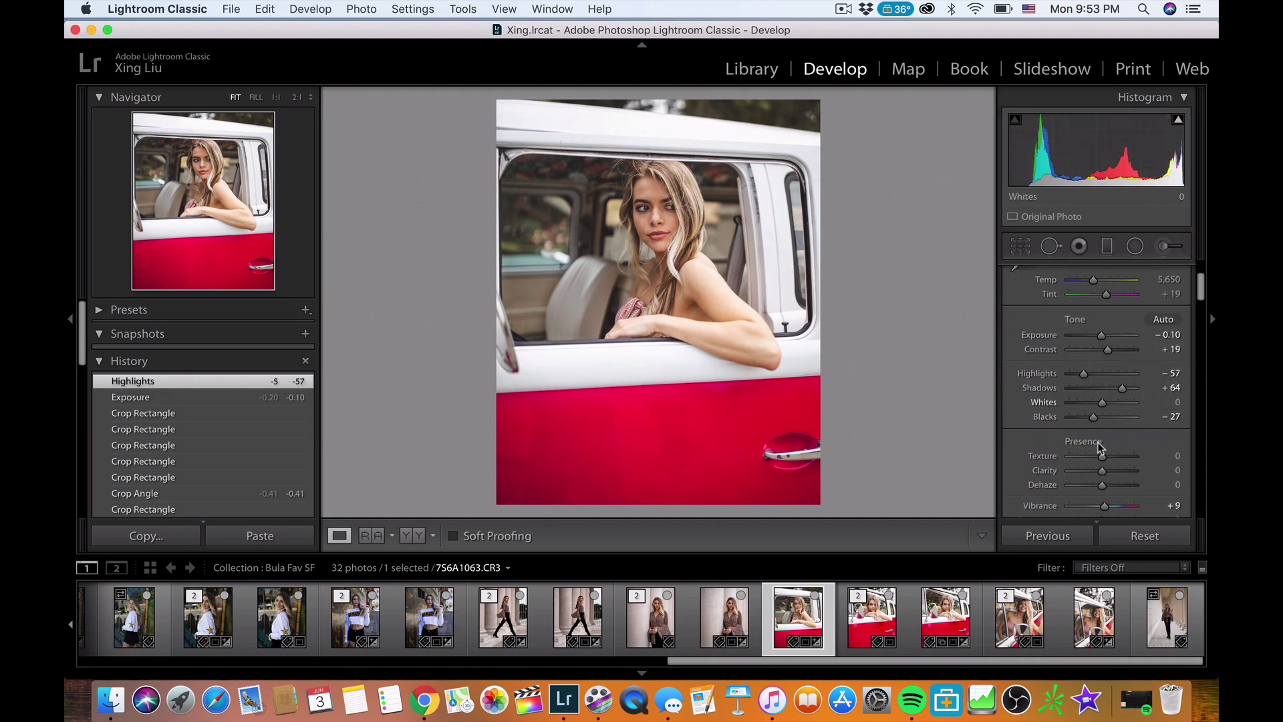
pyautogui.scroll(-3, 1100, 447)
pyautogui.moveTo(1102, 480); pyautogui.dragTo(1103, 484)
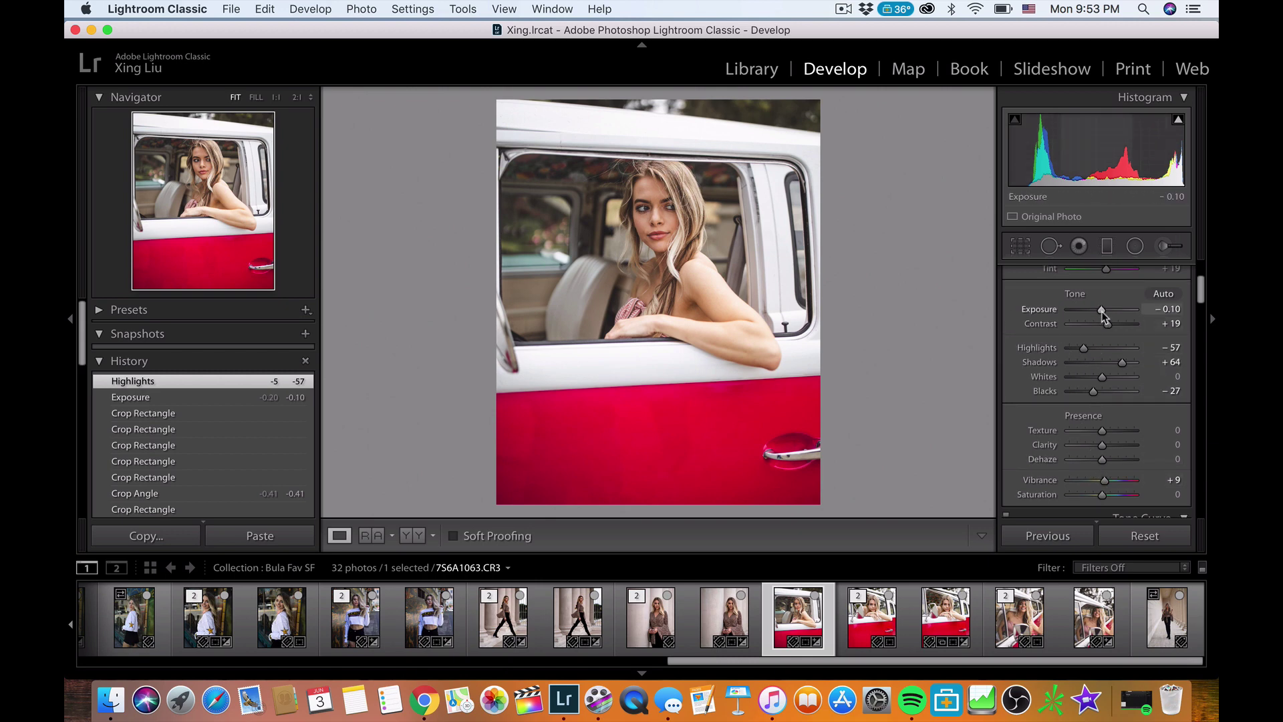
pyautogui.moveTo(1101, 311); pyautogui.dragTo(1103, 311)
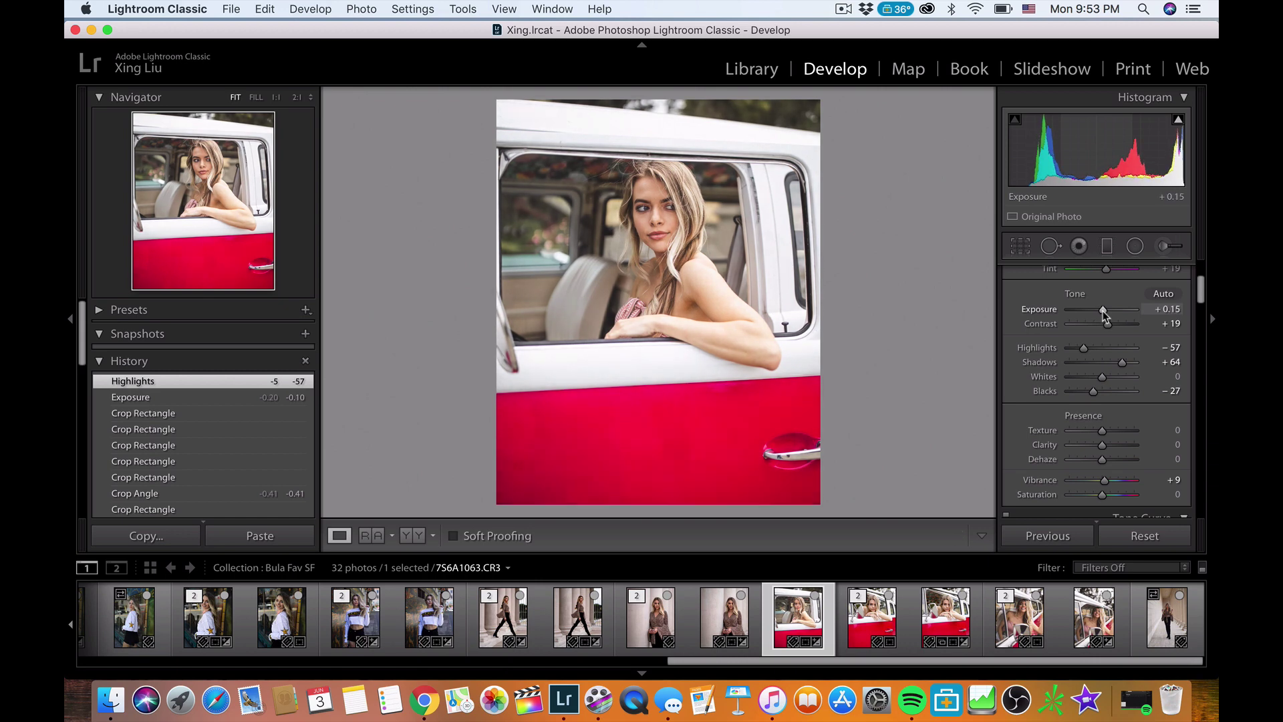
pyautogui.moveTo(1104, 311); pyautogui.dragTo(1080, 347)
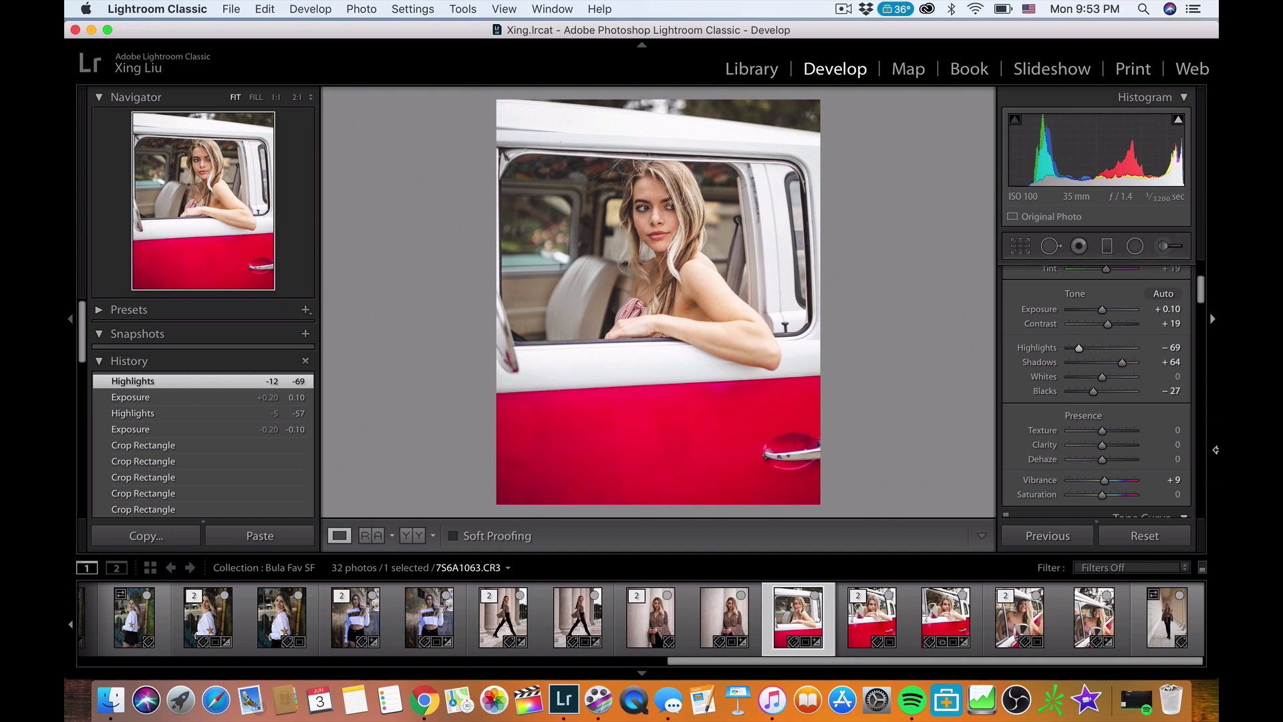
# Deepen the shadow point of the RGB tone curve and raise its midtone point slightly for more contrast.
pyautogui.scroll(-5, 1158, 422)
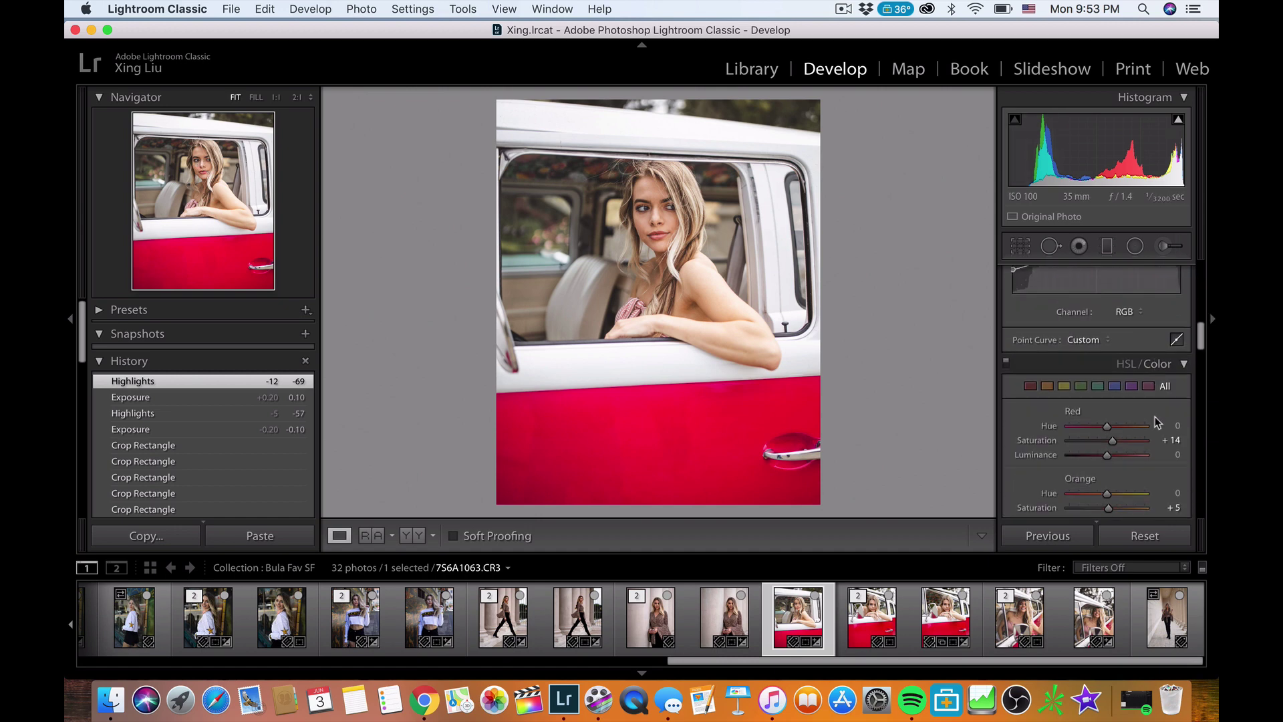
pyautogui.scroll(3, 1102, 388)
pyautogui.moveTo(1056, 344); pyautogui.dragTo(1061, 350)
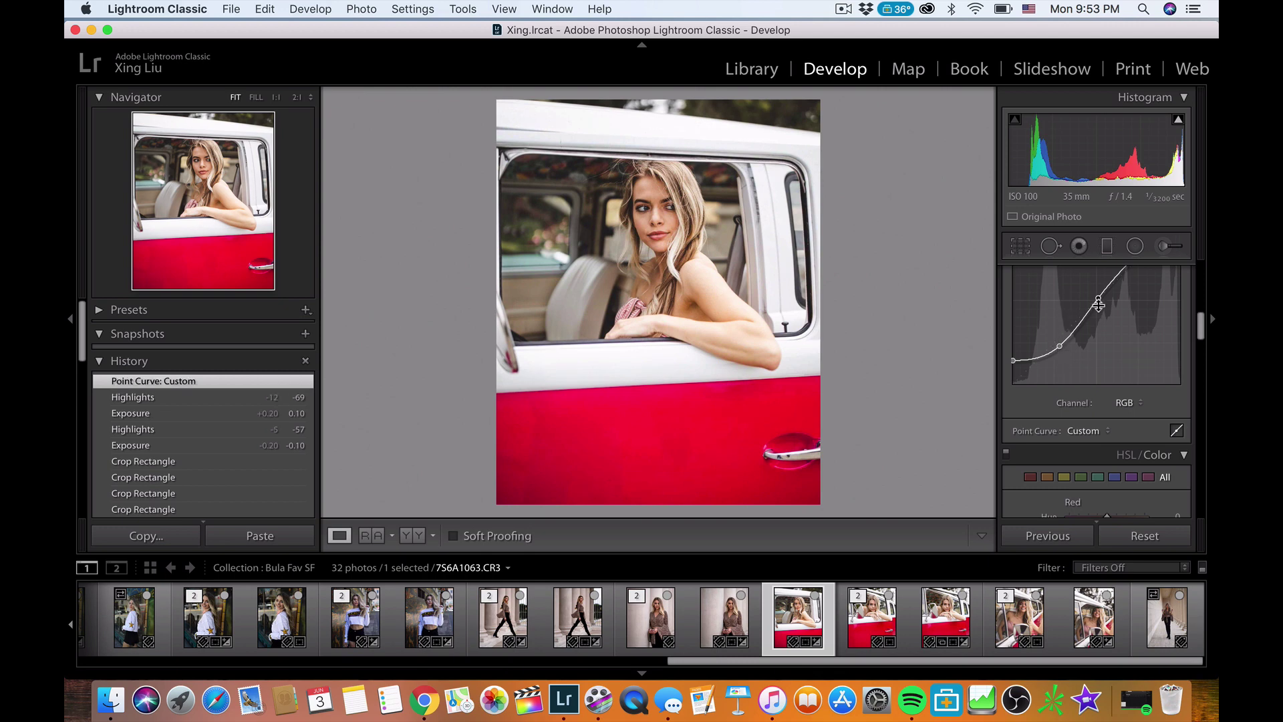
pyautogui.moveTo(1098, 299); pyautogui.dragTo(1098, 298)
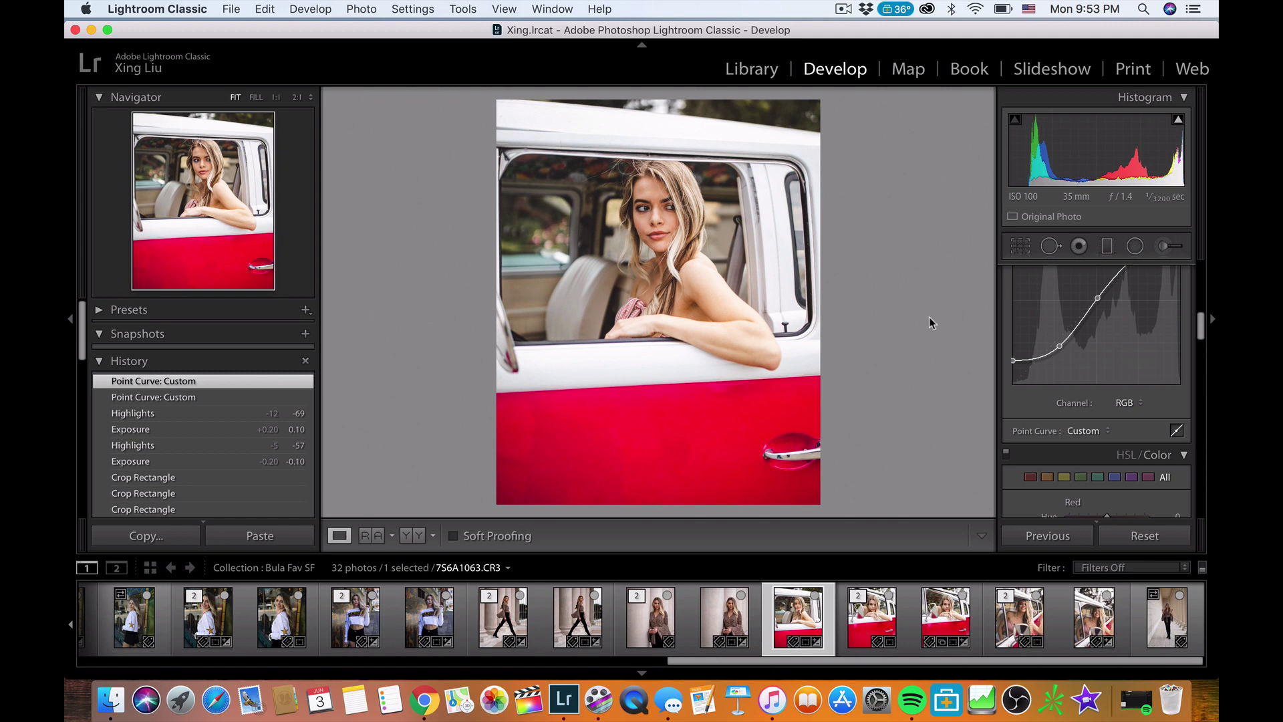
# Set up a new adjustment brush with the Shadows effect at amount 8 and brush size 7.0.
pyautogui.scroll(10, 1137, 302)
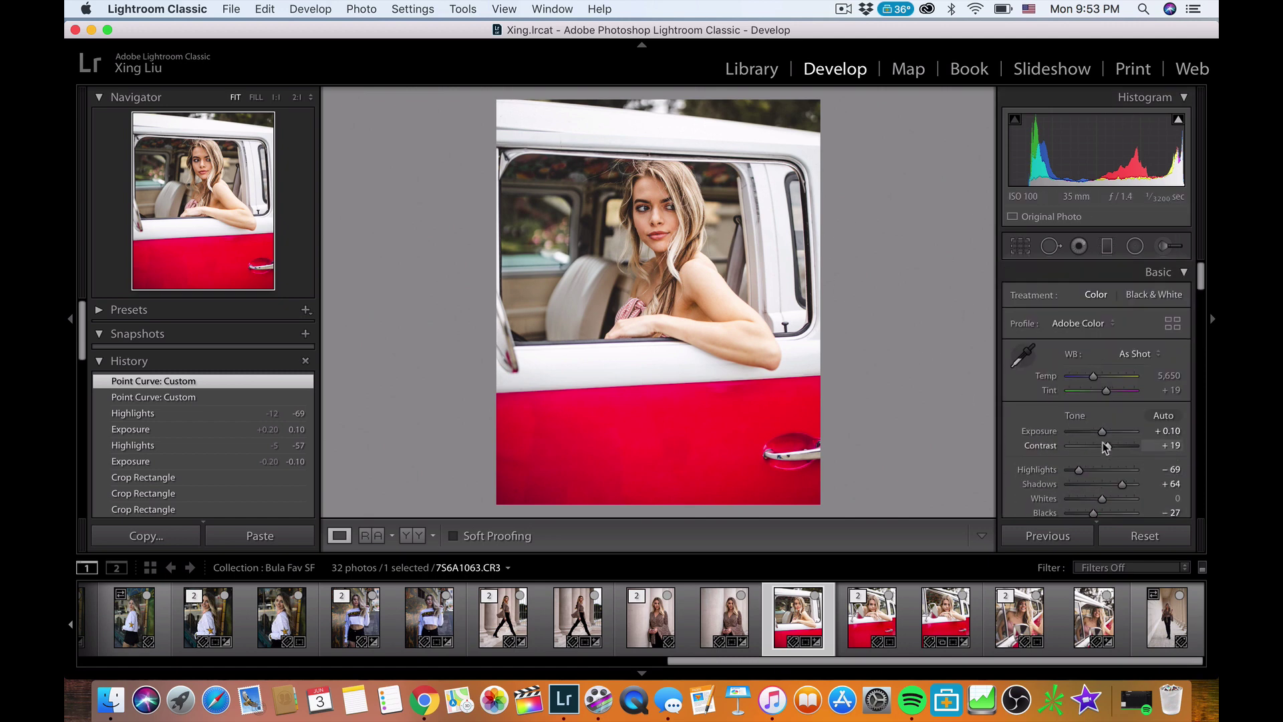
pyautogui.click(1164, 246)
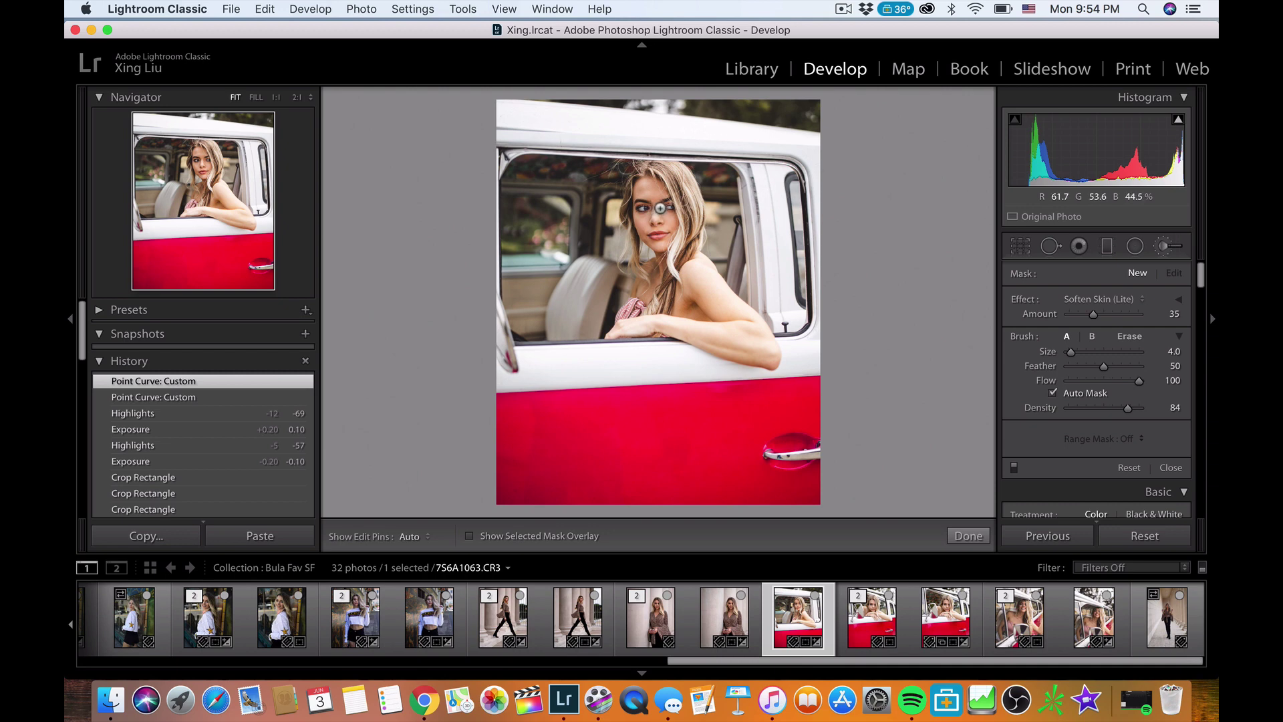
pyautogui.click(1080, 299)
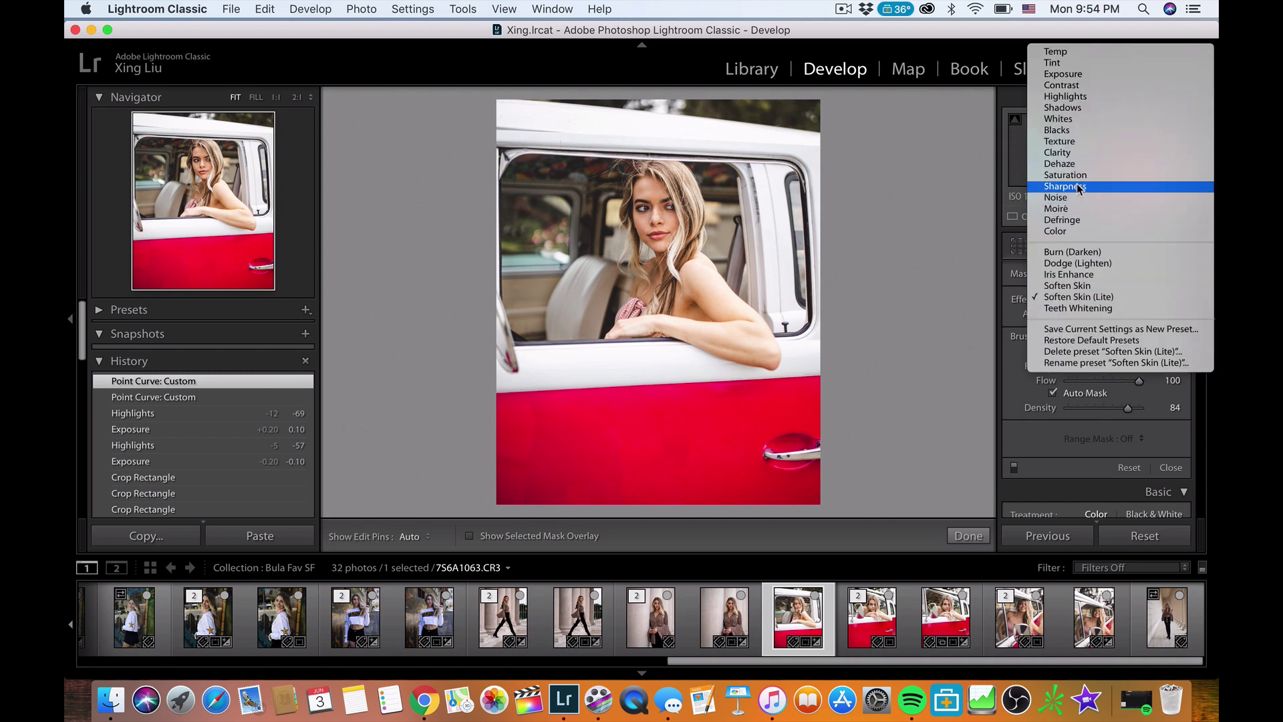
pyautogui.click(1067, 110)
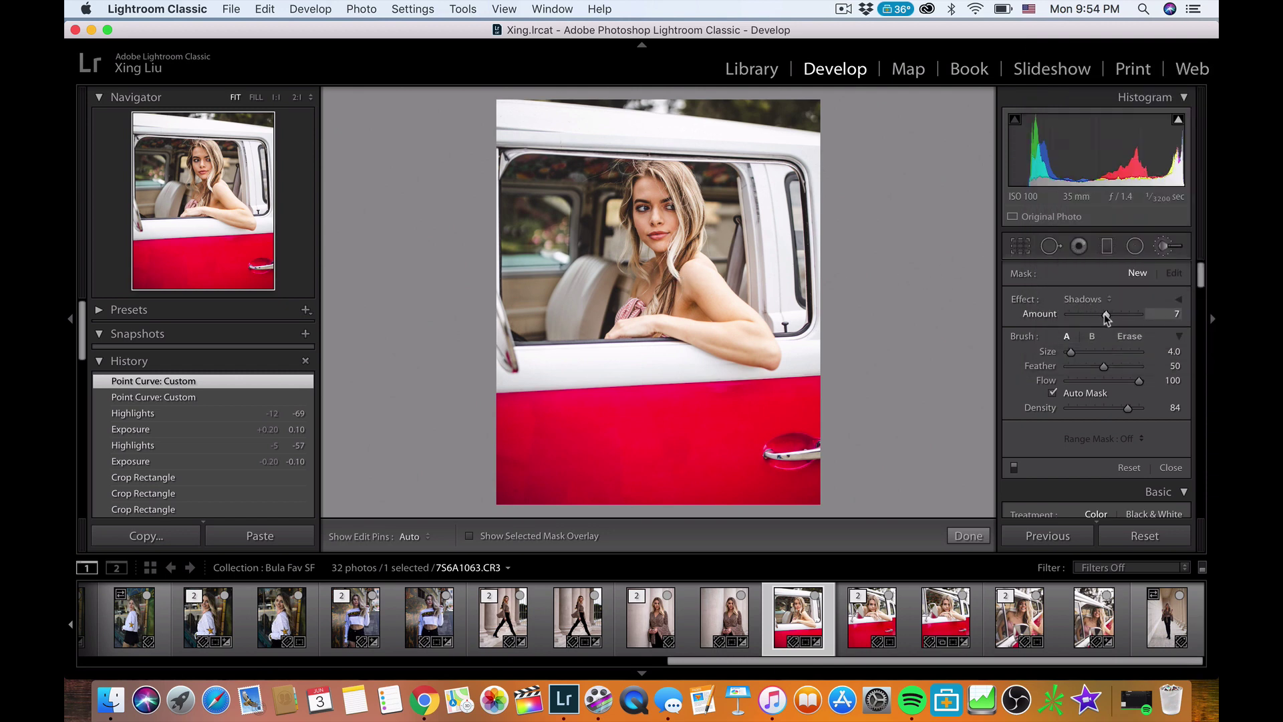
pyautogui.moveTo(1104, 314); pyautogui.dragTo(1106, 314)
pyautogui.moveTo(1104, 314); pyautogui.dragTo(1103, 315)
pyautogui.press(']')
pyautogui.press(']')
pyautogui.press('[')
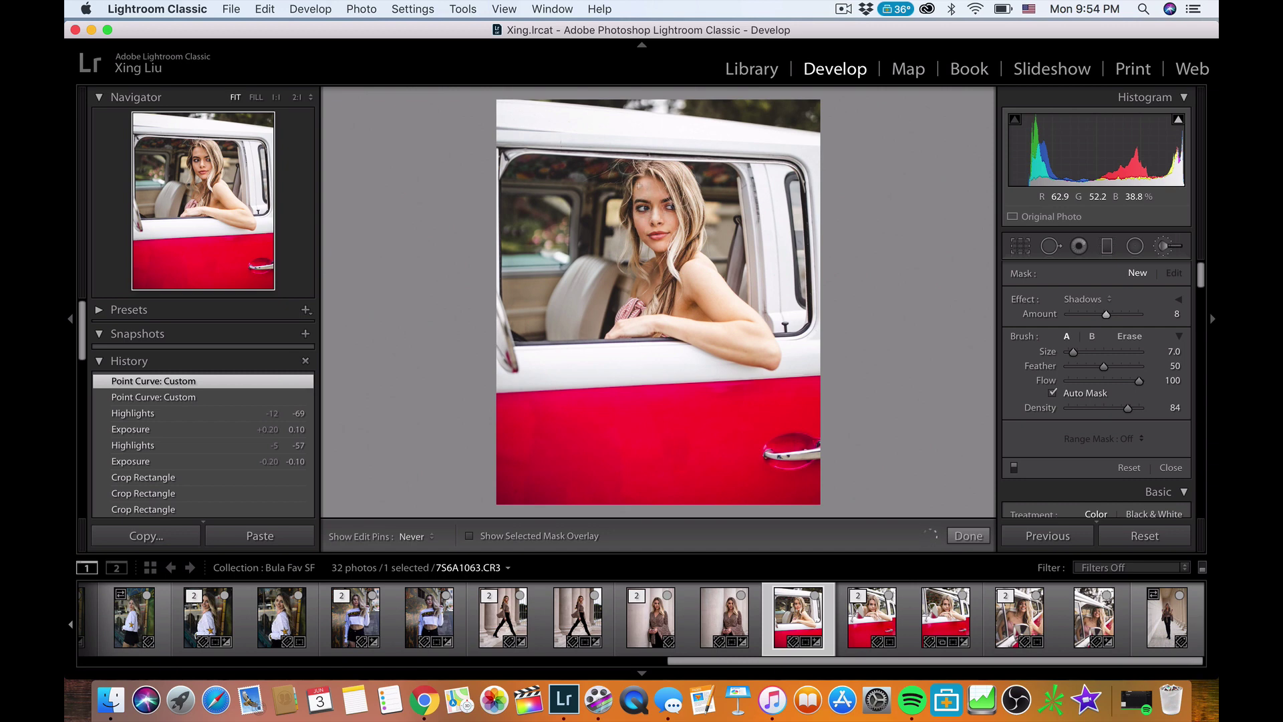
# Brush the shadows adjustment onto the woman's face, set its amount to 6 and finish the brush edit.
pyautogui.click(670, 209)
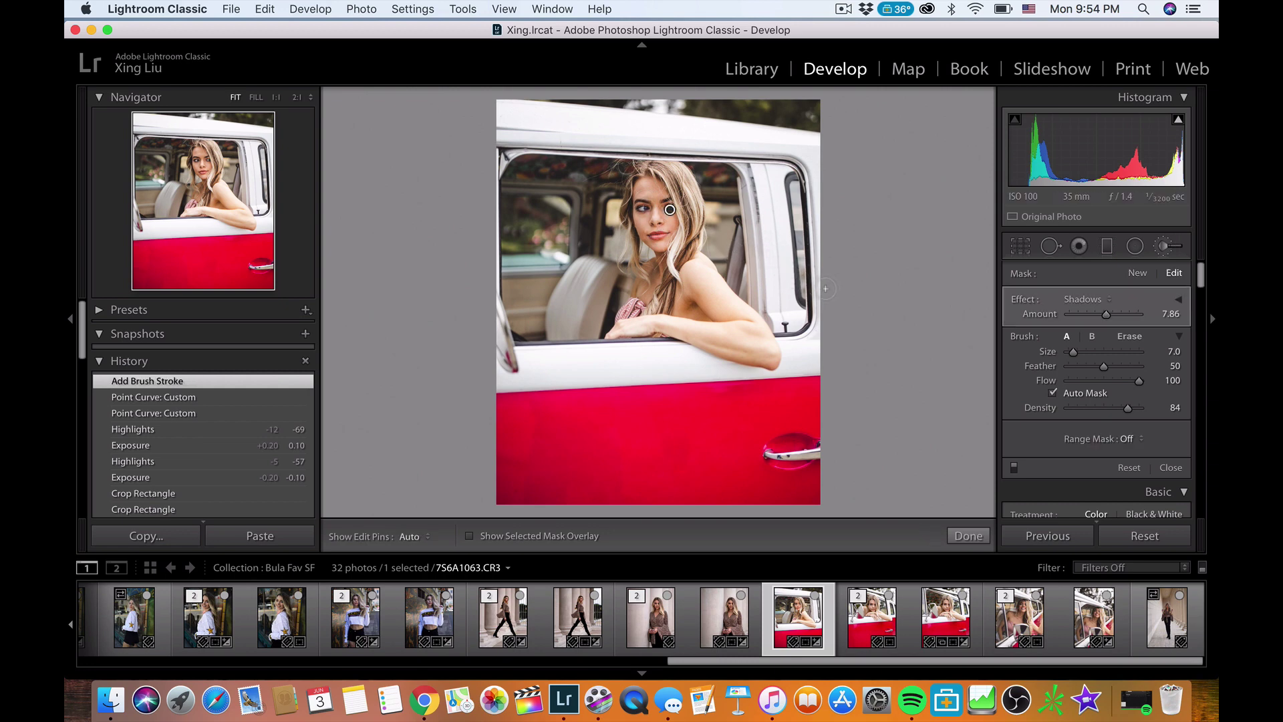
pyautogui.moveTo(1112, 318); pyautogui.dragTo(1105, 316)
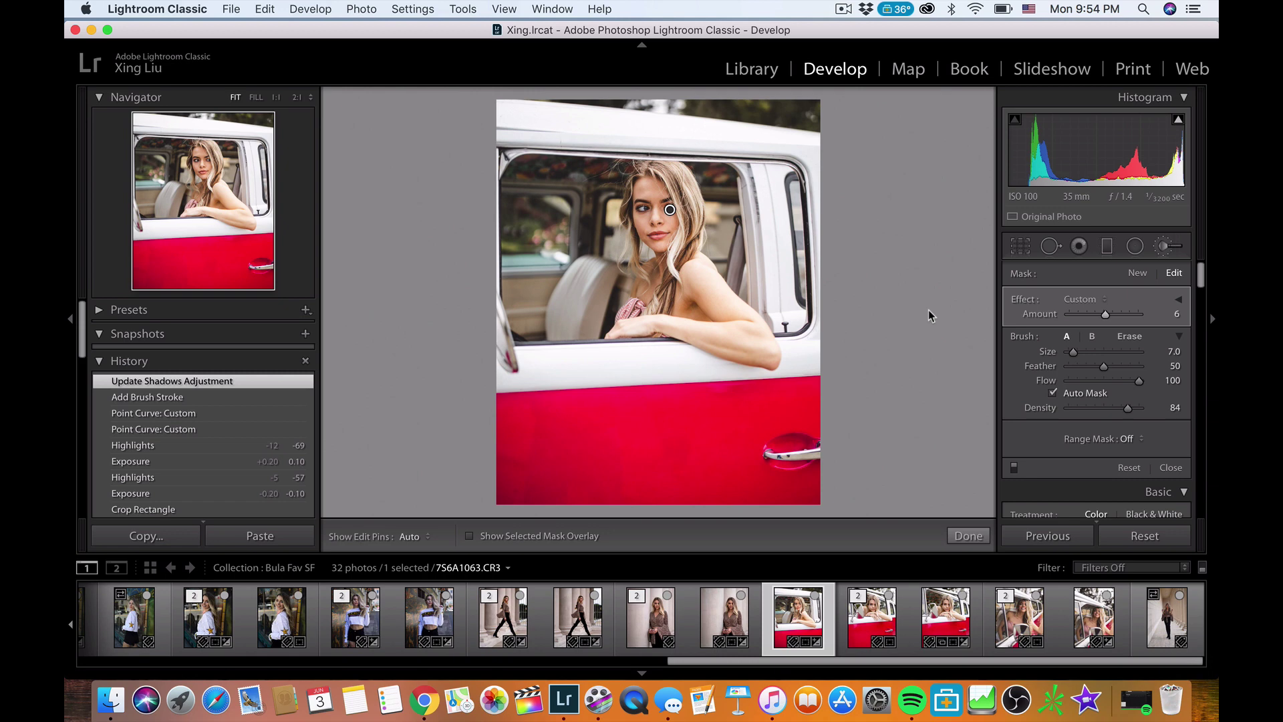
pyautogui.click(968, 536)
# Open a copy with Lightroom adjustments in Imagenomic Portraiture 3 as a 16-bit ProPhoto RGB TIFF at resolution 600 with ZIP compression.
pyautogui.rightClick(679, 194)
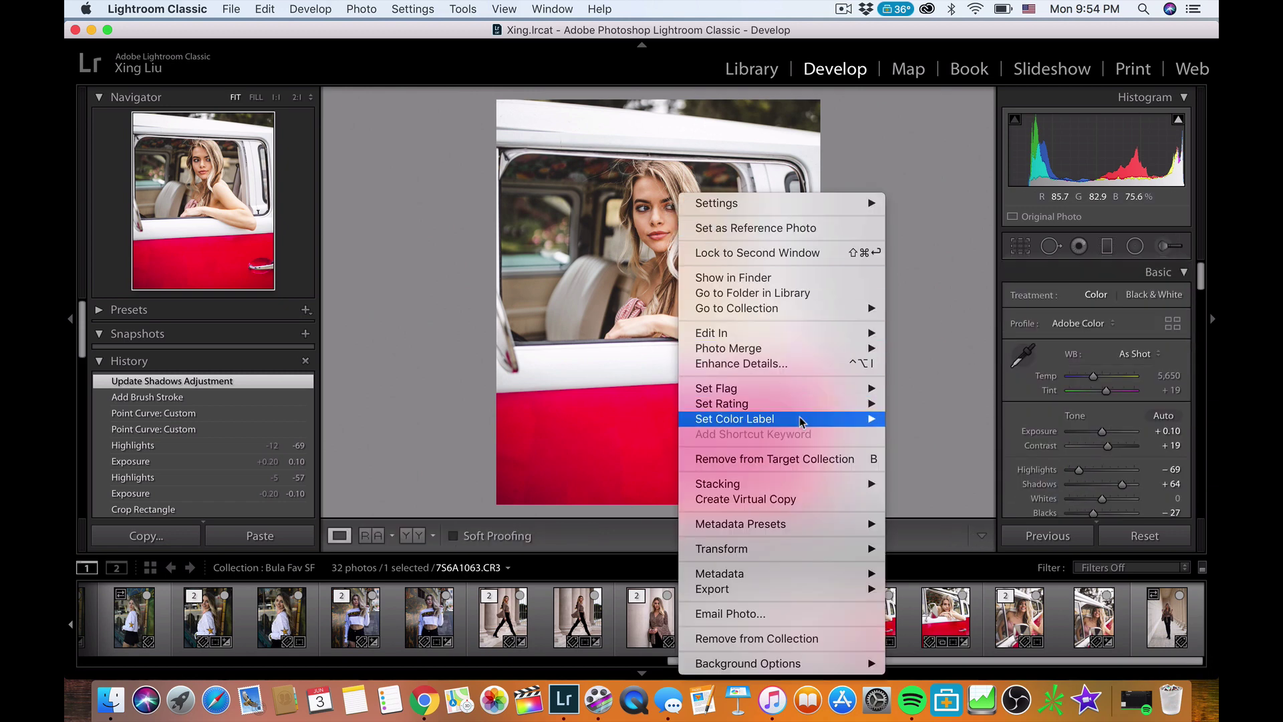
pyautogui.moveTo(833, 331)
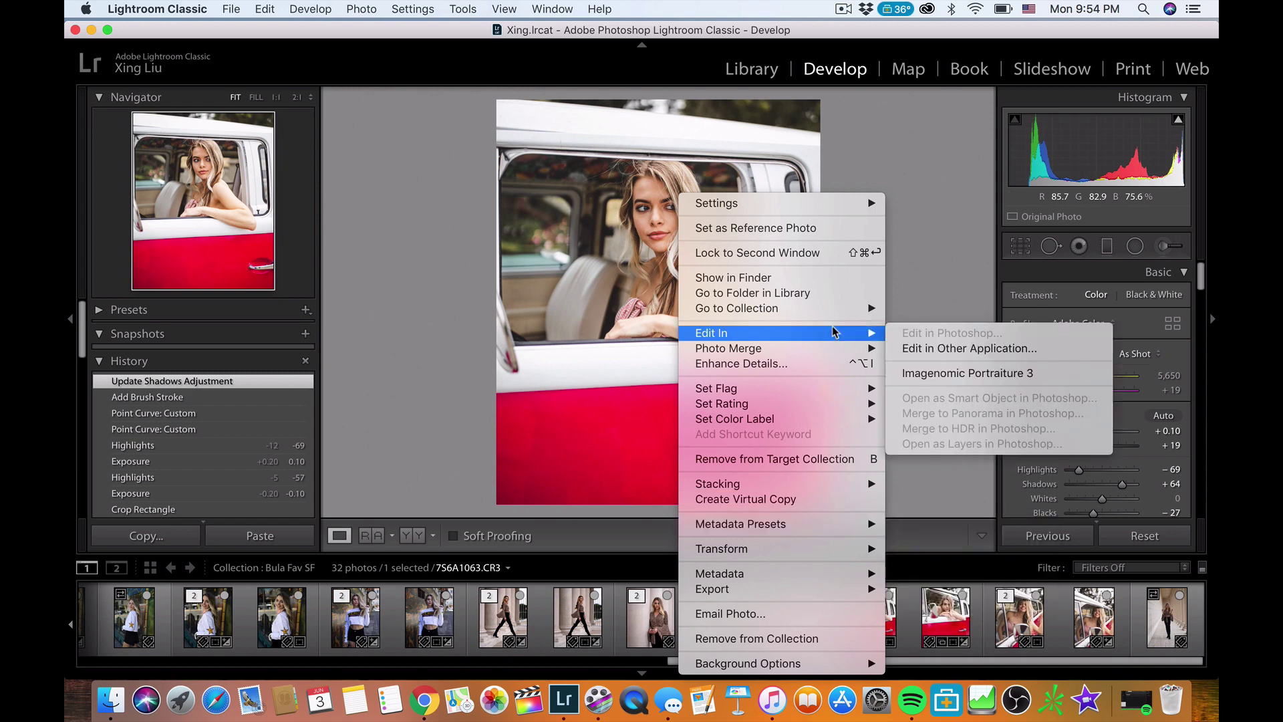
pyautogui.click(939, 373)
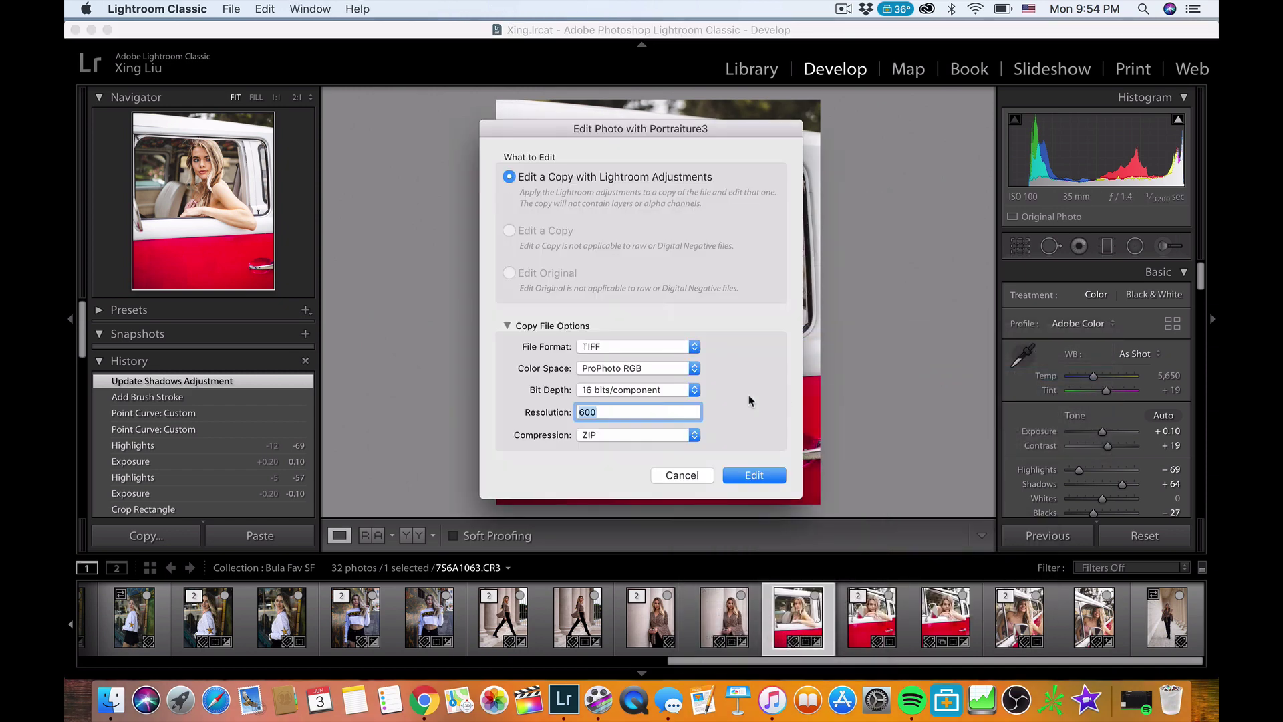
pyautogui.click(753, 473)
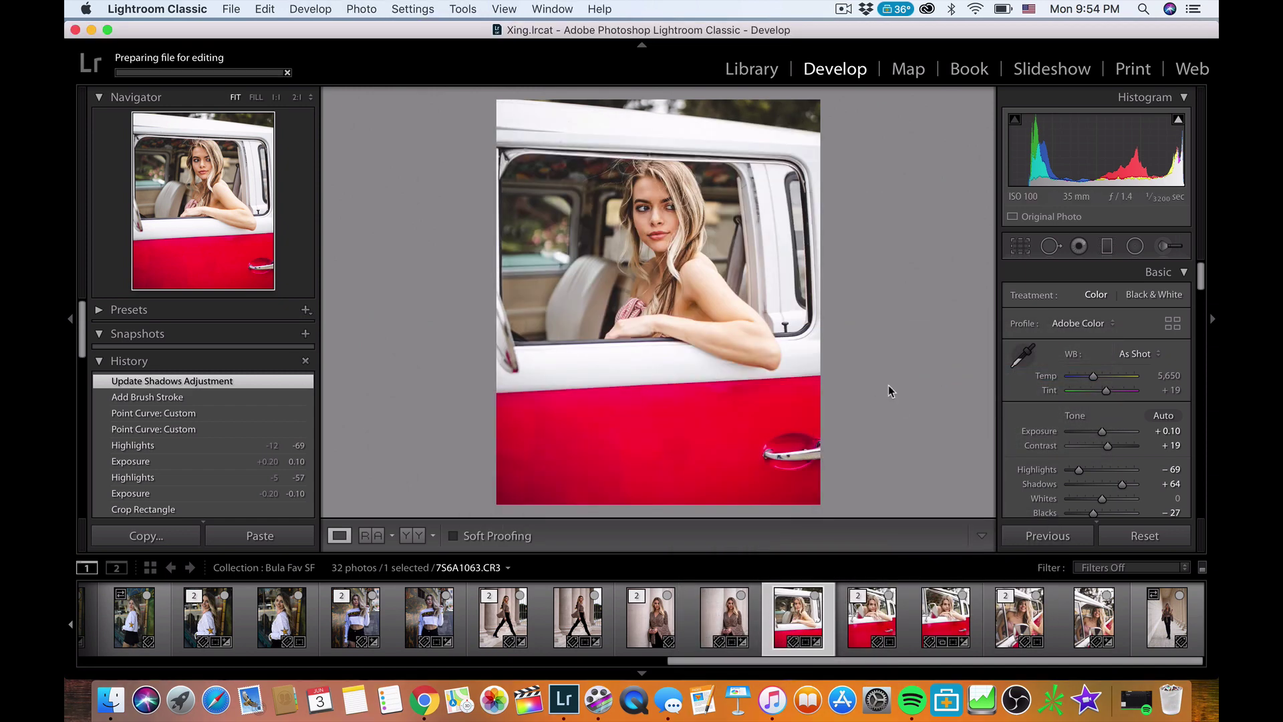
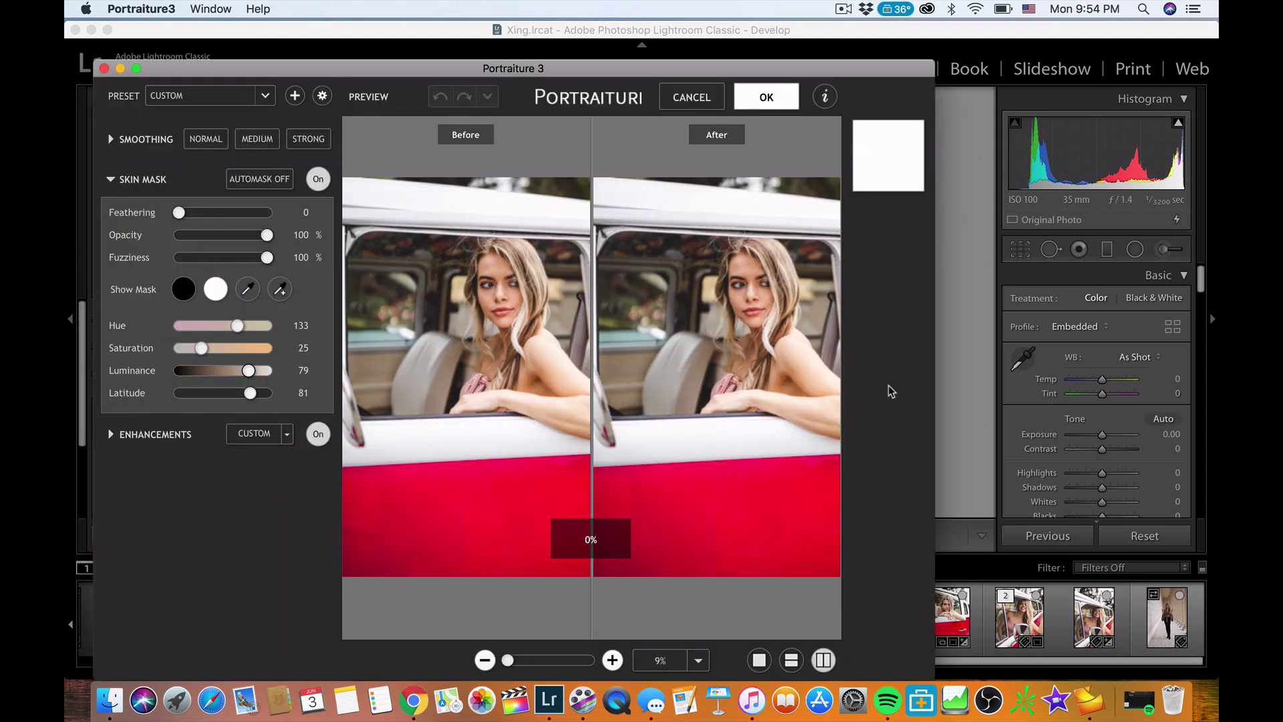
# Show the skin mask on white and sample the skin tone from the woman's face in the preview.
pyautogui.click(215, 289)
pyautogui.click(247, 289)
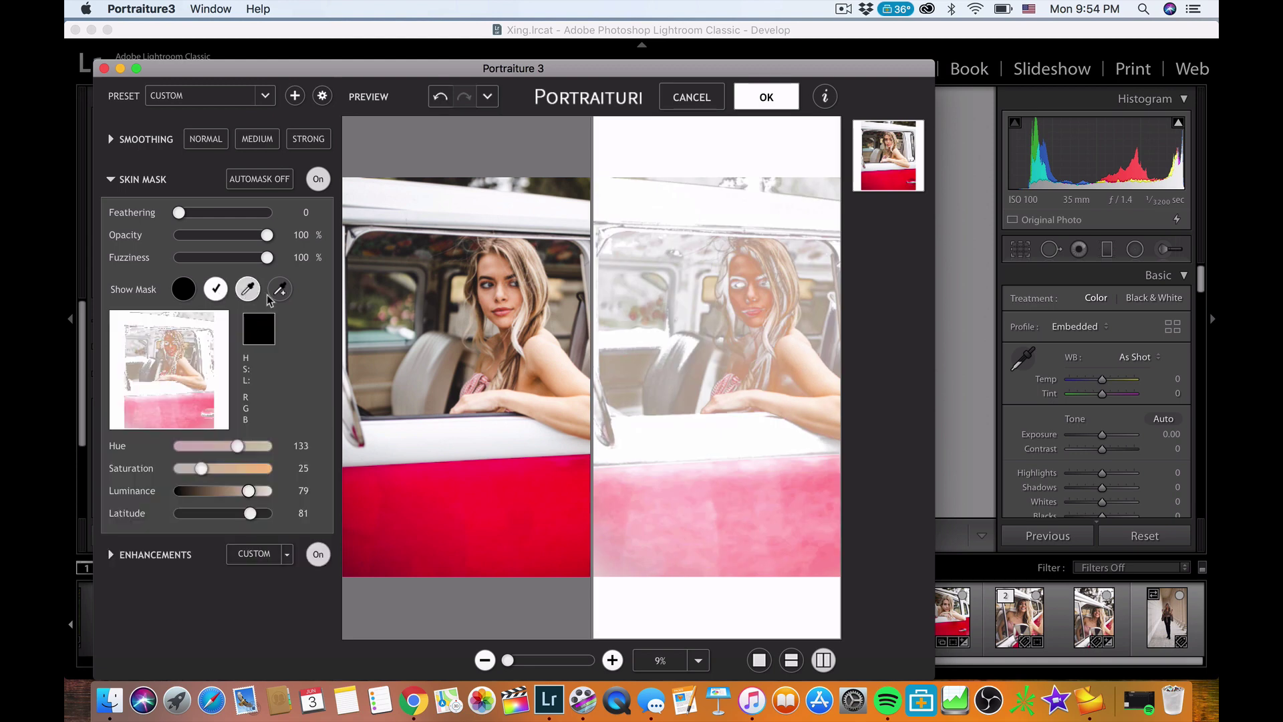
pyautogui.click(753, 286)
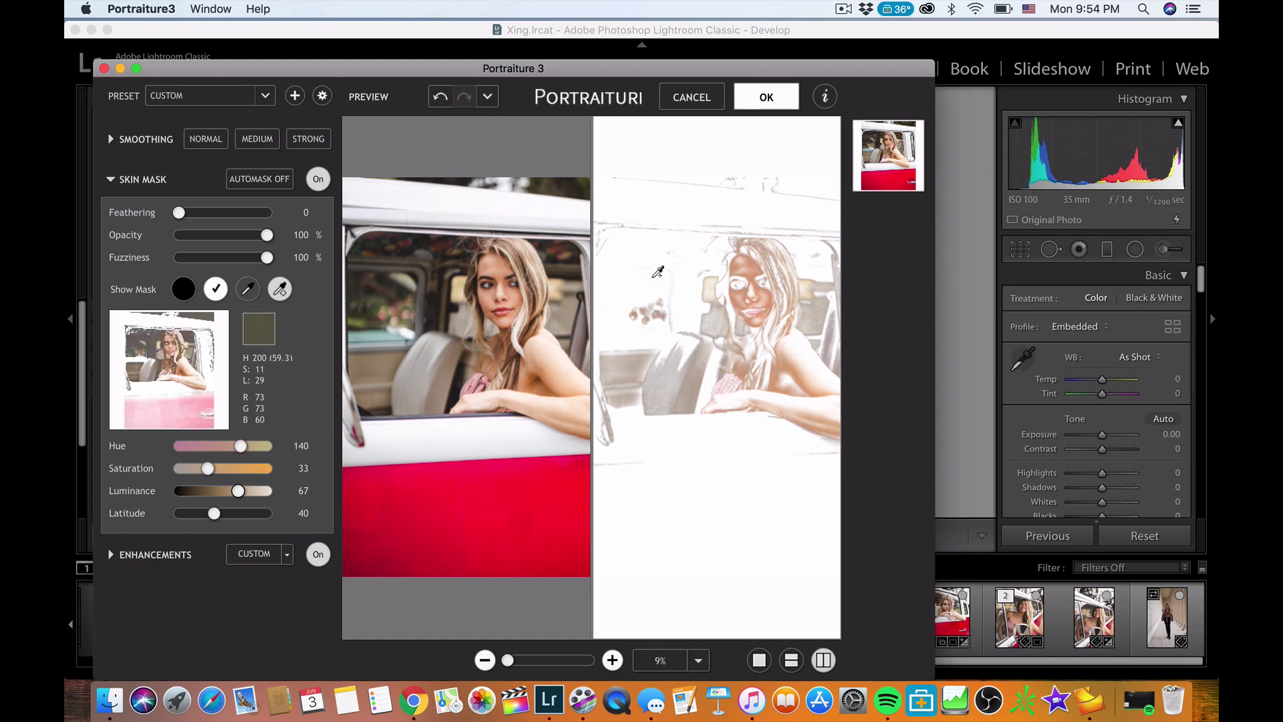
# Resample the skin tone from the woman's face in the Portraiture mask preview and apply the smoothing to the photo.
pyautogui.click(752, 268)
pyautogui.click(751, 269)
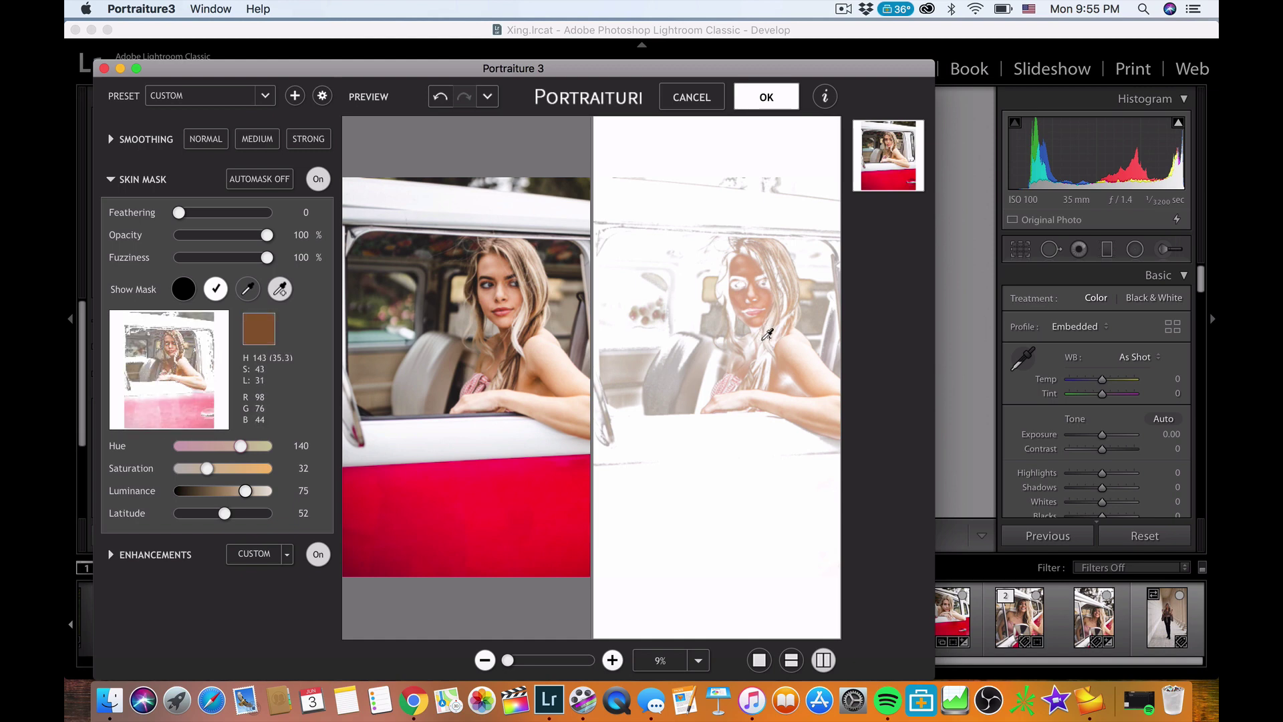
pyautogui.click(766, 98)
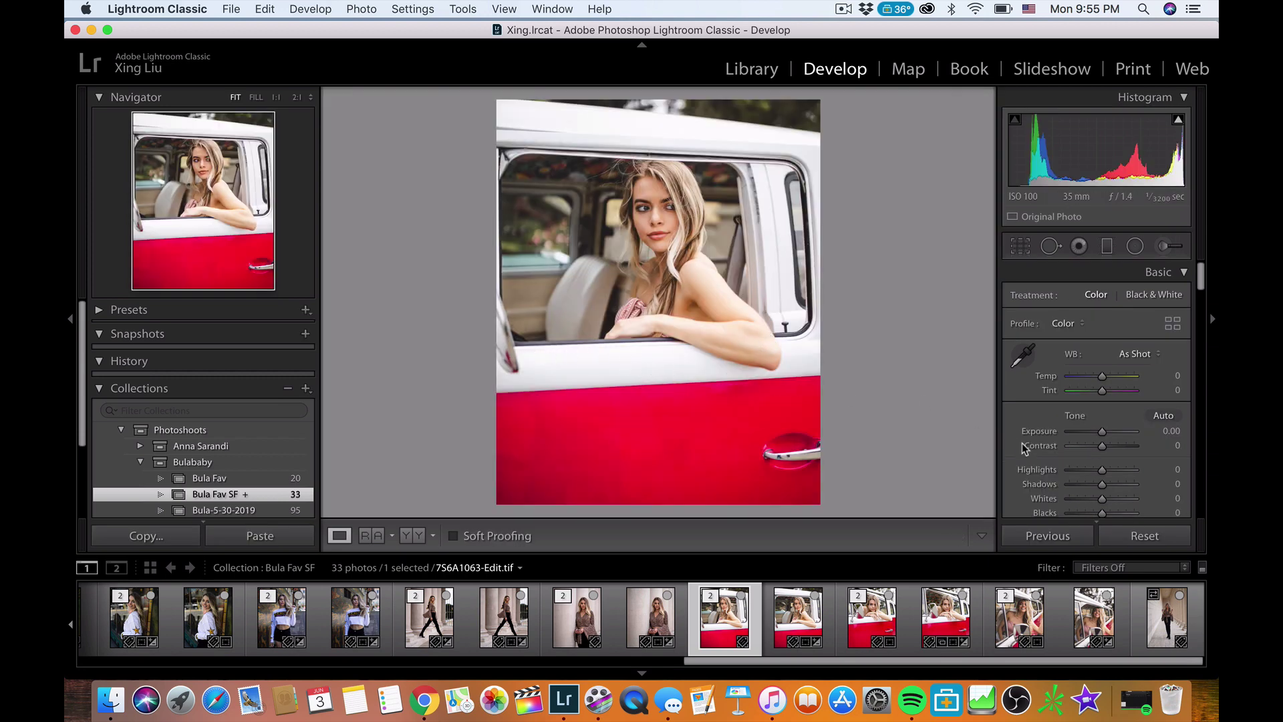
# Set Highlights to -39, Exposure to +0.05 and Contrast to +11 on the smoothed 7S6A1063-Edit.tif.
pyautogui.moveTo(1102, 470); pyautogui.dragTo(1085, 470)
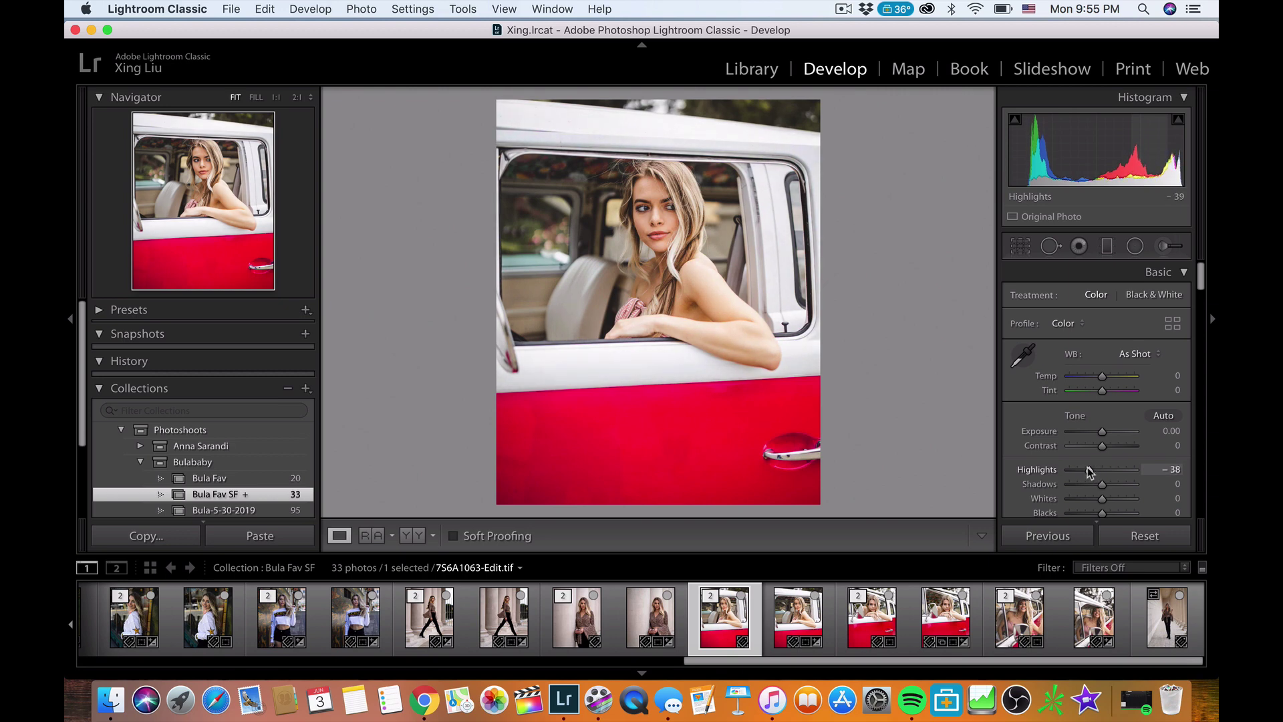
pyautogui.moveTo(1087, 471); pyautogui.dragTo(1104, 445)
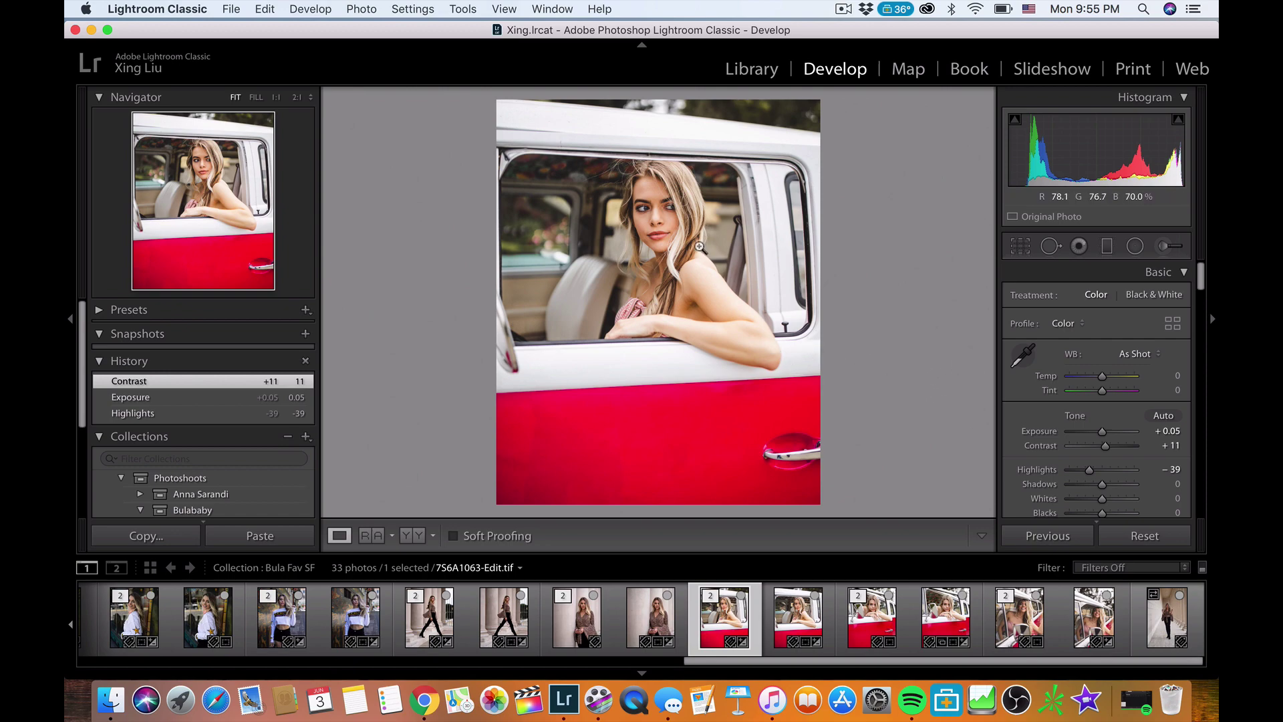
# Set up a new adjustment brush with the Clarity effect at amount 17 and brush size 6.0 for the woman's eyes.
pyautogui.click(654, 209)
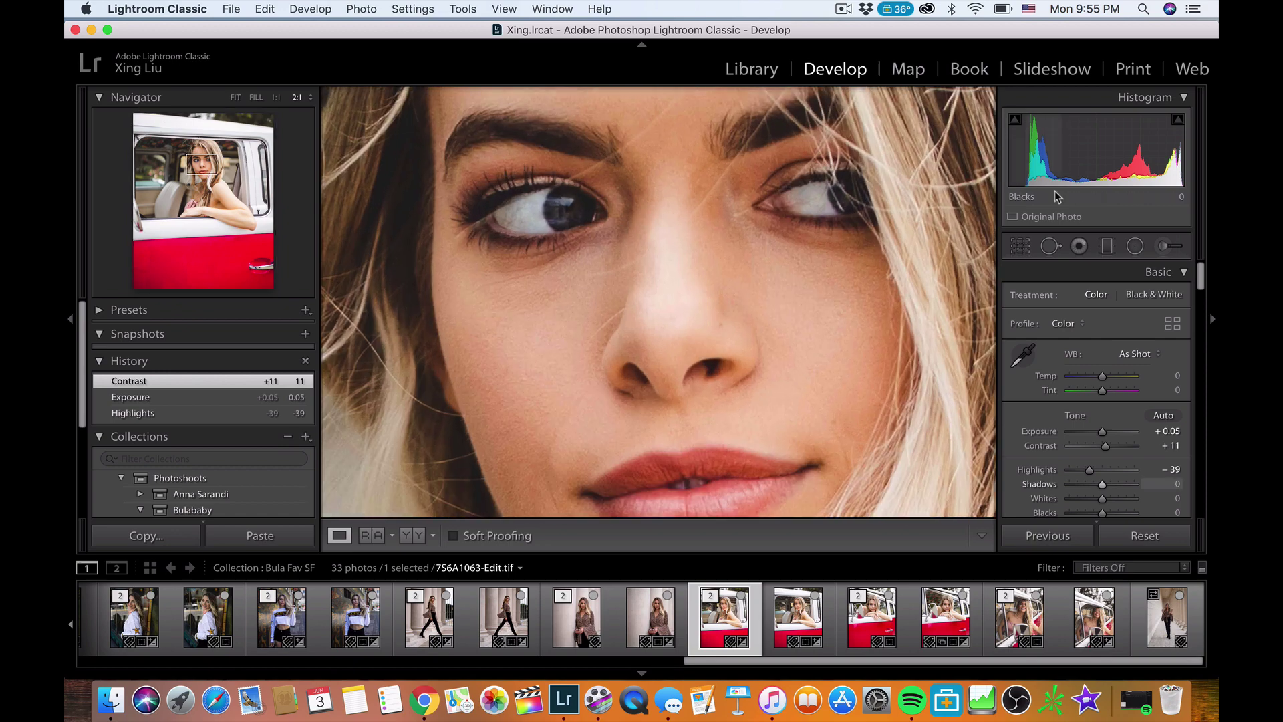
pyautogui.click(1168, 253)
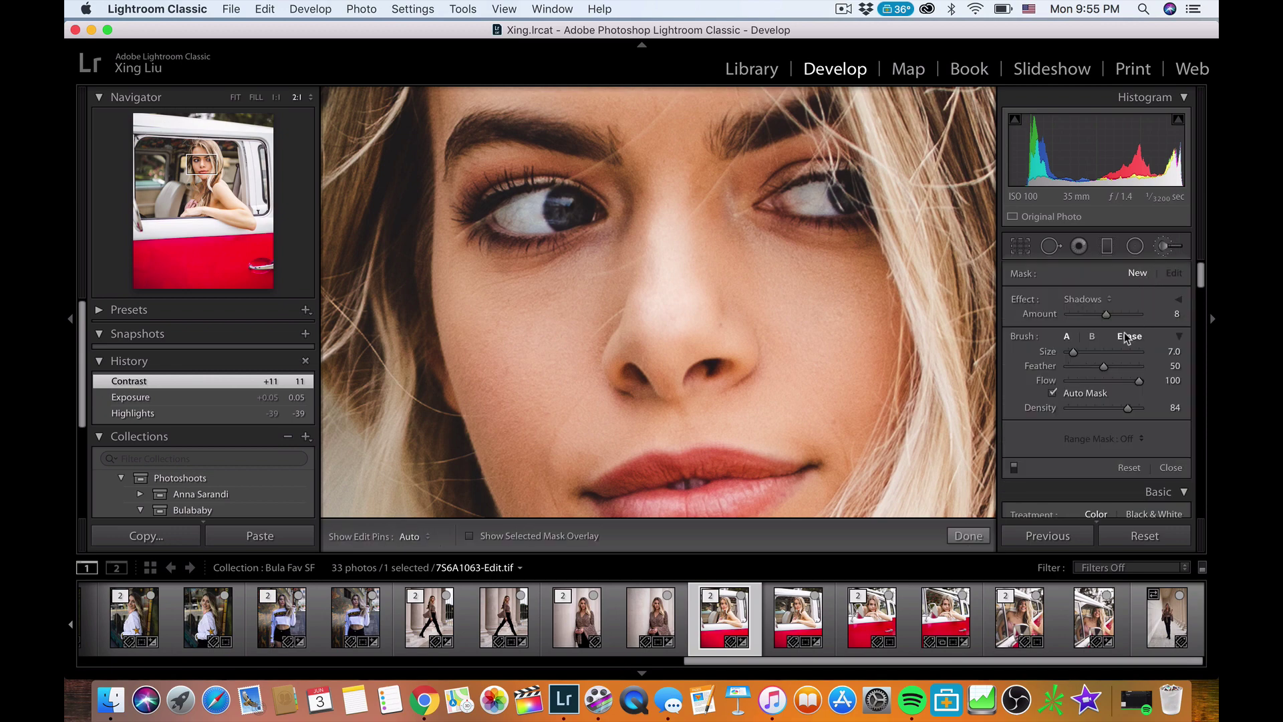
pyautogui.click(1102, 299)
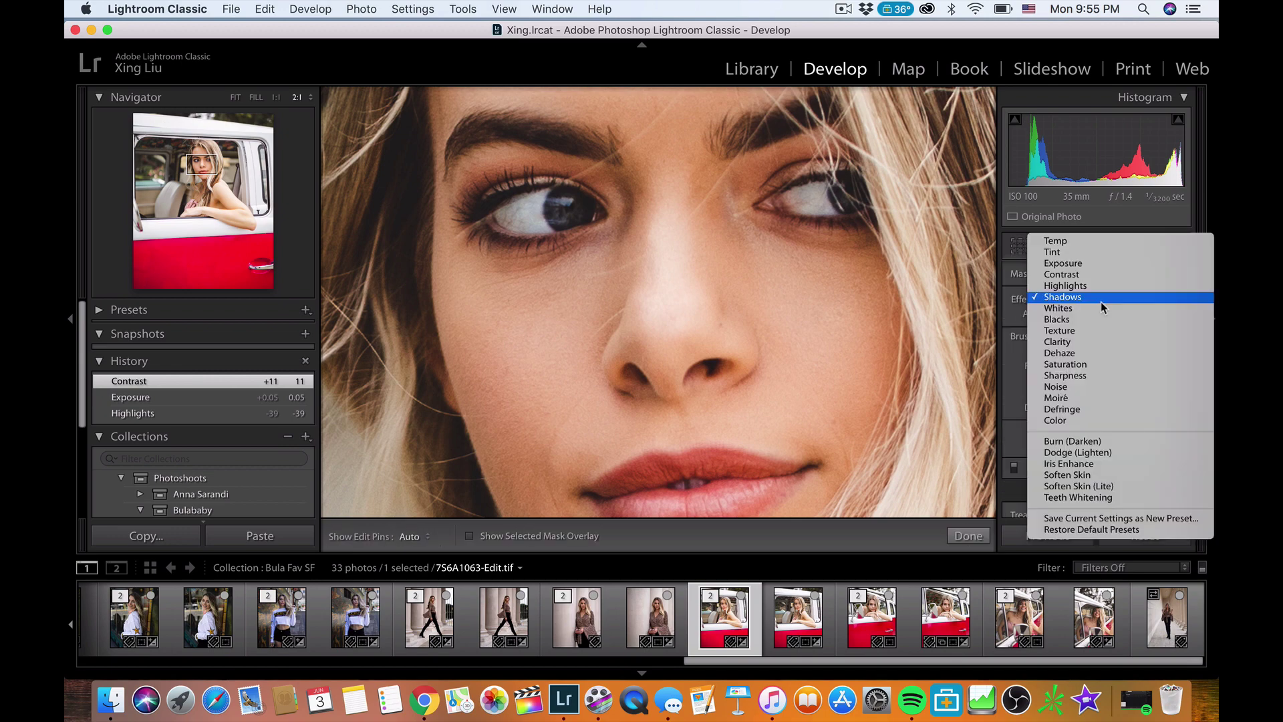
pyautogui.click(1046, 341)
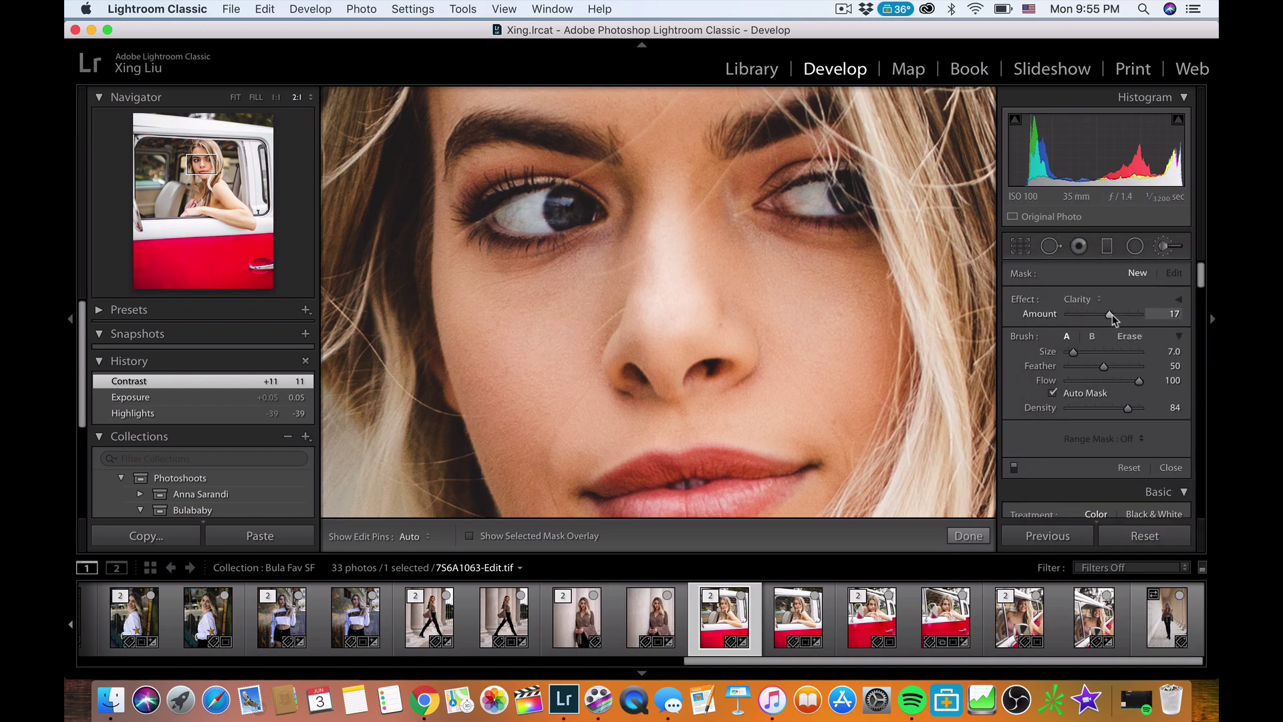
pyautogui.press('[')
pyautogui.press('h')
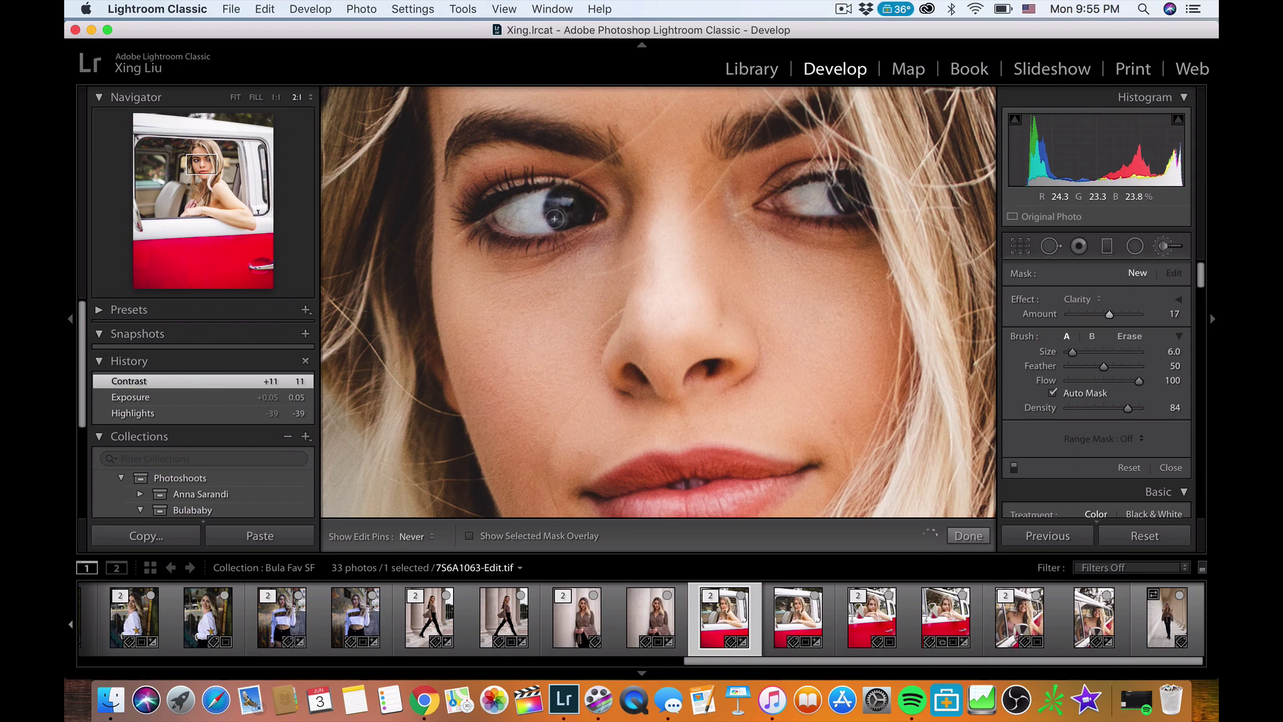
# Brush the Clarity adjustment onto the irises of both eyes and finish the brush edit.
pyautogui.moveTo(558, 220); pyautogui.dragTo(565, 215)
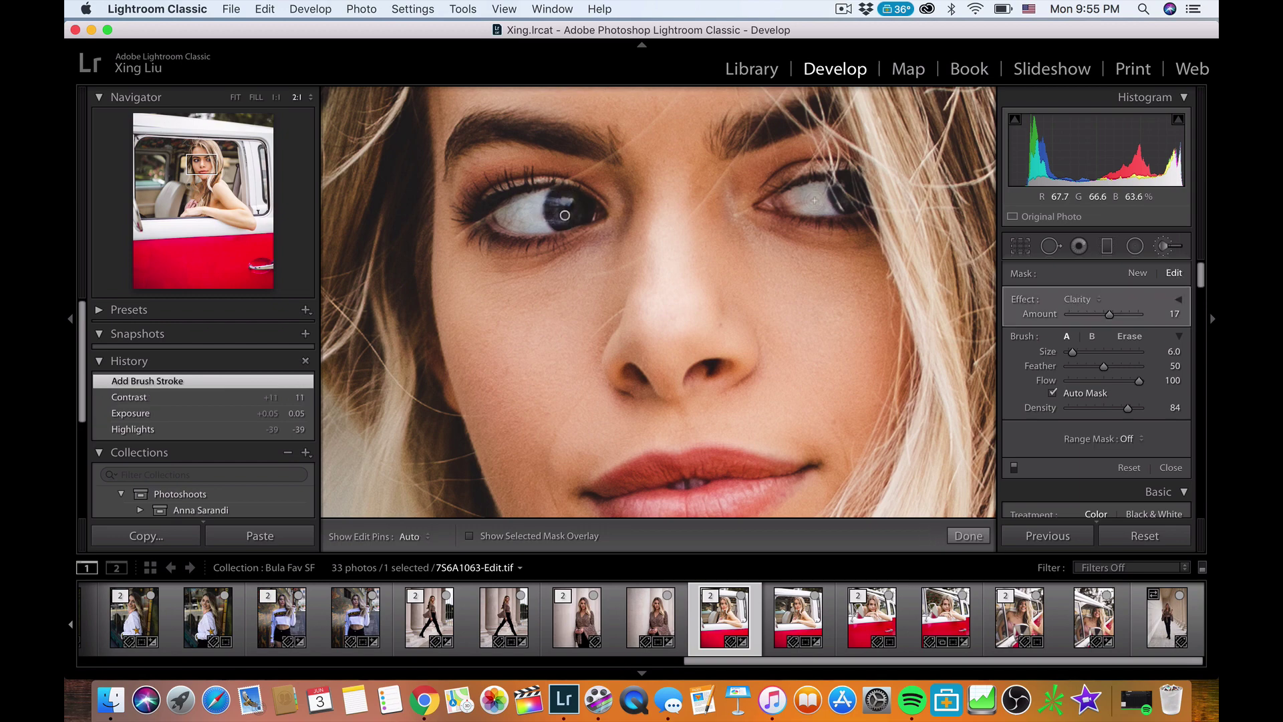
pyautogui.moveTo(866, 224); pyautogui.dragTo(844, 193)
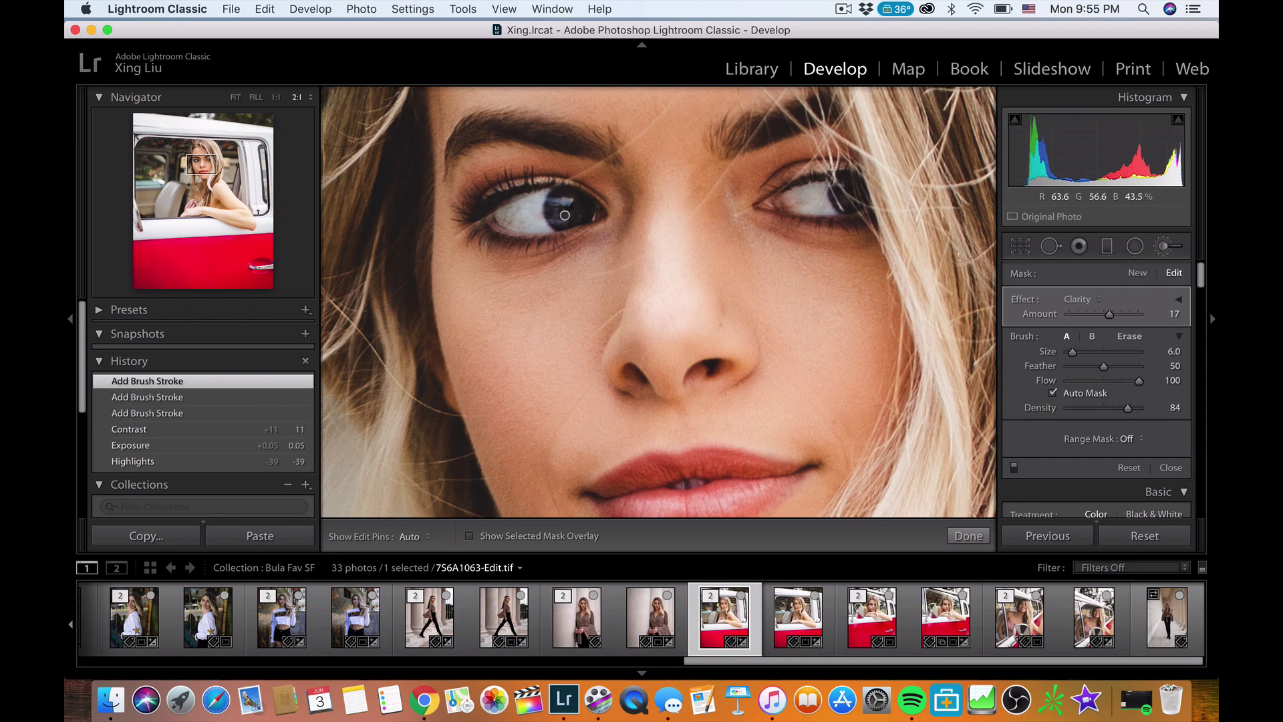
pyautogui.click(957, 535)
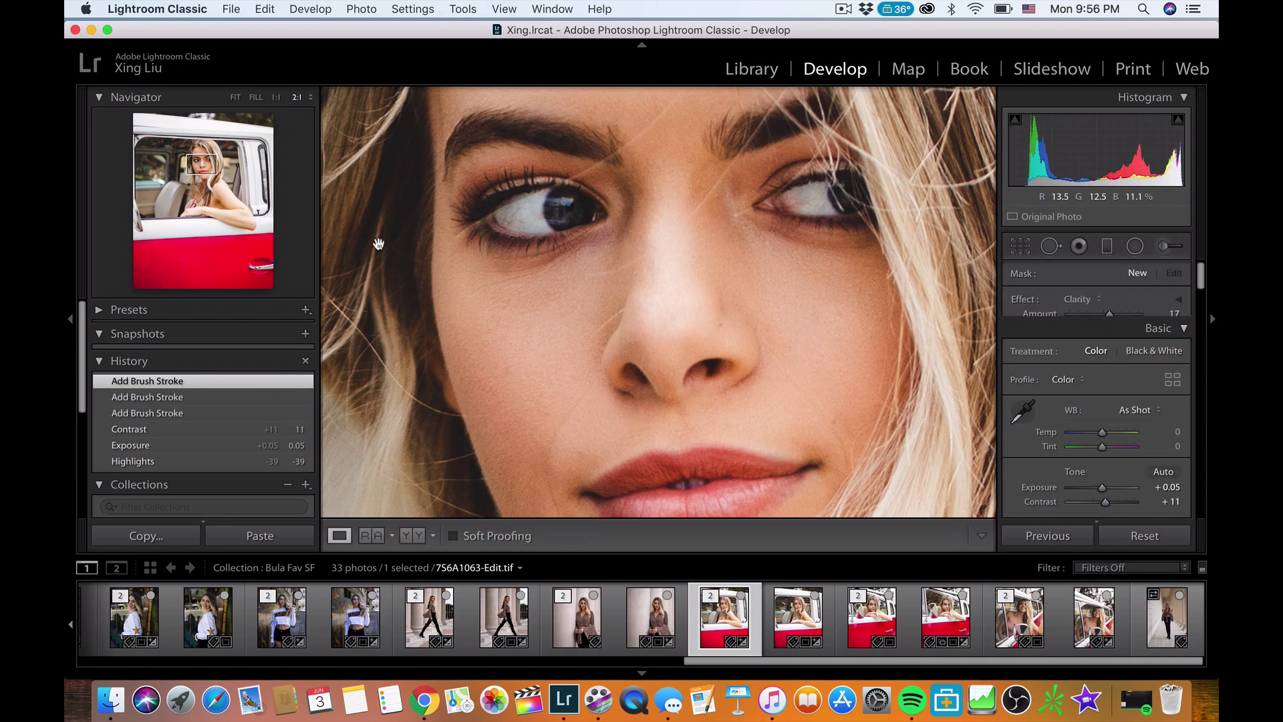
# Export 7S6A1063-Edit.tif to the hard drive, into the Xing subfolder of the YouTube documents folder.
pyautogui.click(254, 98)
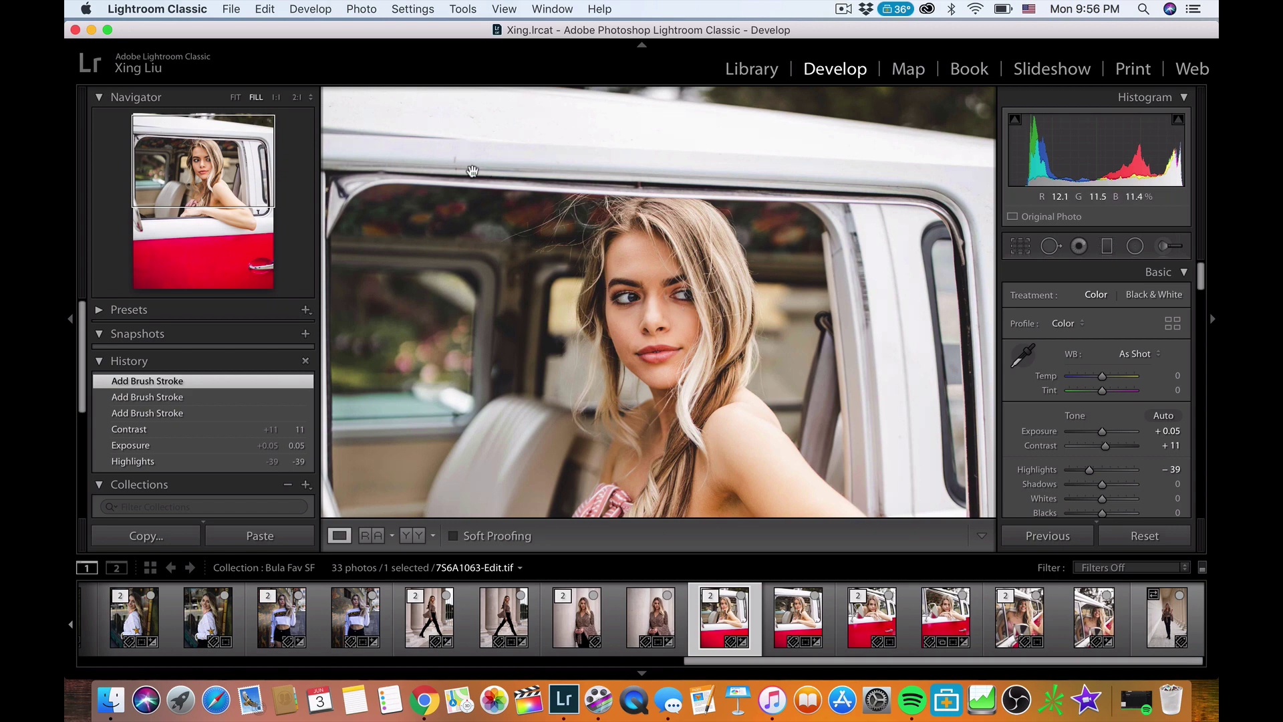
pyautogui.click(235, 98)
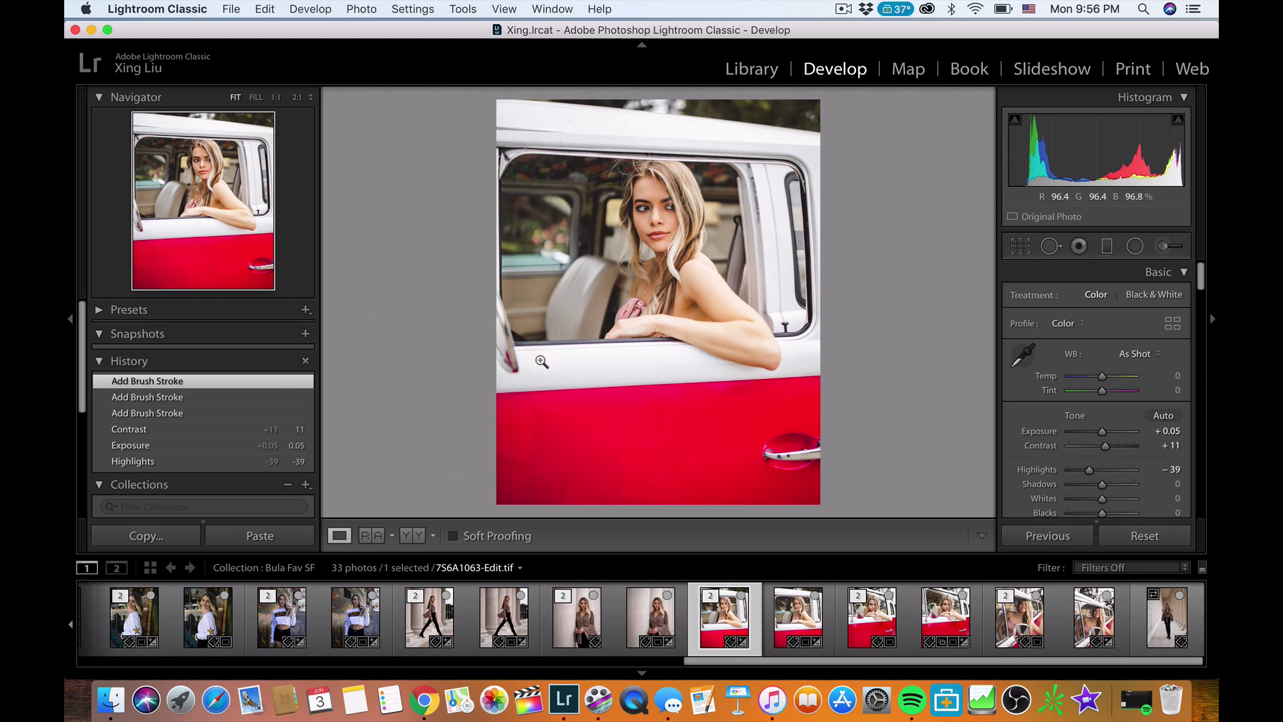
pyautogui.press('super+shift+e')
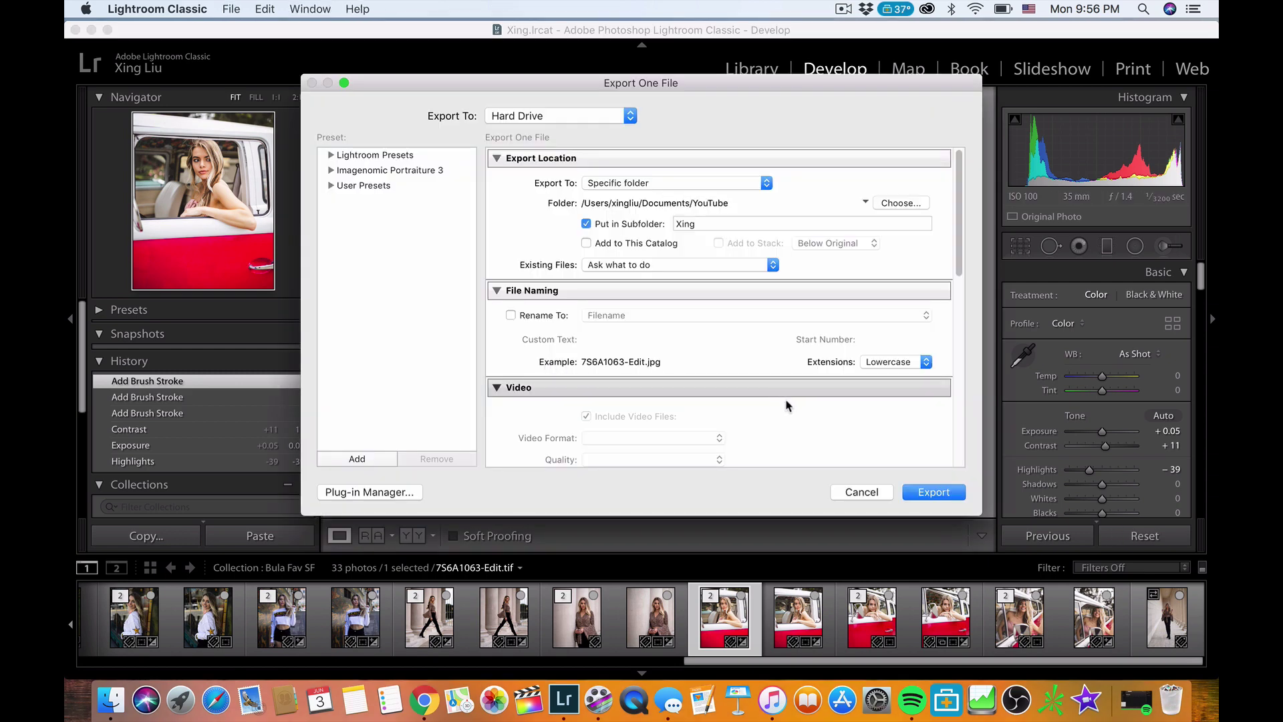
pyautogui.click(912, 486)
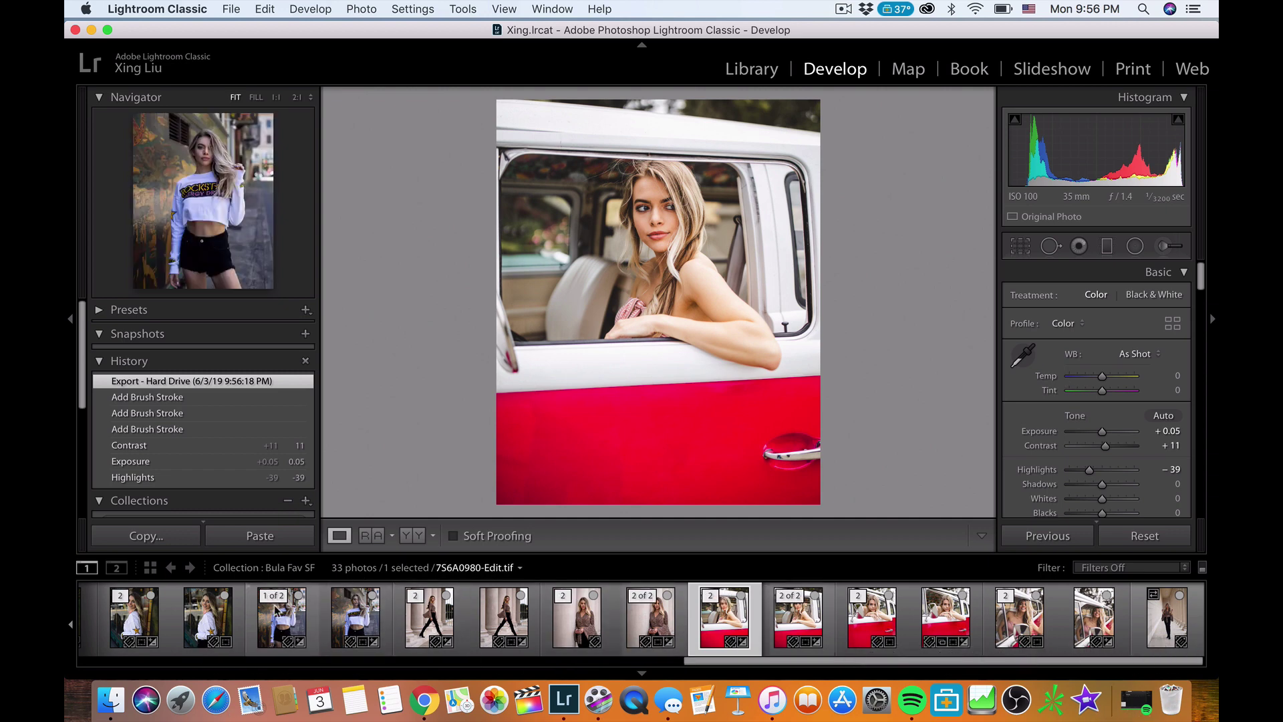
# Switch to Finder, inspect the exported 7S6A1063-Edit.jpg in Preview, and put both windows away.
pyautogui.click(110, 698)
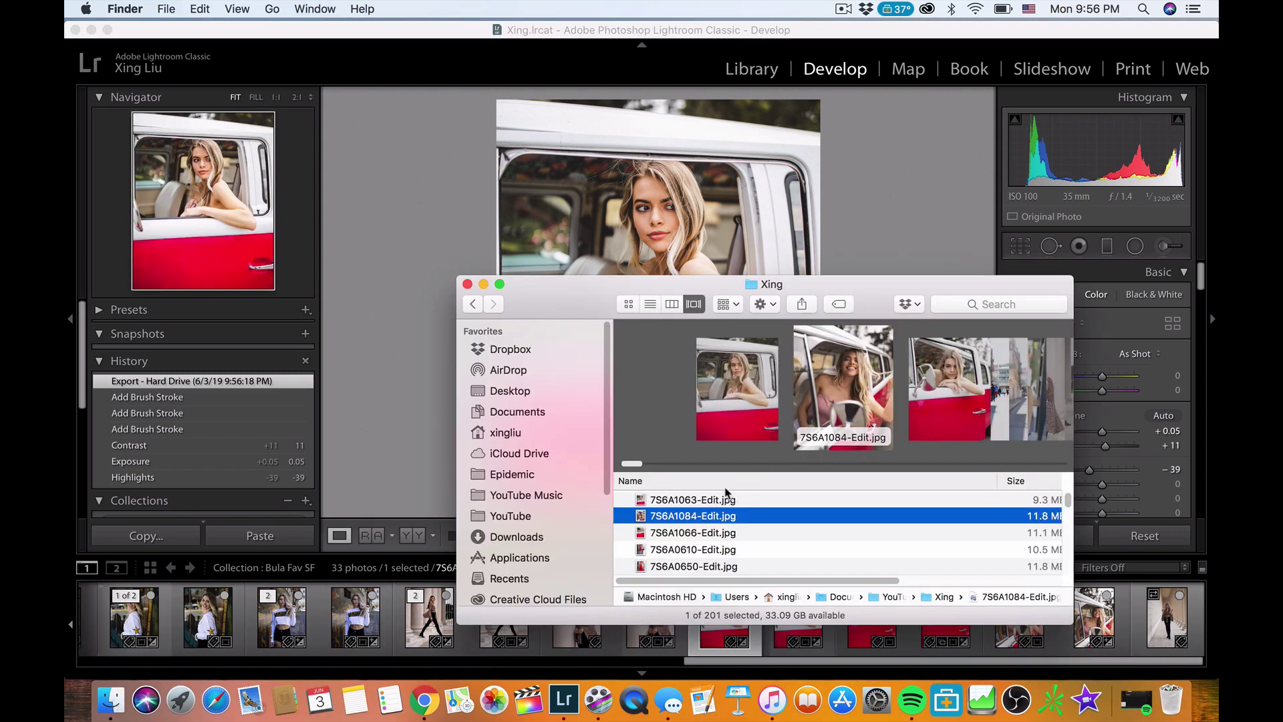
pyautogui.click(717, 501)
pyautogui.doubleClick(810, 406)
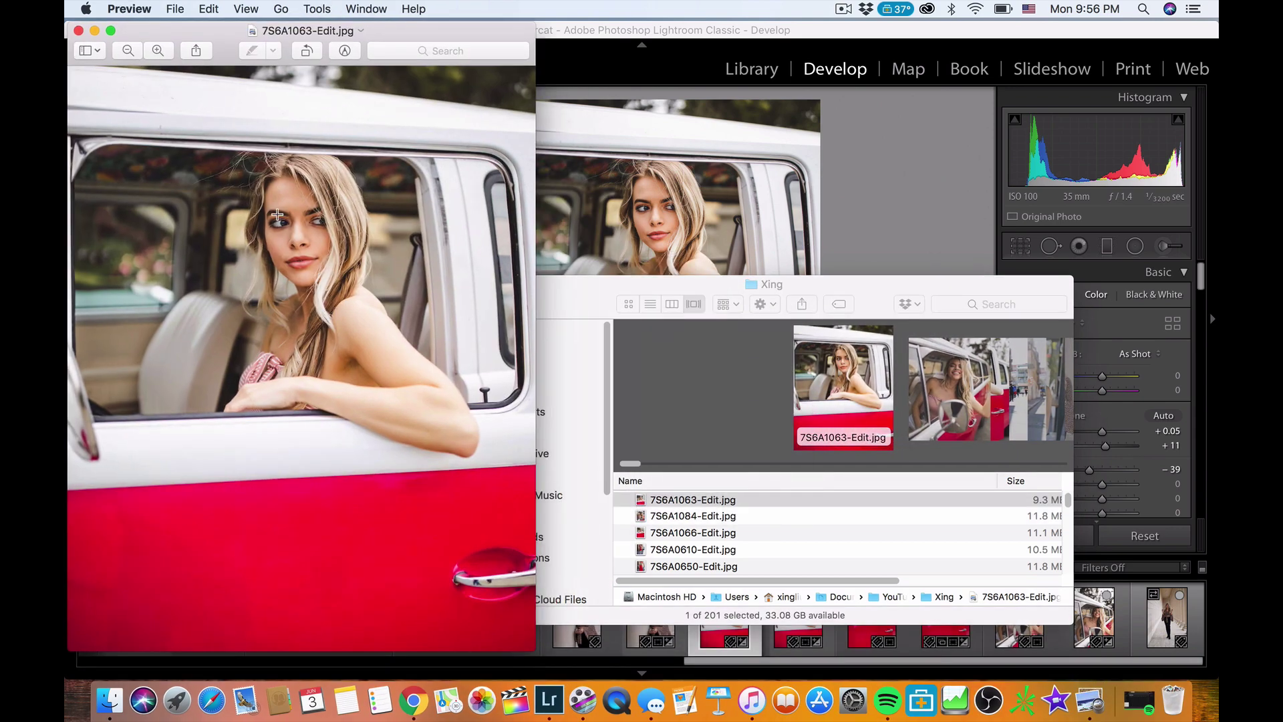
pyautogui.click(78, 31)
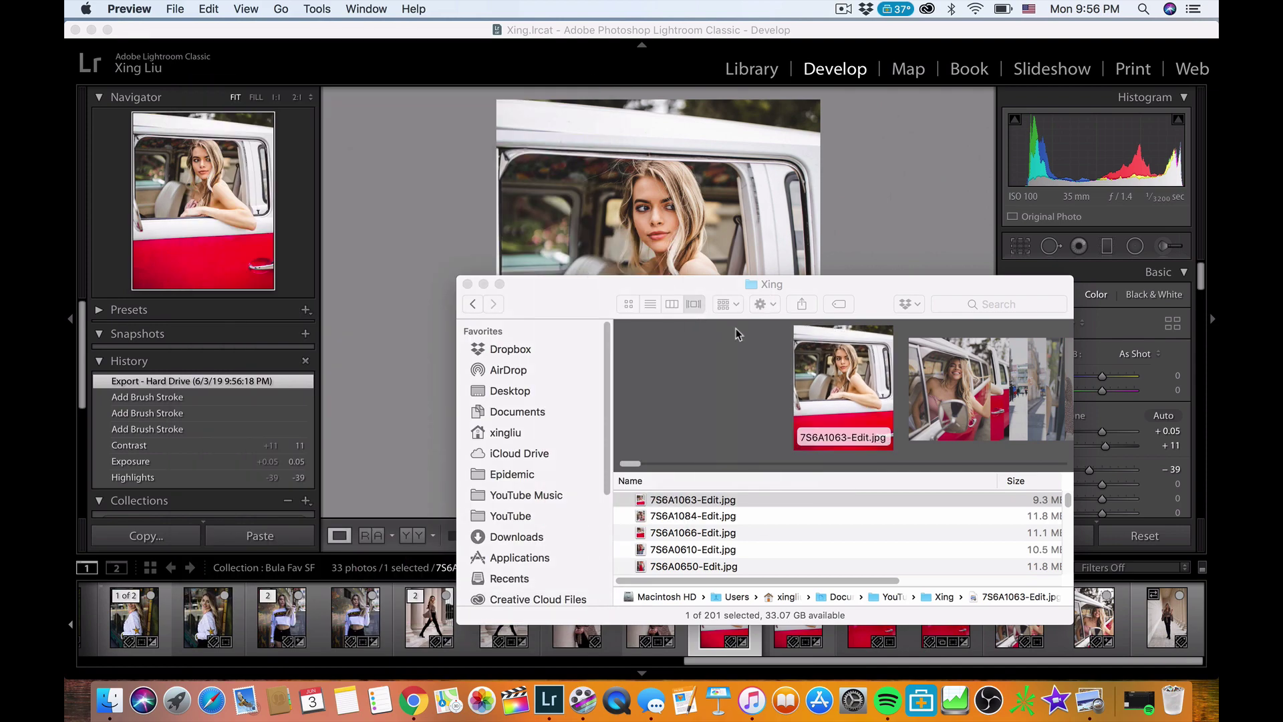
pyautogui.click(484, 284)
# Open the bookstore-window photo 7S6A0877.CR3 and set its crop aspect ratio to 1 x 1.
pyautogui.moveTo(689, 665); pyautogui.dragTo(422, 669)
pyautogui.click(410, 635)
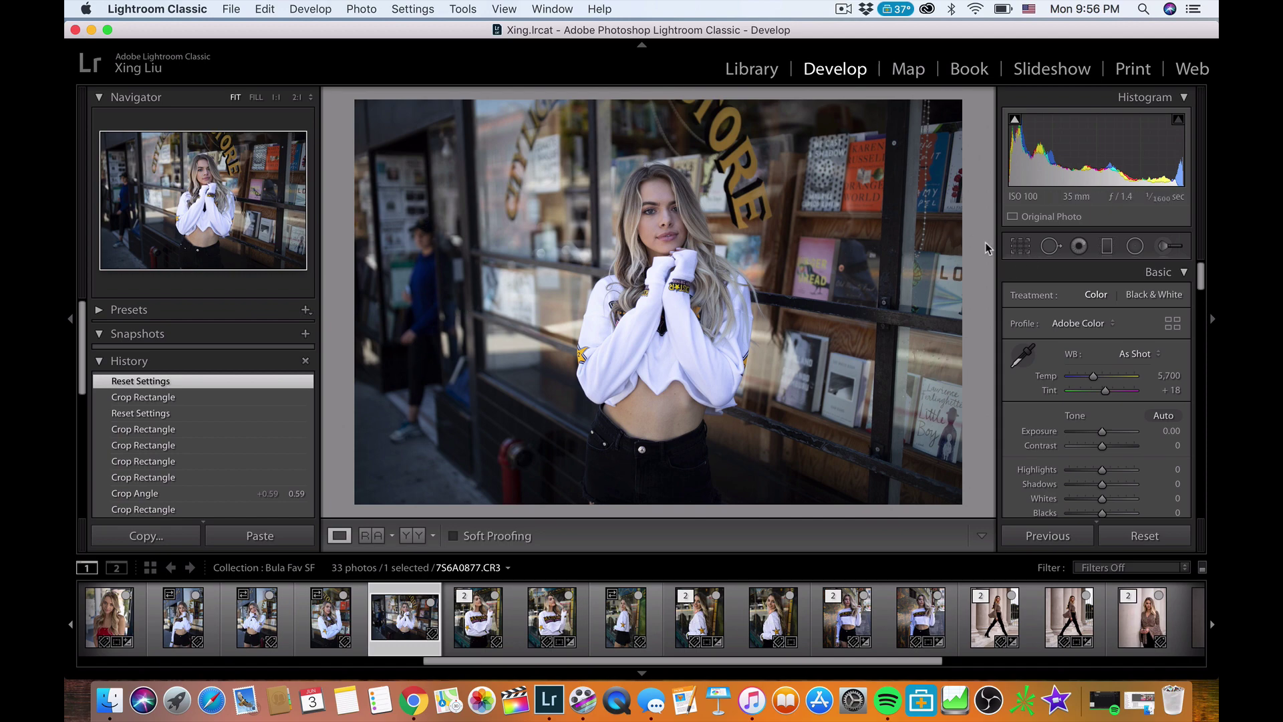
pyautogui.click(1016, 247)
pyautogui.click(1115, 300)
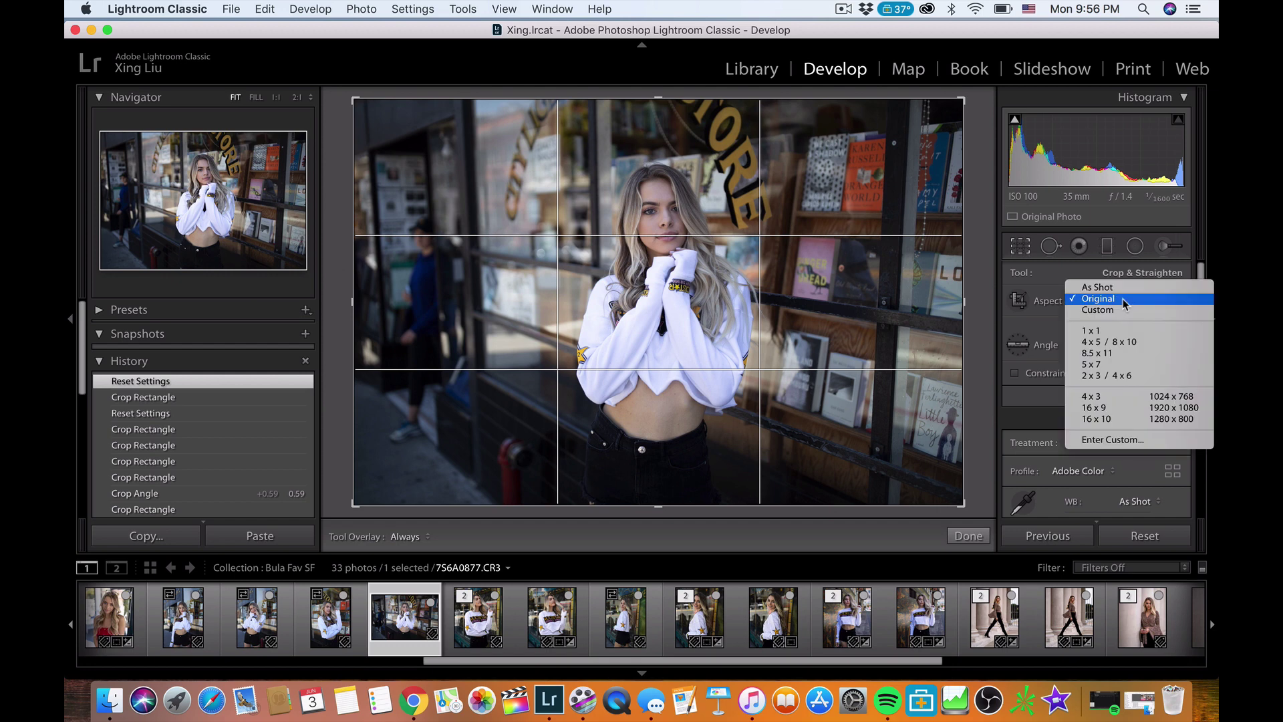
pyautogui.click(1125, 330)
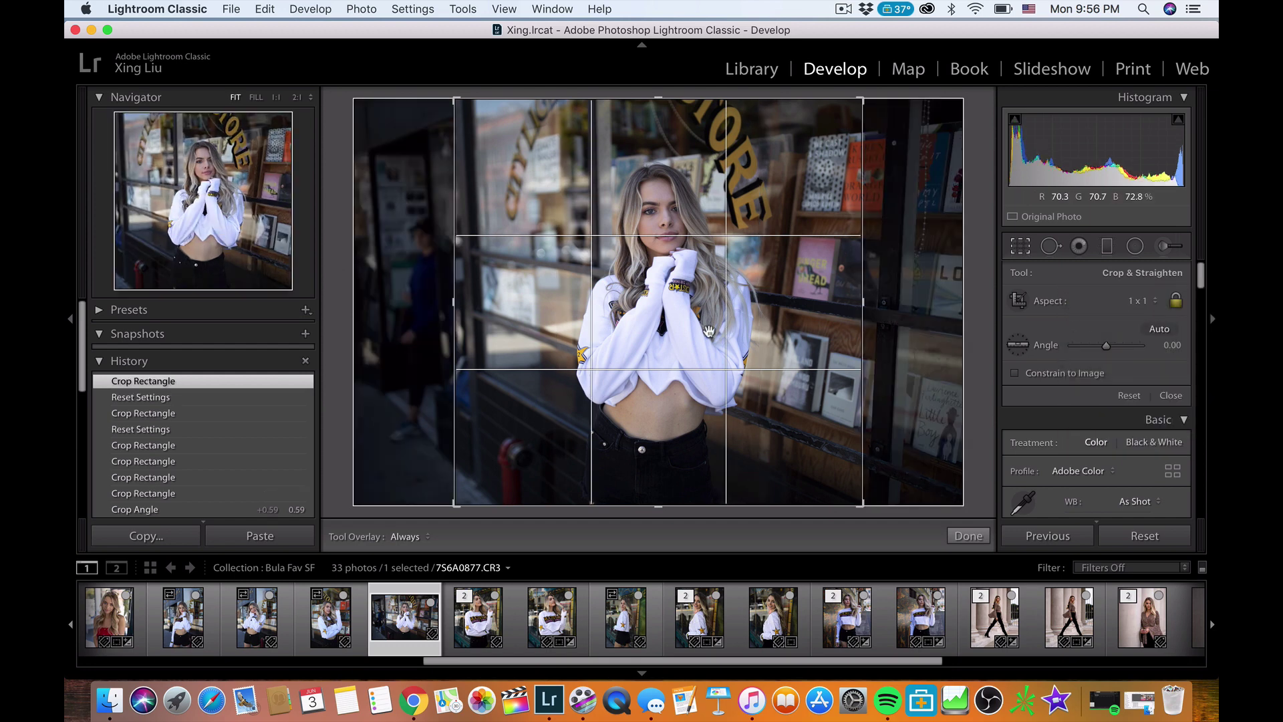
# Reposition and tighten the square crop around the woman in the white sweater and apply it.
pyautogui.moveTo(706, 332); pyautogui.dragTo(711, 332)
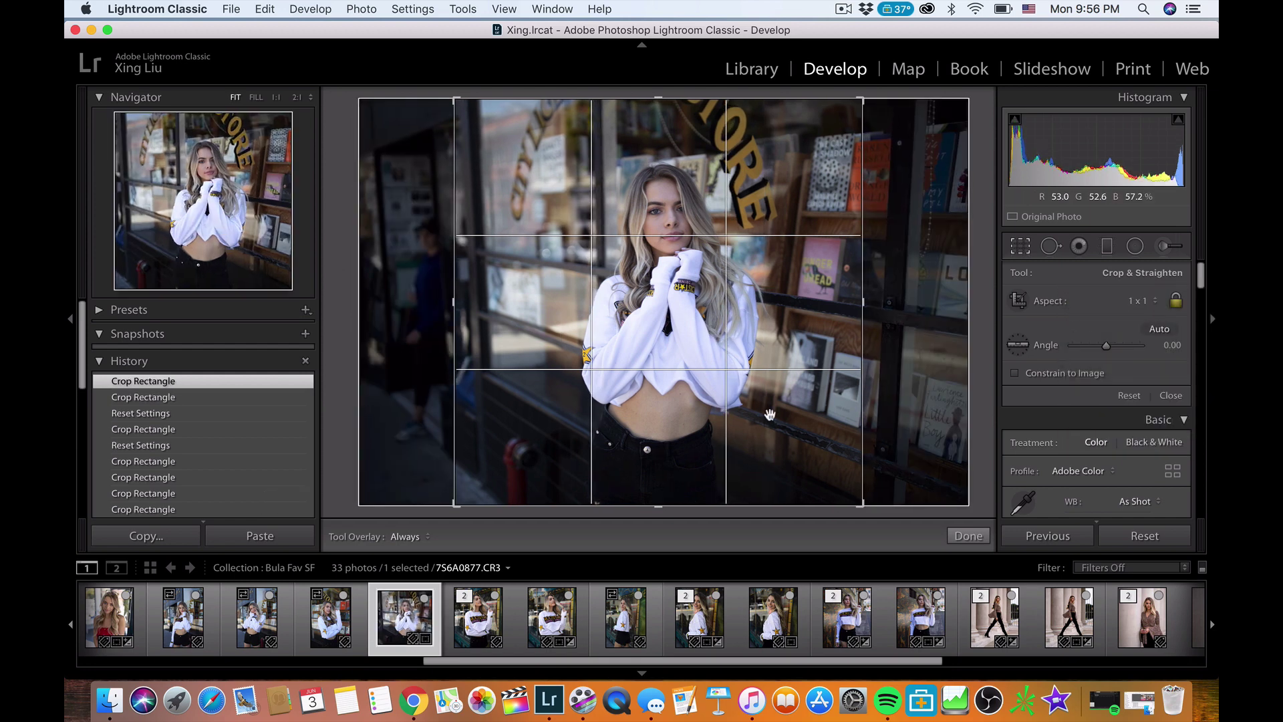
pyautogui.moveTo(858, 490); pyautogui.dragTo(773, 455)
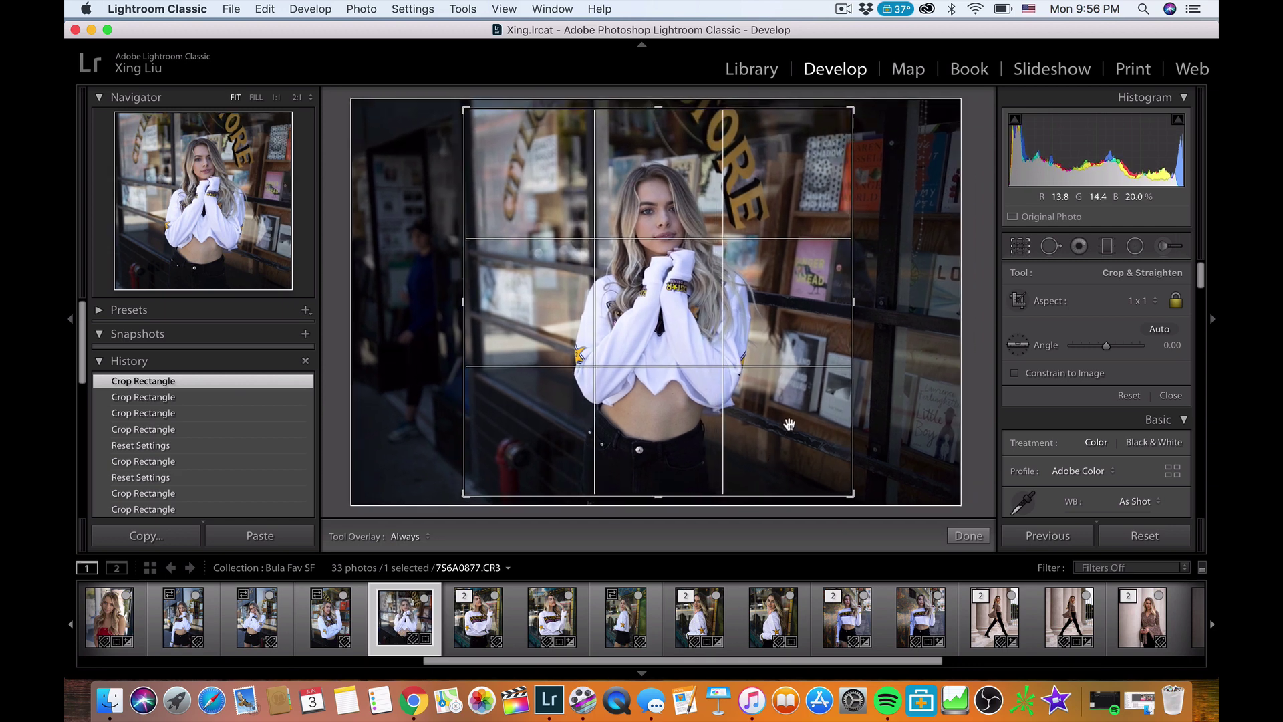
pyautogui.moveTo(852, 108); pyautogui.dragTo(819, 143)
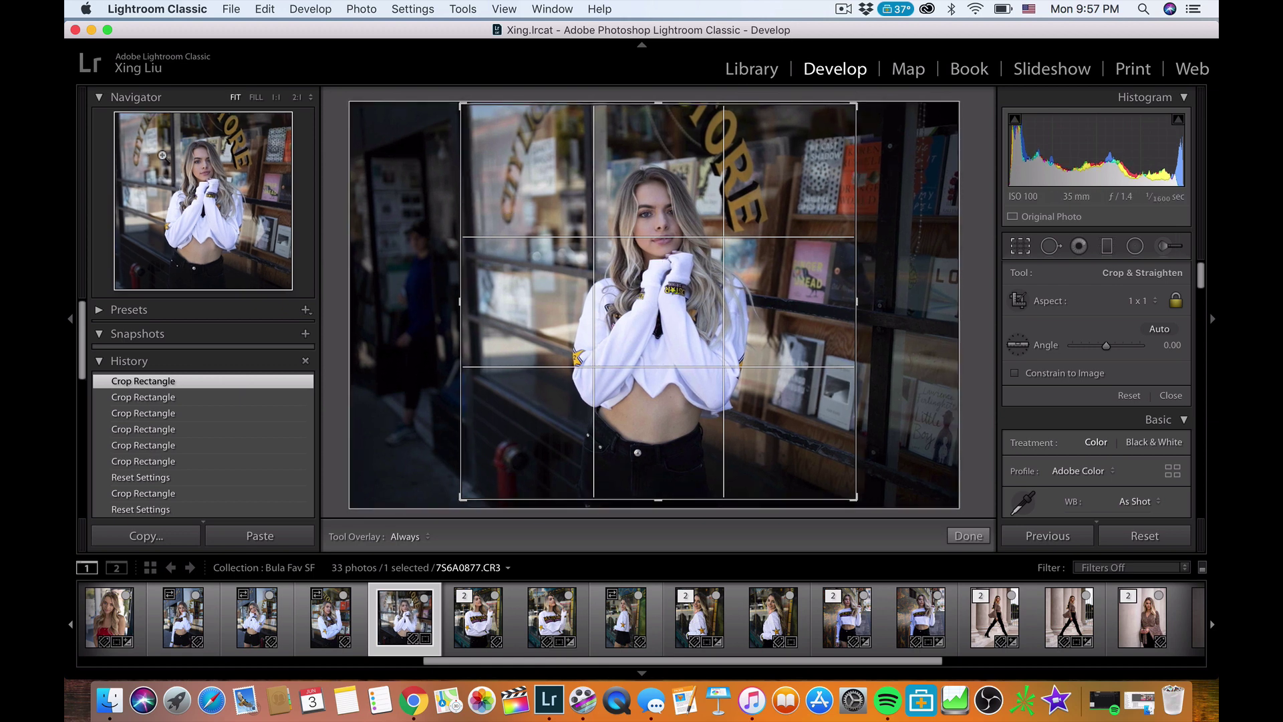
pyautogui.moveTo(849, 501); pyautogui.dragTo(796, 458)
pyautogui.press('Return')
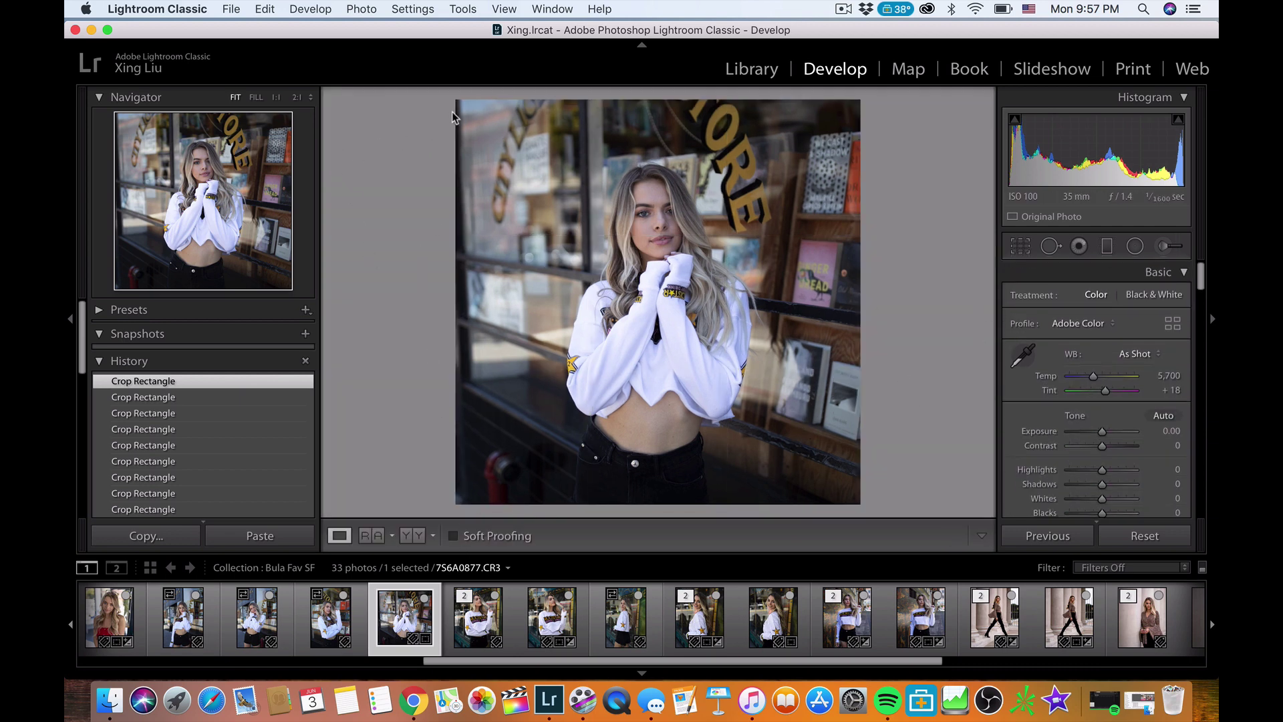
# Reopen the crop, fine-tune the square frame so the woman sits slightly left of its centre, and apply it.
pyautogui.click(1020, 246)
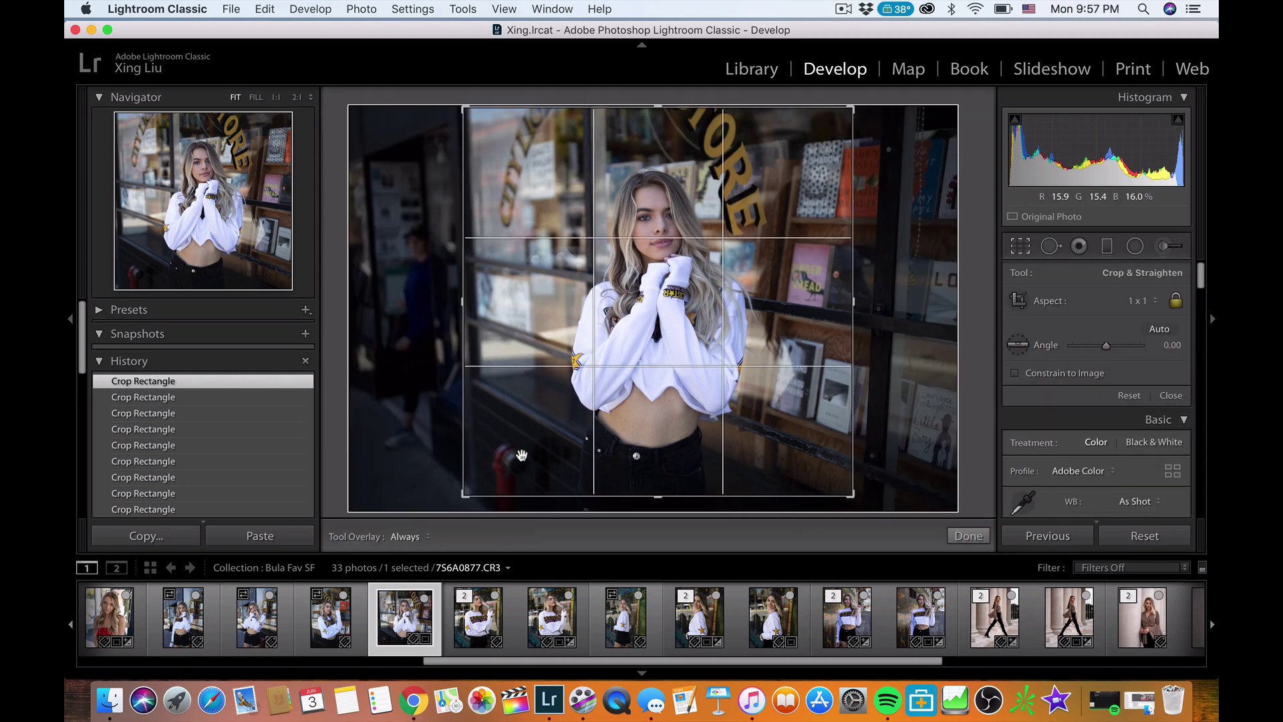
pyautogui.moveTo(465, 495); pyautogui.dragTo(468, 490)
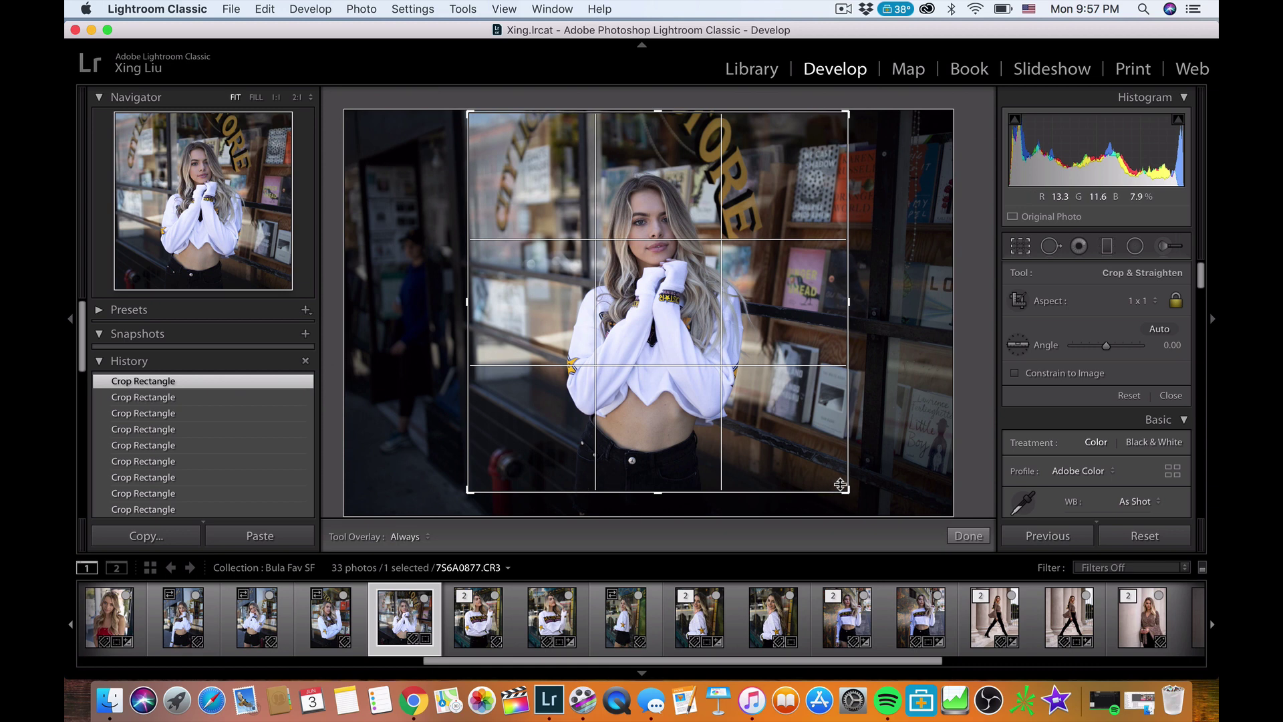
pyautogui.moveTo(848, 491); pyautogui.dragTo(846, 489)
pyautogui.moveTo(784, 452); pyautogui.dragTo(776, 454)
pyautogui.moveTo(846, 488); pyautogui.dragTo(849, 496)
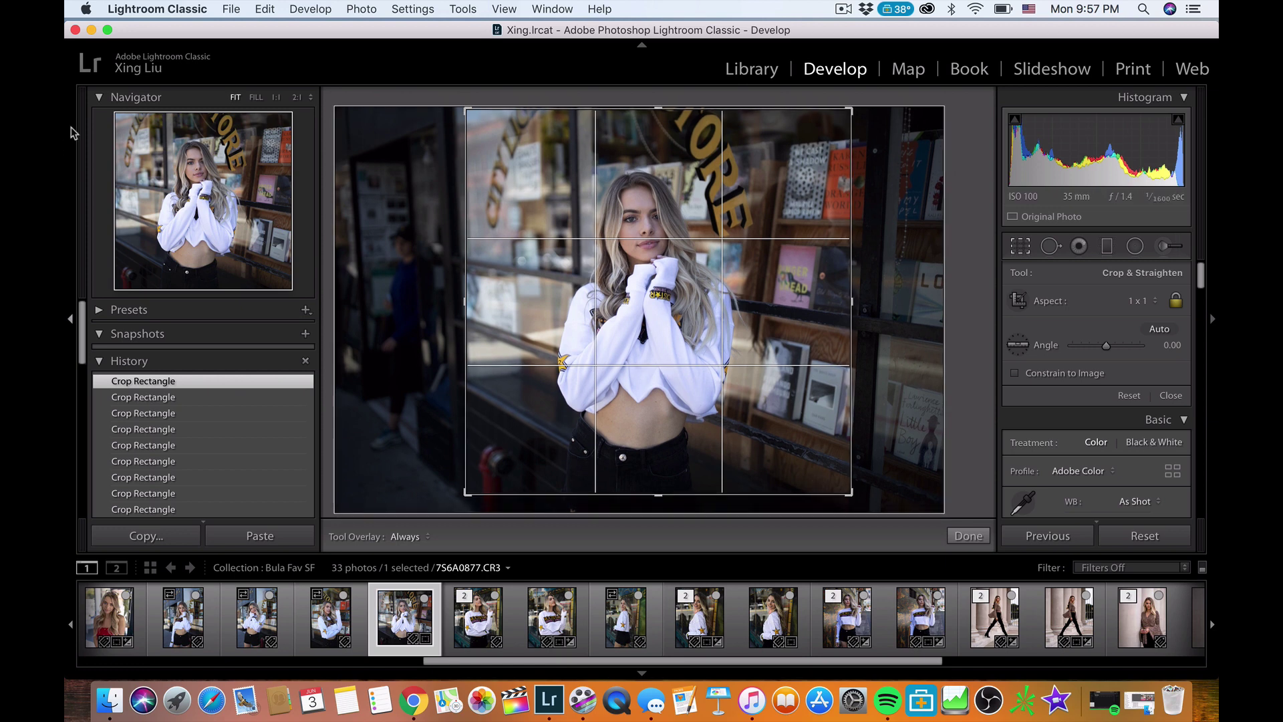
pyautogui.moveTo(600, 289); pyautogui.dragTo(622, 296)
pyautogui.moveTo(850, 493); pyautogui.dragTo(847, 490)
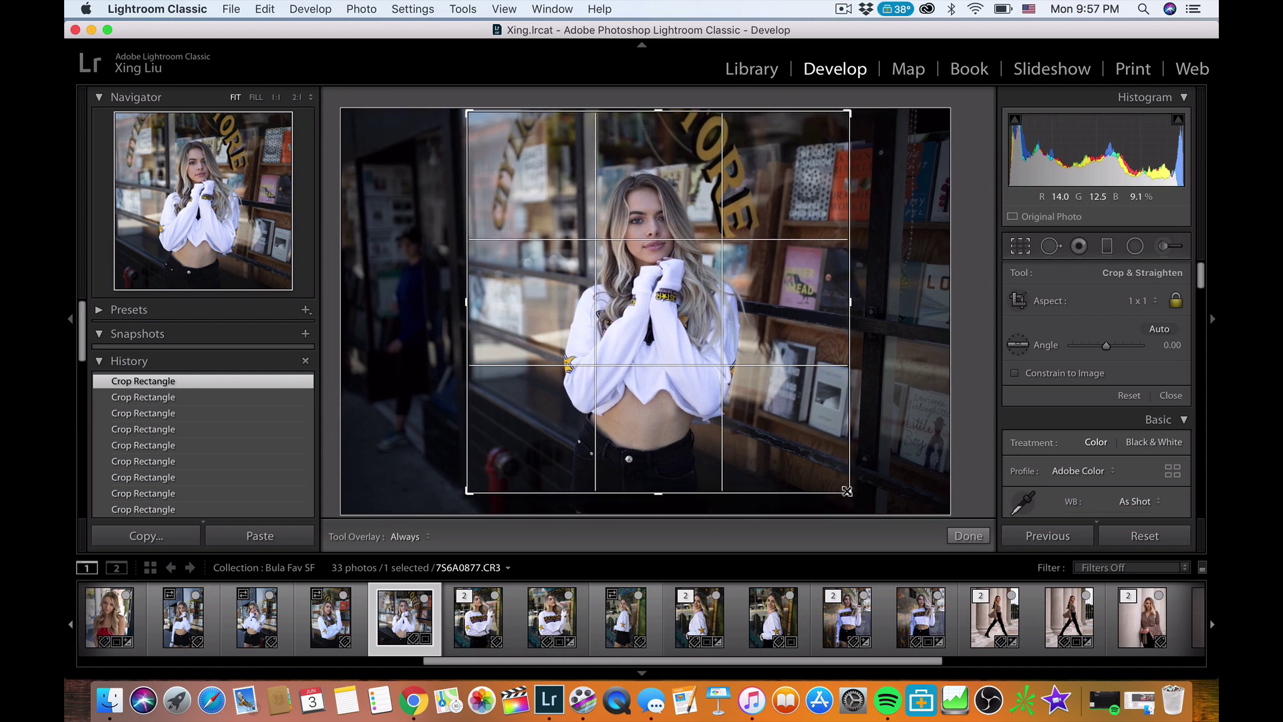
pyautogui.press('Return')
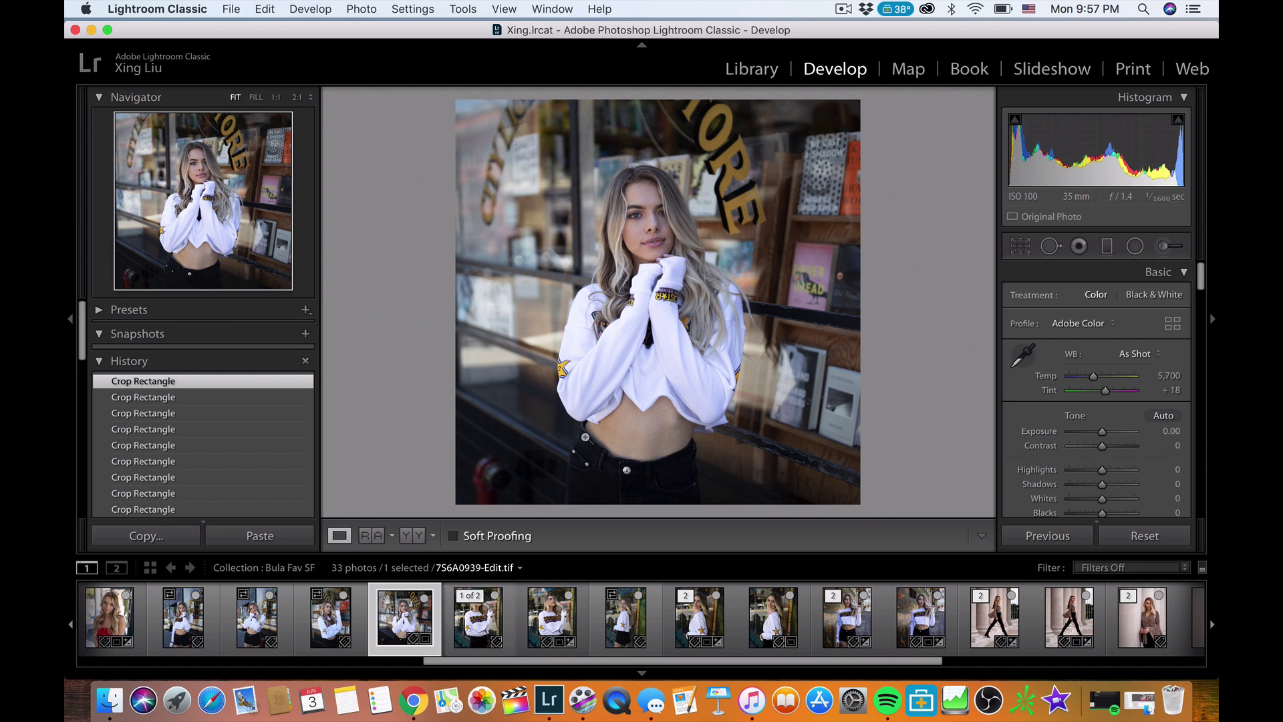
# Toggle the lens profile corrections on and back off for photo 7S6A0877.CR3.
pyautogui.scroll(-15, 1130, 436)
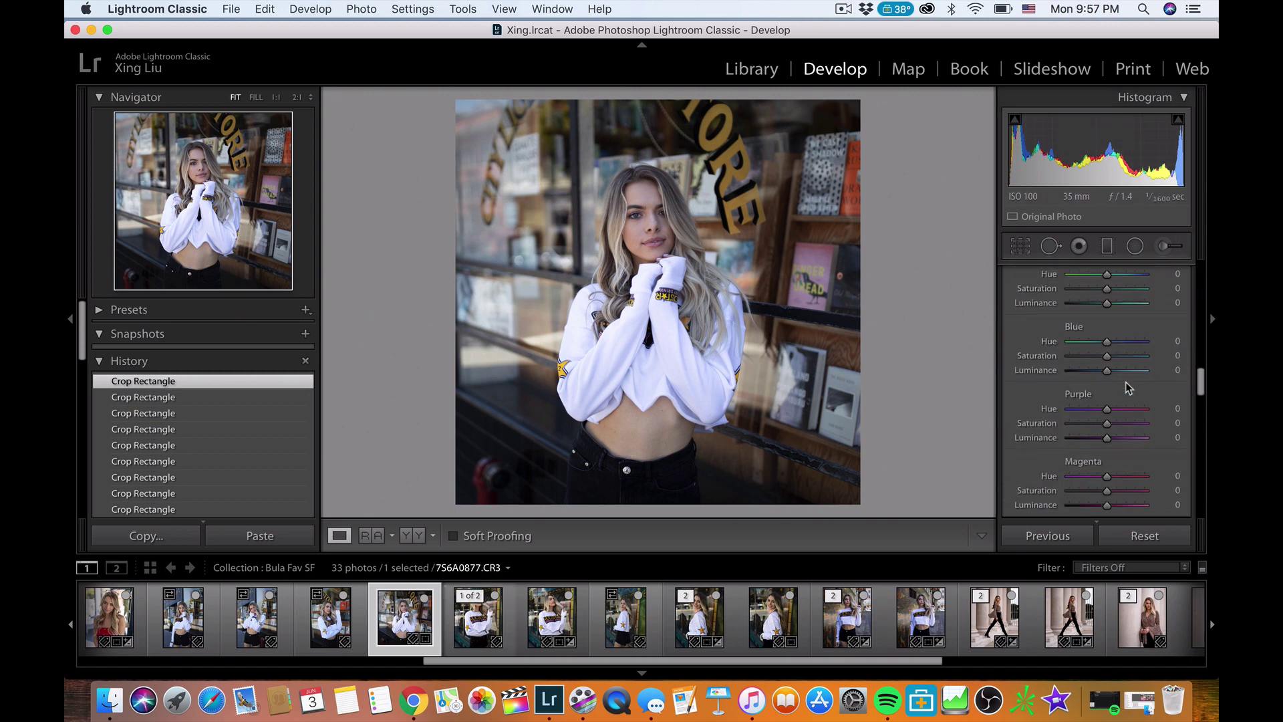
pyautogui.scroll(5, 1136, 389)
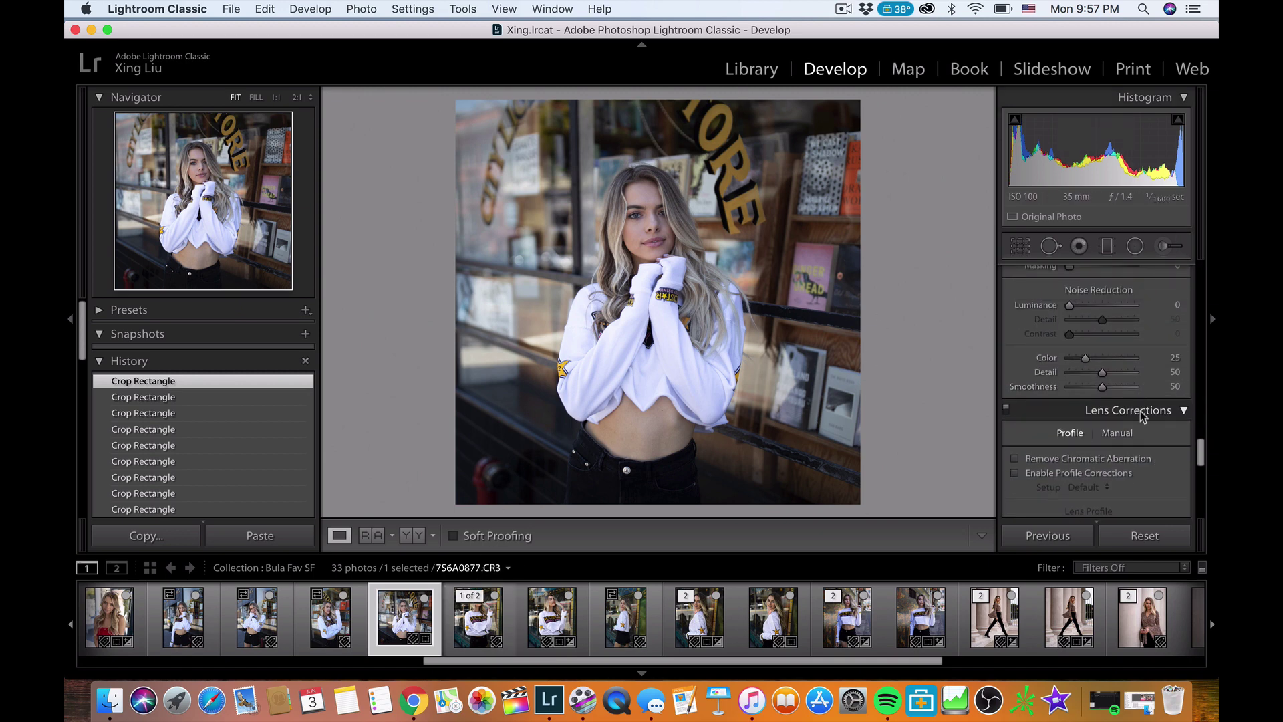
pyautogui.scroll(2, 1103, 394)
pyautogui.scroll(-6, 1089, 373)
pyautogui.click(1014, 324)
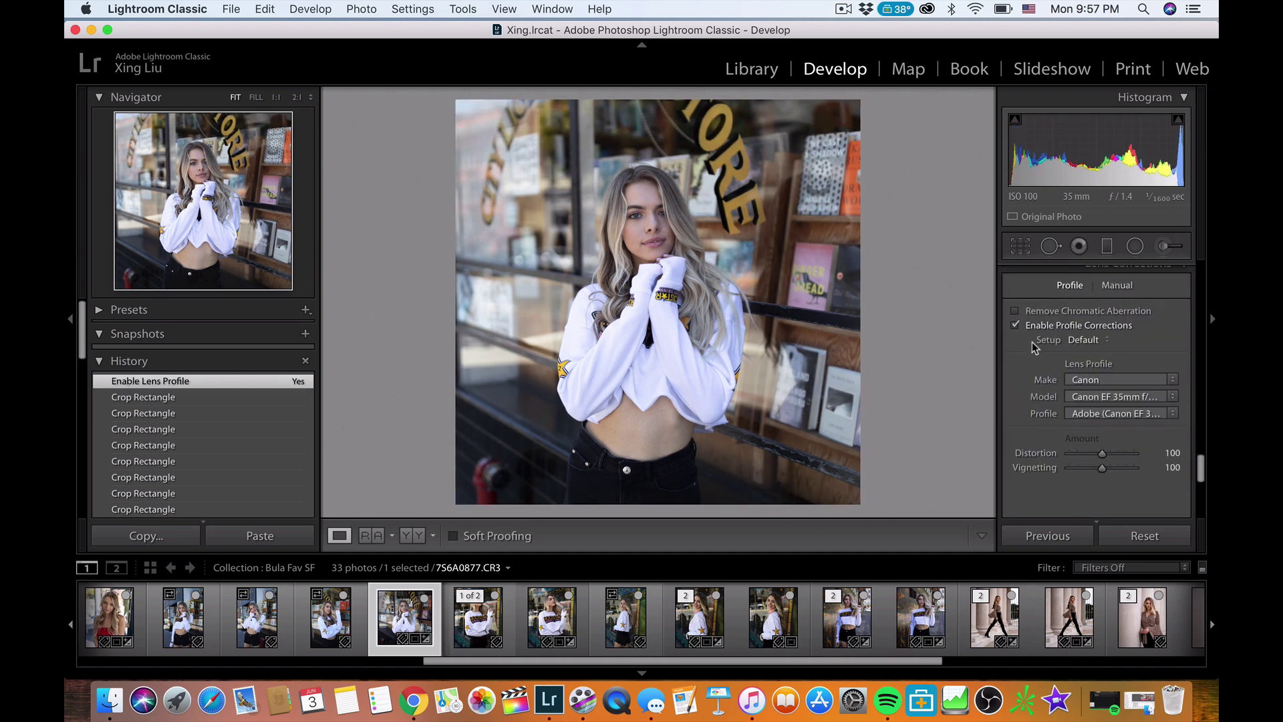
pyautogui.click(1015, 326)
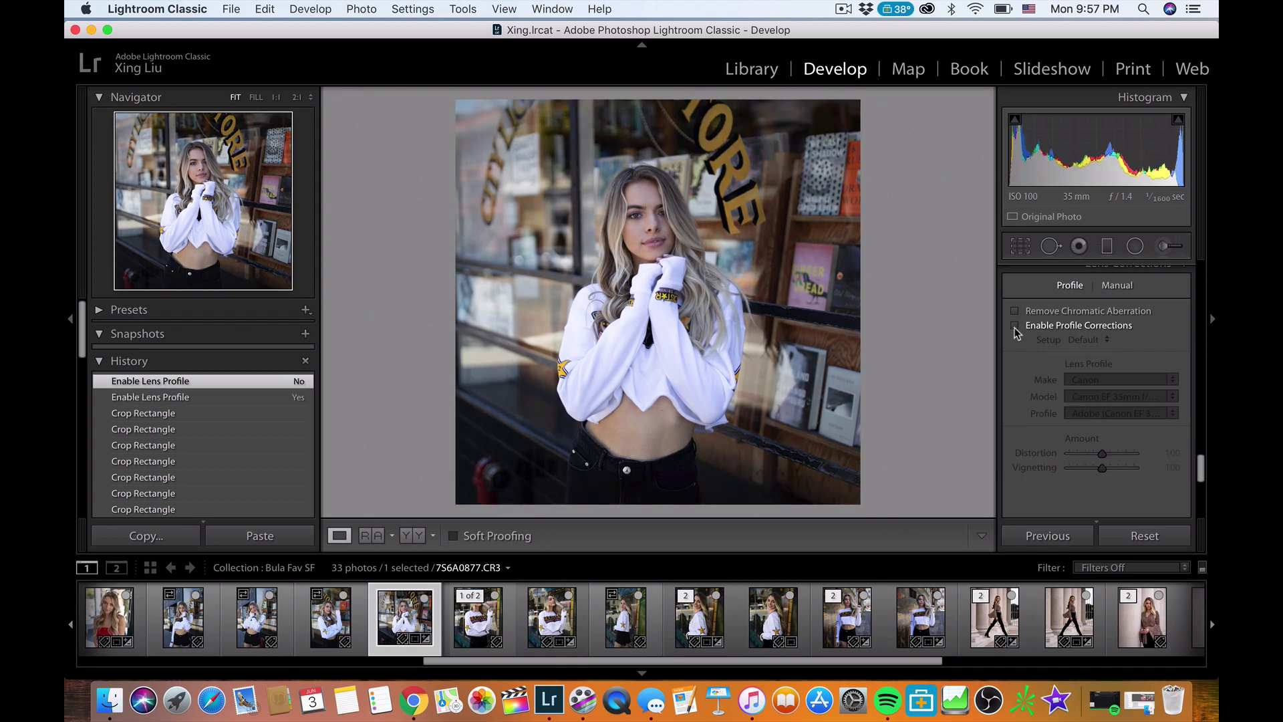
# Enable the lens profile corrections for the photo and set the profile's vignetting amount to 41.
pyautogui.click(1014, 326)
pyautogui.click(1015, 327)
pyautogui.click(1014, 328)
pyautogui.moveTo(1108, 466); pyautogui.dragTo(1083, 463)
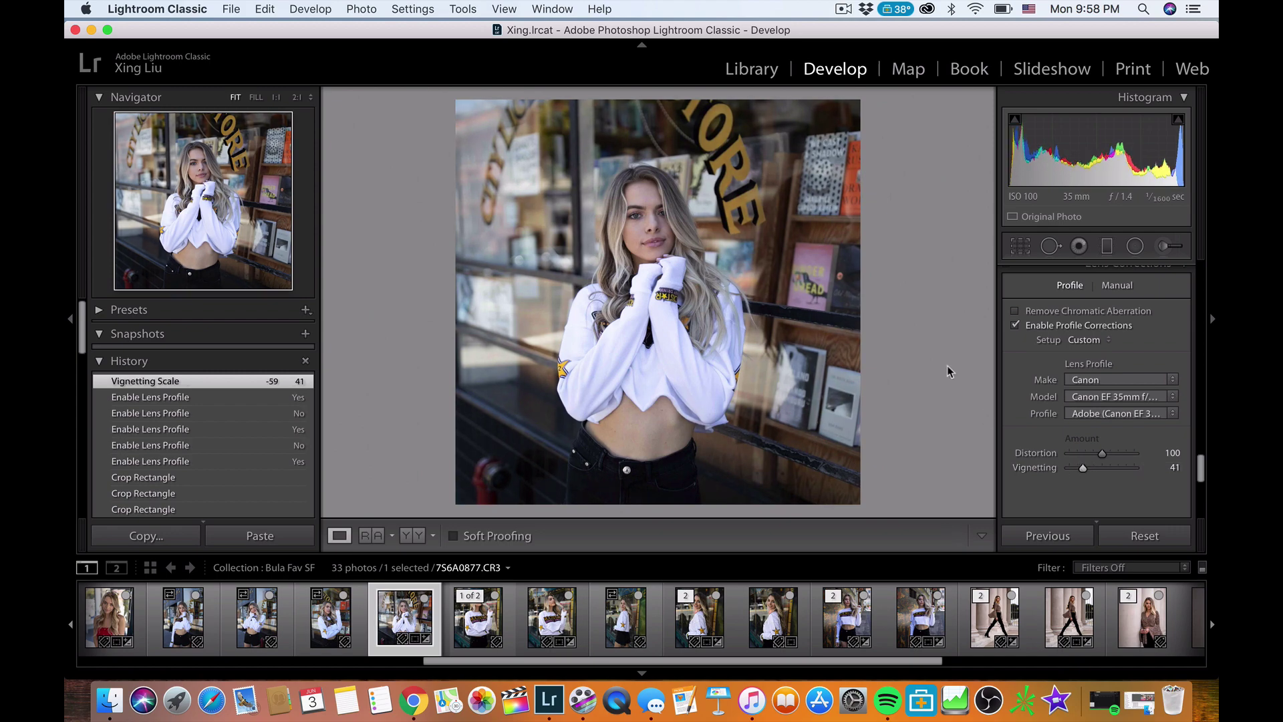
# Add midtone, highlight and shadow points to the RGB point curve and pull the shadow point down slightly, to about 25.1 / 22.4 %.
pyautogui.scroll(5, 1103, 428)
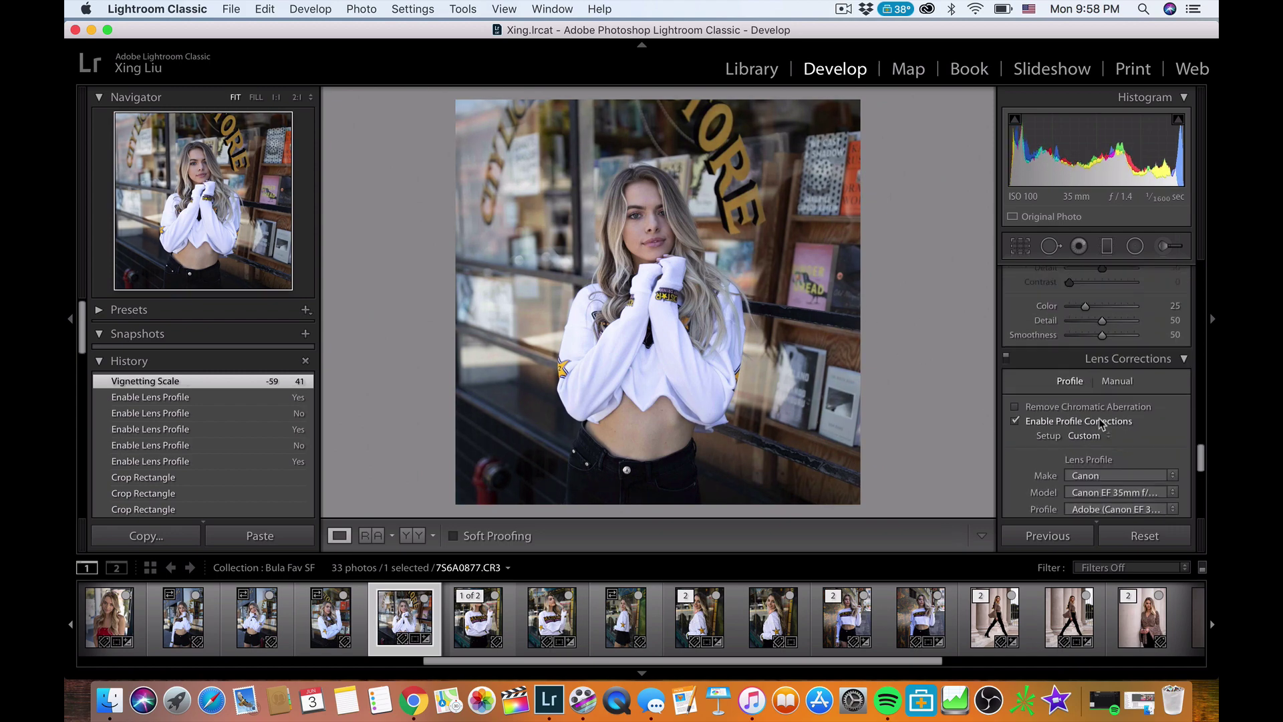
pyautogui.scroll(8, 1071, 422)
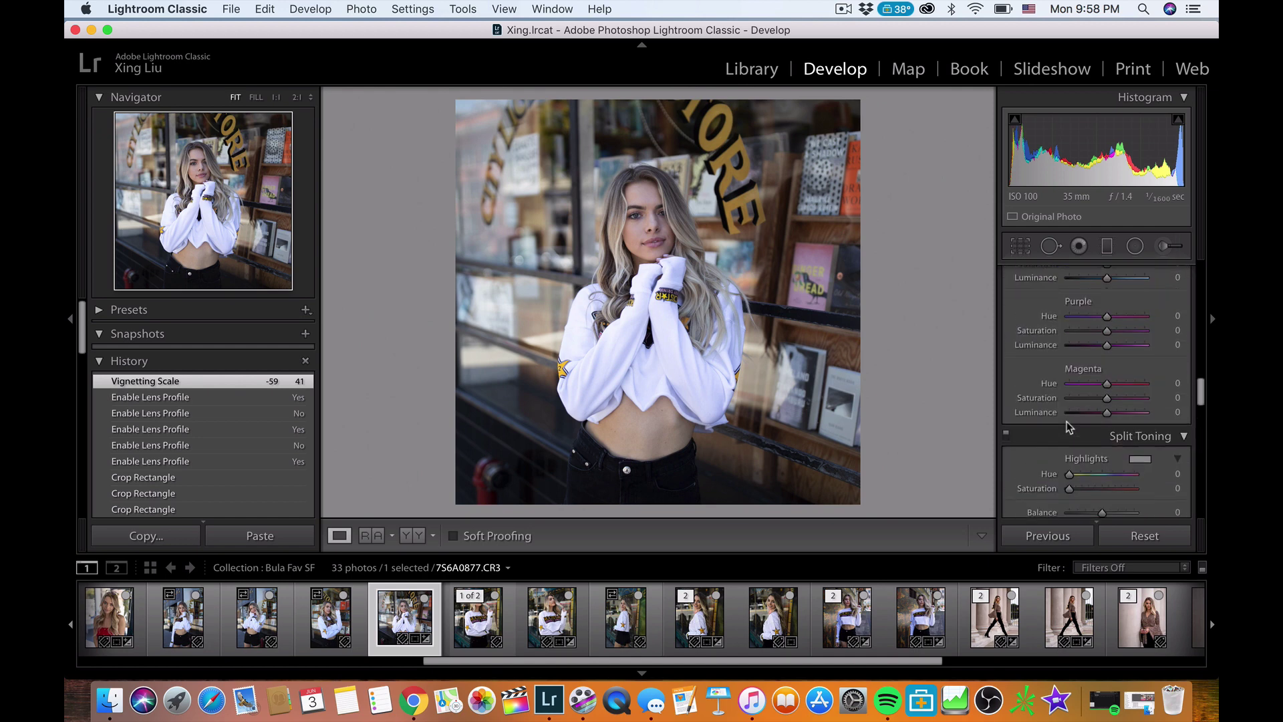
pyautogui.scroll(5, 1071, 425)
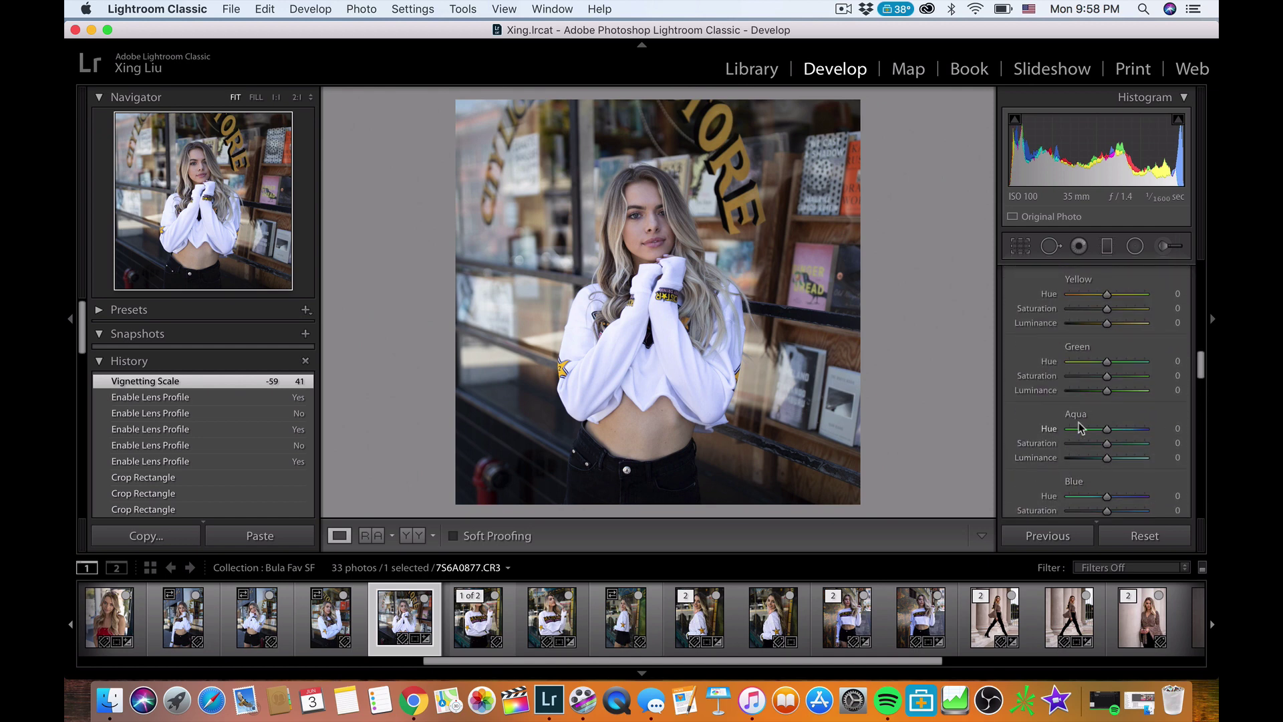
pyautogui.scroll(5, 1063, 411)
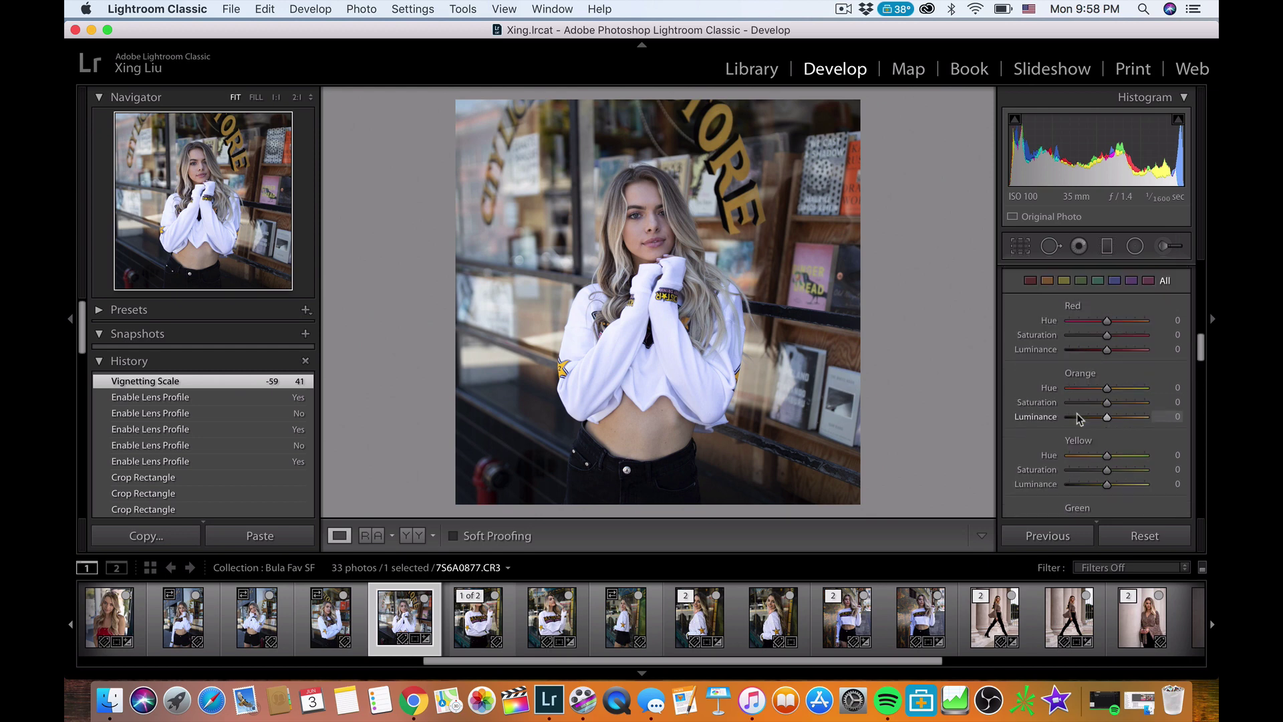
pyautogui.click(1100, 358)
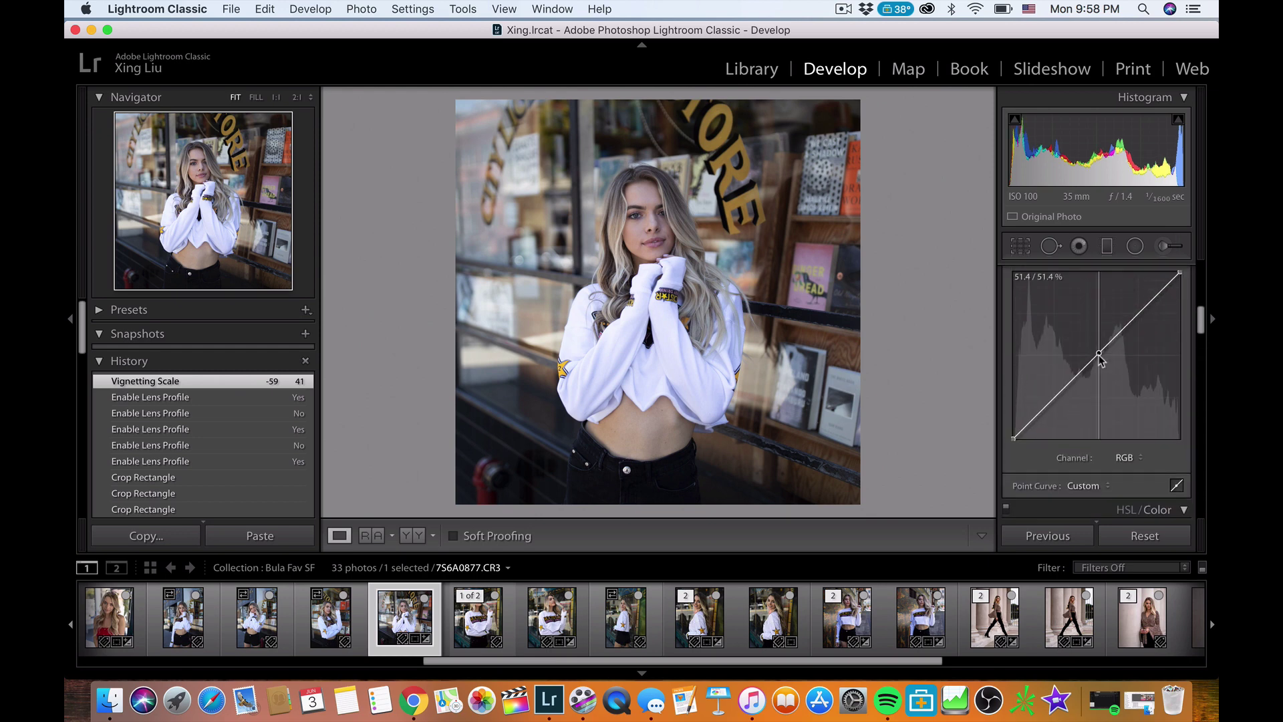
pyautogui.click(1141, 314)
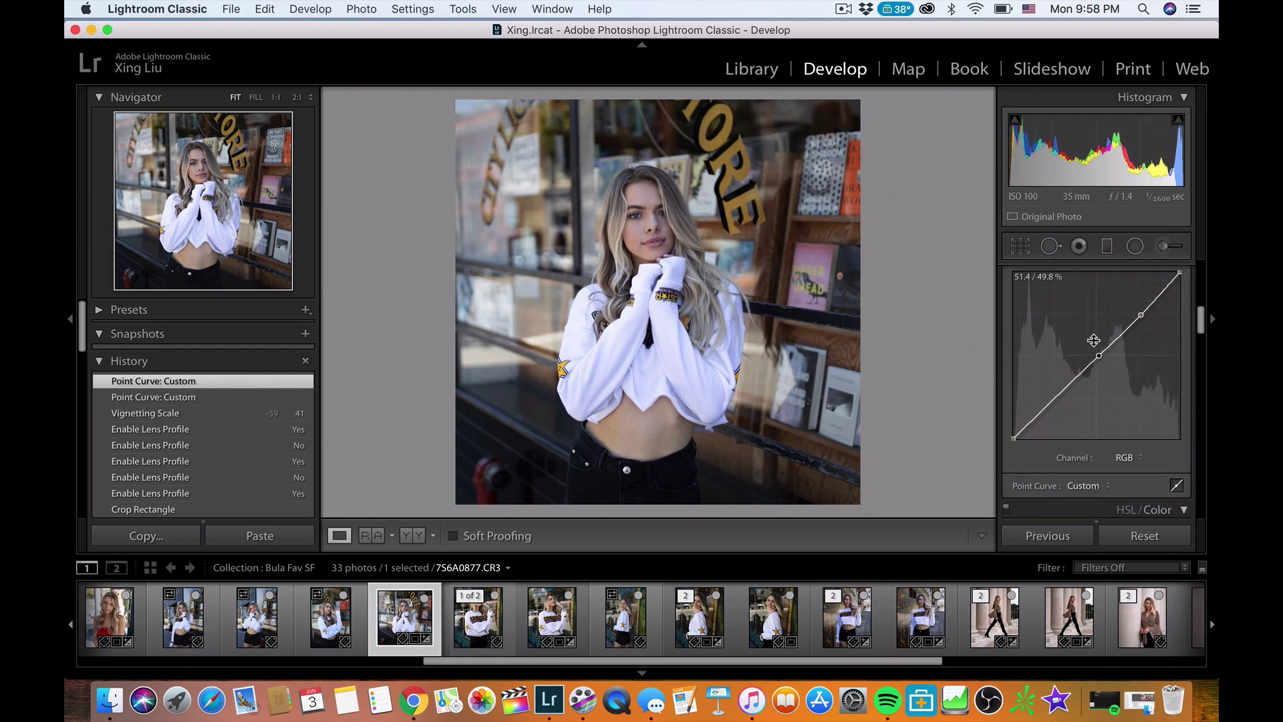
pyautogui.moveTo(1064, 394); pyautogui.dragTo(1055, 406)
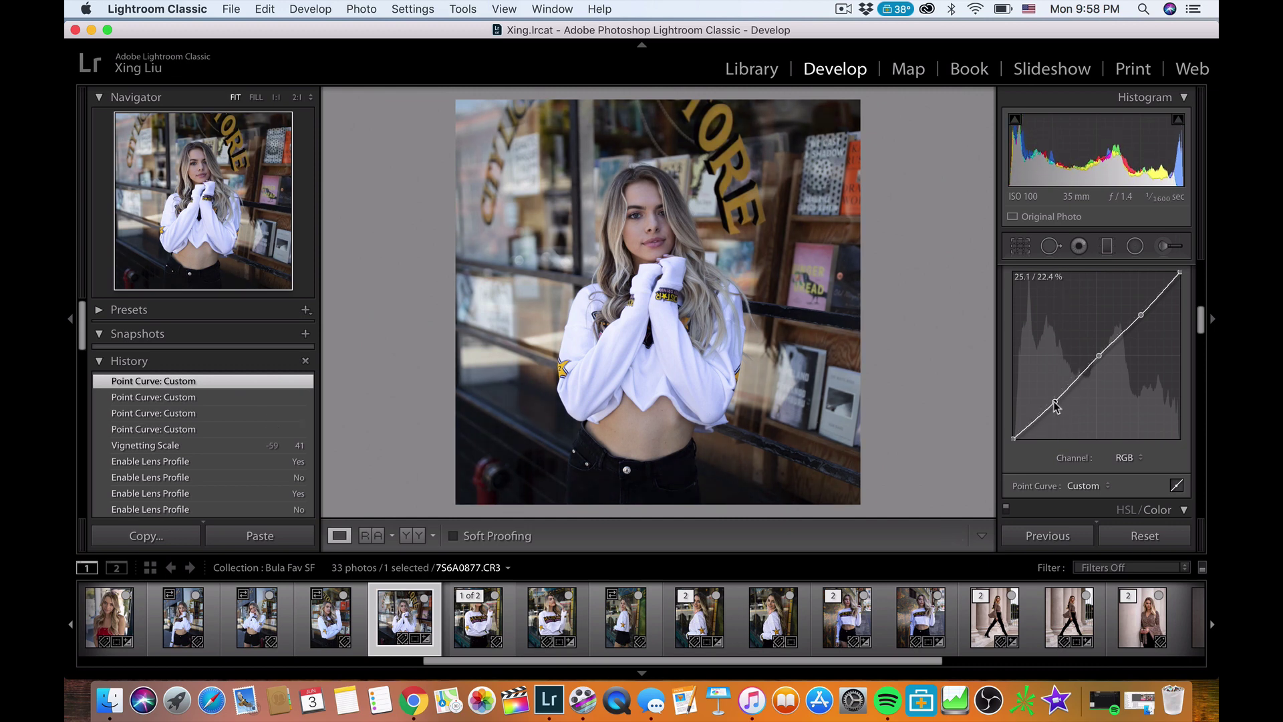
pyautogui.moveTo(1099, 363); pyautogui.dragTo(1100, 359)
# Raise the black end point of the RGB point curve straight up its edge to fade the deepest blacks.
pyautogui.moveTo(1015, 439); pyautogui.dragTo(1015, 433)
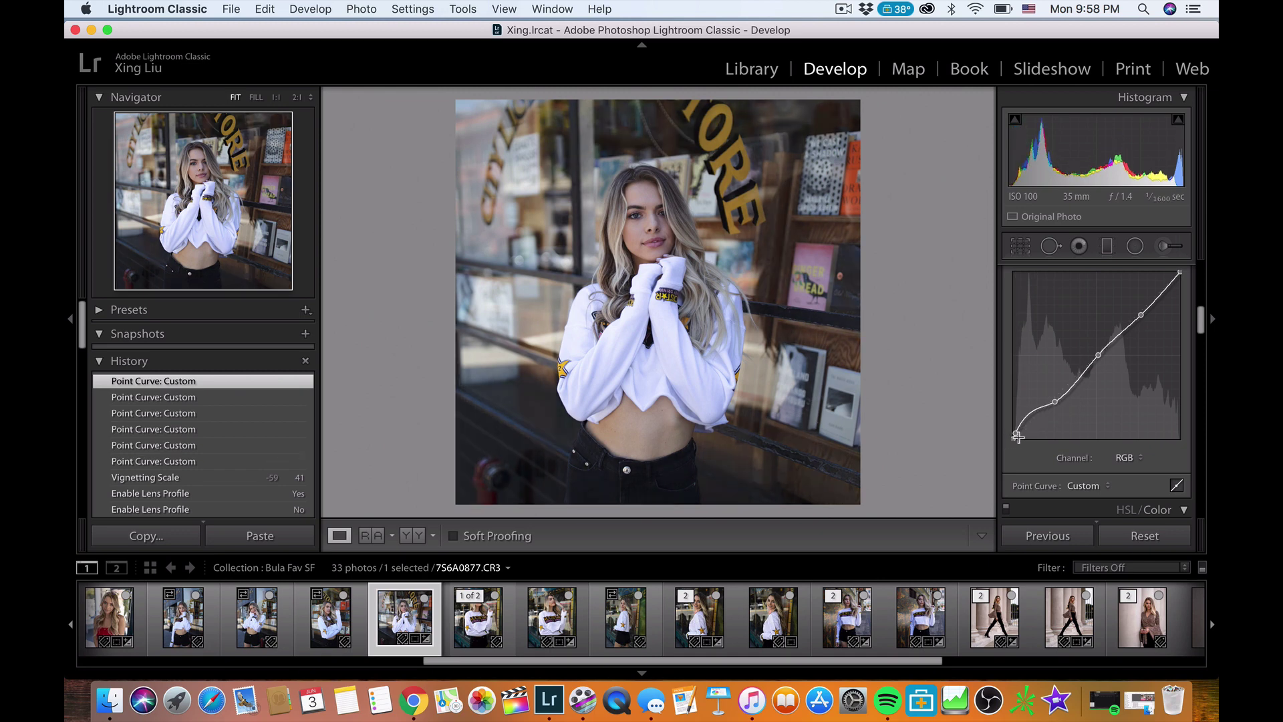
pyautogui.press('super+z')
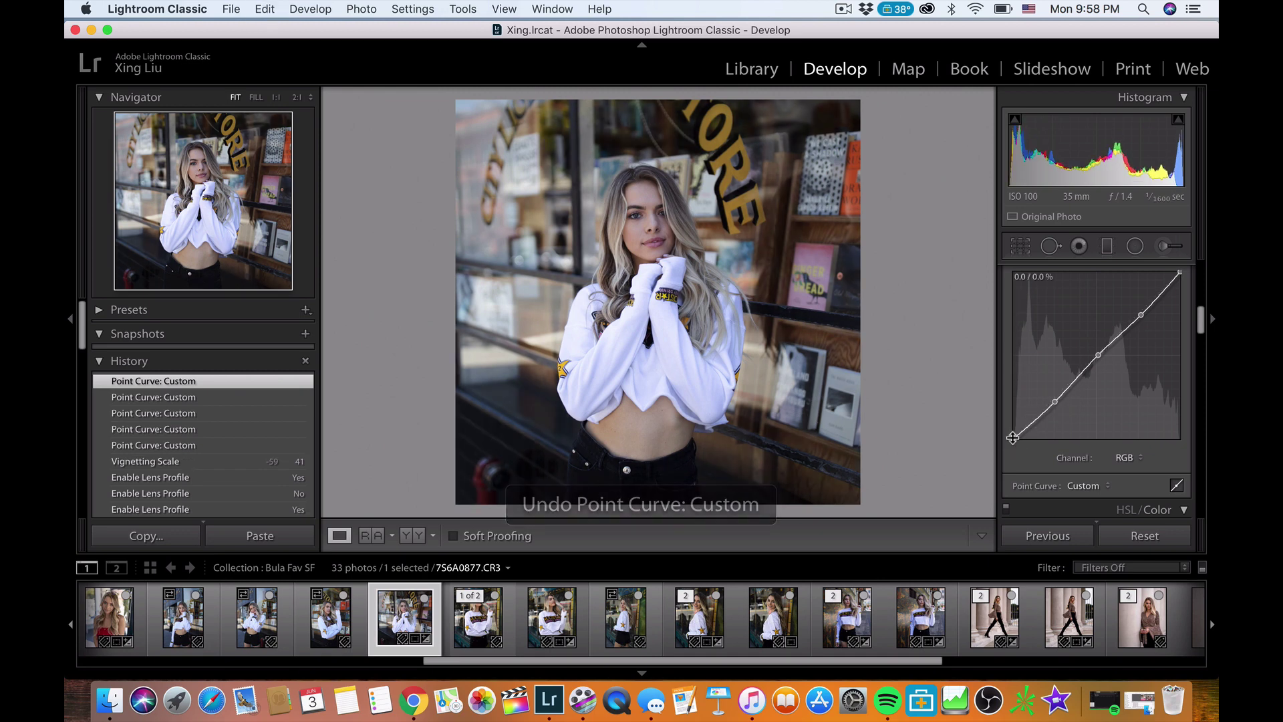
pyautogui.moveTo(1016, 439); pyautogui.dragTo(996, 418)
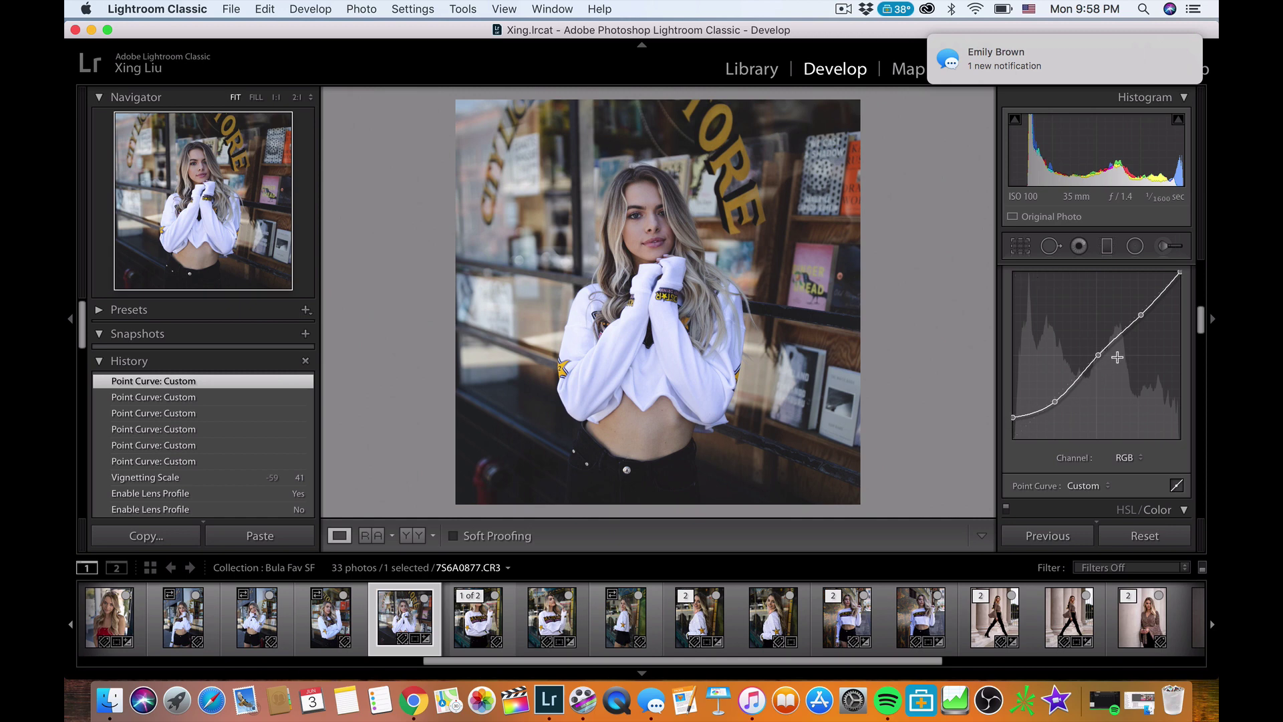
pyautogui.moveTo(1009, 410); pyautogui.dragTo(1009, 418)
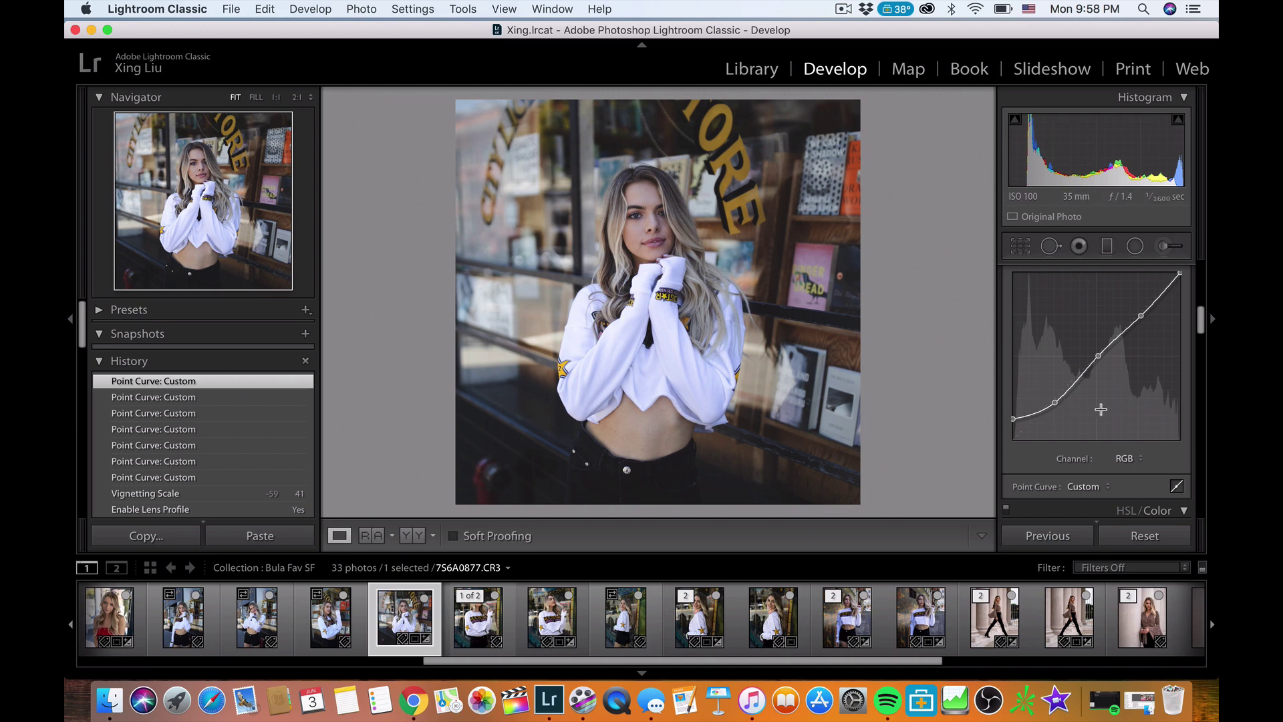
# Set the yellow saturation to +5 and the orange saturation to +7 in the HSL color adjustments.
pyautogui.scroll(-10, 1136, 414)
pyautogui.scroll(1, 1136, 407)
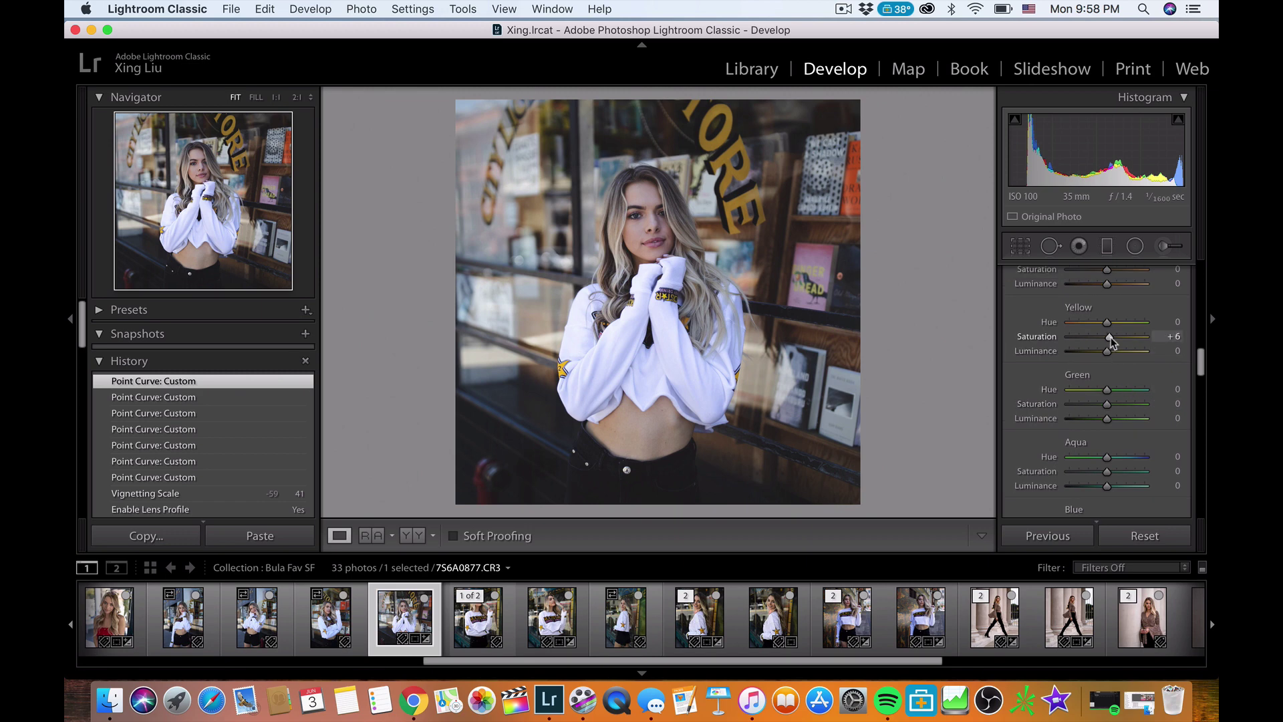
pyautogui.moveTo(1110, 342); pyautogui.dragTo(1111, 342)
pyautogui.scroll(5, 1110, 334)
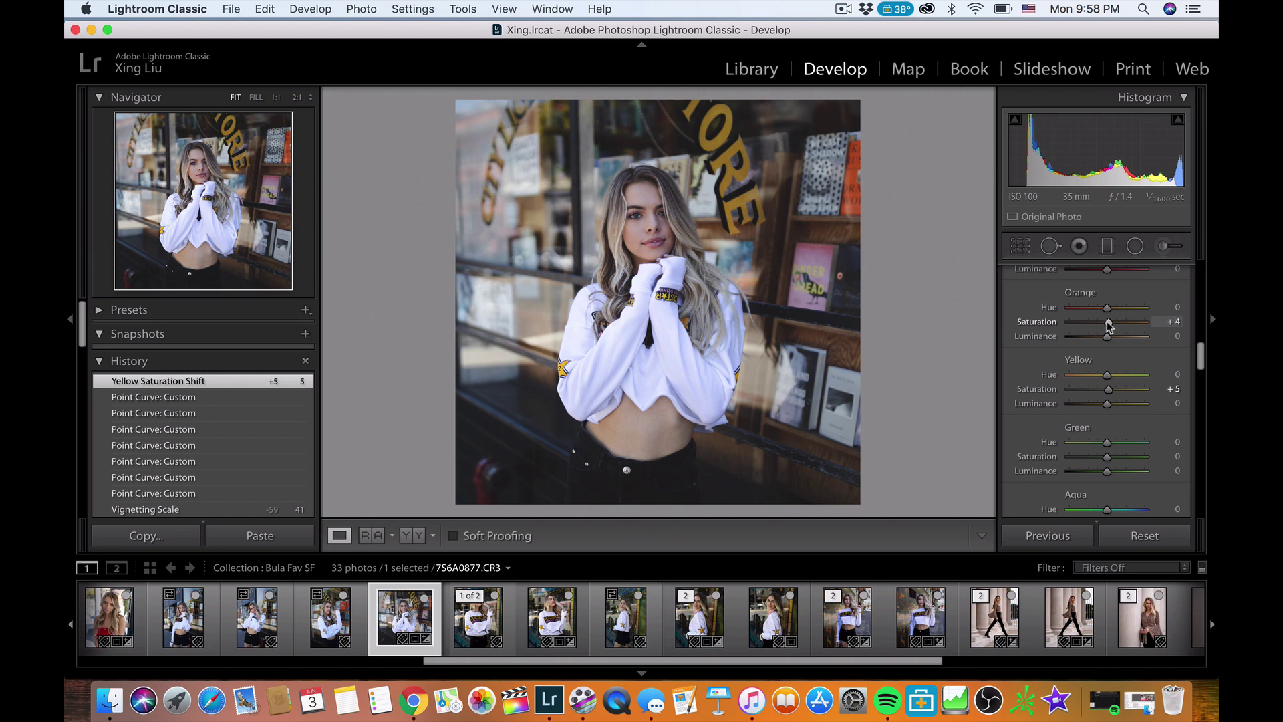
pyautogui.moveTo(1110, 325); pyautogui.dragTo(1109, 325)
# Tint the split-toning highlights with the warm preset swatch at hue 37 and reduce their saturation to 6.
pyautogui.scroll(-15, 1161, 411)
pyautogui.scroll(12, 1161, 420)
pyautogui.scroll(-4, 1160, 431)
pyautogui.click(1141, 435)
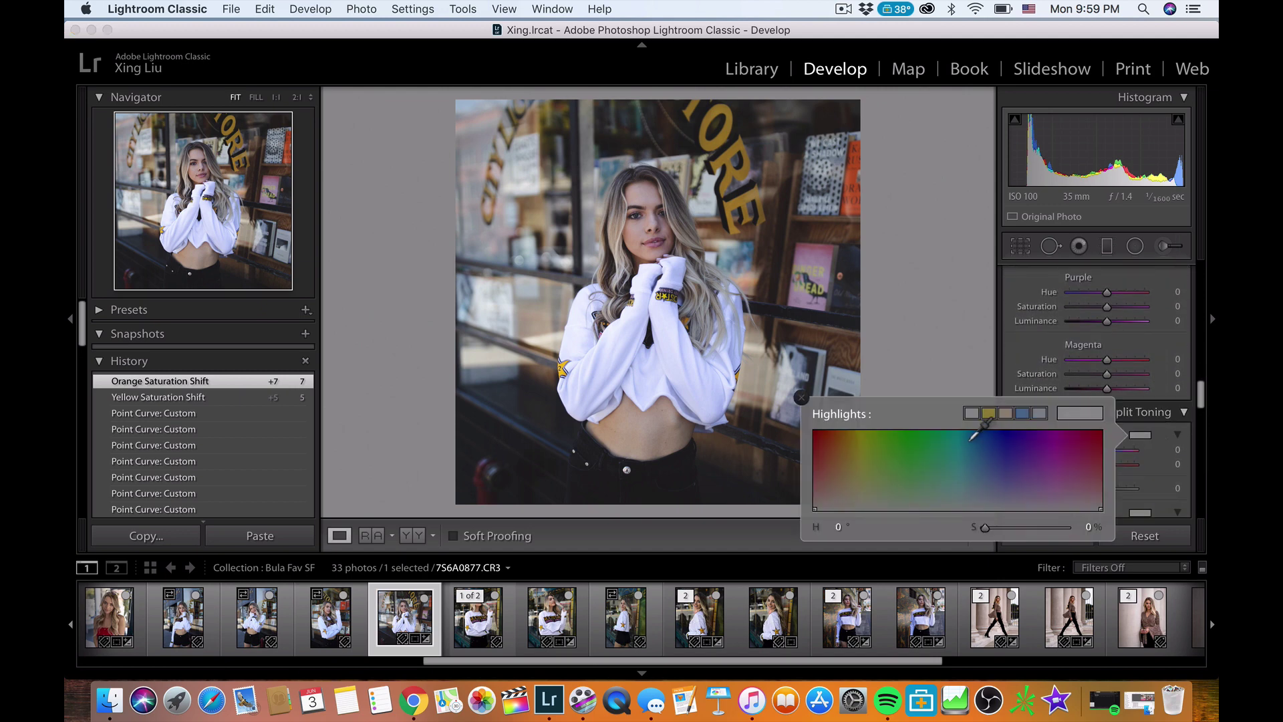
pyautogui.click(1006, 413)
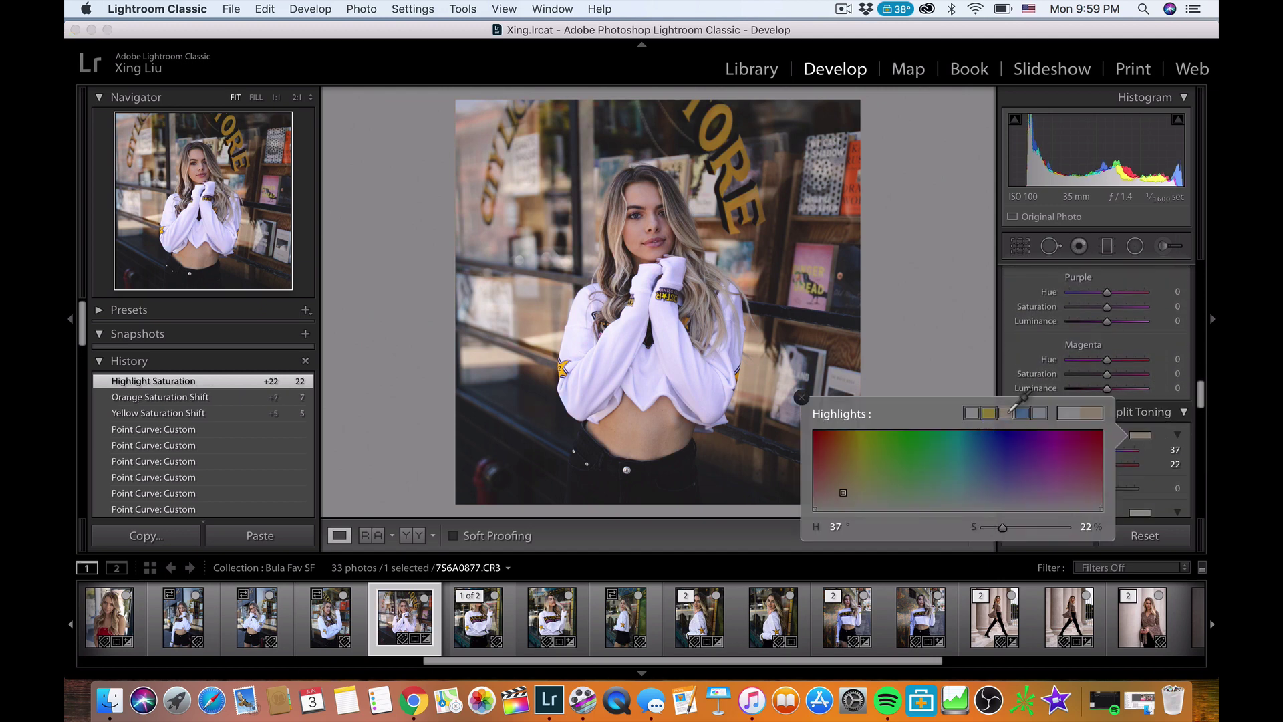
pyautogui.moveTo(992, 529); pyautogui.dragTo(990, 530)
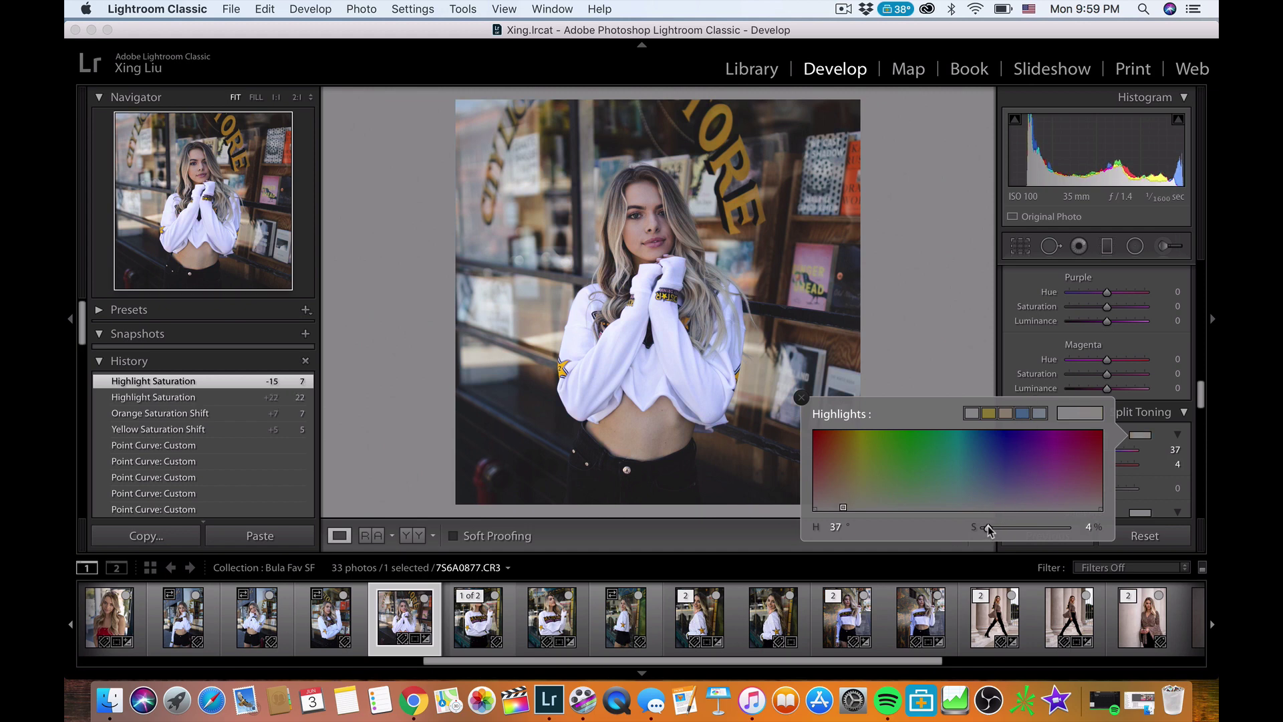
pyautogui.moveTo(992, 529); pyautogui.dragTo(986, 531)
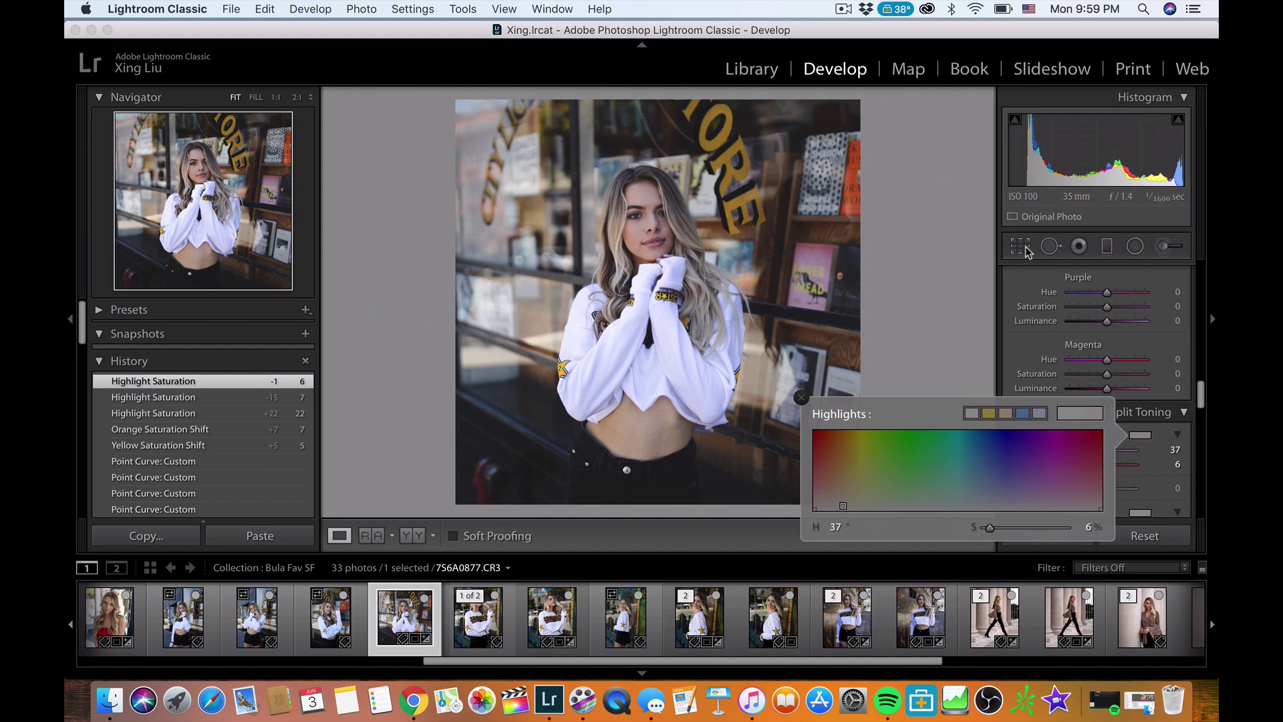
# Set the basic tone values to Highlights -12, Shadows +7, Exposure +0.15 and Contrast +12.
pyautogui.moveTo(1201, 387); pyautogui.dragTo(1198, 313)
pyautogui.scroll(5, 1136, 334)
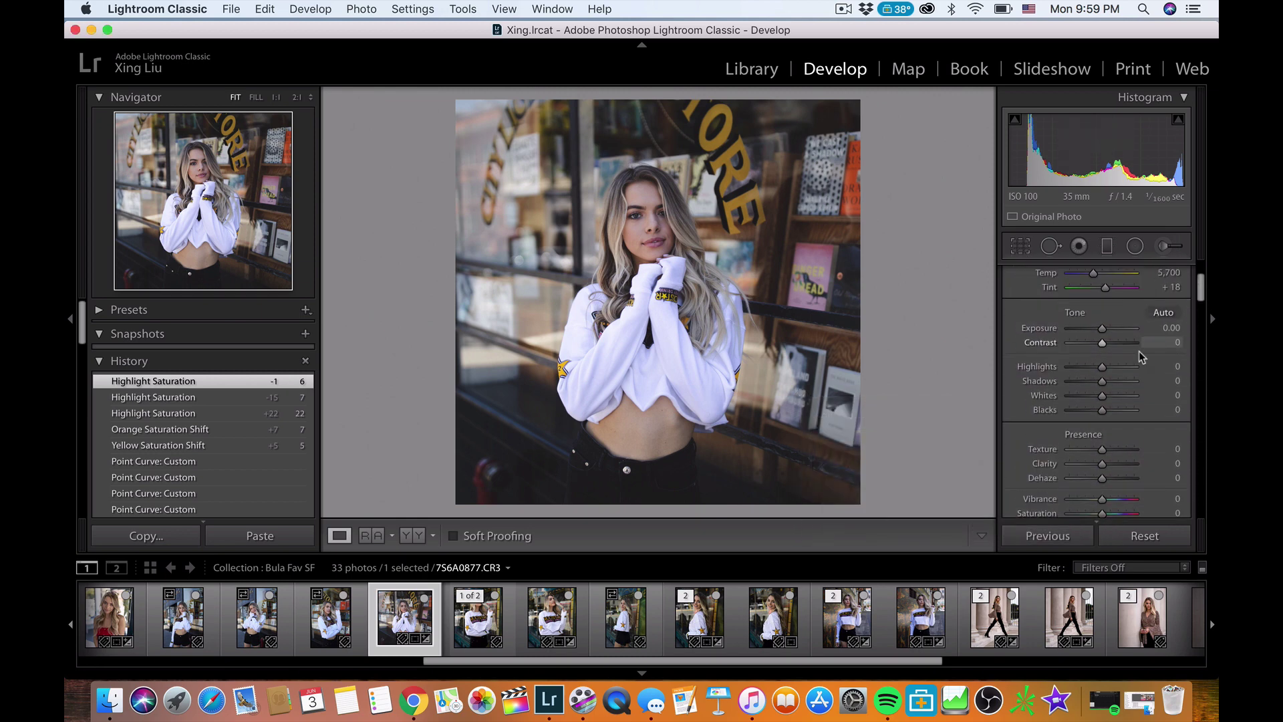
pyautogui.moveTo(1105, 368); pyautogui.dragTo(1108, 383)
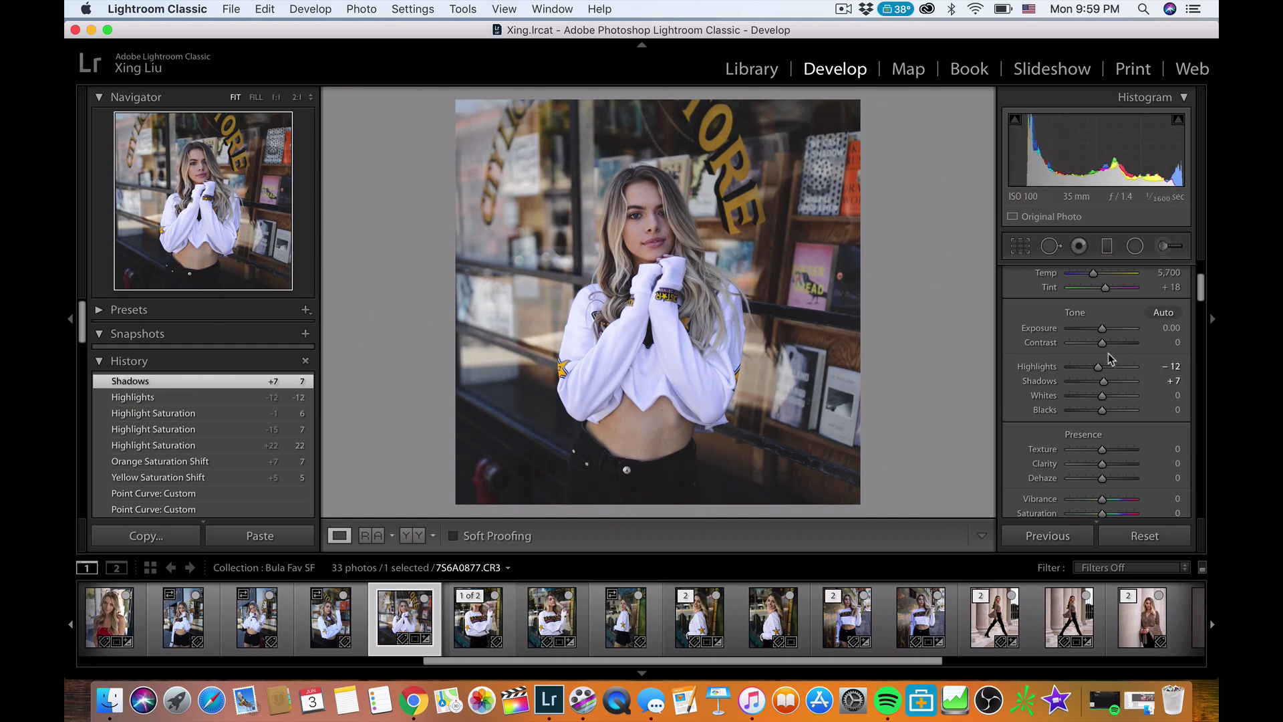
pyautogui.moveTo(1103, 328); pyautogui.dragTo(1105, 343)
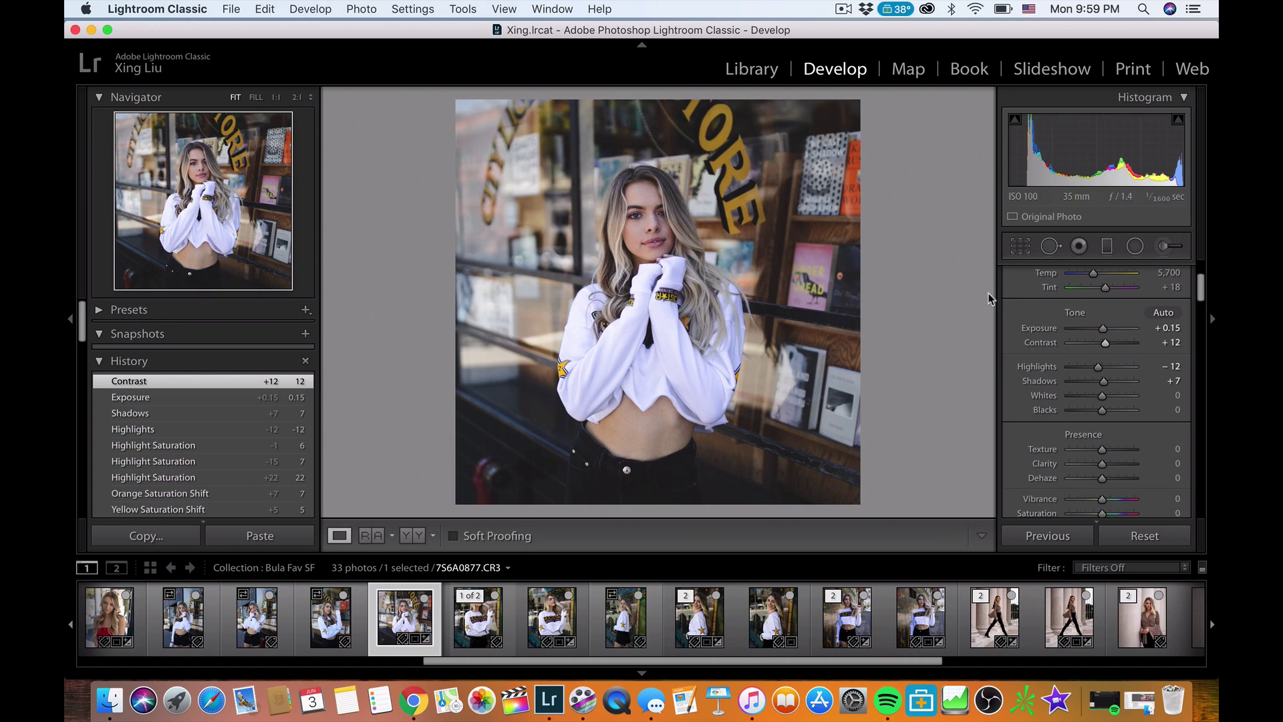
# Tighten the 1 x 1 crop further around the woman in two passes and apply it.
pyautogui.click(1021, 246)
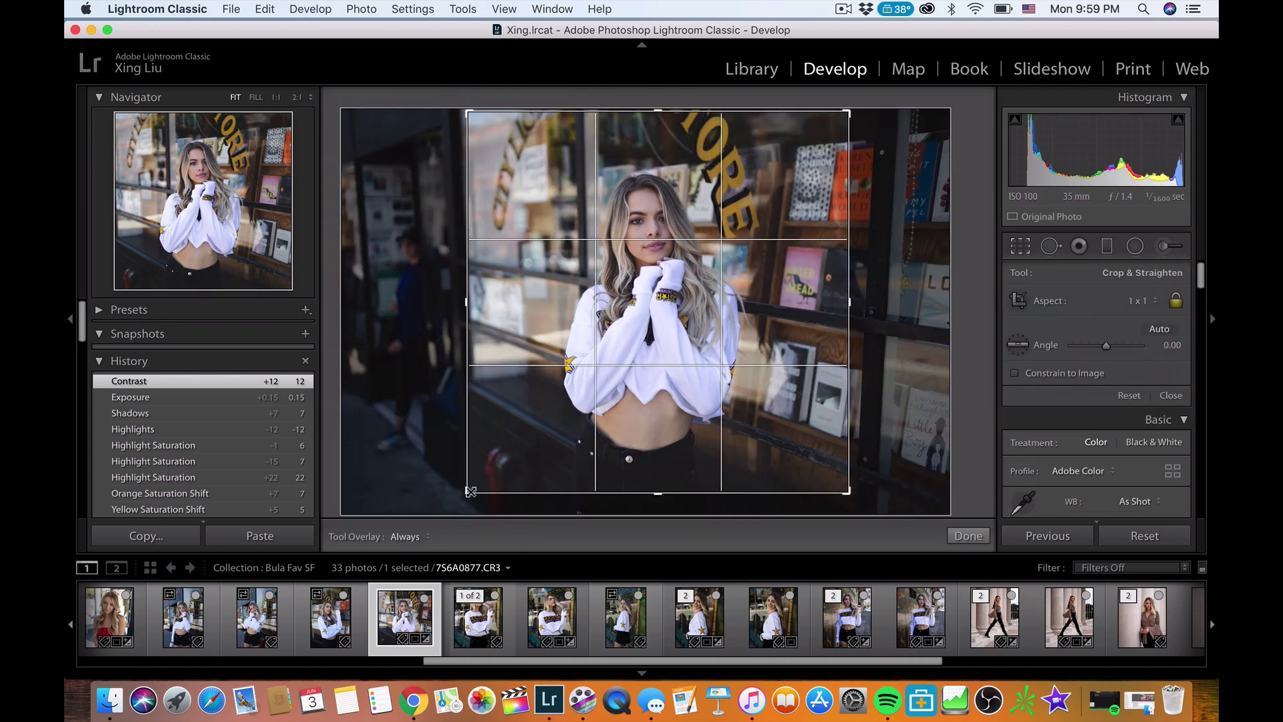
pyautogui.moveTo(471, 490); pyautogui.dragTo(478, 487)
pyautogui.moveTo(563, 397); pyautogui.dragTo(579, 380)
pyautogui.press('Return')
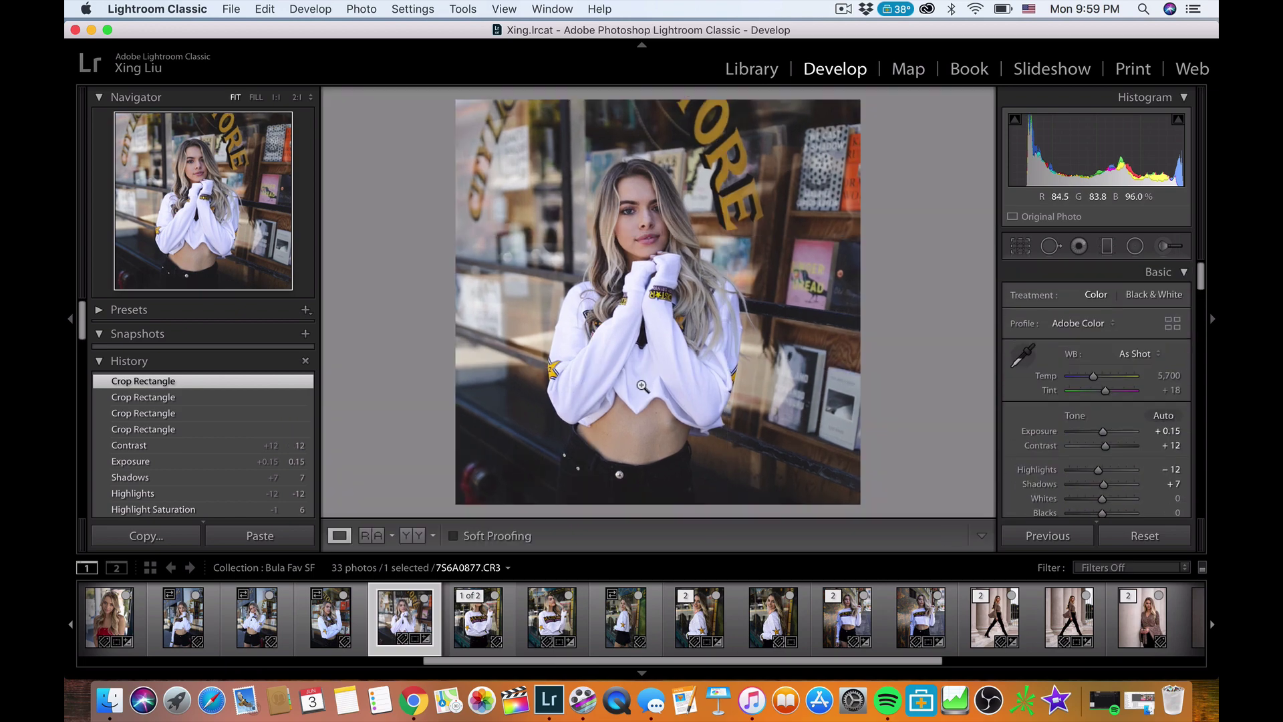
pyautogui.click(1020, 245)
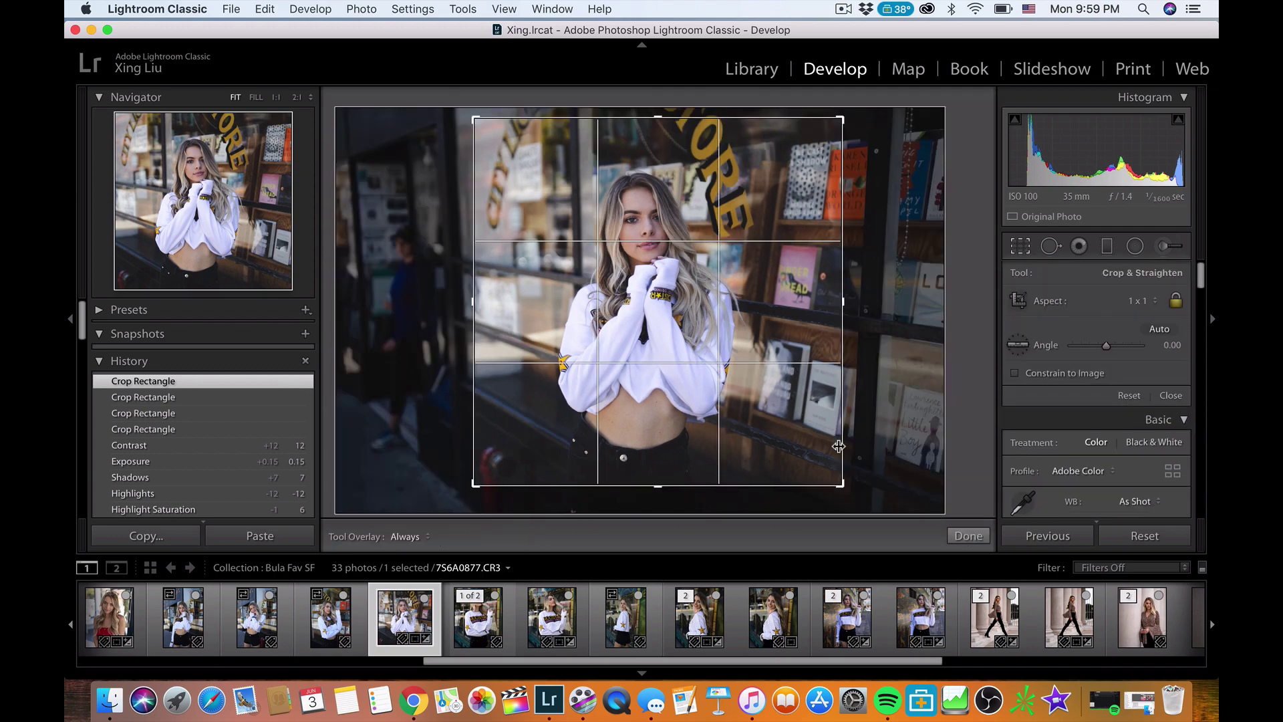
pyautogui.moveTo(842, 488); pyautogui.dragTo(811, 438)
pyautogui.press('Return')
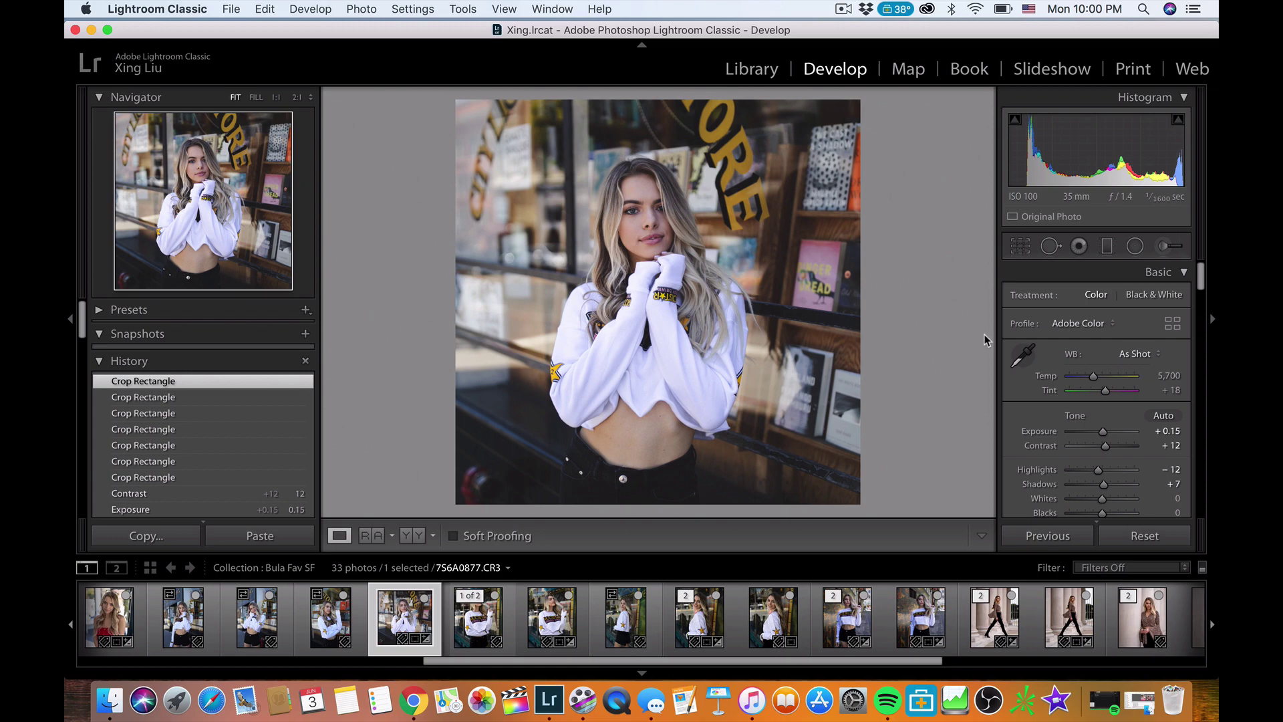
# Keep the 1 x 1 crop ratio, enlarge the frame to the photo's full height around the woman, and apply it.
pyautogui.click(1021, 246)
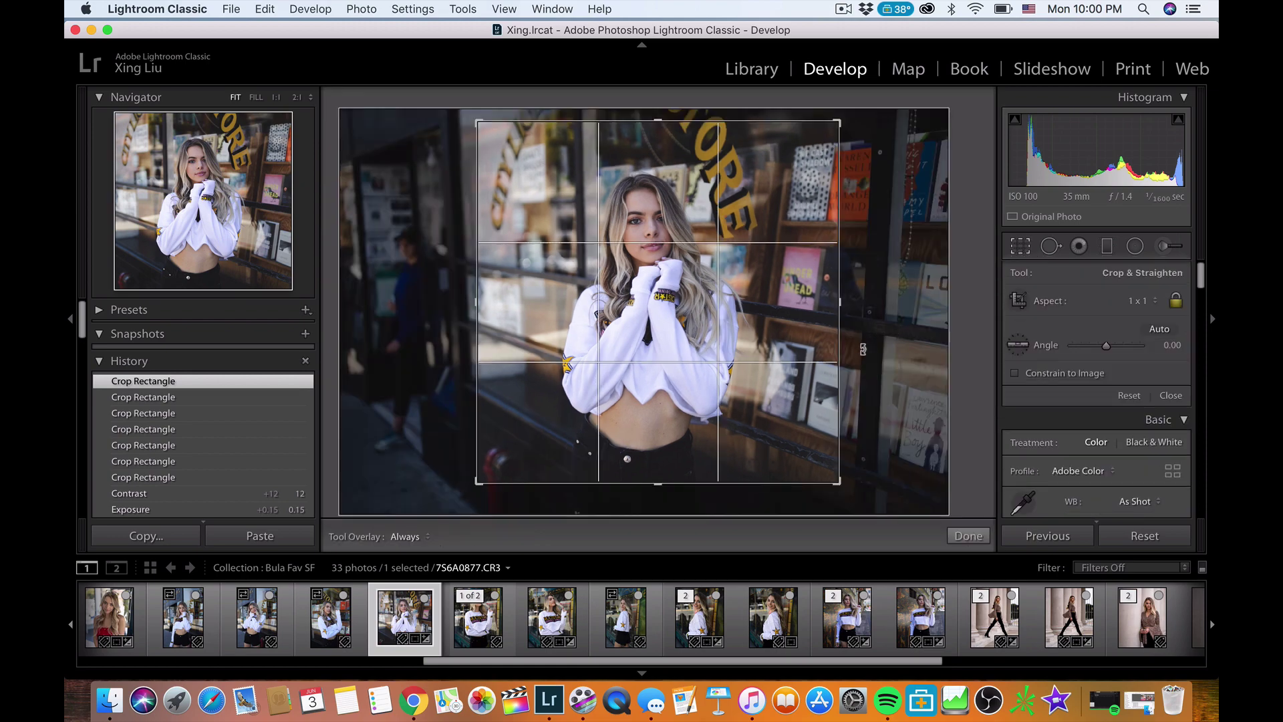
pyautogui.click(1021, 249)
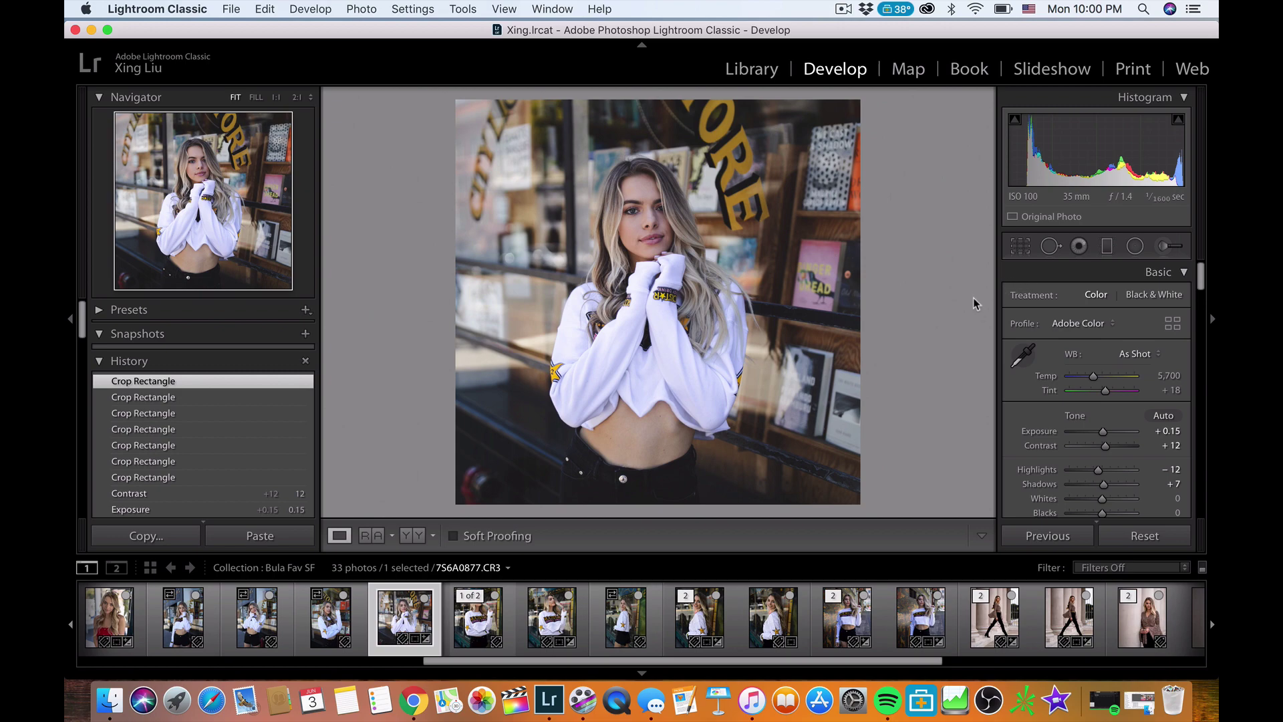
pyautogui.click(1020, 246)
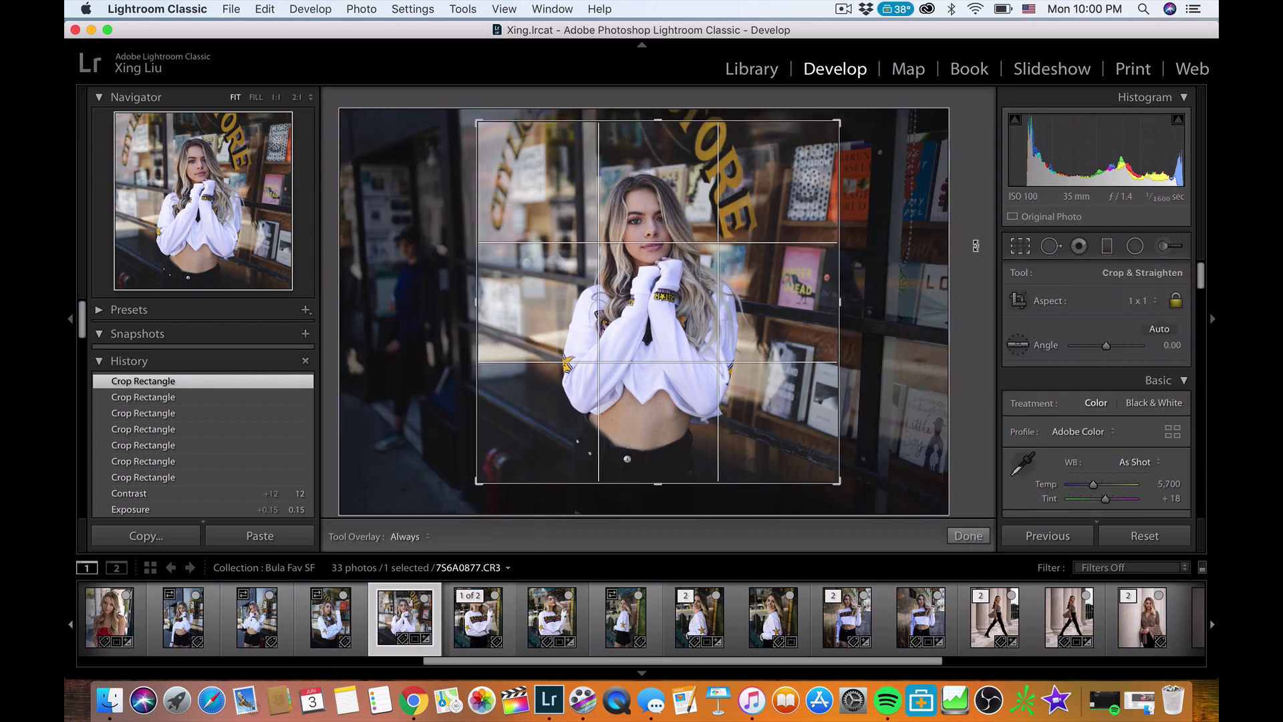
pyautogui.click(1139, 300)
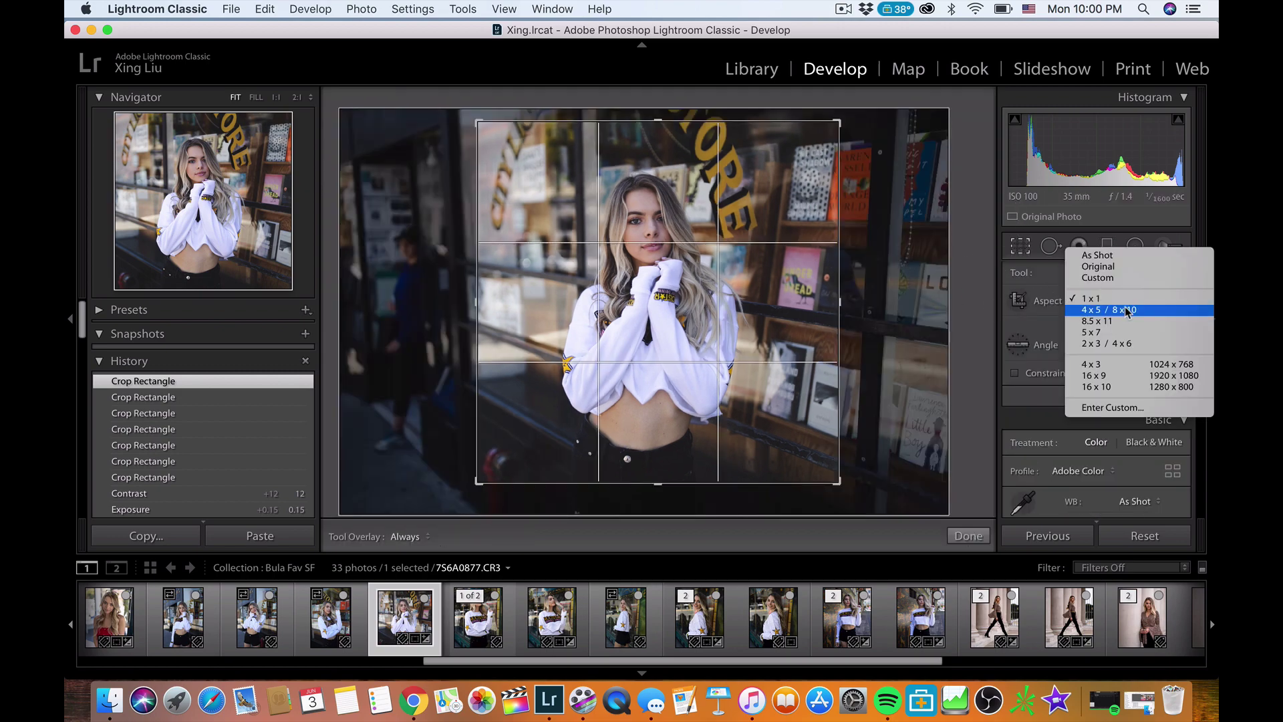
pyautogui.click(1121, 301)
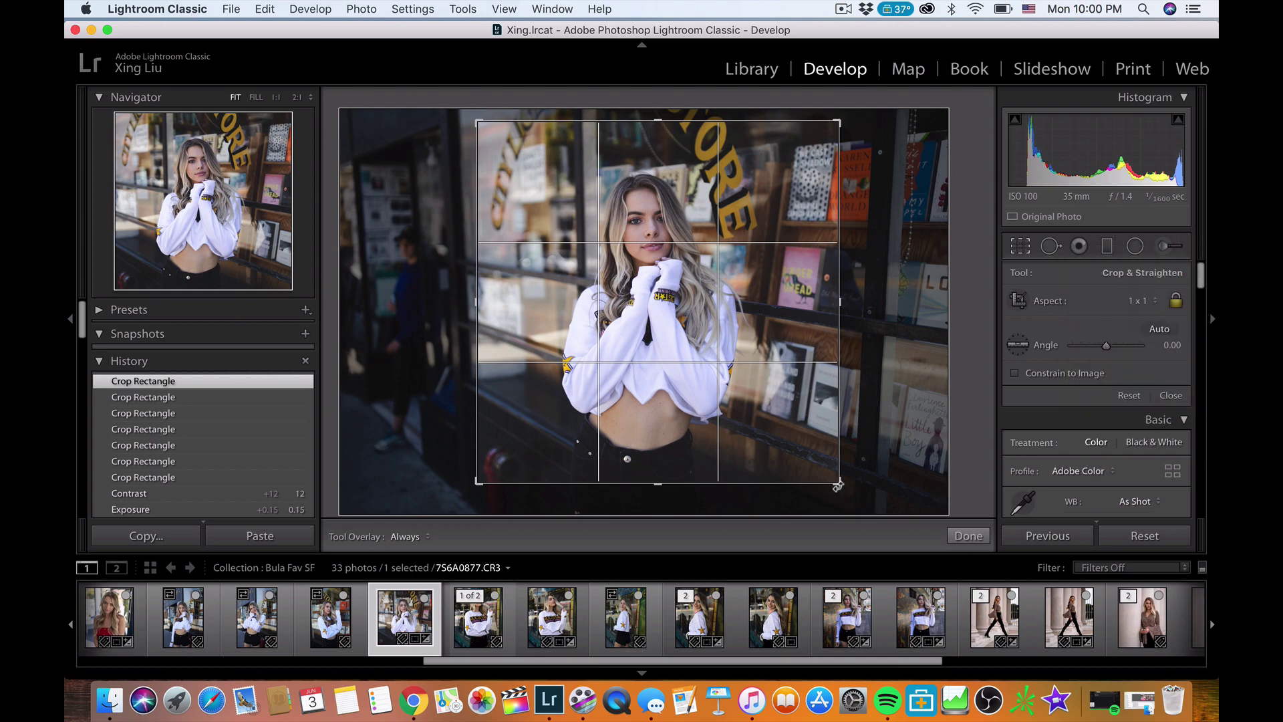
pyautogui.moveTo(838, 489); pyautogui.dragTo(854, 502)
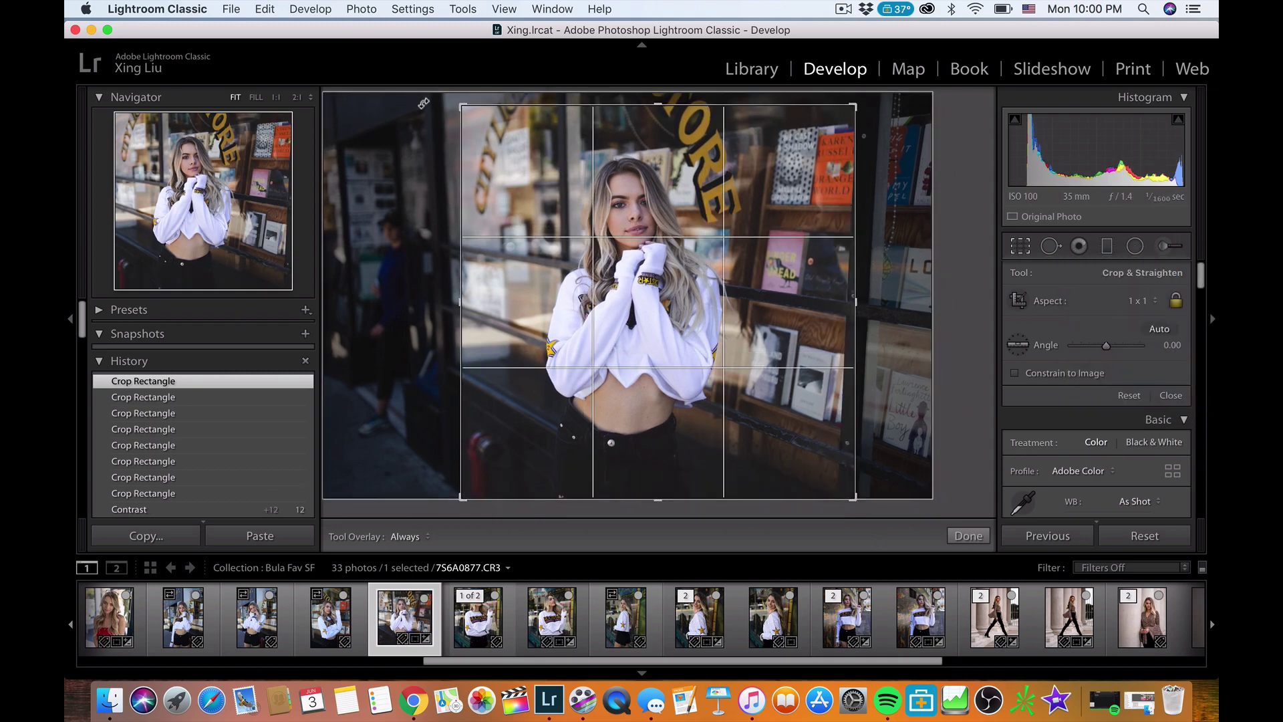
pyautogui.moveTo(510, 138); pyautogui.dragTo(518, 144)
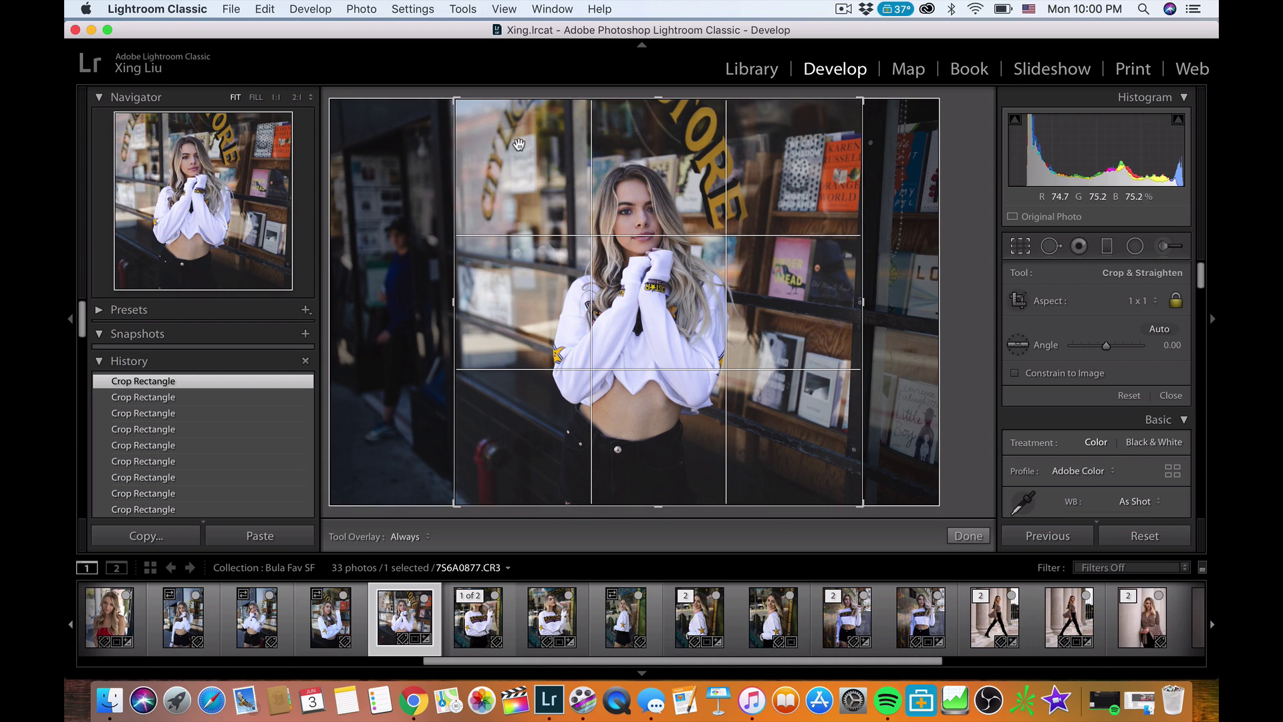
pyautogui.press('Return')
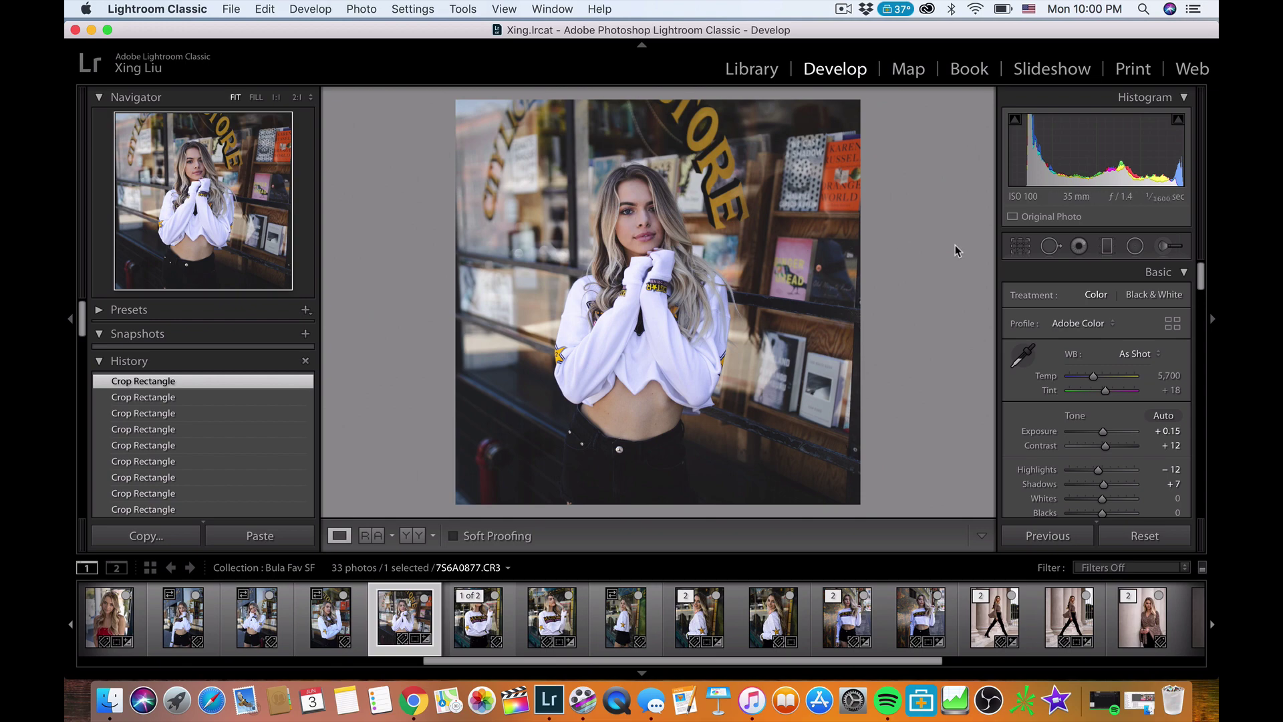
pyautogui.click(646, 222)
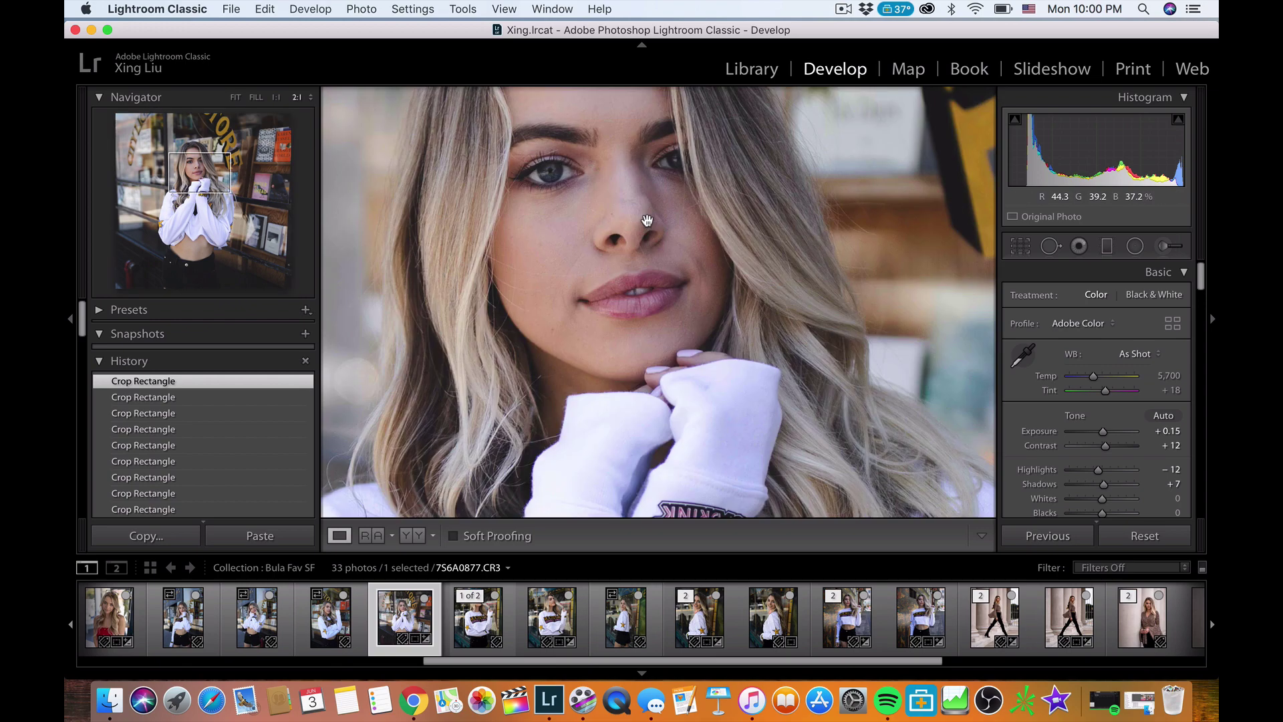
pyautogui.moveTo(777, 434); pyautogui.dragTo(791, 387)
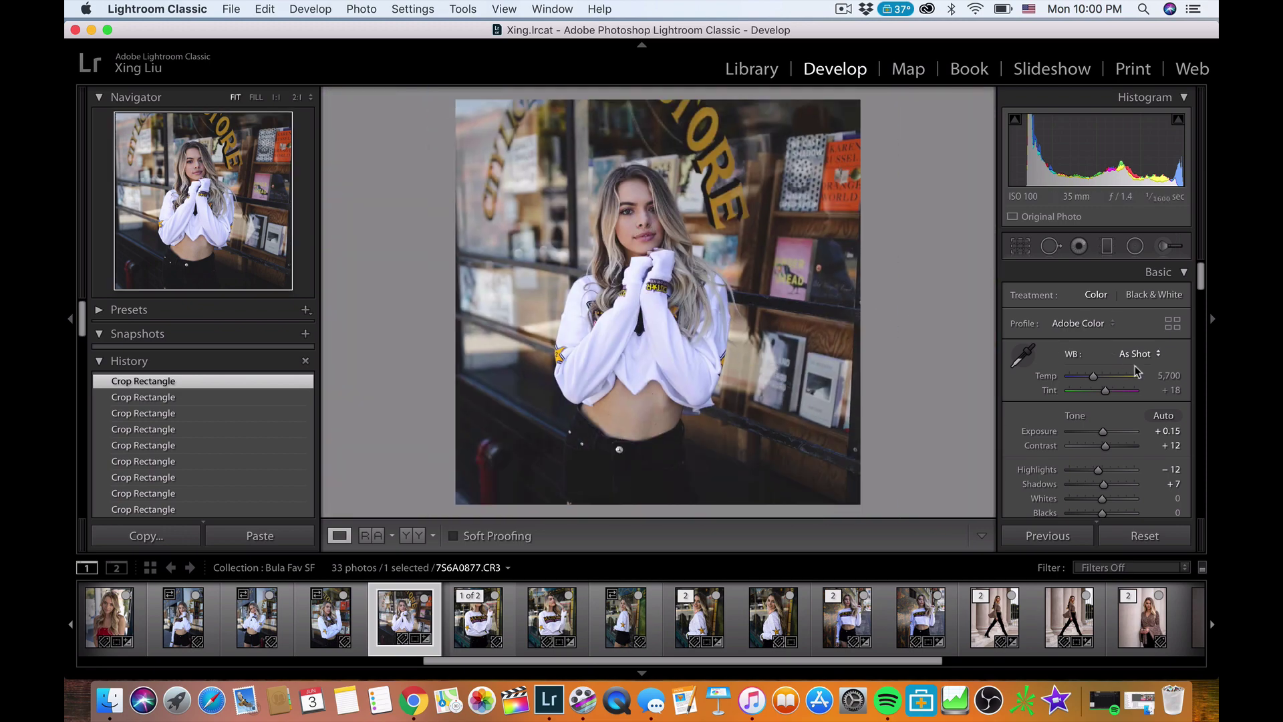
# Send the photo to Portraiture 3 as a 16-bit ProPhoto RGB TIFF copy with Lightroom adjustments, resolution 600 and ZIP compression.
pyautogui.rightClick(727, 267)
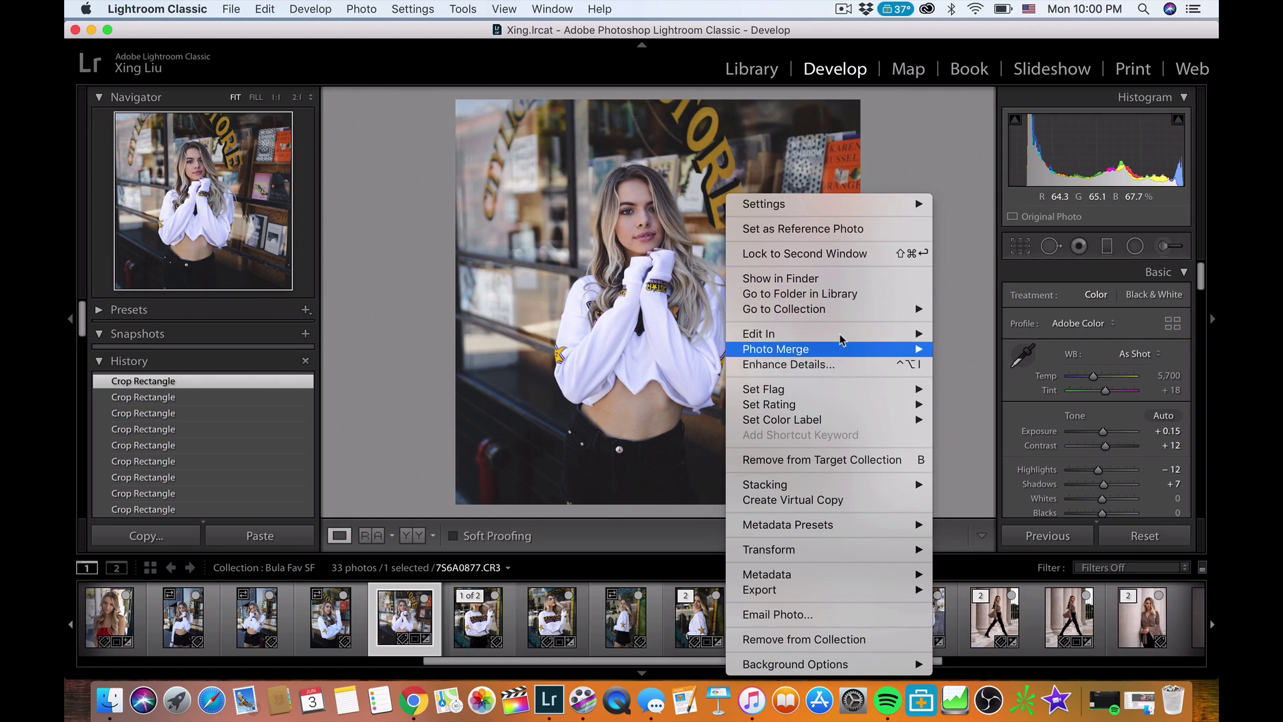
pyautogui.moveTo(895, 334)
pyautogui.click(987, 373)
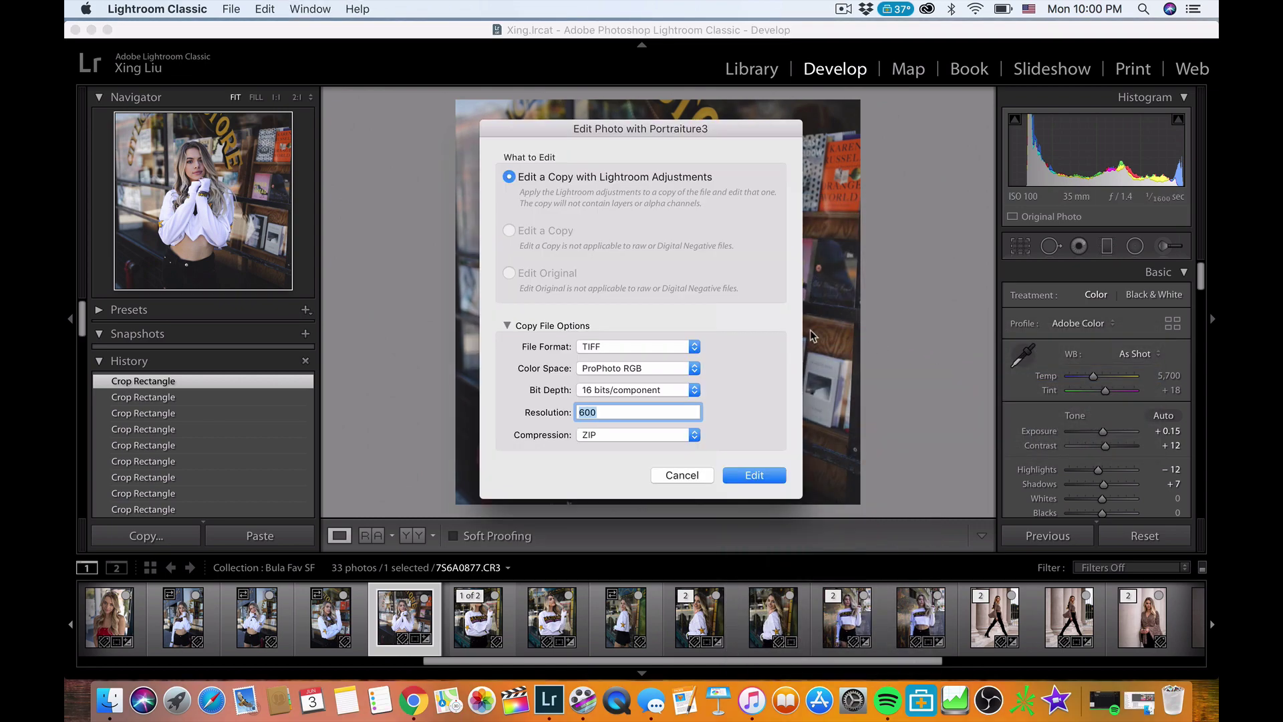
pyautogui.click(744, 476)
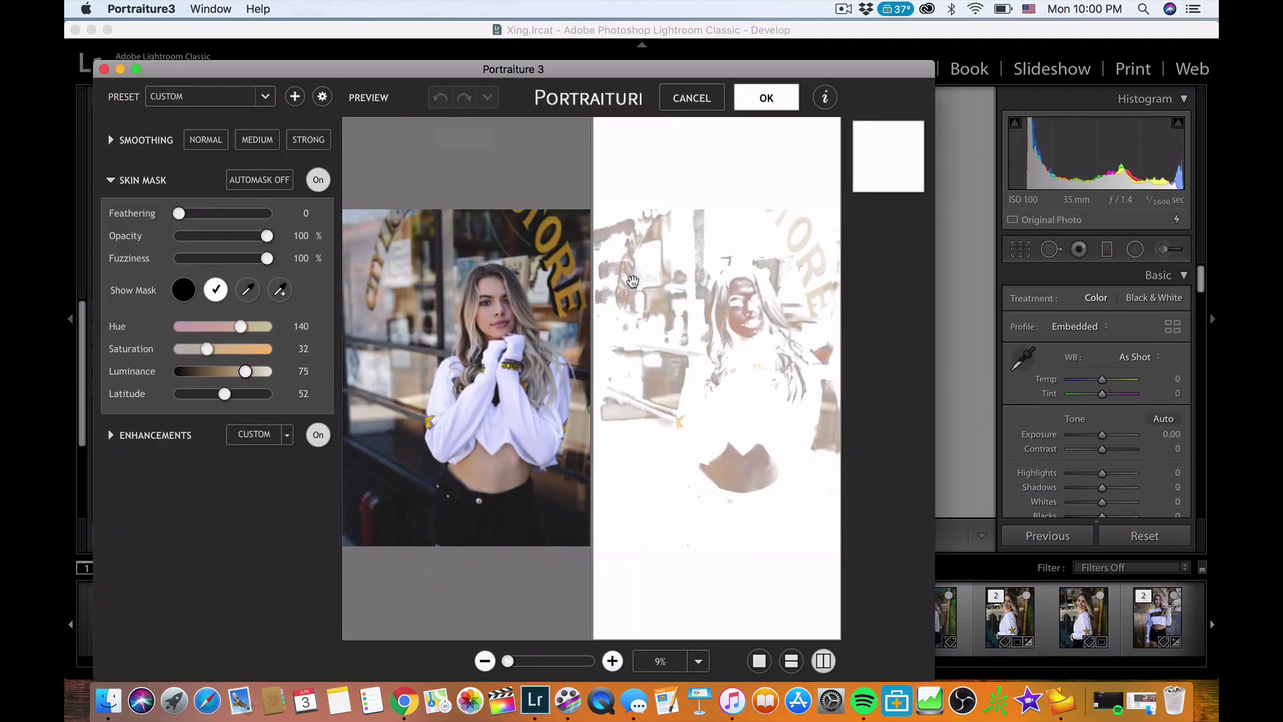
# Define Portraiture's skin mask by sampling two skin tones on the woman's face, and turn off the mask display.
pyautogui.click(248, 289)
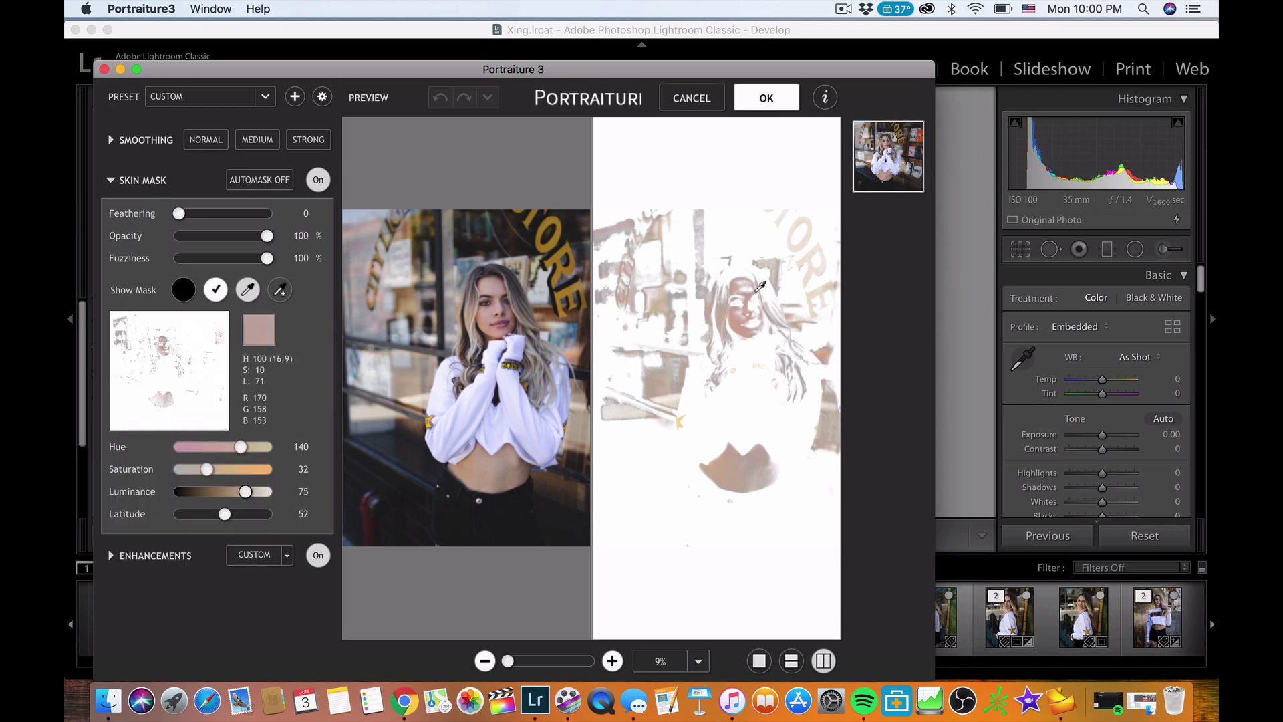
pyautogui.click(754, 284)
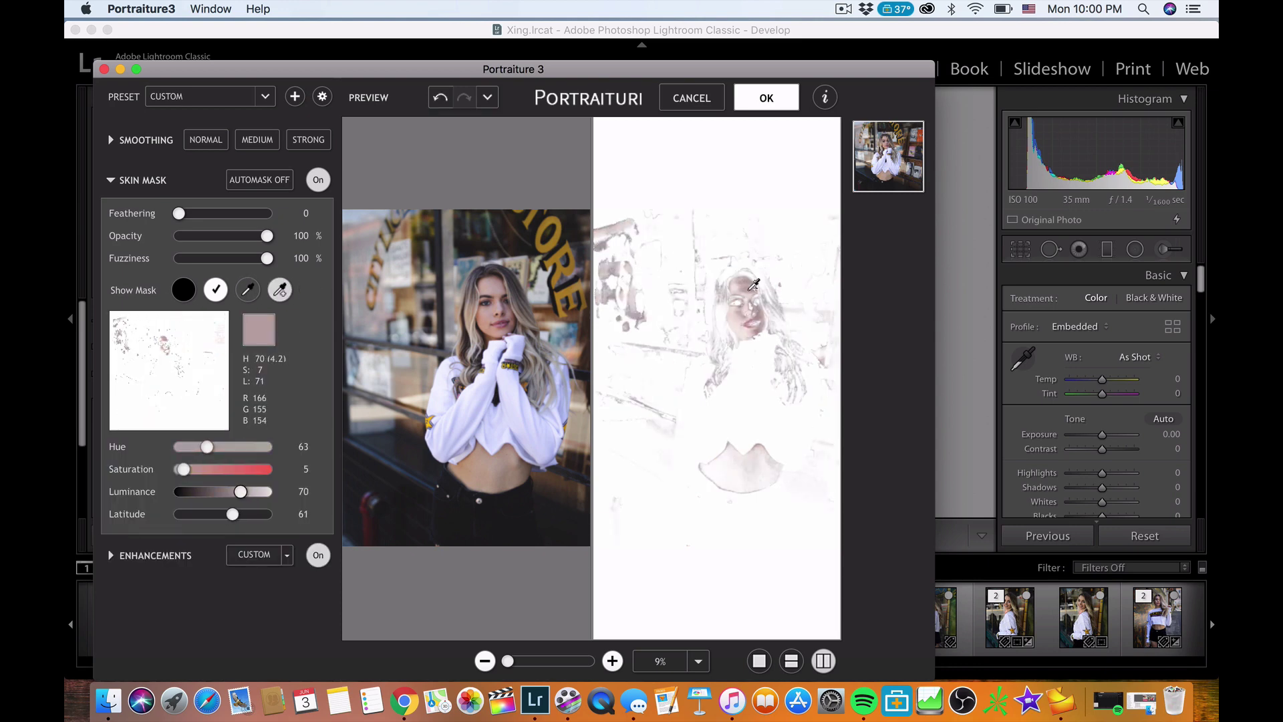
pyautogui.click(754, 284)
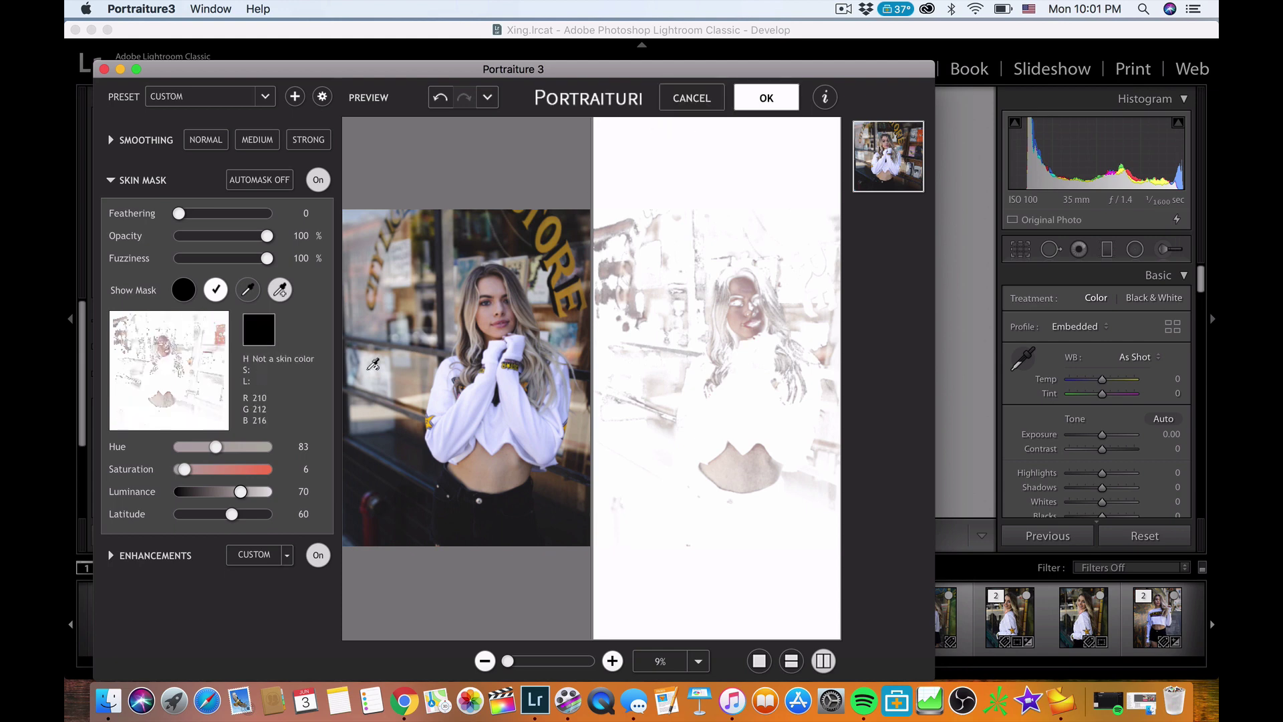
pyautogui.click(215, 289)
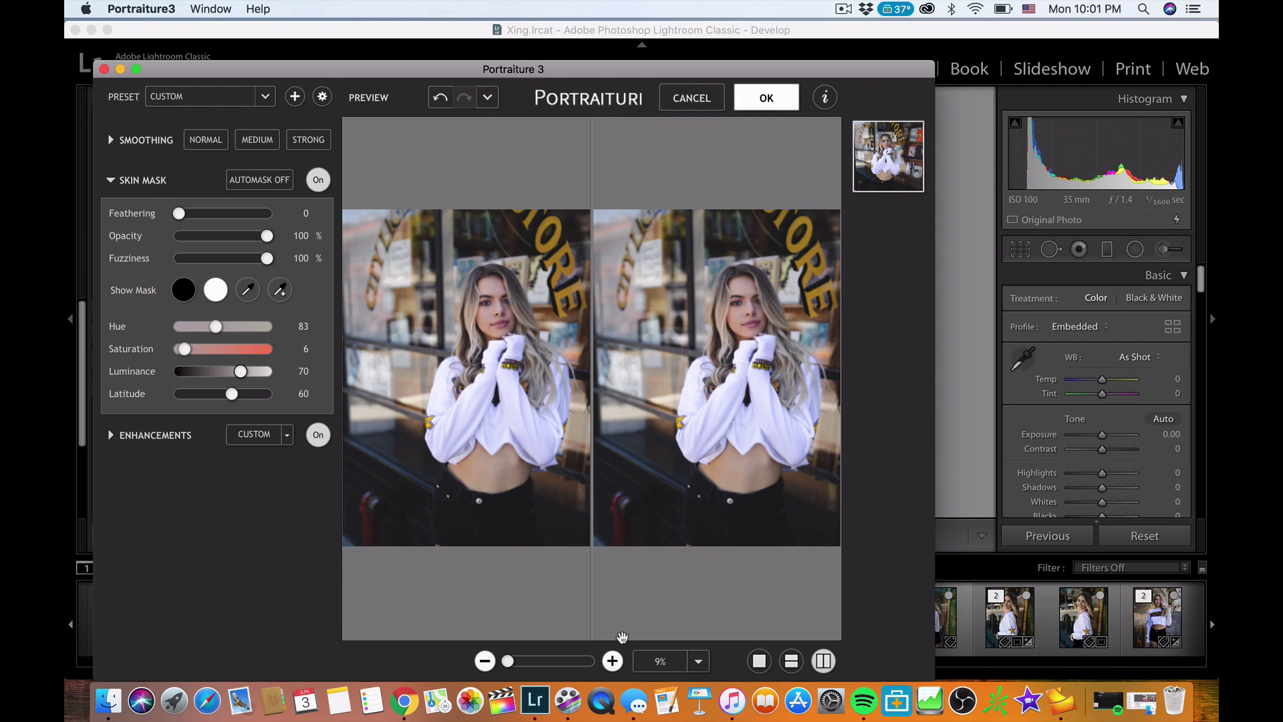
# Check the smoothing on the face at 25% and apply it, then export 7S6A0877-Edit.jpg with the existing hard-drive settings.
pyautogui.click(612, 661)
pyautogui.moveTo(766, 234); pyautogui.dragTo(751, 267)
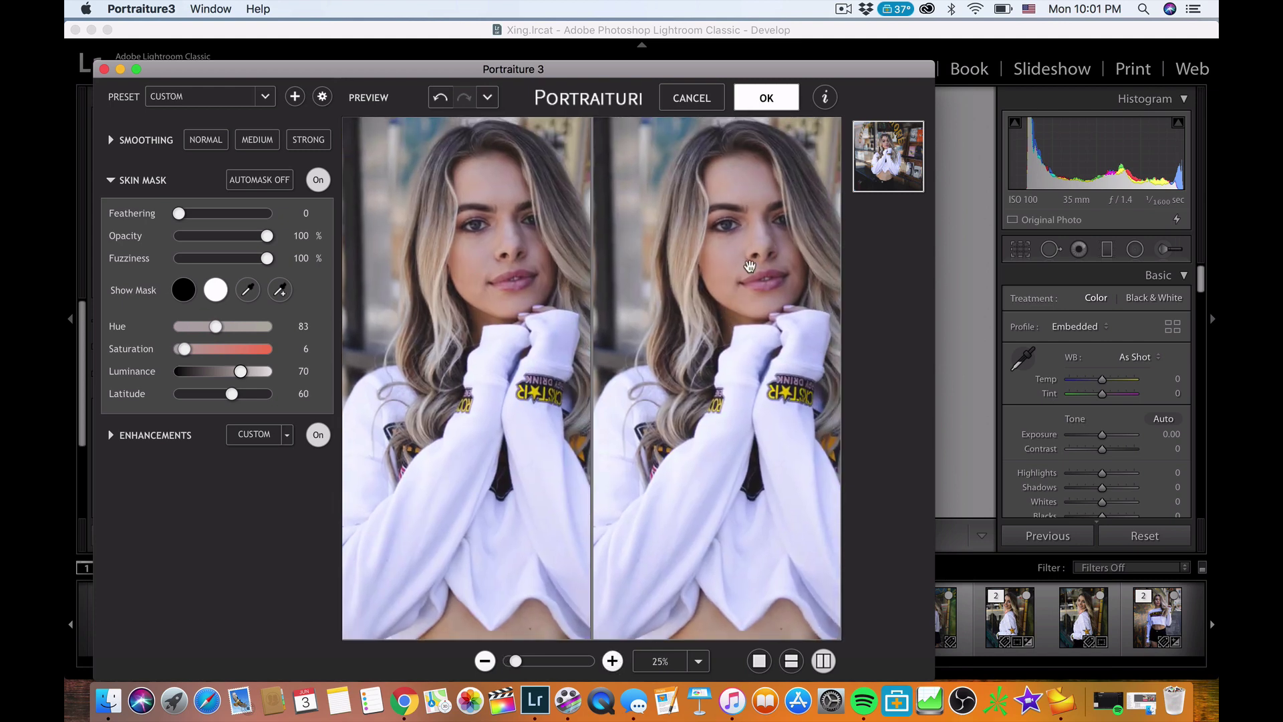
pyautogui.click(767, 97)
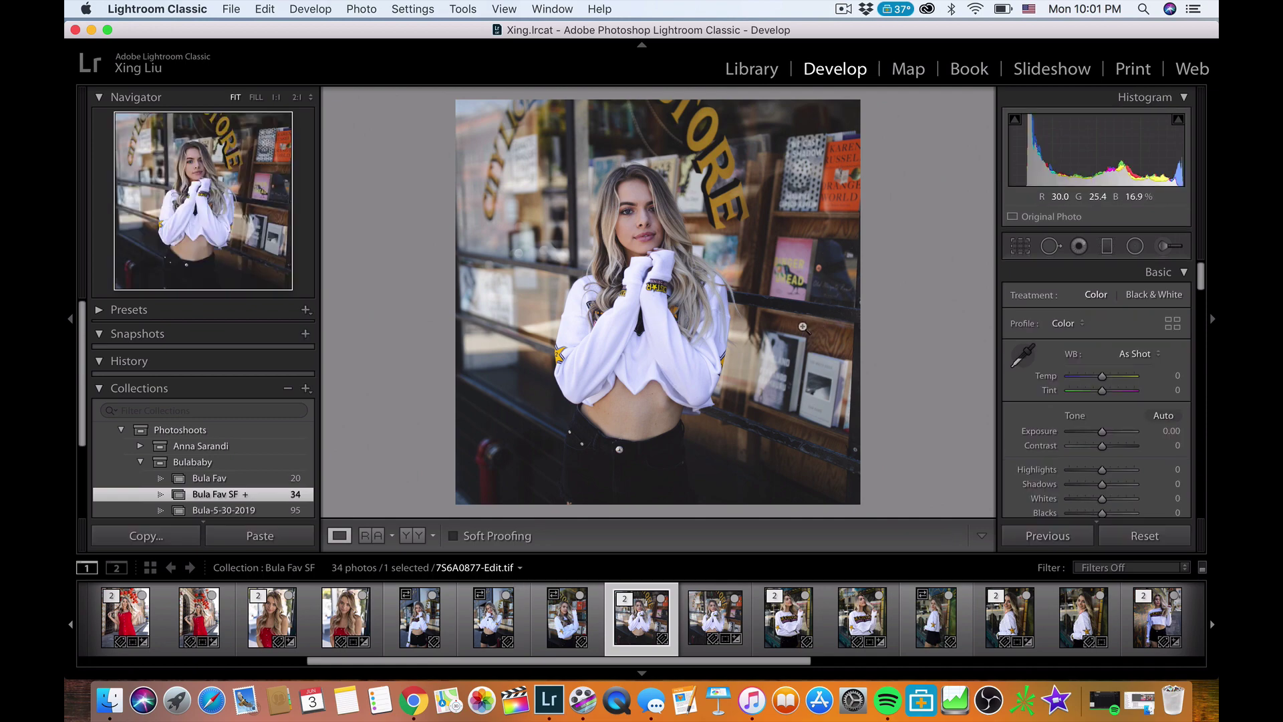
pyautogui.press('super+shift+e')
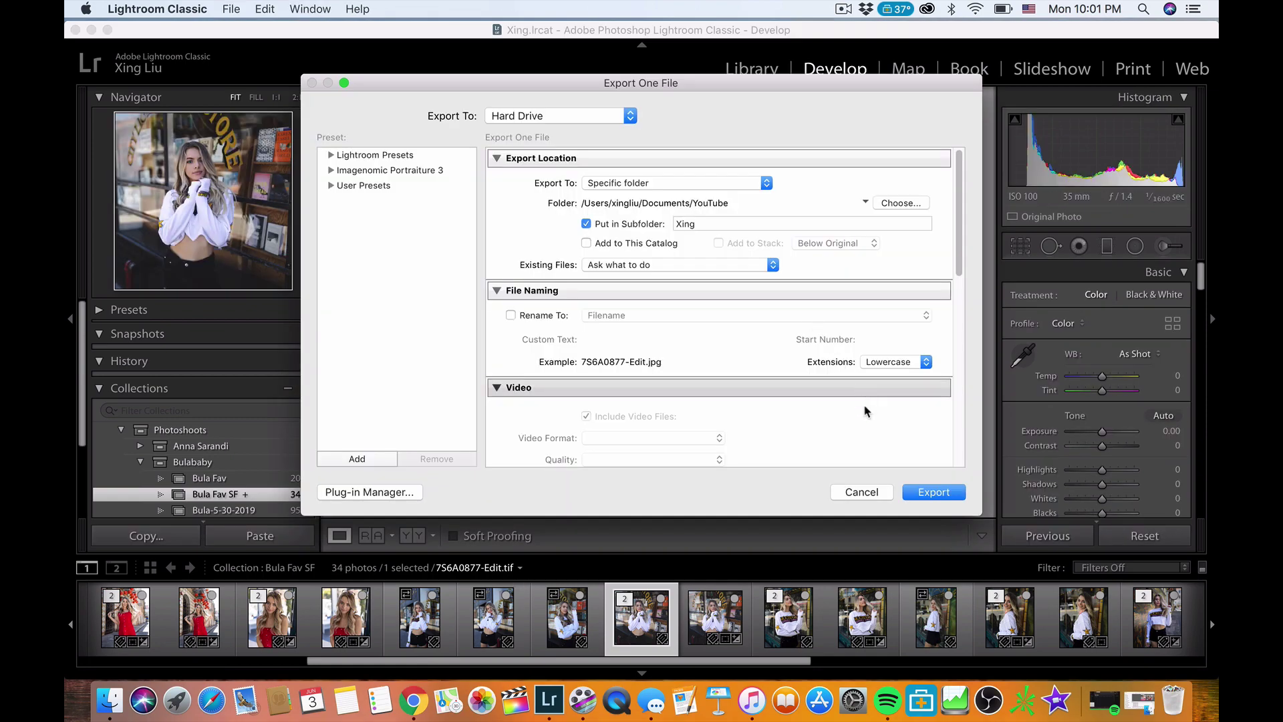
pyautogui.click(910, 492)
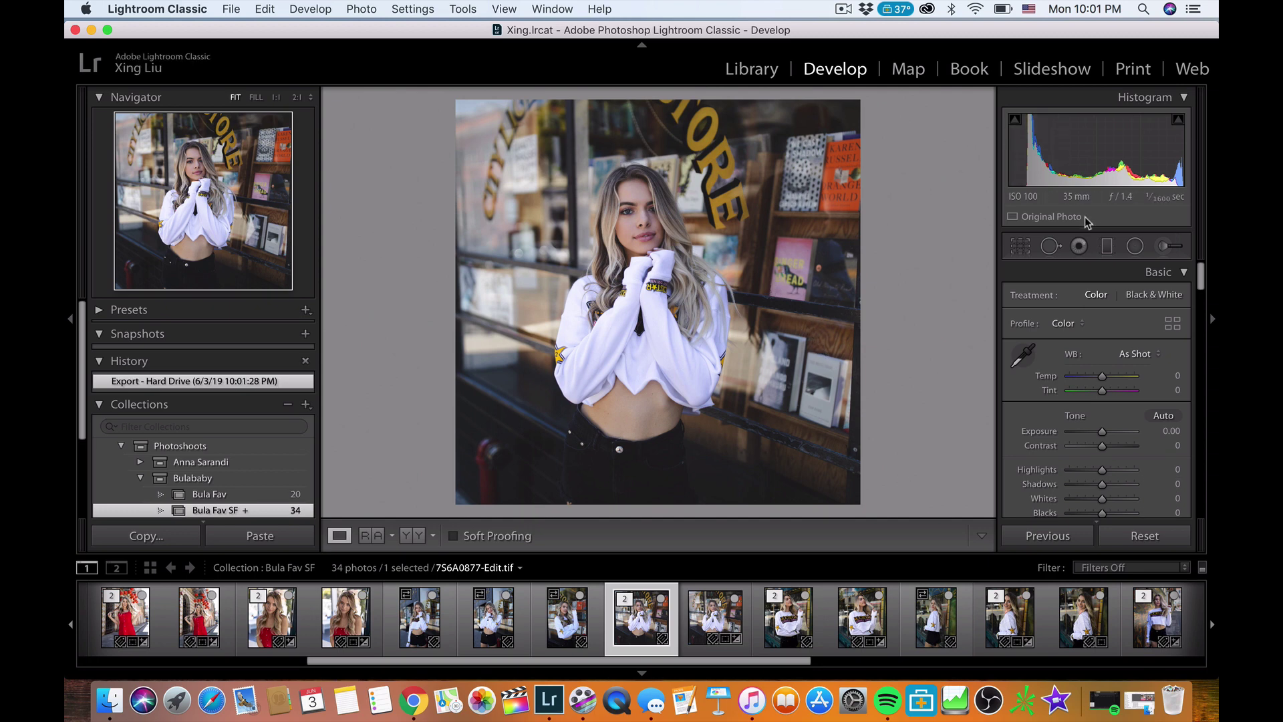
# Tighten the edited copy's crop slightly at its original aspect ratio, reposition the woman within the frame, and apply it.
pyautogui.click(1020, 246)
pyautogui.moveTo(862, 505); pyautogui.dragTo(854, 496)
pyautogui.moveTo(823, 452); pyautogui.dragTo(822, 443)
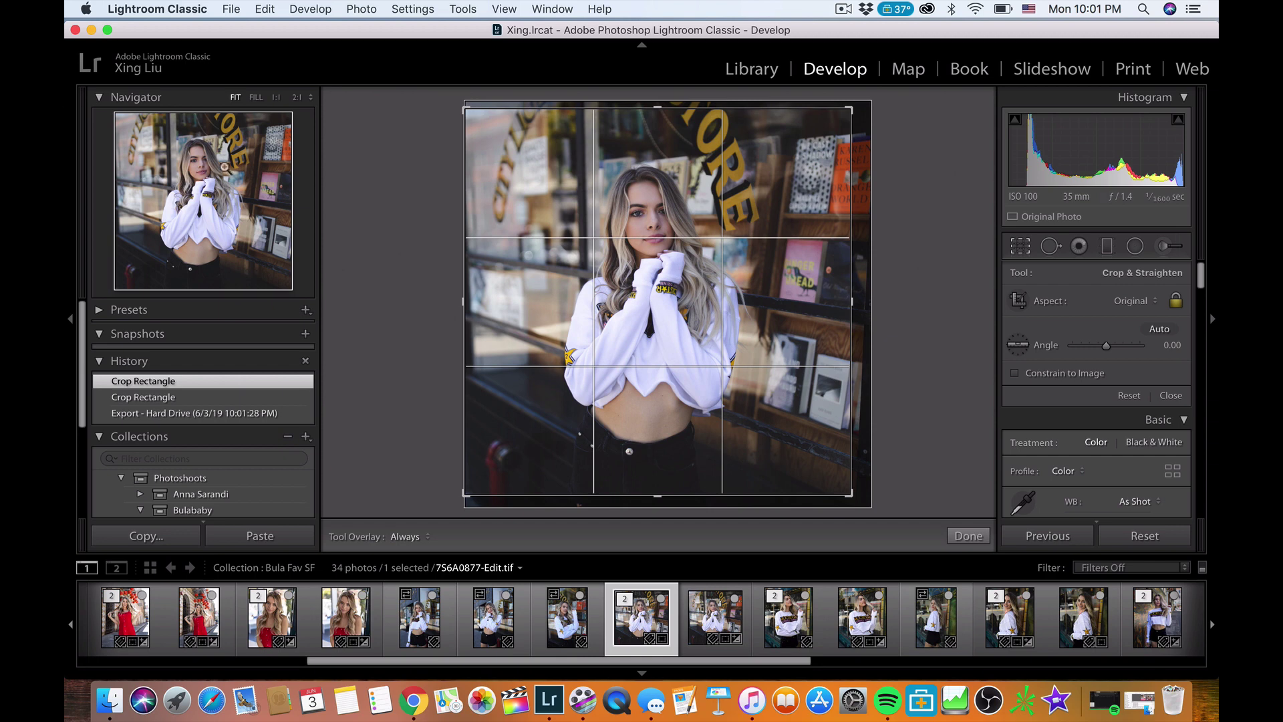
pyautogui.moveTo(850, 495); pyautogui.dragTo(802, 459)
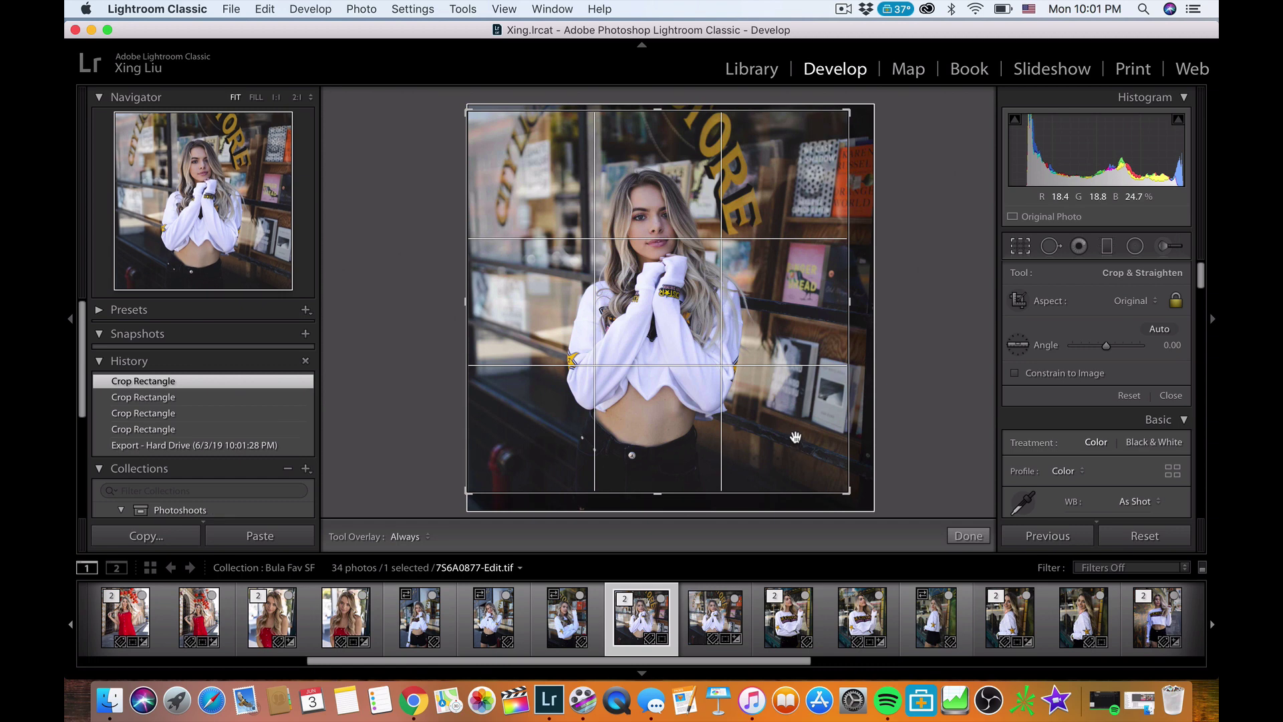
pyautogui.press('Return')
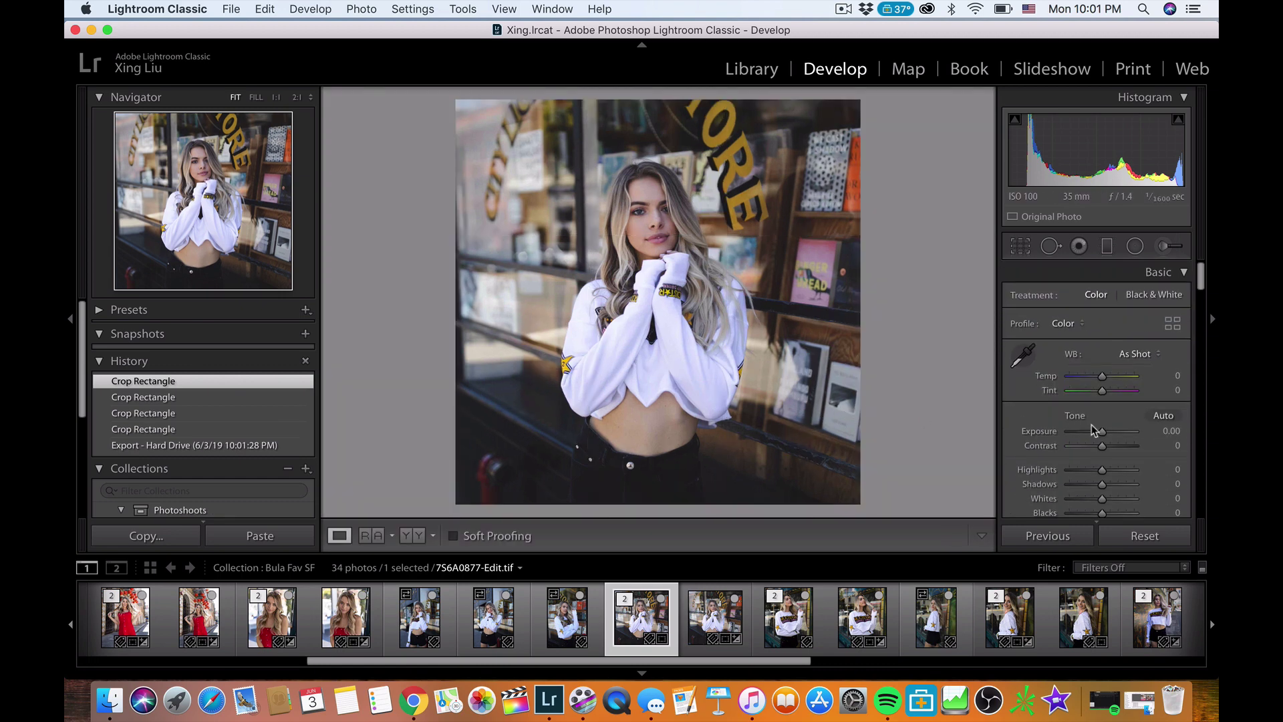
# Set the edited copy's Contrast to +18, Shadows to +21 and Blacks to -1.
pyautogui.moveTo(1102, 445); pyautogui.dragTo(1107, 450)
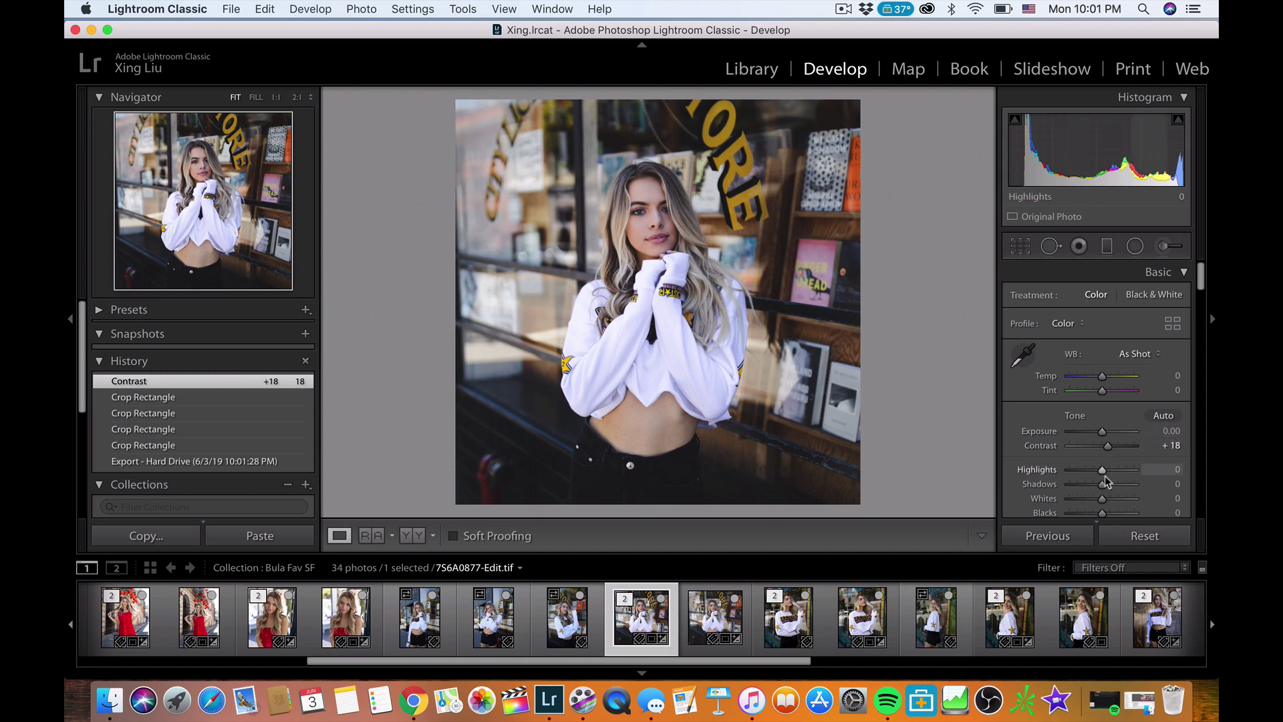
pyautogui.moveTo(1102, 486)
pyautogui.mouseDown()
pyautogui.moveTo(1101, 515)
pyautogui.moveTo(1112, 490)
pyautogui.mouseUp()
# Compare the photo before and after the tone adjustments by switching repeatedly between both versions.
pyautogui.press('\\')
pyautogui.press('\\')
pyautogui.press('\\')
pyautogui.press('\\')
pyautogui.press('\\')
pyautogui.press('\\')
pyautogui.press('\\')
pyautogui.press('\\')
pyautogui.press('\\')
pyautogui.press('\\')
pyautogui.press('\\')
pyautogui.press('\\')
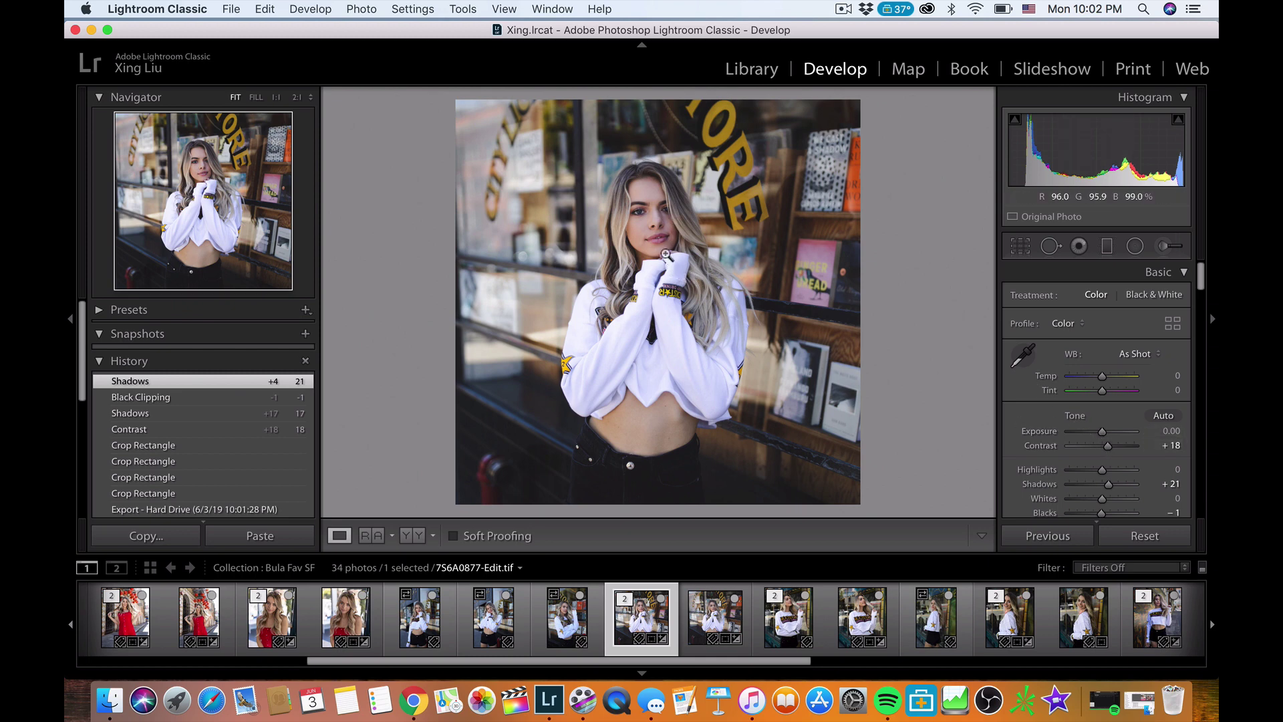
# Brush Clarity 17 onto both of the woman's eyes with a size 4.0 adjustment brush and finish the brushing.
pyautogui.click(648, 222)
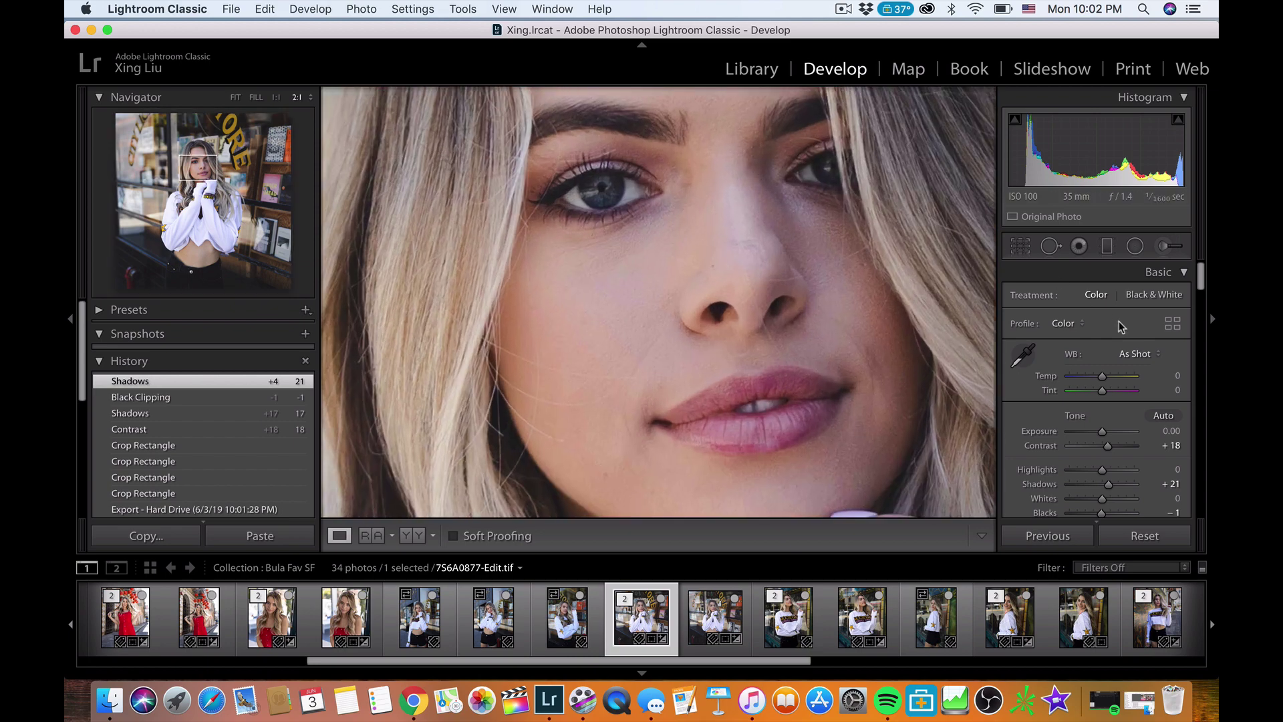
pyautogui.click(1161, 246)
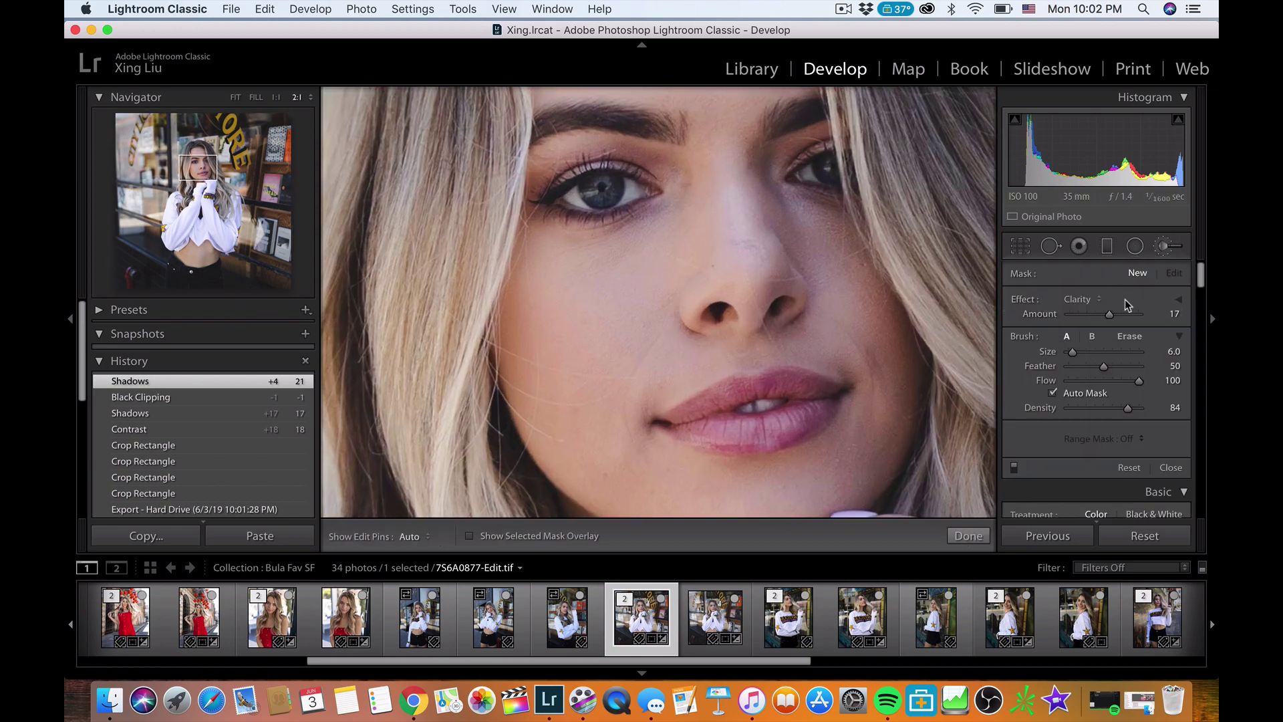
pyautogui.press('[')
pyautogui.press('[')
pyautogui.press('h')
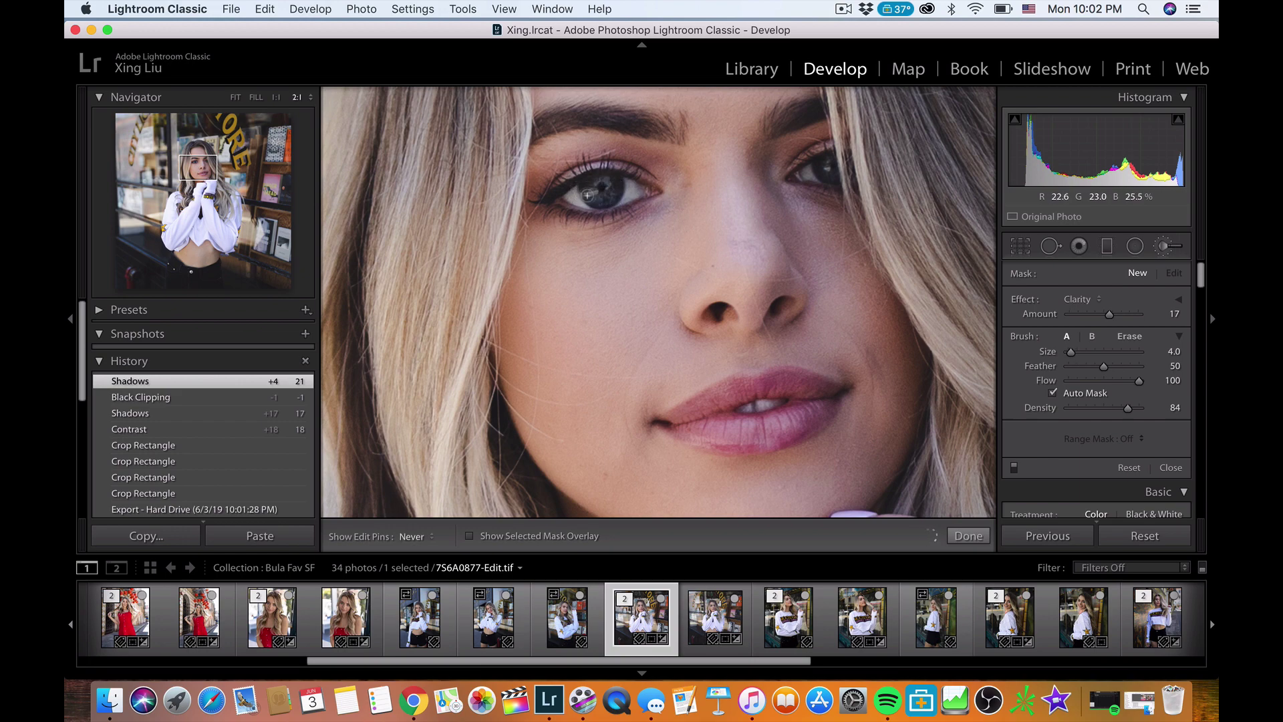
pyautogui.click(599, 201)
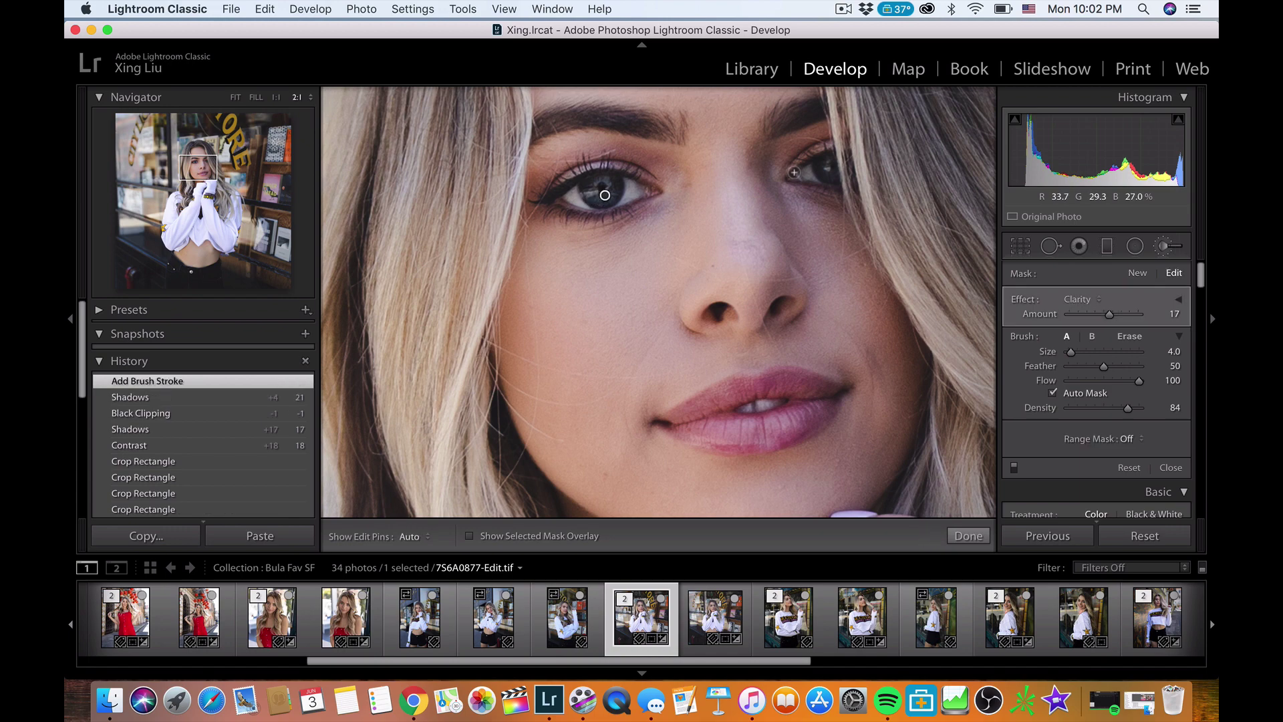
pyautogui.click(826, 176)
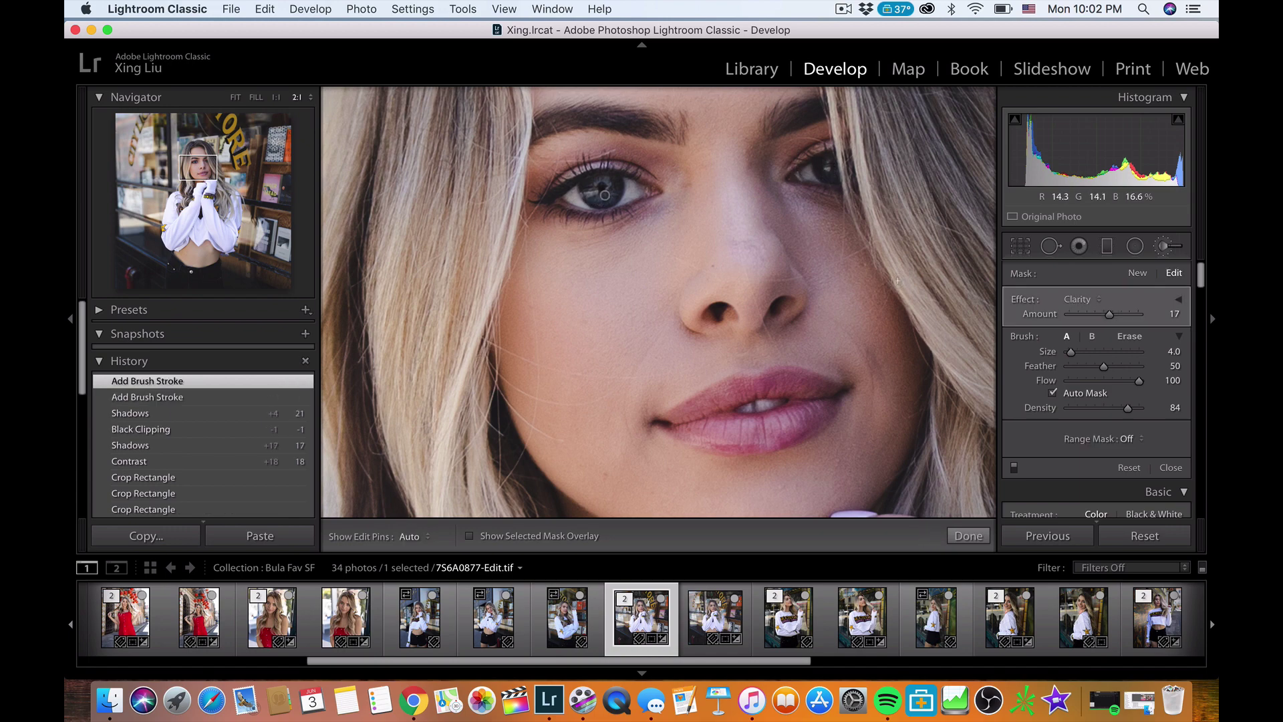
pyautogui.click(968, 535)
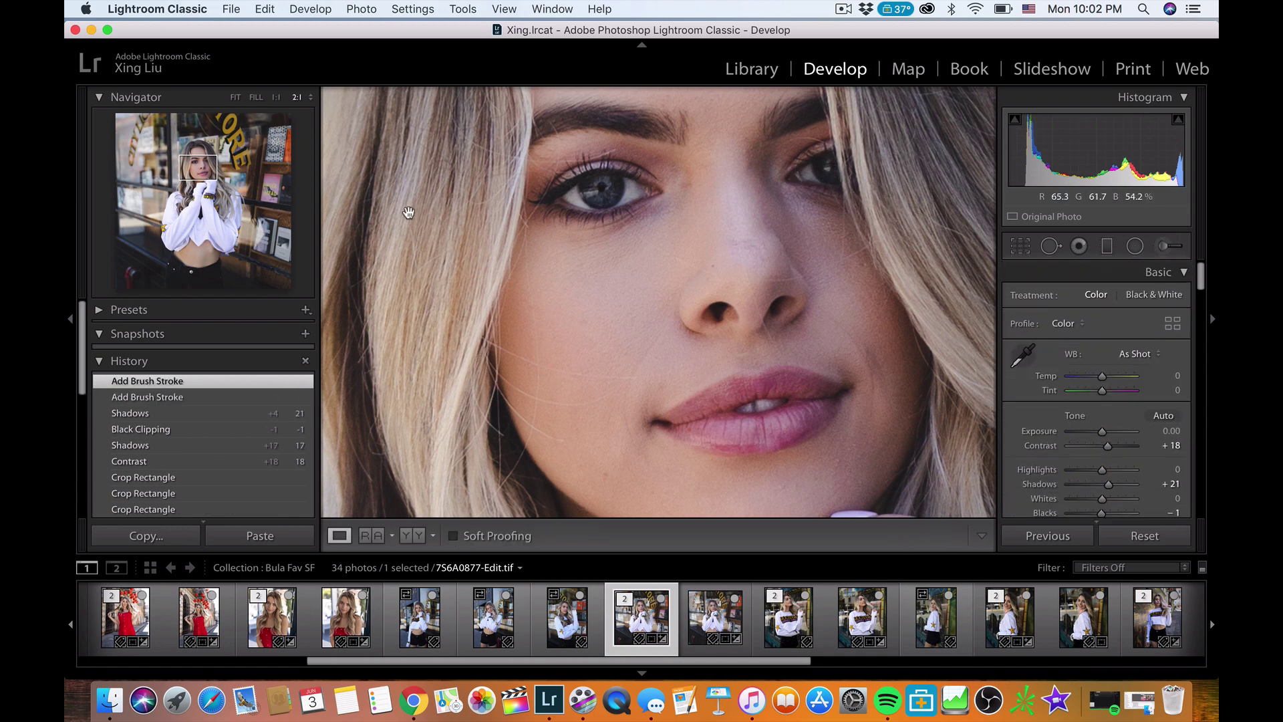
# Return to the full photo view and export the retouched version to the same folder under a unique file name.
pyautogui.click(256, 97)
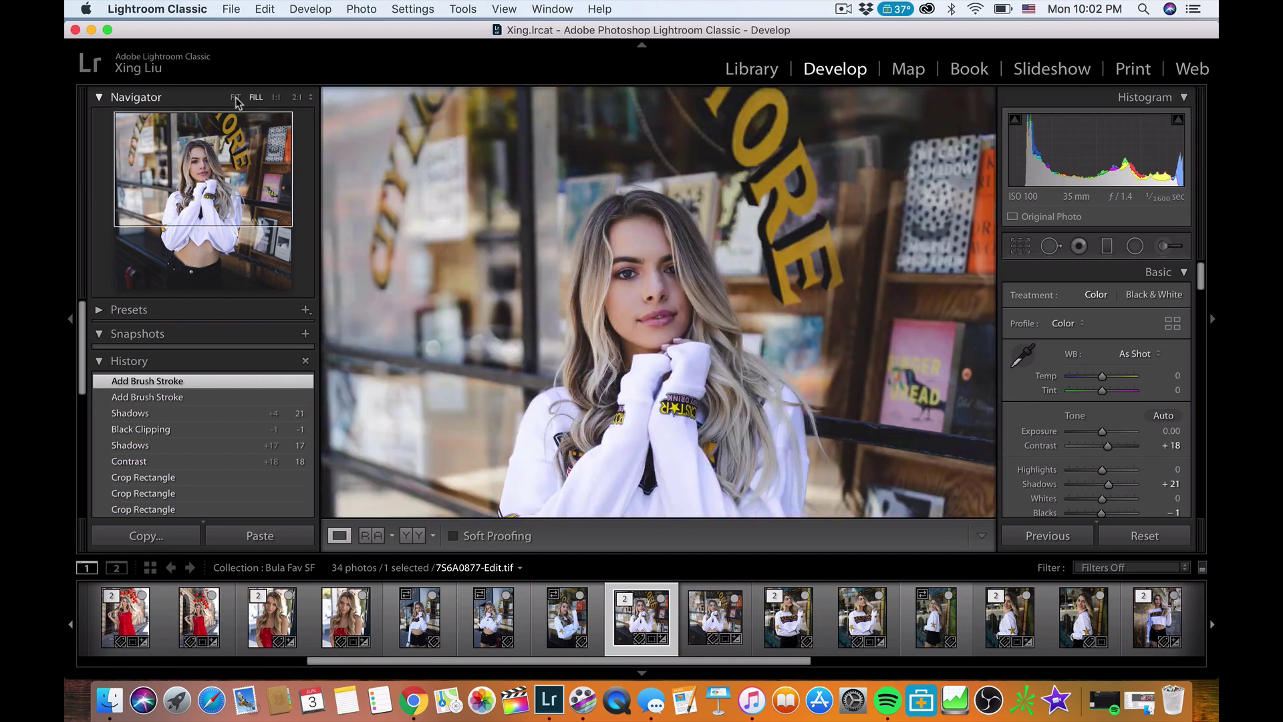
pyautogui.click(238, 98)
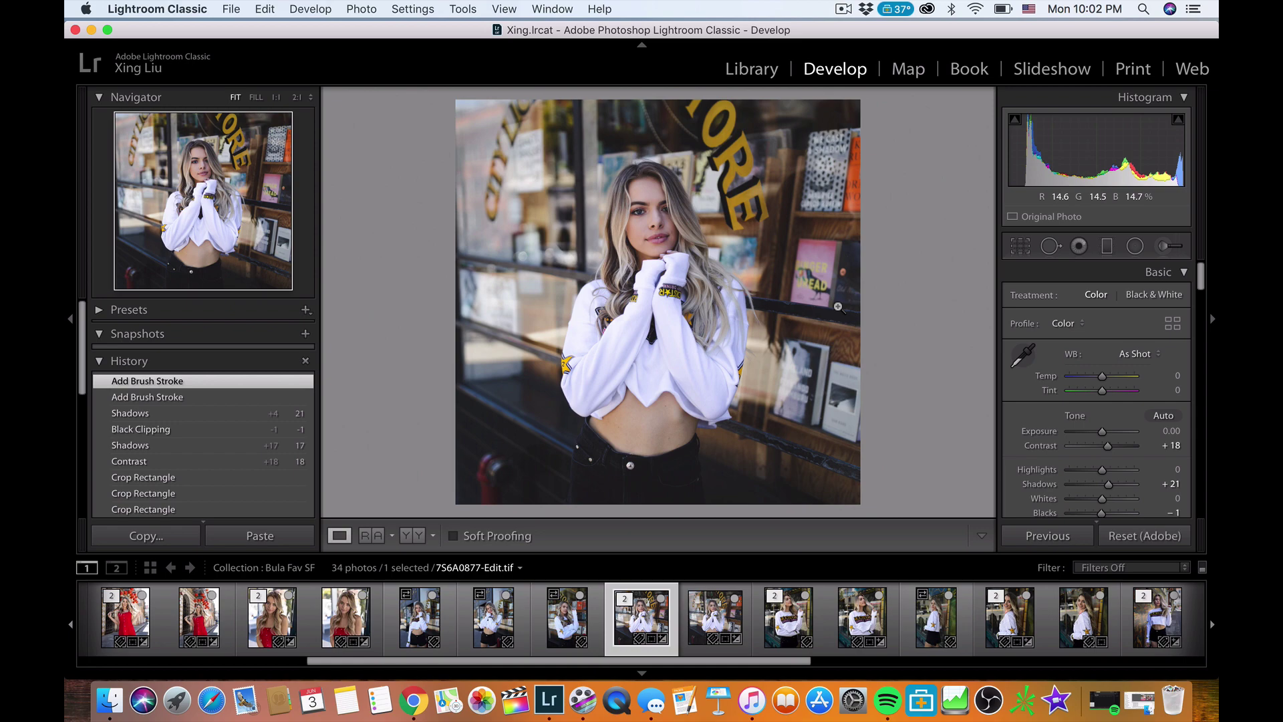
pyautogui.press('super+shift+e')
pyautogui.click(931, 492)
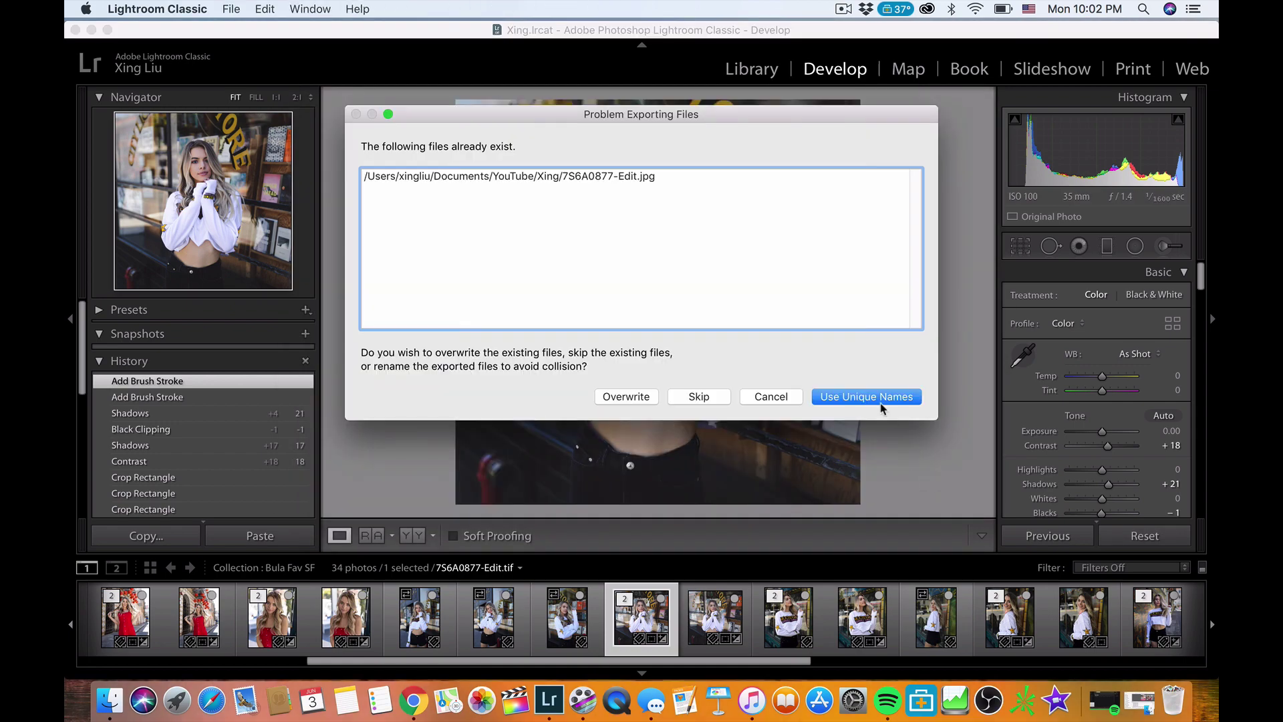
pyautogui.click(880, 402)
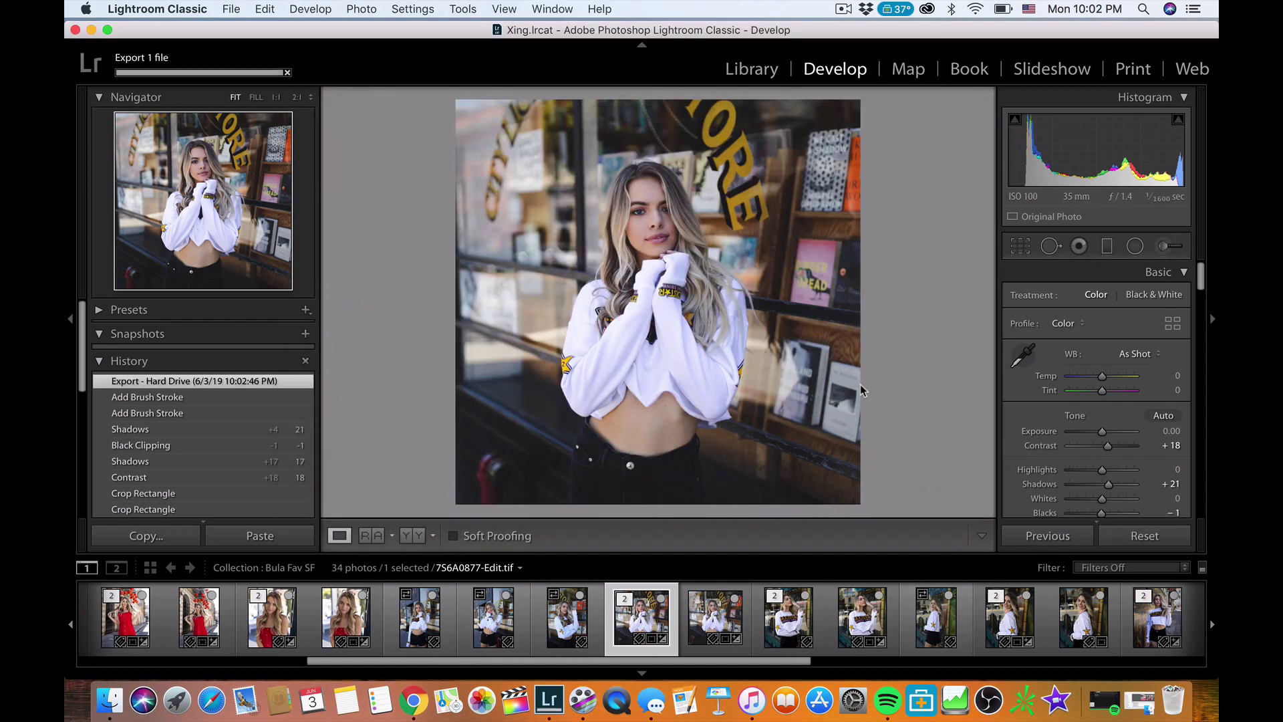
# Change the crop ratio to 4 x 5 / 8 x 10 and reshape it into a vertical frame around the woman.
pyautogui.click(1020, 245)
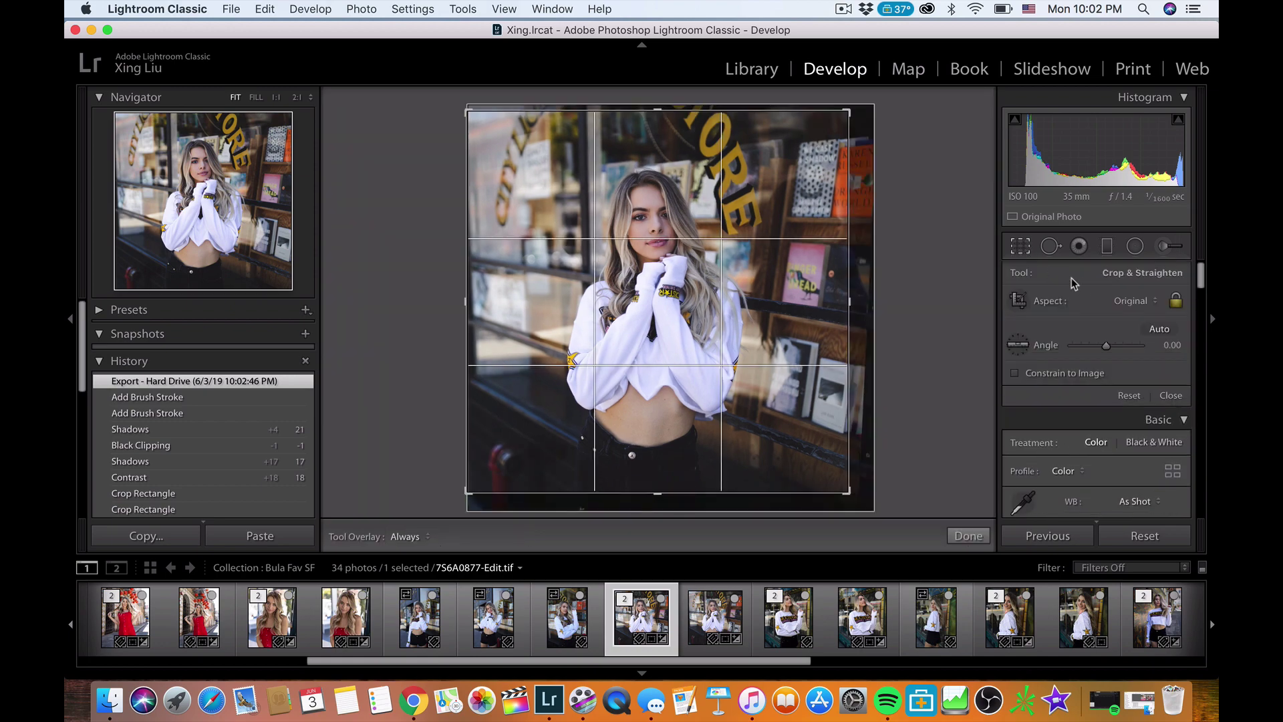
pyautogui.click(1129, 300)
pyautogui.click(1103, 340)
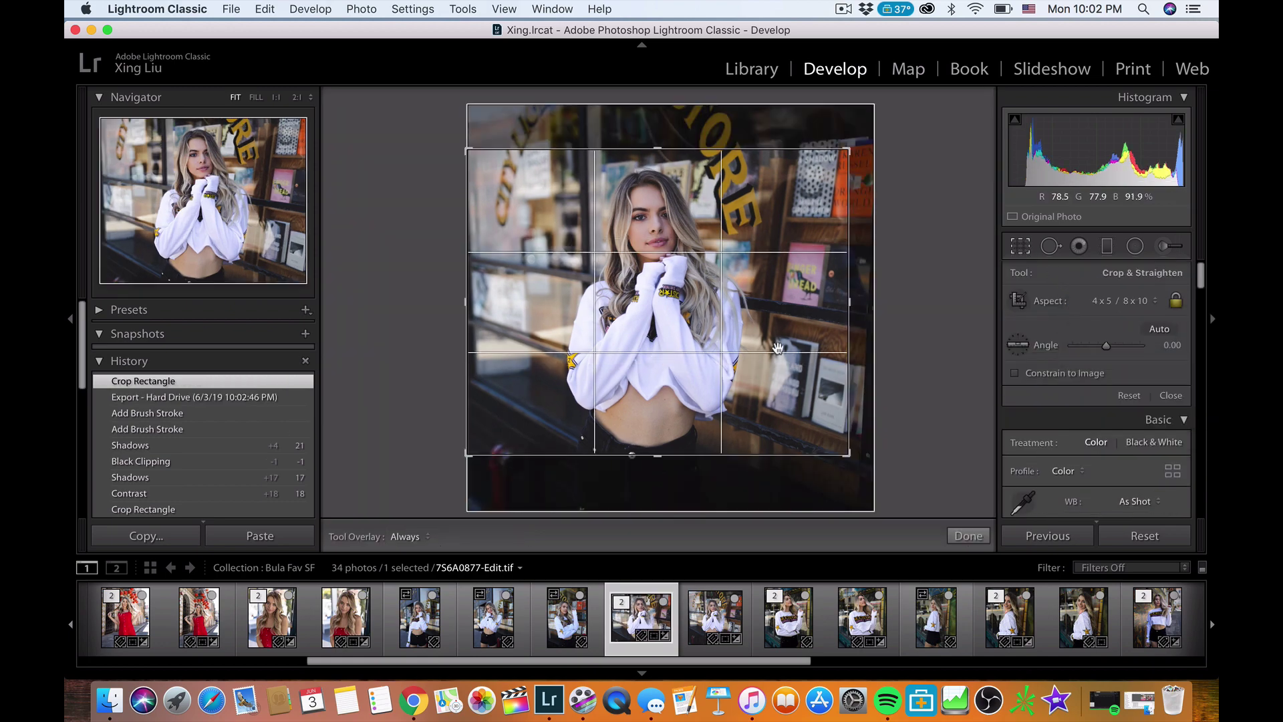
pyautogui.moveTo(847, 150); pyautogui.dragTo(801, 129)
pyautogui.moveTo(753, 235); pyautogui.dragTo(716, 217)
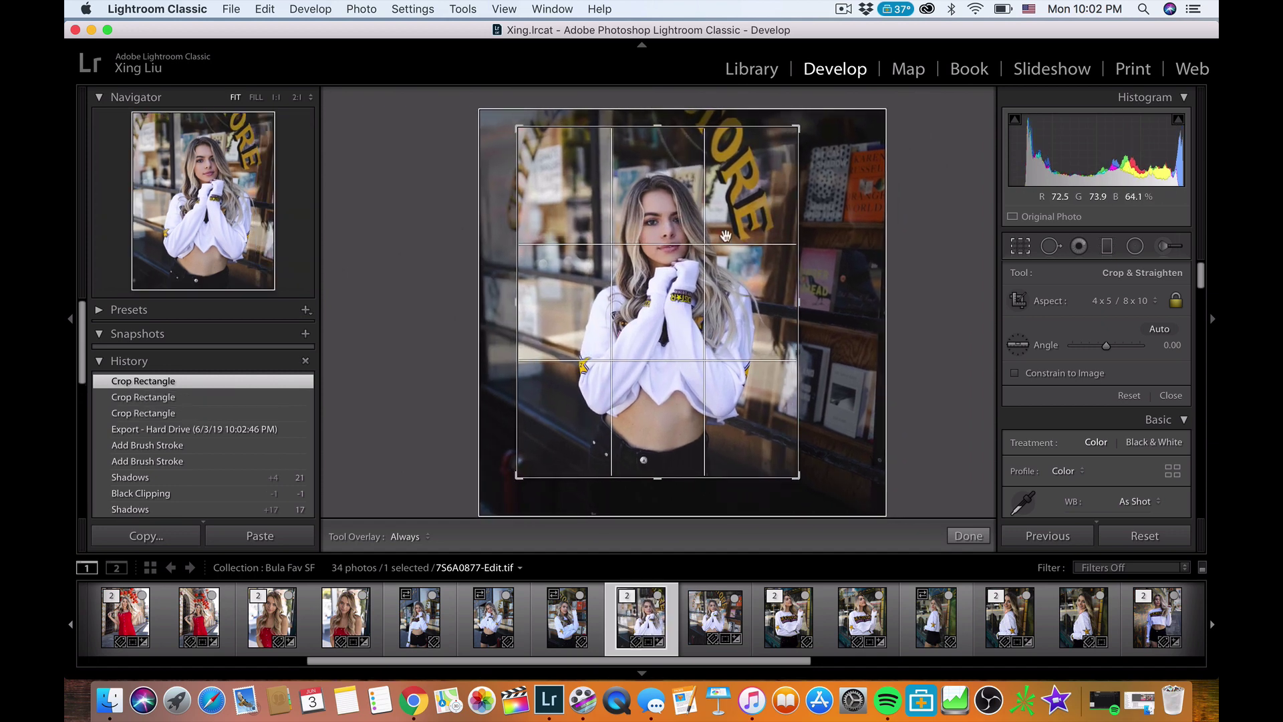
# Fine-tune the size and position of the vertical 4 x 5 crop around the woman and apply it.
pyautogui.moveTo(797, 477); pyautogui.dragTo(804, 482)
pyautogui.moveTo(511, 483)
pyautogui.mouseDown()
pyautogui.moveTo(516, 469)
pyautogui.moveTo(513, 484)
pyautogui.mouseUp()
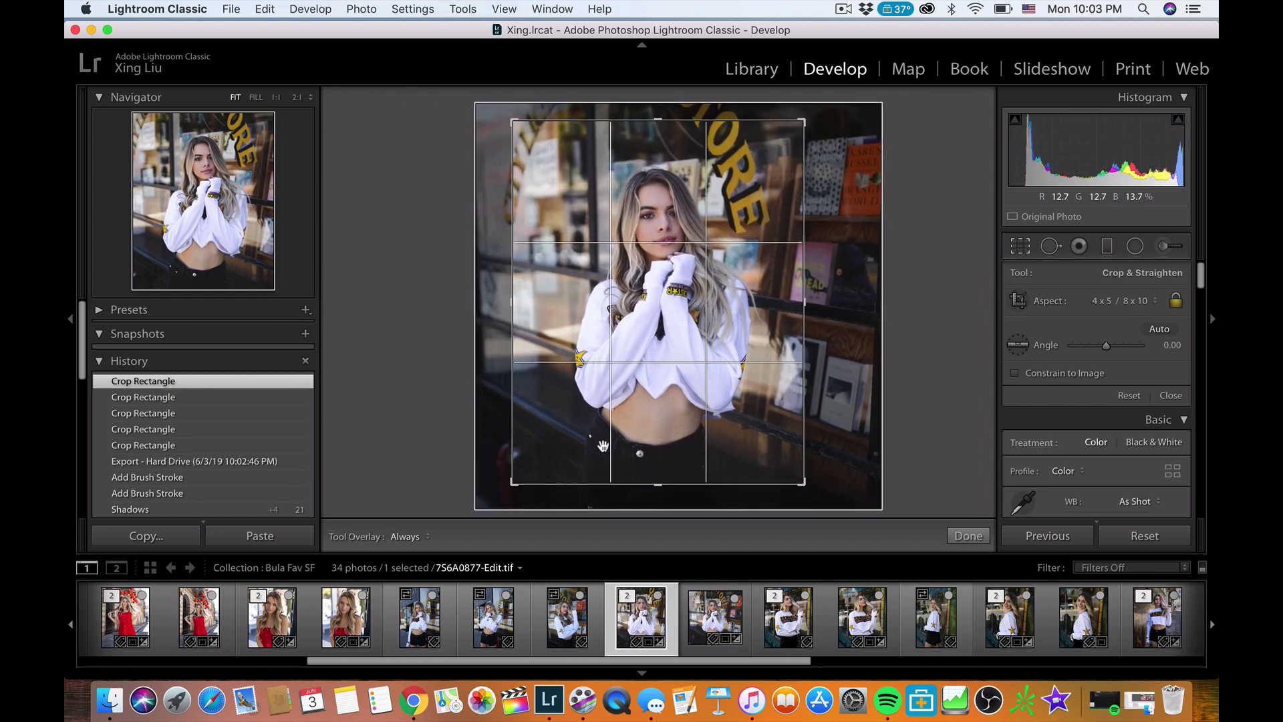
pyautogui.moveTo(802, 481); pyautogui.dragTo(750, 468)
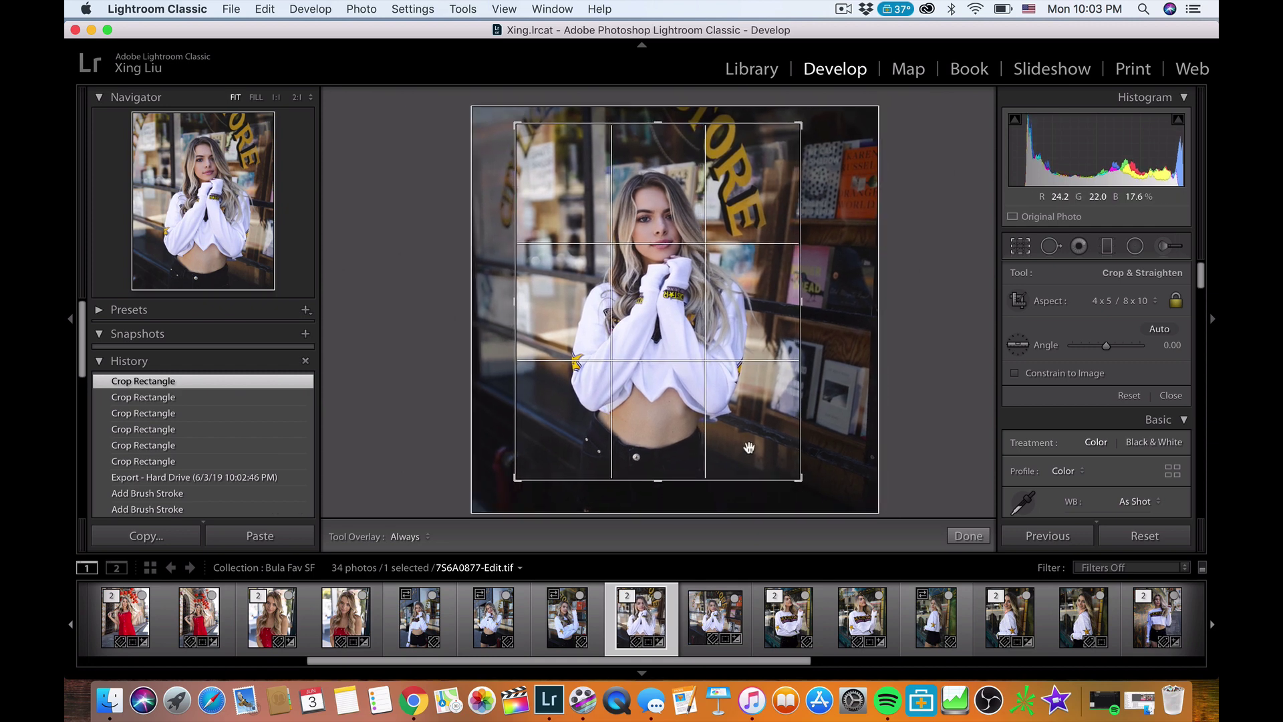
pyautogui.moveTo(751, 443); pyautogui.dragTo(744, 447)
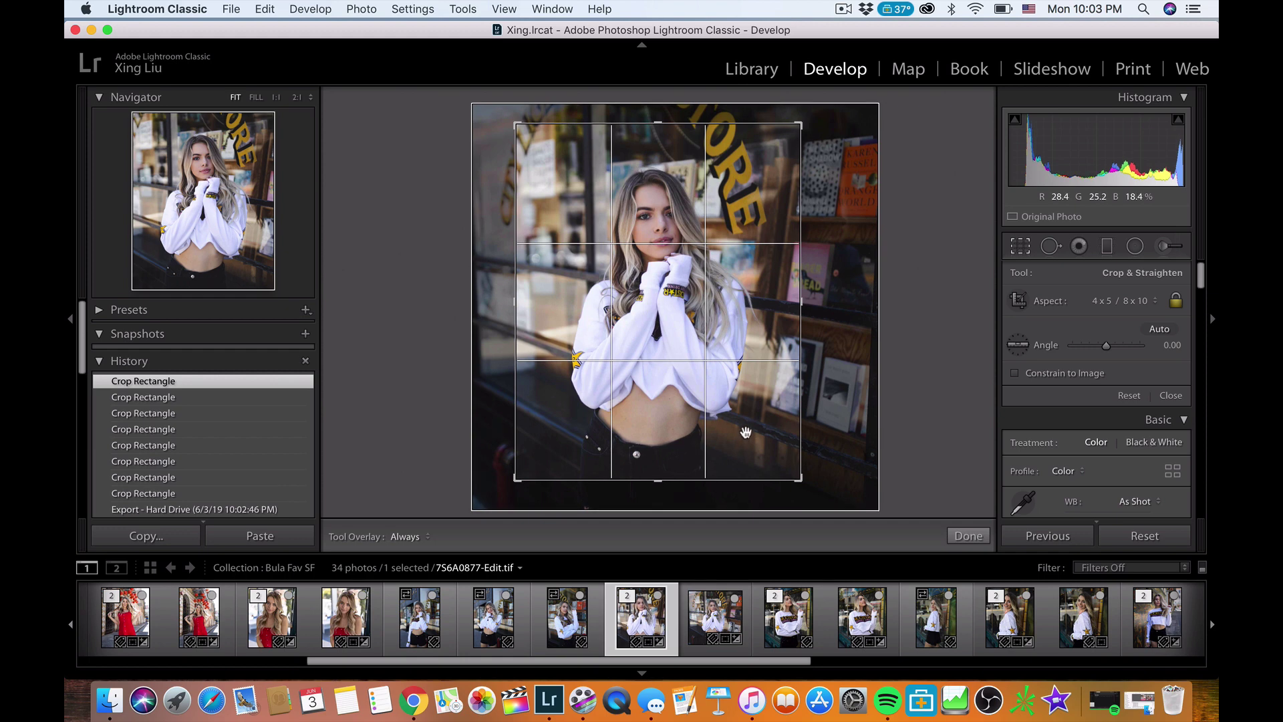
pyautogui.moveTo(801, 479); pyautogui.dragTo(796, 478)
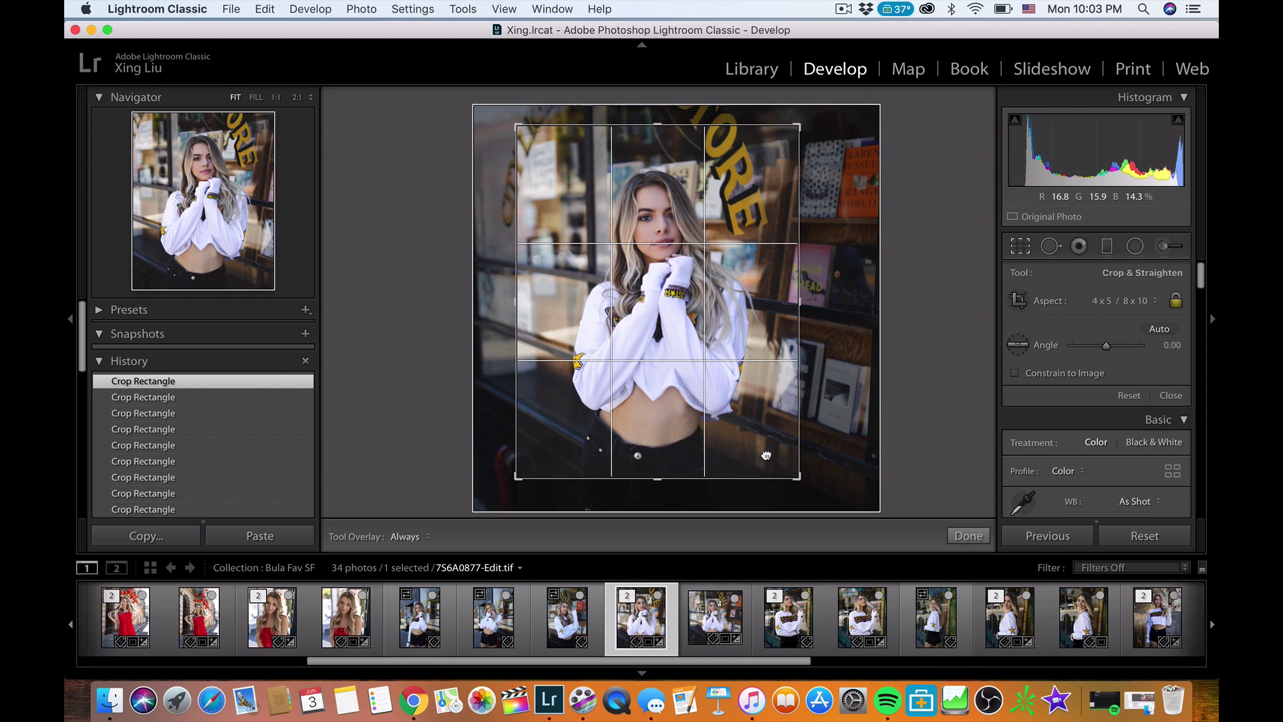
pyautogui.press('Return')
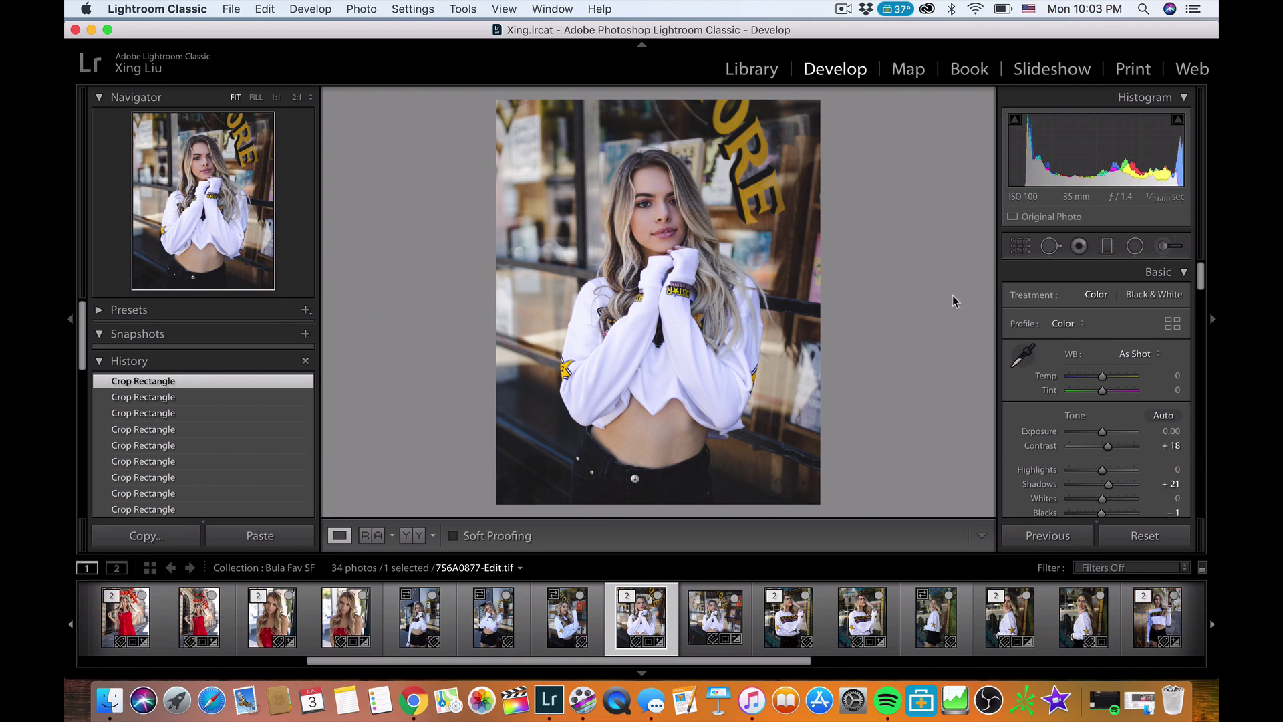
# Export the vertical 4 x 5 version to the same folder, using a unique name to avoid overwriting.
pyautogui.press('super+shift+e')
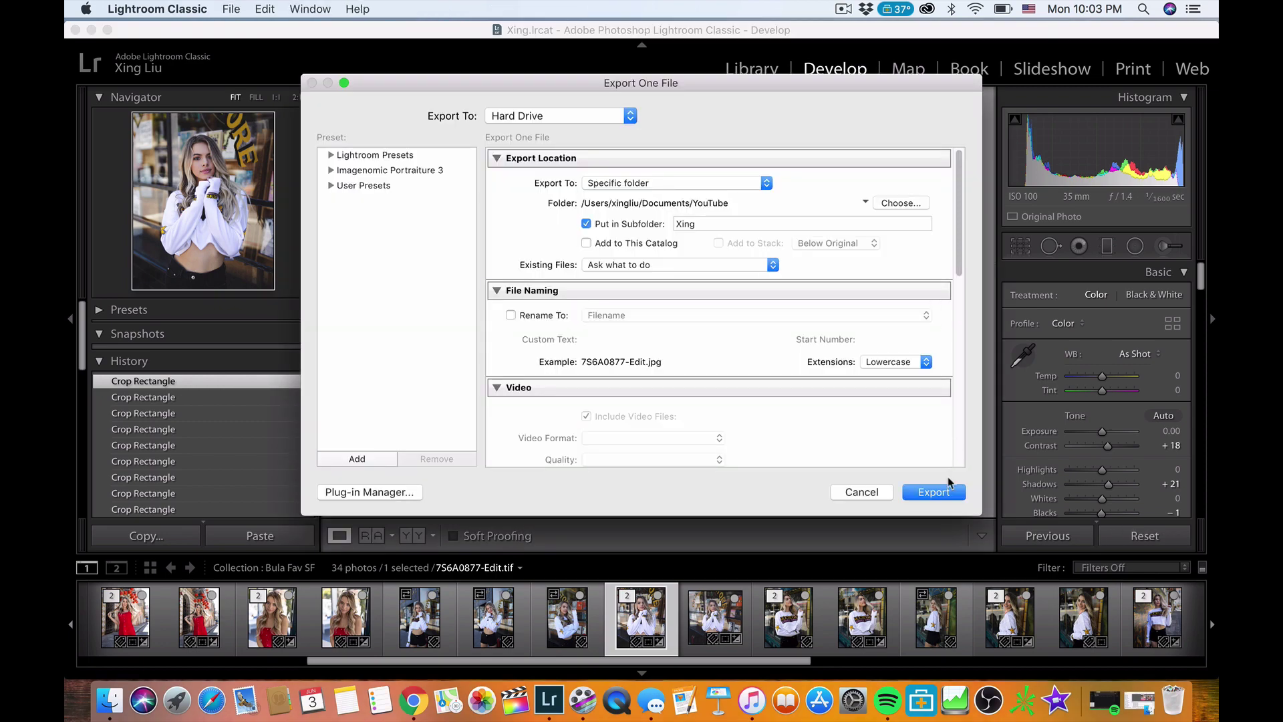
pyautogui.click(941, 487)
pyautogui.click(868, 396)
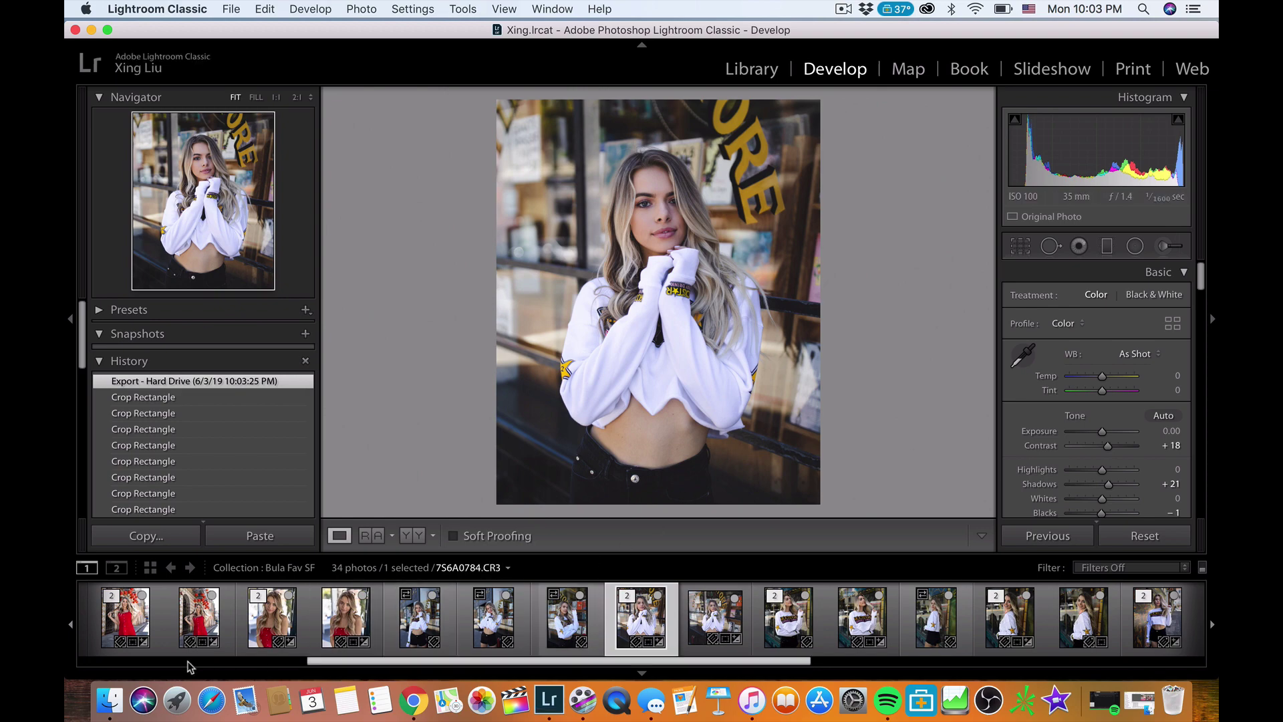
# Switch to Finder, preview the exports 7S6A0877-Edit.jpg, 7S6A0877-Edit-2.jpg and 7S6A0877-Edit-3.jpg, and minimize the window.
pyautogui.click(110, 698)
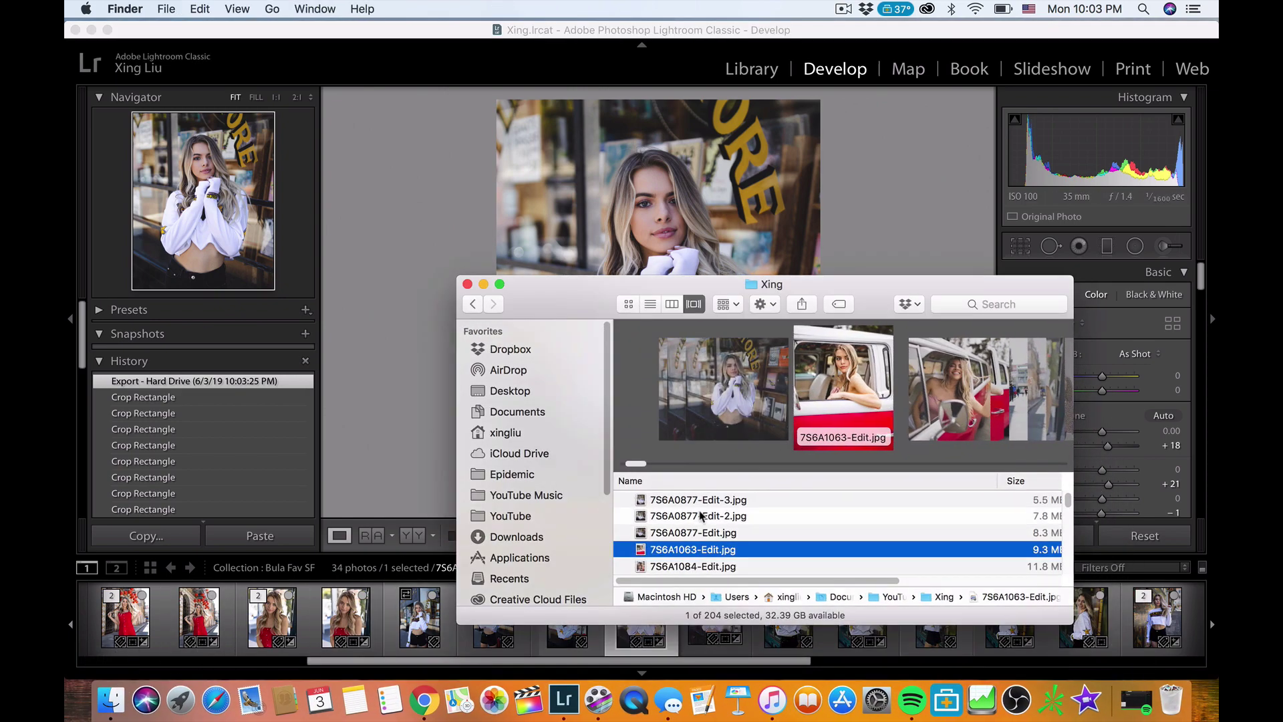
pyautogui.click(699, 531)
pyautogui.click(705, 516)
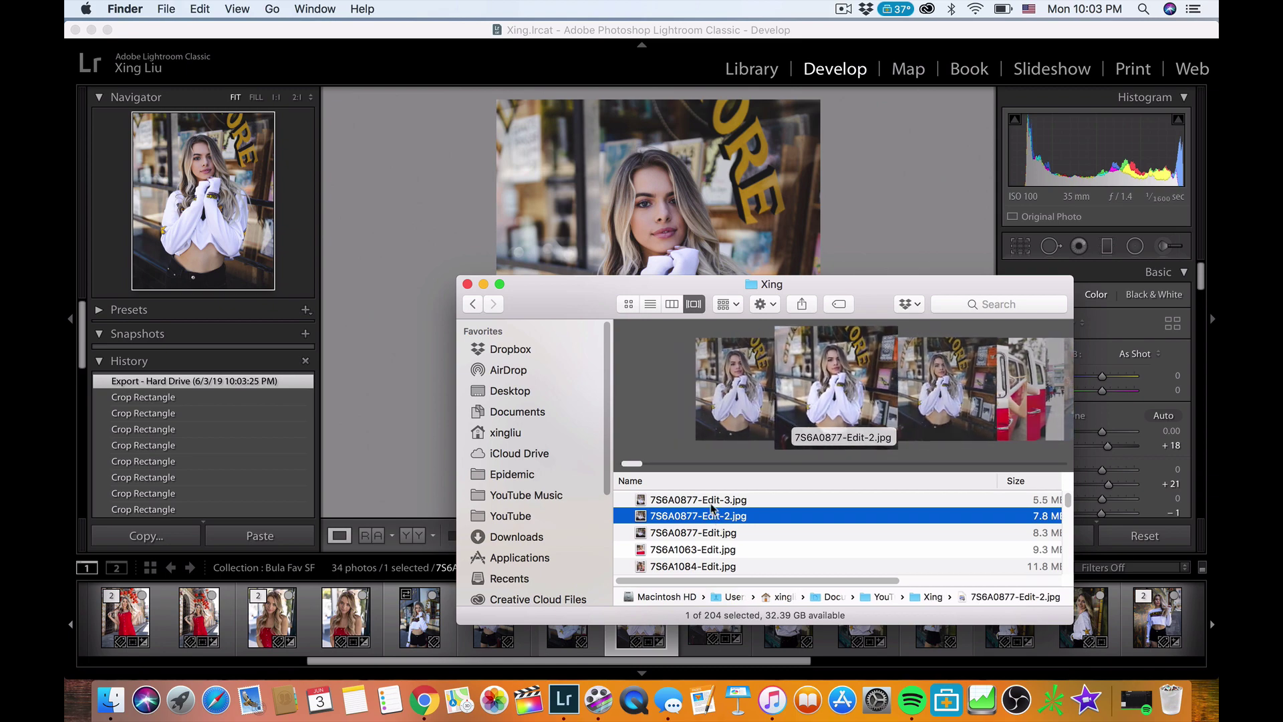
pyautogui.click(712, 503)
pyautogui.moveTo(834, 284); pyautogui.dragTo(742, 264)
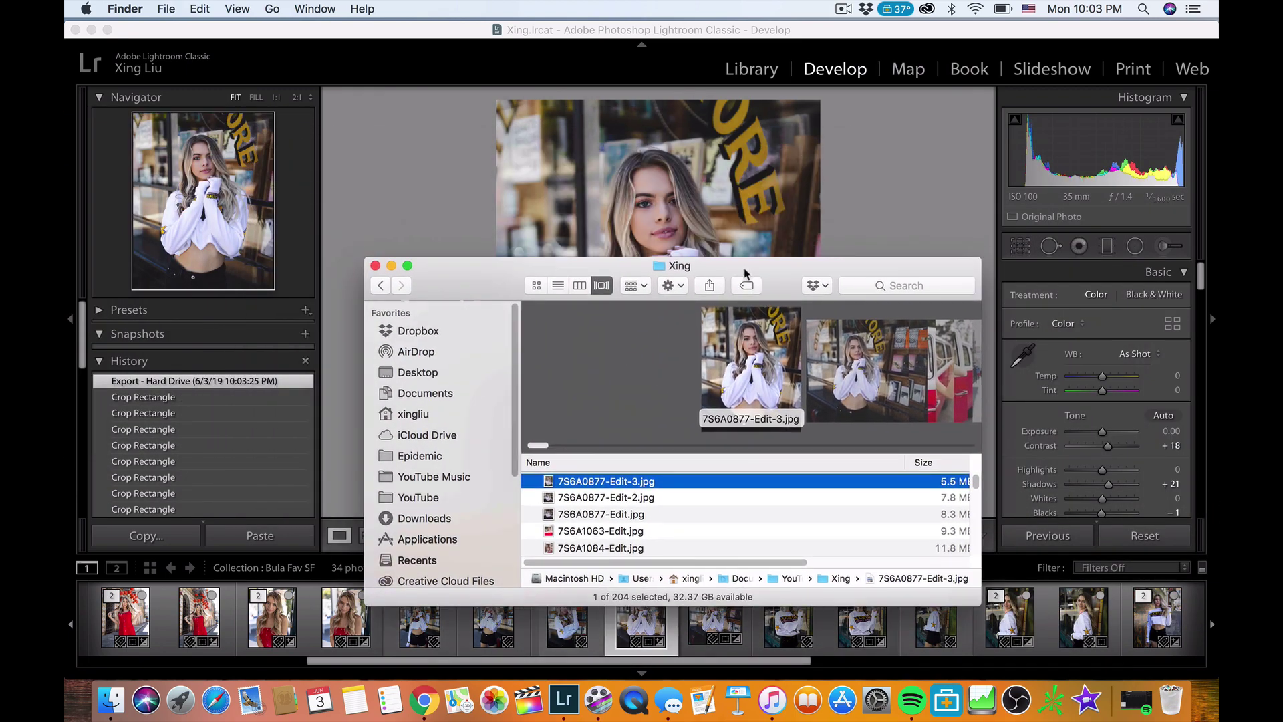
pyautogui.click(392, 267)
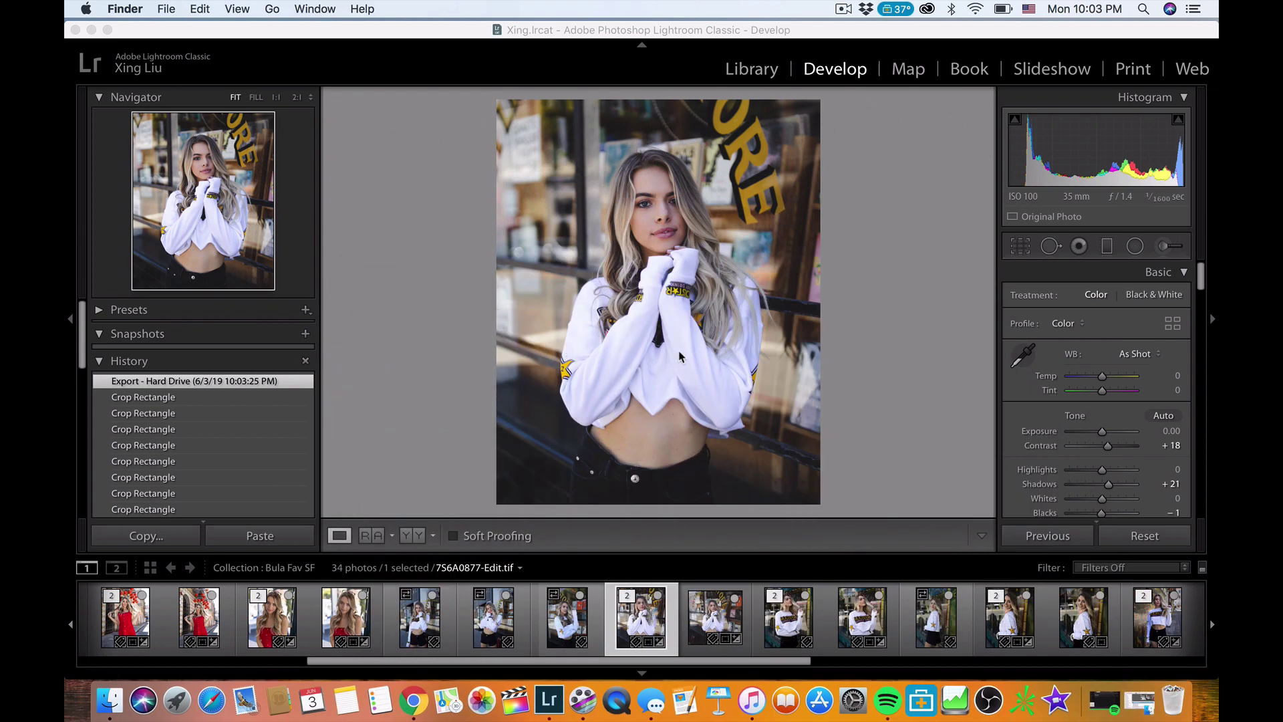